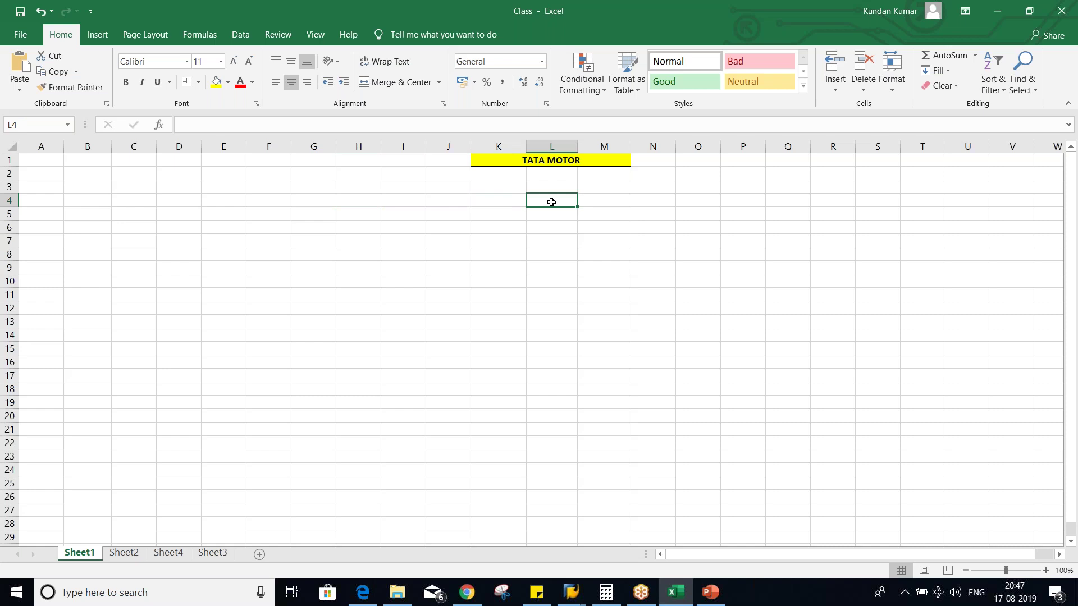
Step: Enter 10% in cell L5
key(Down)
key(Down)
key(Up)
text(10)
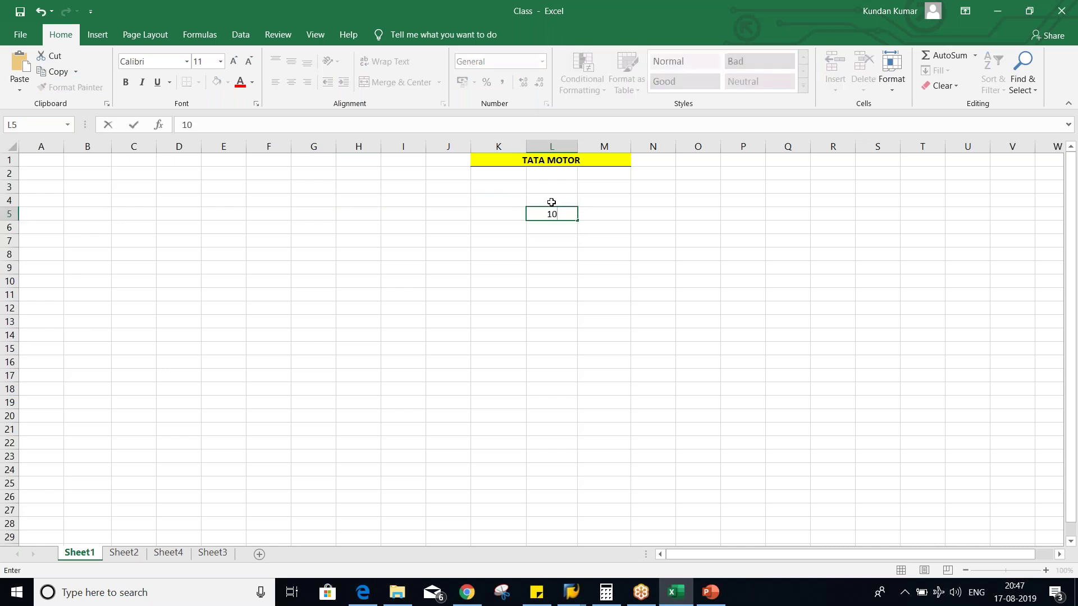
text(%)
key(Return)
key(Up)
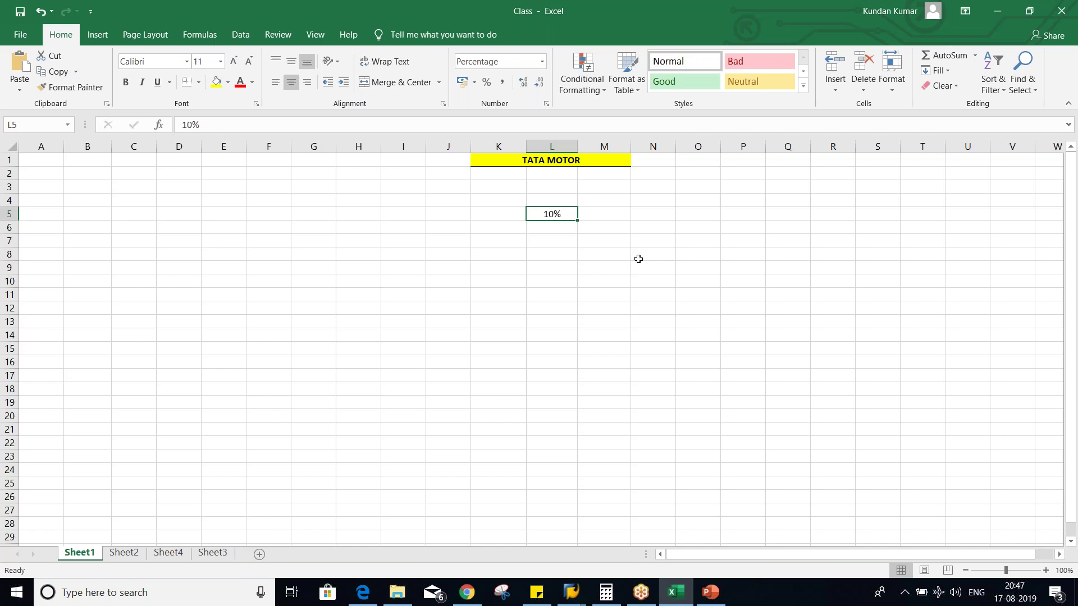
key(Up)
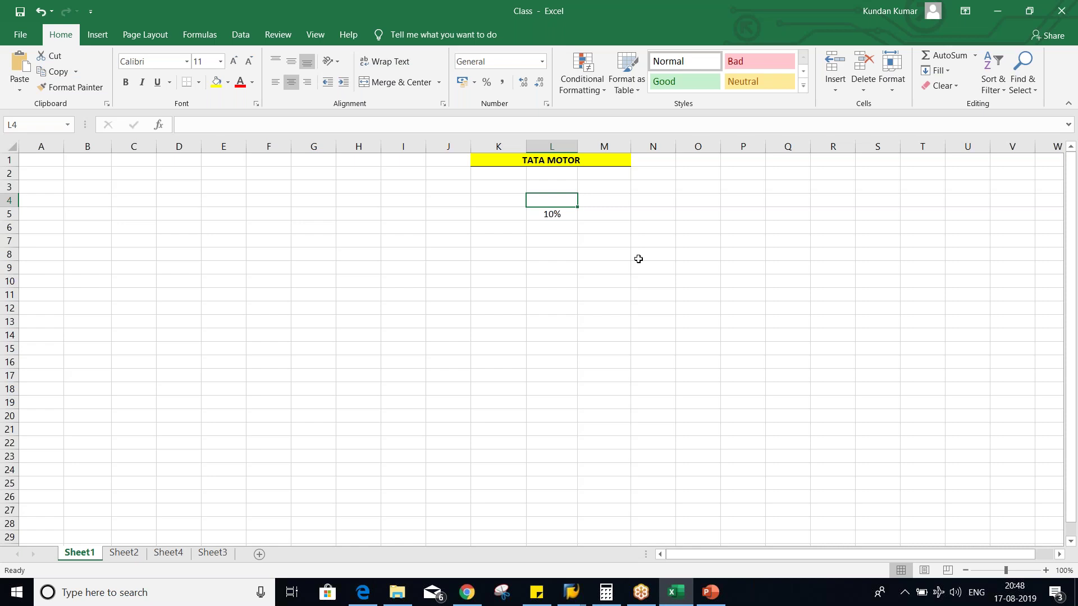
key(Down)
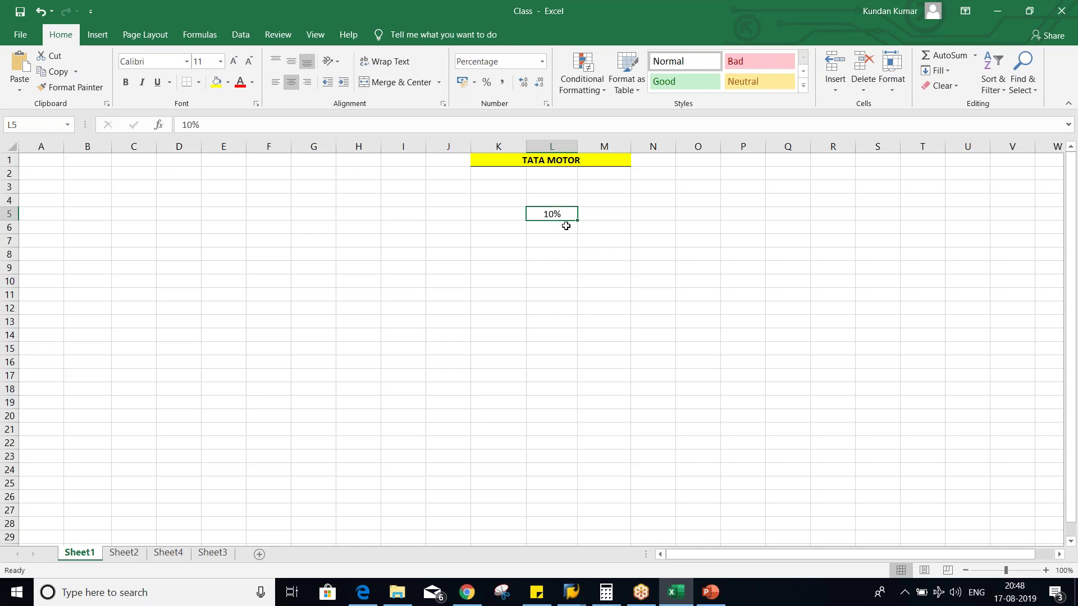
Step: Enter the amount 1000 in cell L4
click(552, 199)
text(1000)
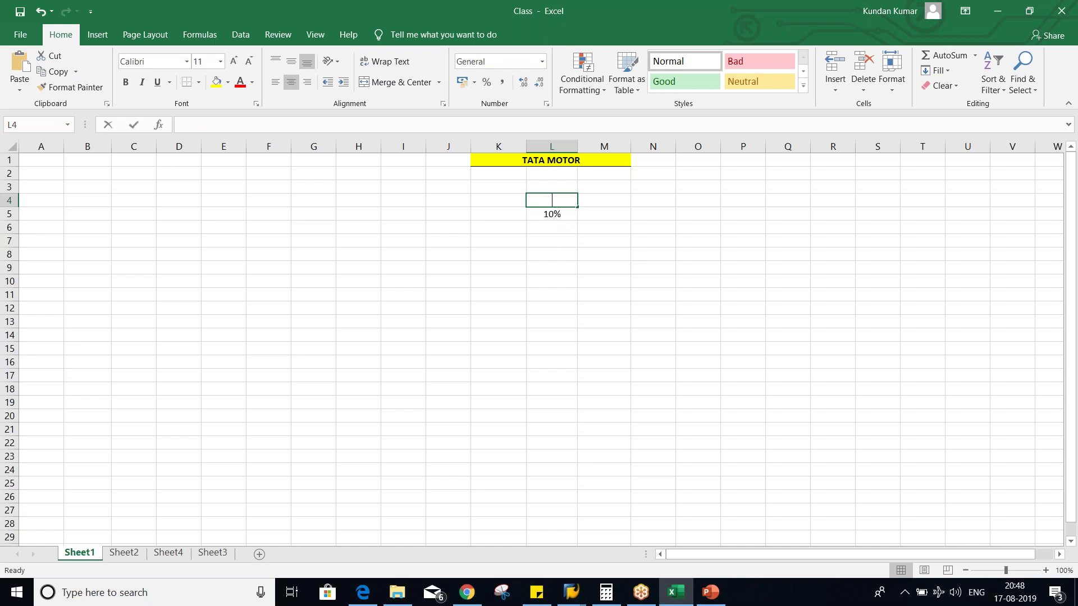
key(Return)
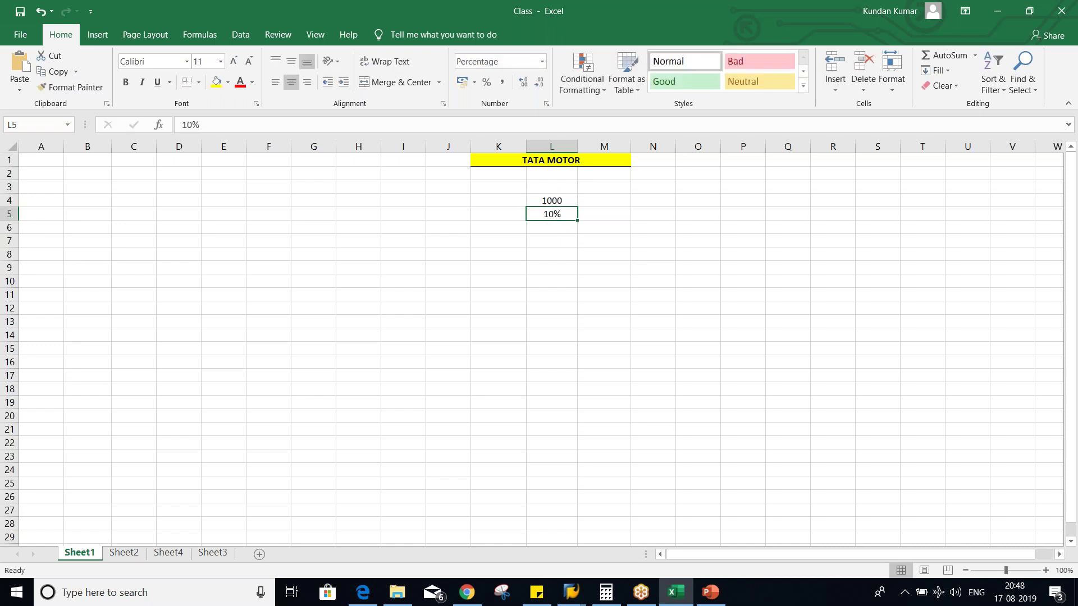
click(538, 199)
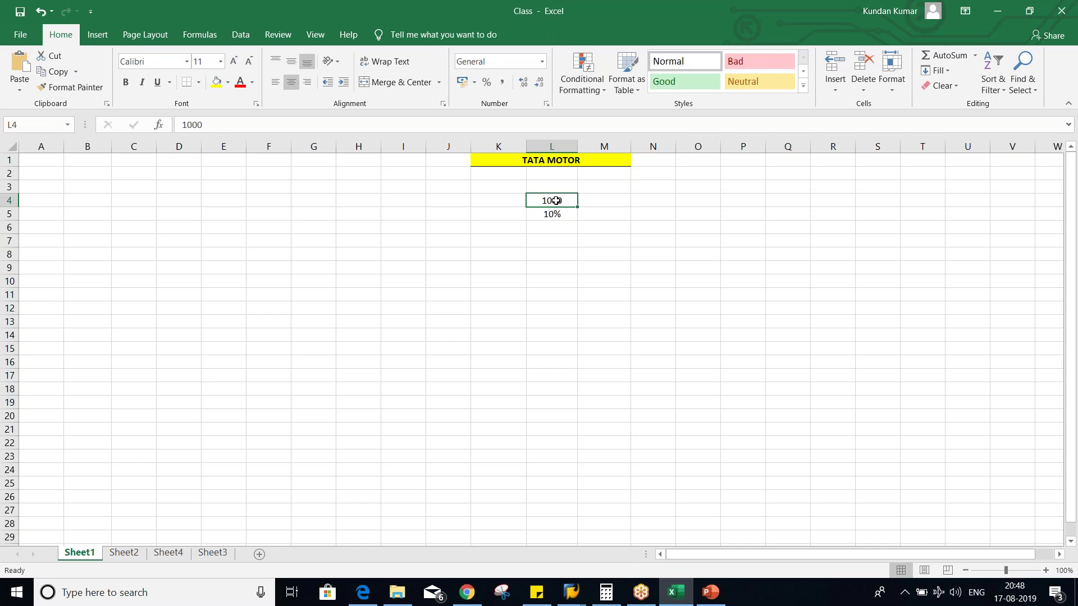
Step: Label the 1000 amount with "INV. AMT." in cell K4, in capital letters
click(493, 200)
text(in)
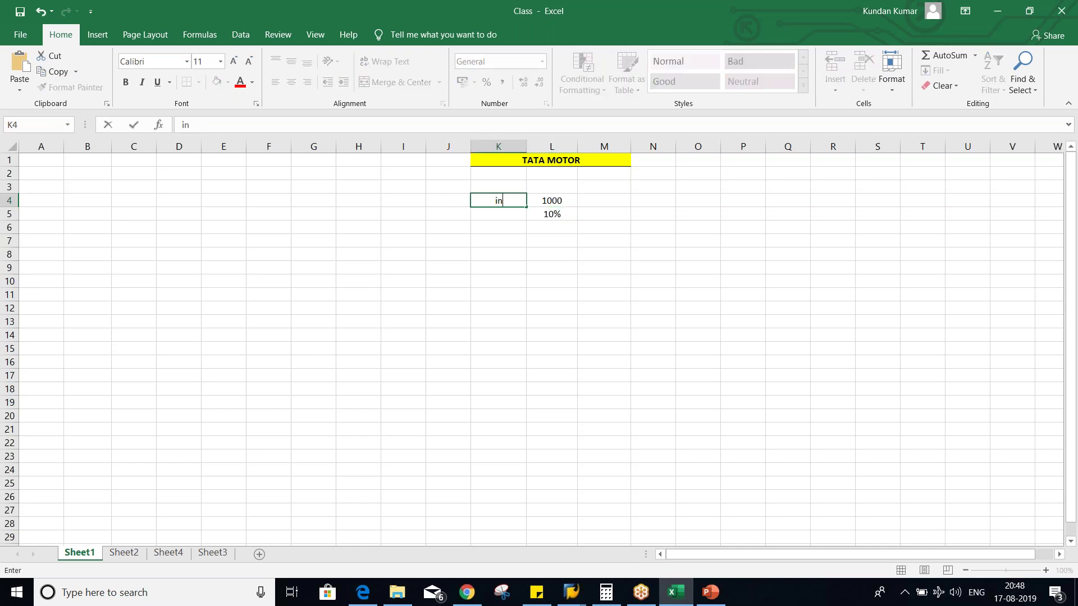
text(v. amt)
key(Return)
key(Up)
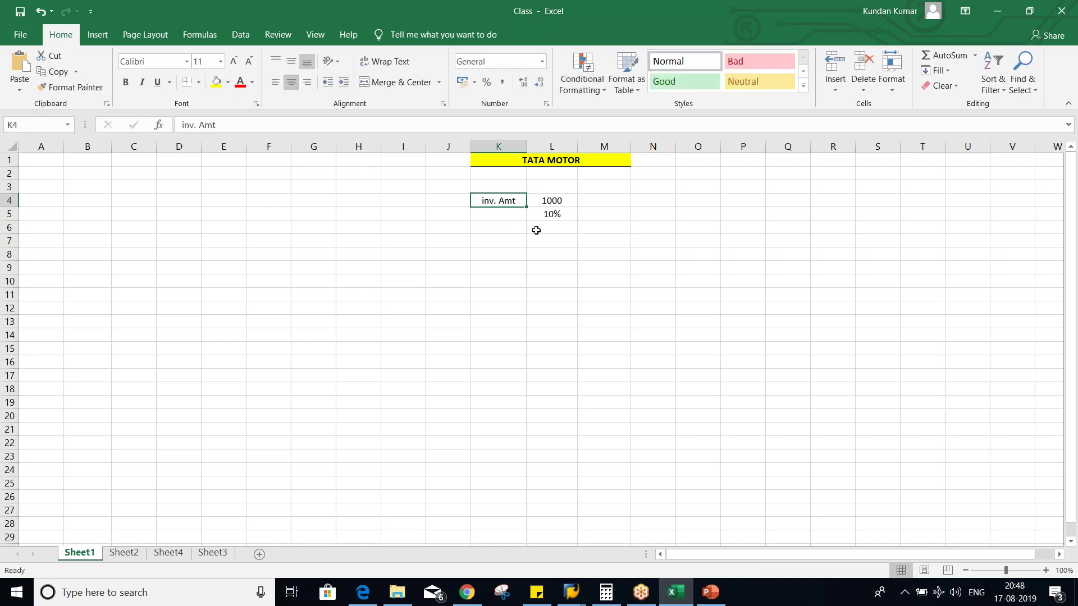
text(INT)
key(BackSpace)
text(V)
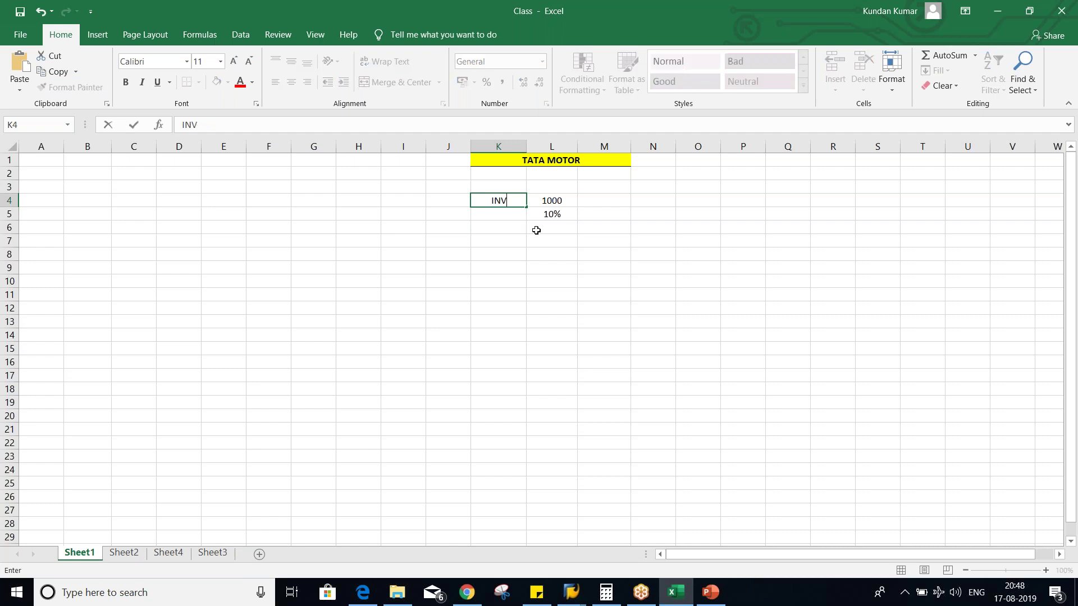
text(. AMT.)
key(Return)
Step: Clear the percentage from cell L5 and make the INV. AMT. label in K4 bold
click(553, 215)
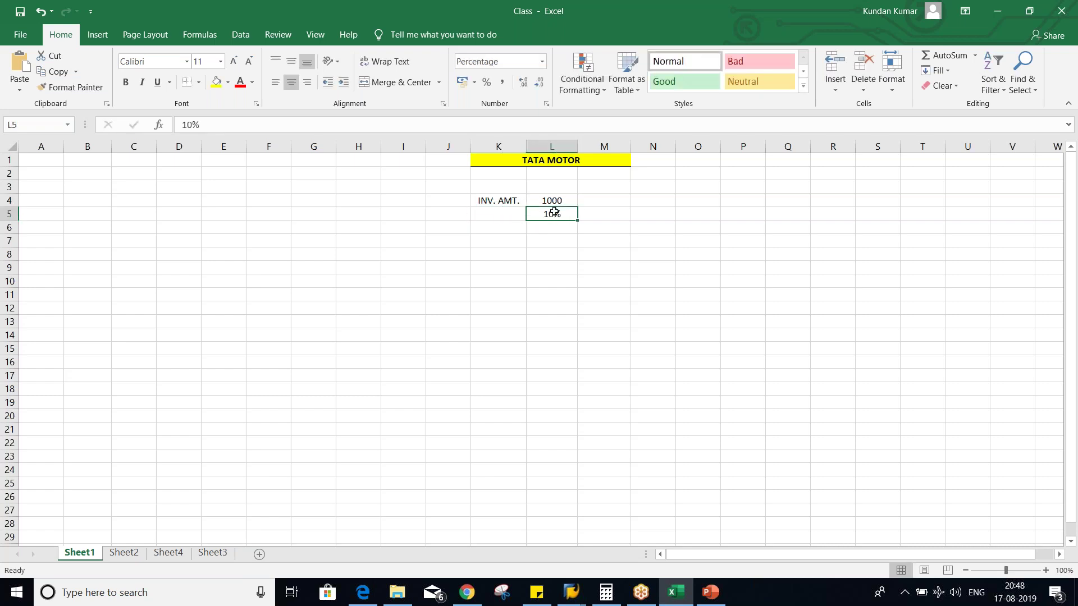
click(556, 197)
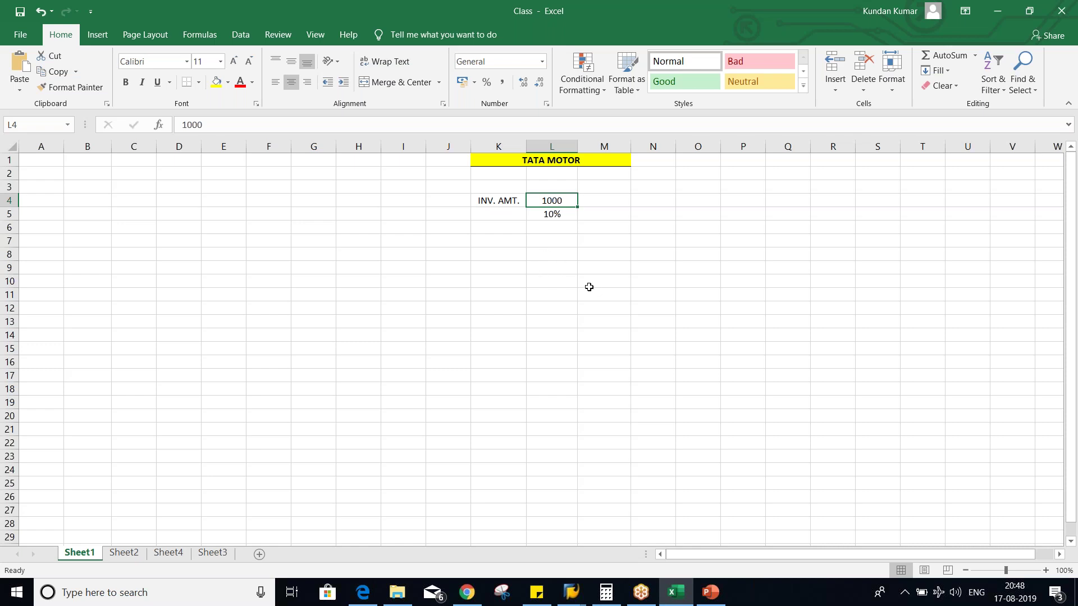
click(551, 214)
key(Delete)
click(539, 227)
click(499, 203)
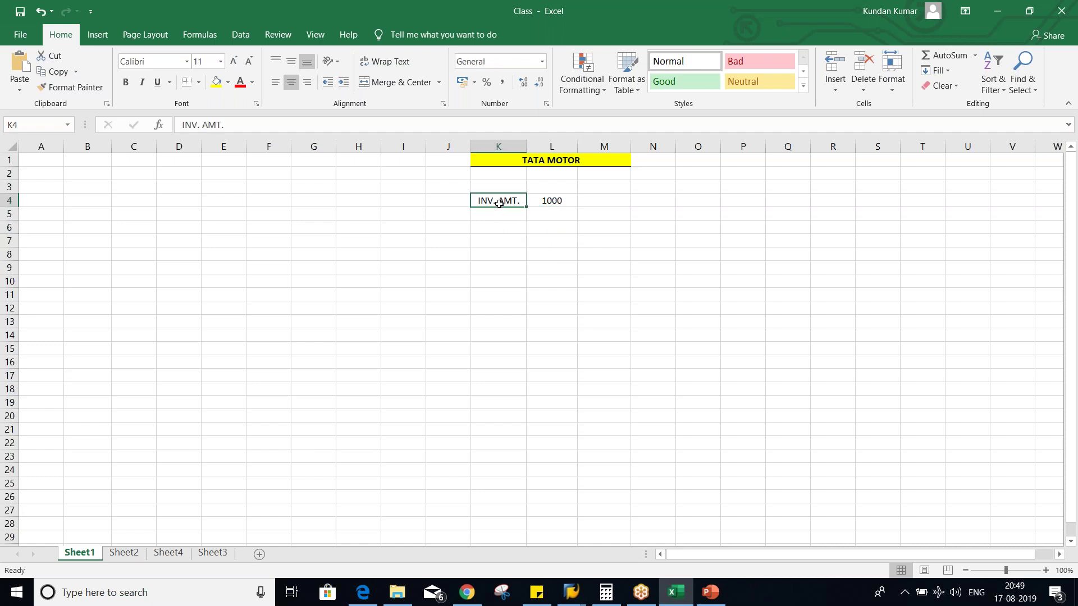
key(ctrl+b)
Step: Enter the label "GST NINPUT" in cell K5
click(503, 213)
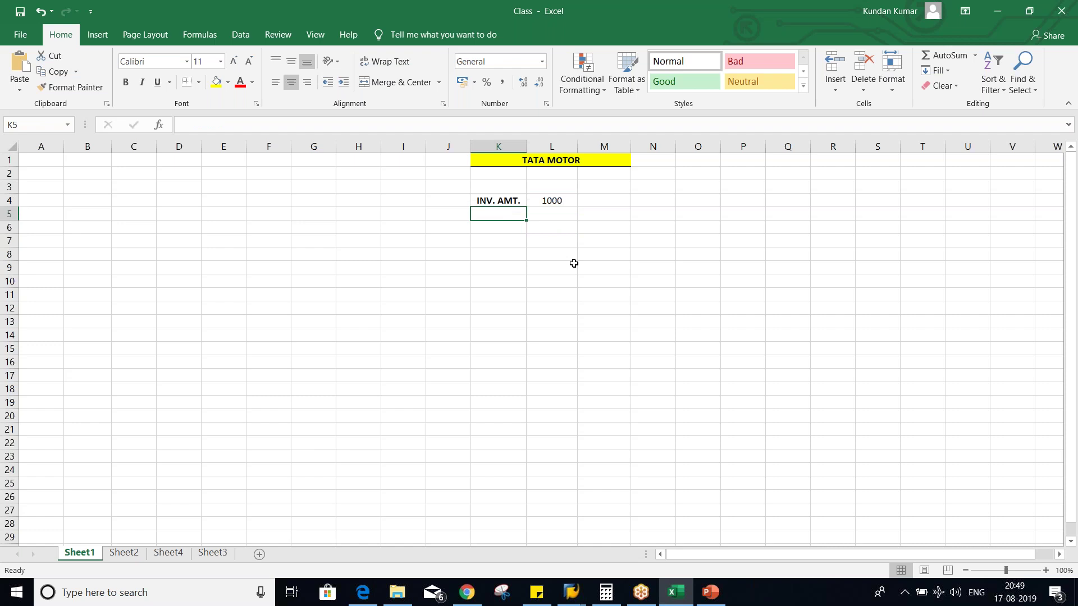
text(GST NINPUT)
key(Return)
Step: Enter 120 as the GST amount in cell L5 and set its number format to General
click(554, 217)
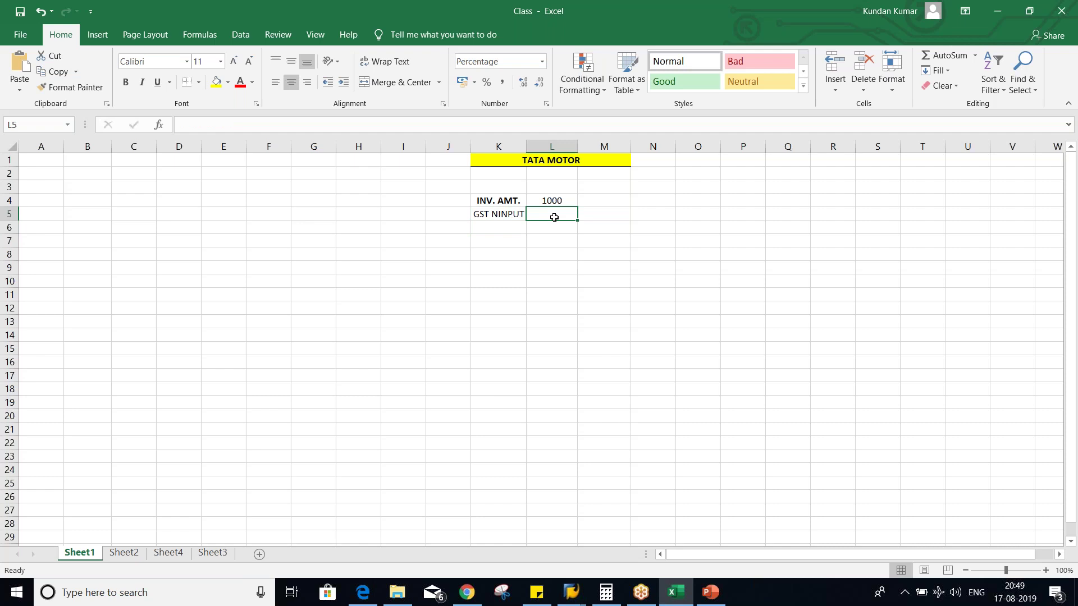
text(120)
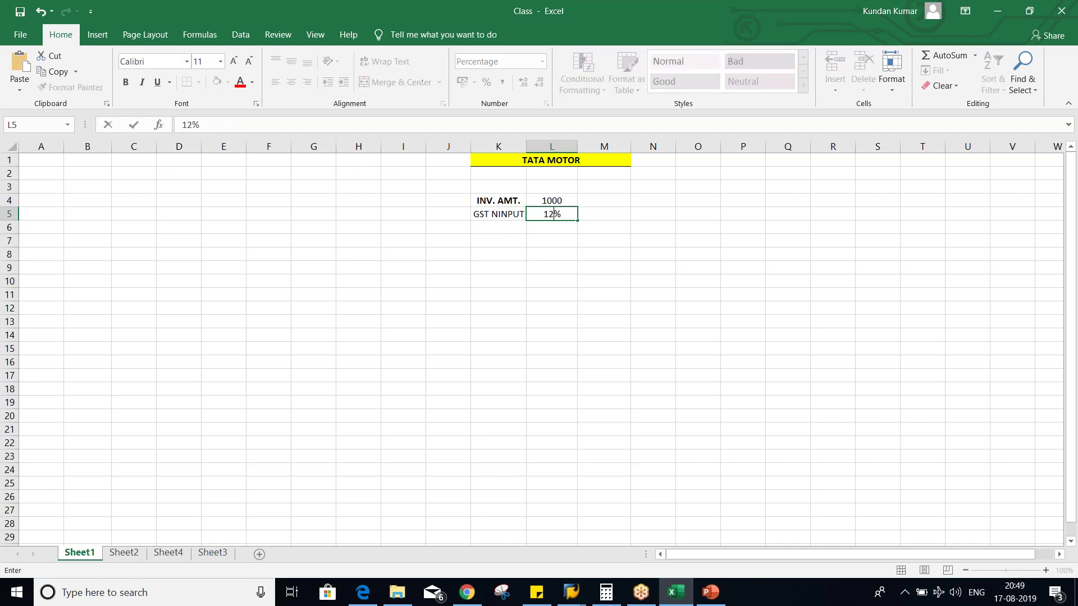
key(Delete)
key(Return)
click(552, 215)
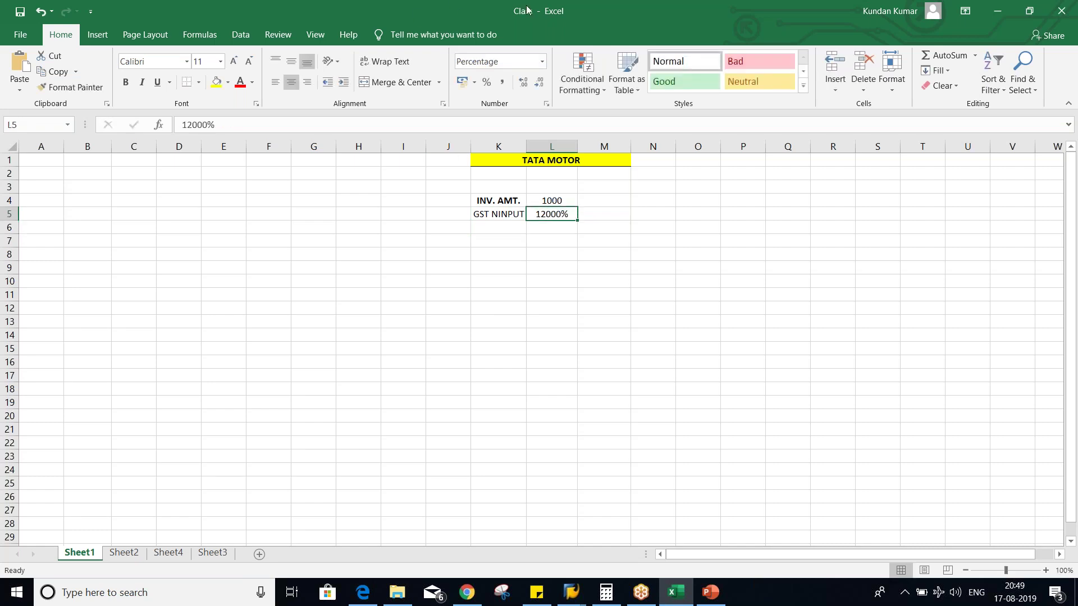
click(541, 61)
click(511, 80)
click(577, 333)
click(553, 214)
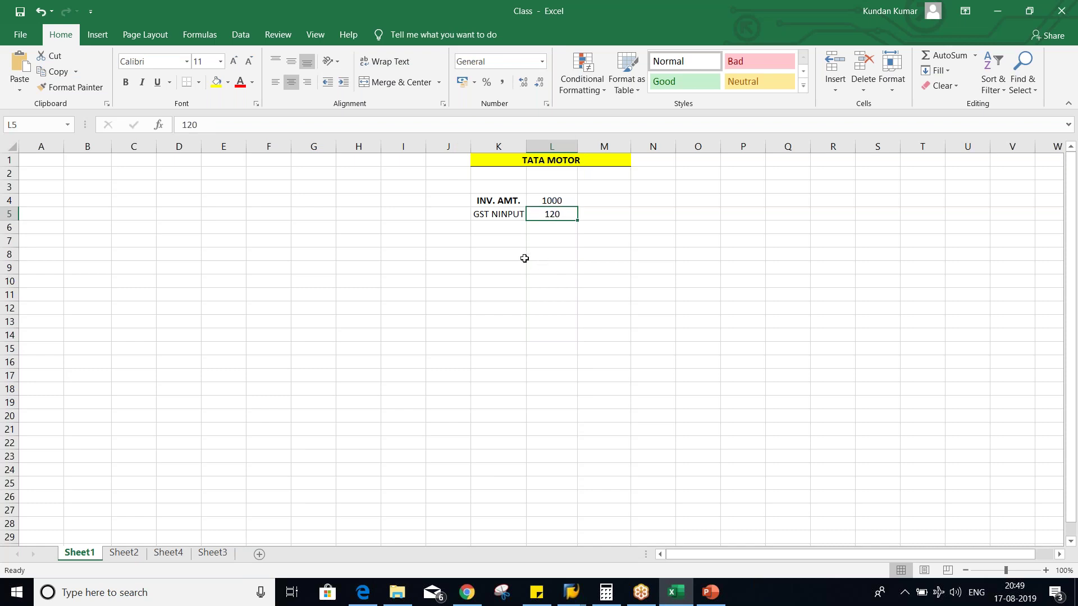
Step: Replace the label in cell K5 with "GST" and make it bold
click(498, 214)
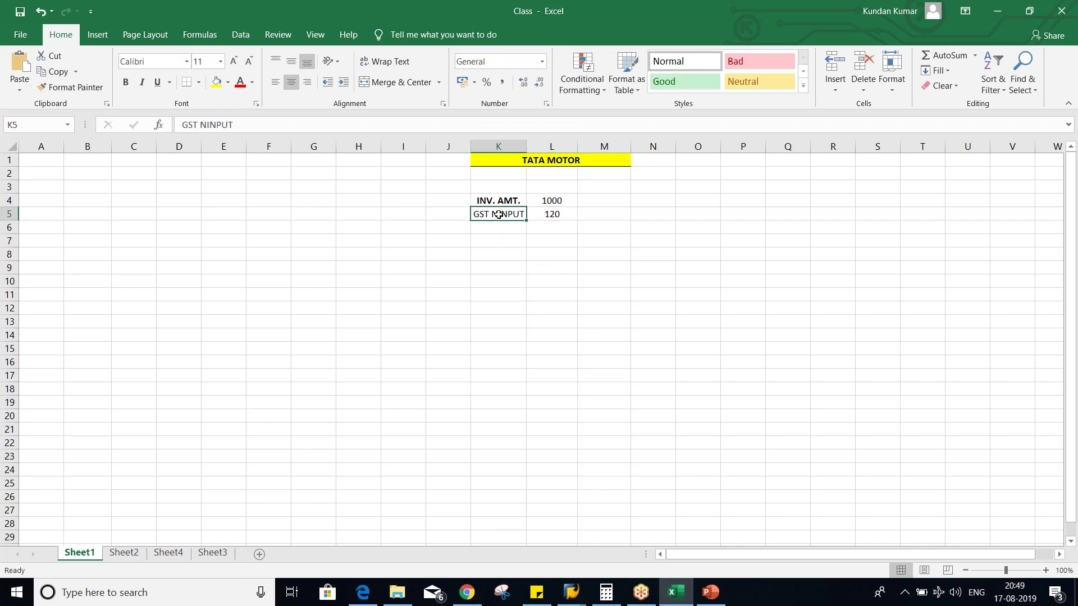
text(GST)
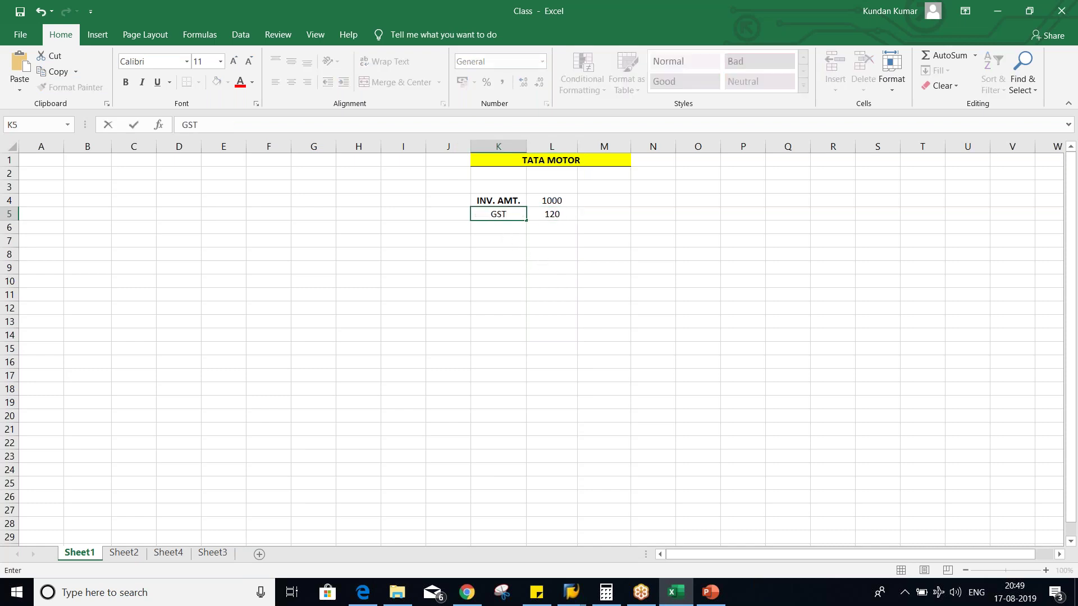
key(Return)
click(501, 210)
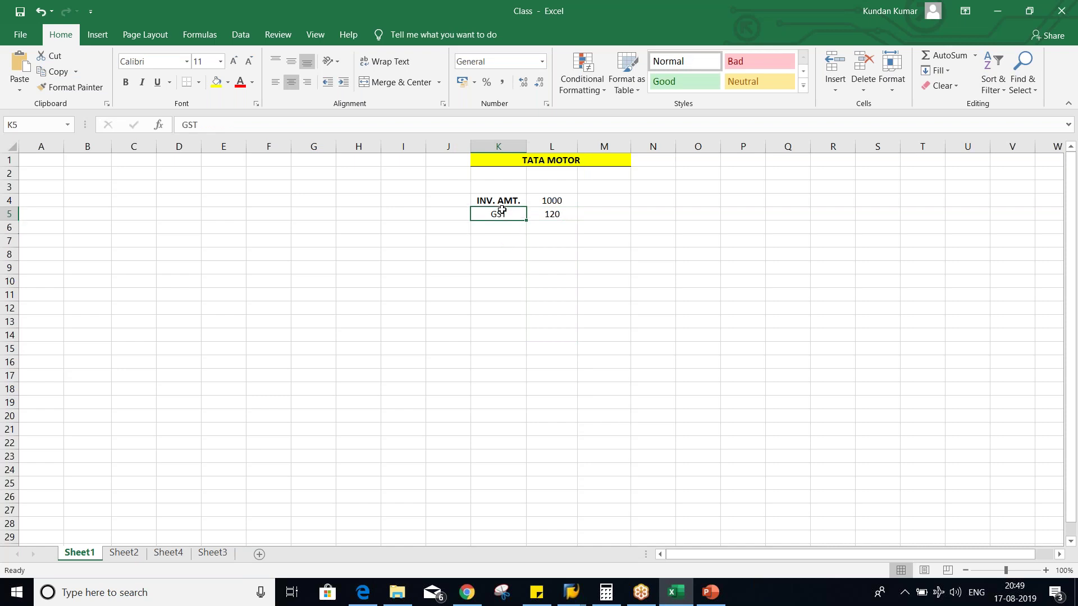
key(ctrl+b)
click(546, 226)
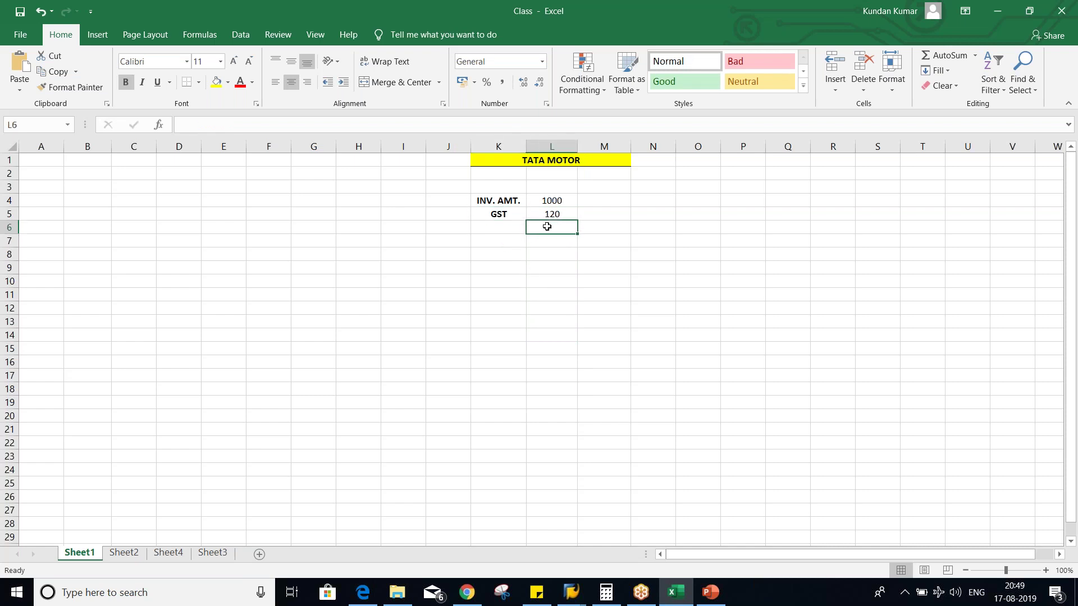
click(500, 229)
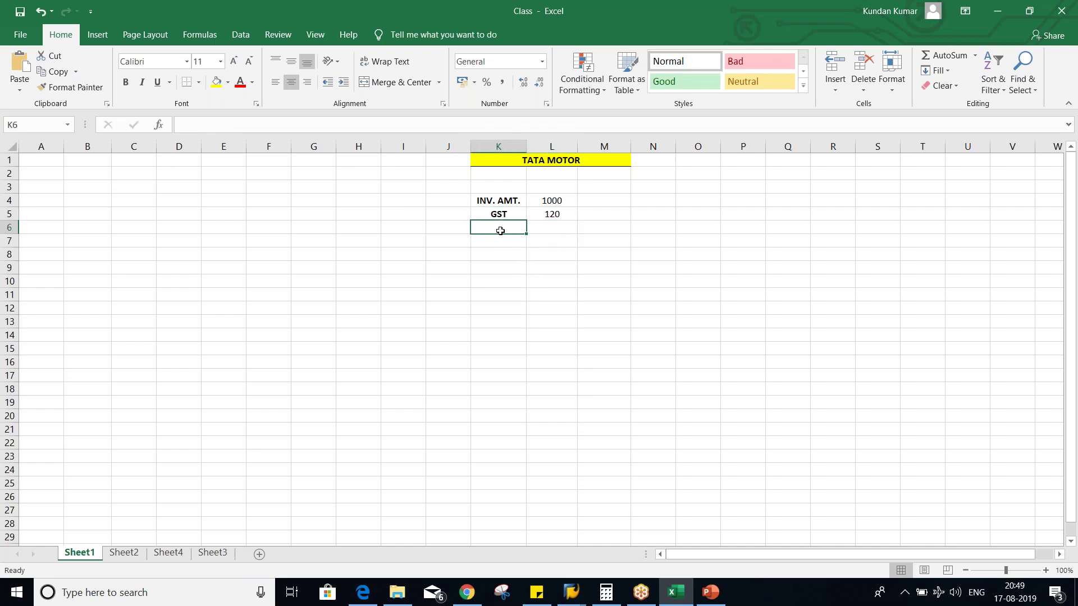
drag(559, 204, 556, 216)
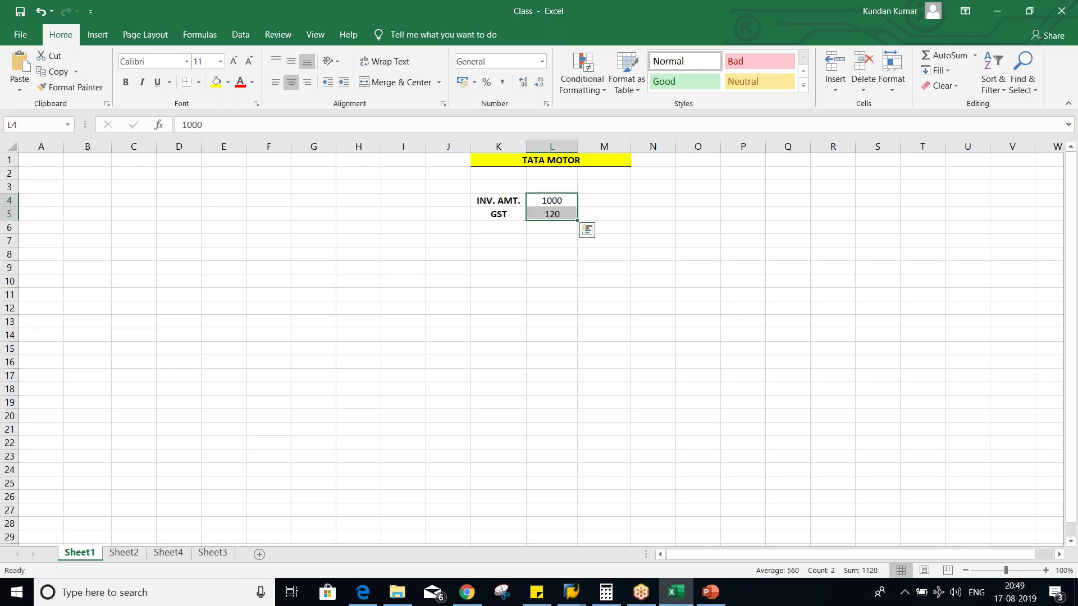
click(512, 257)
click(543, 199)
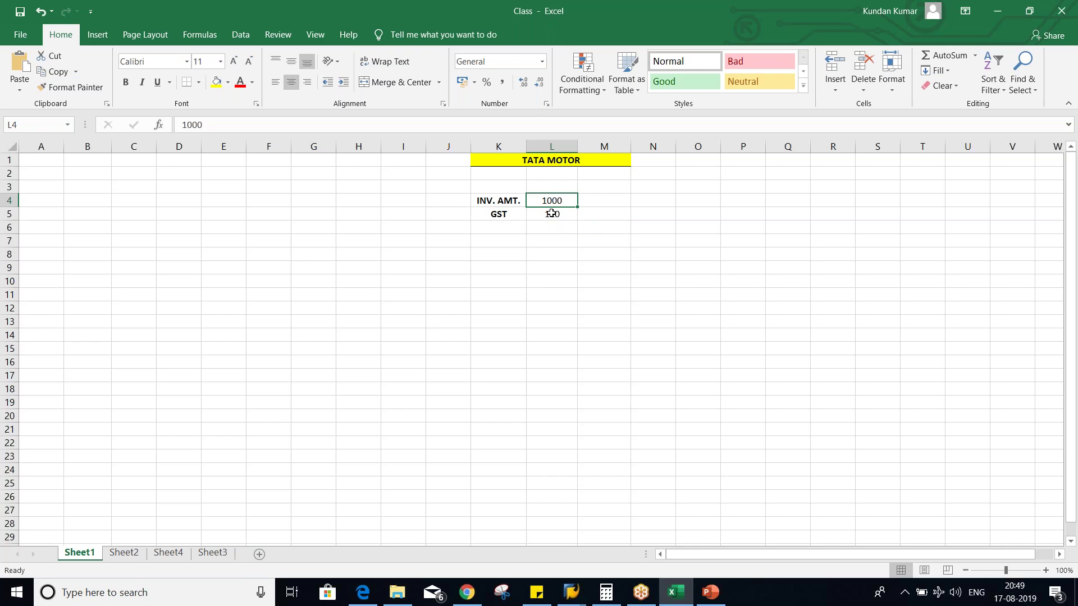
click(552, 213)
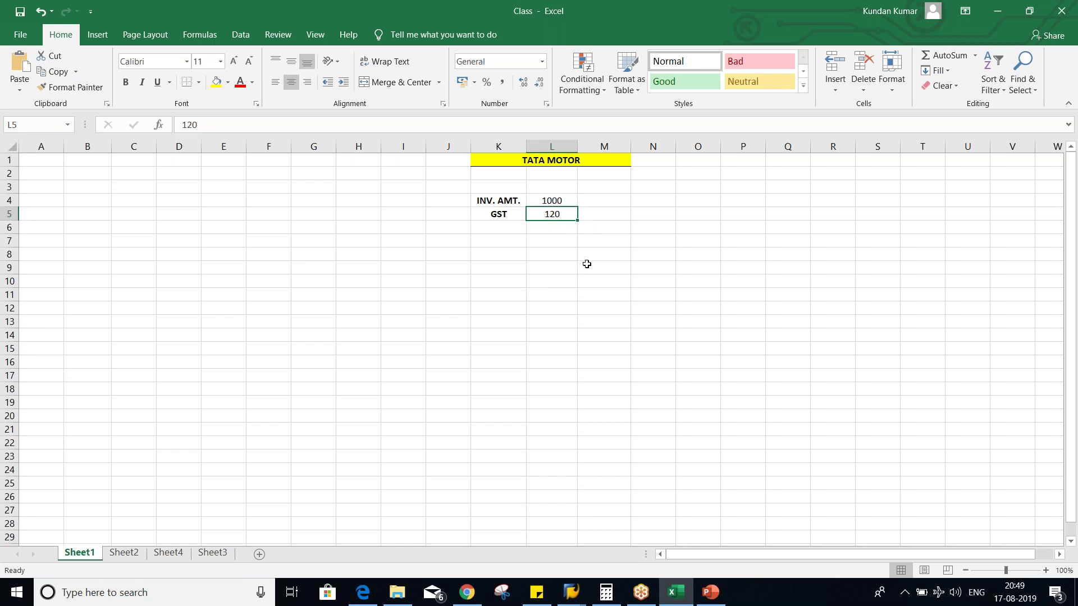
Step: Add the tax rate to the GST label in cell K5 so it reads "12% GST"
click(482, 214)
double_click(482, 213)
text(12%)
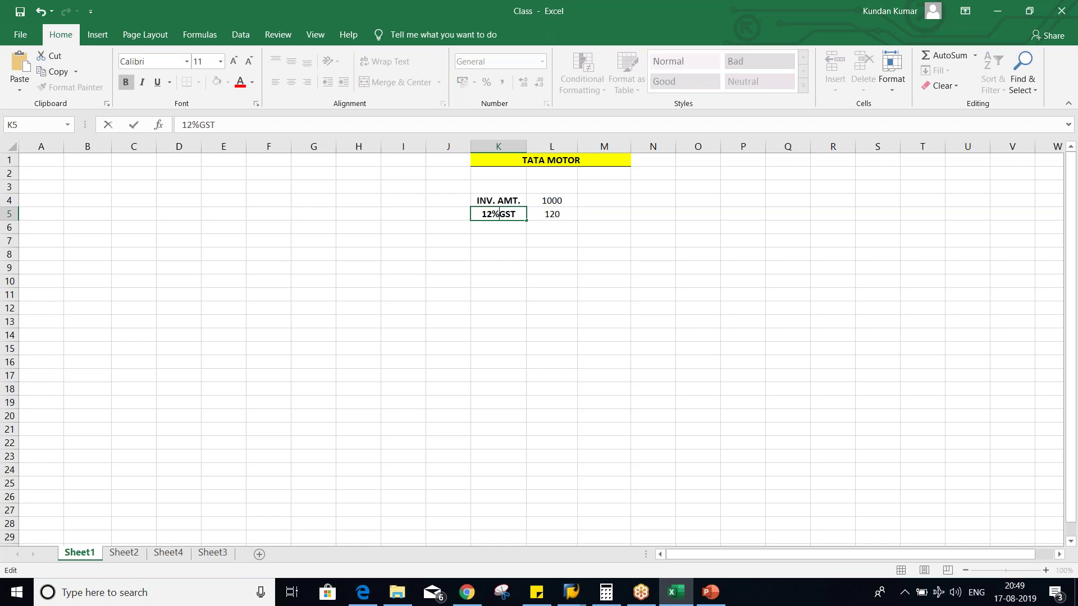
key(Return)
click(554, 217)
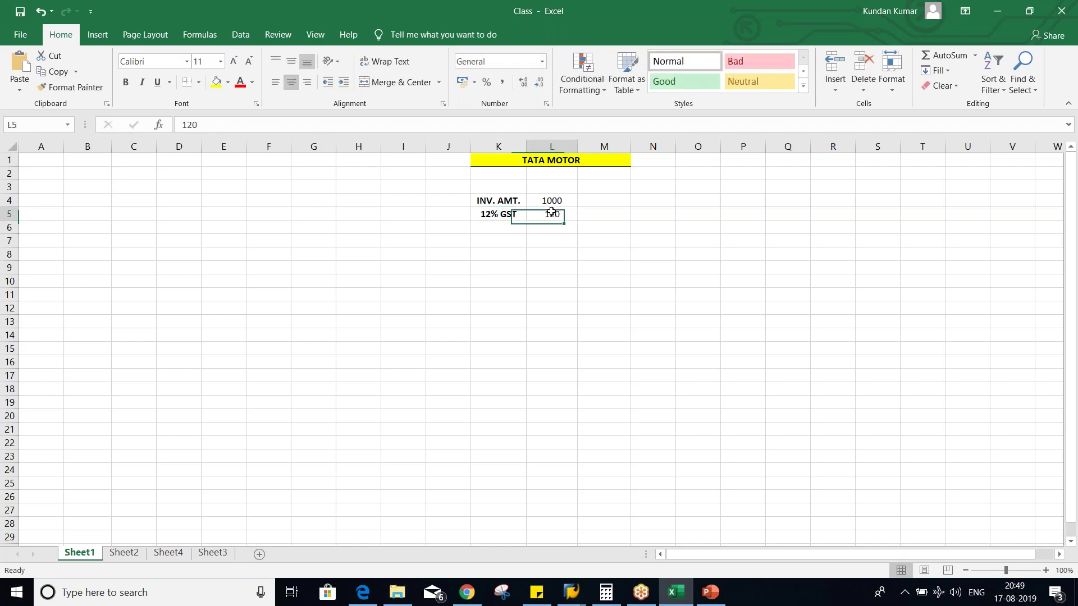
Step: Enter the label "10% TDS" in cell K6 and make it bold
click(560, 227)
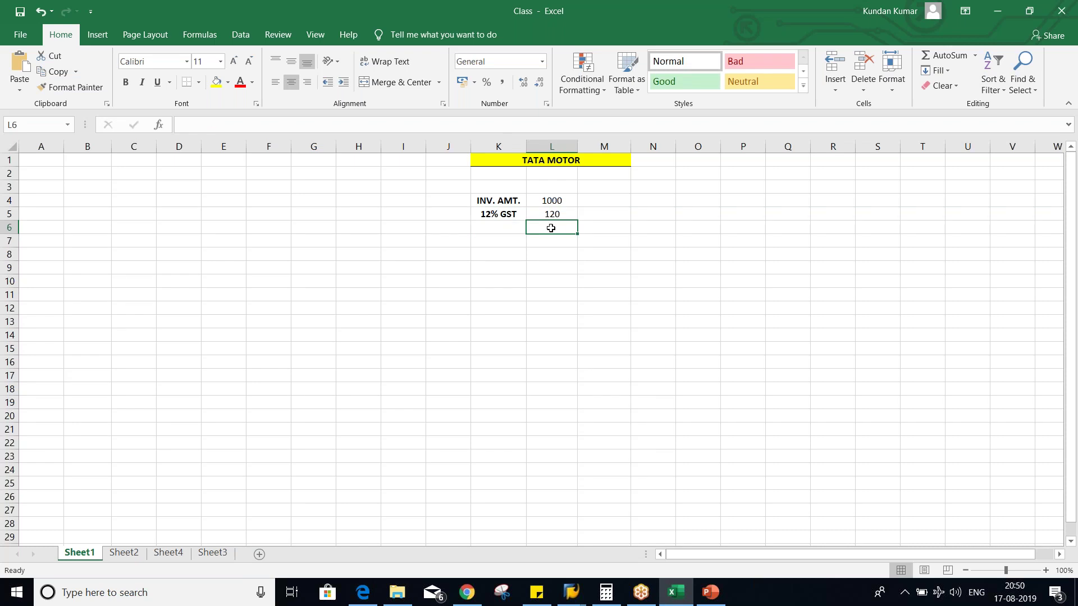
click(506, 229)
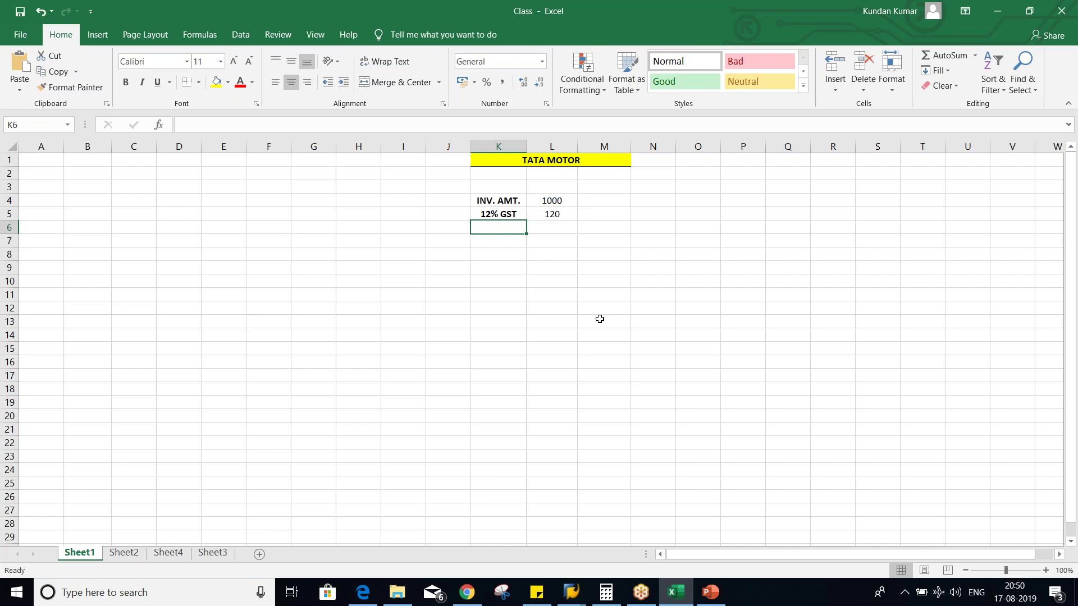
text(10)
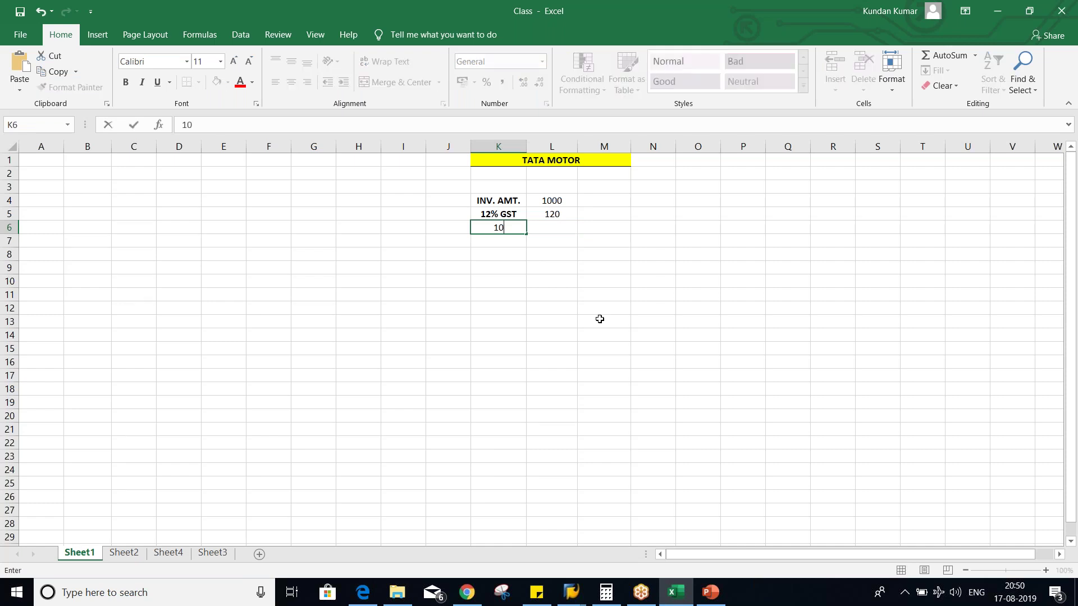
text(% TDS)
key(Return)
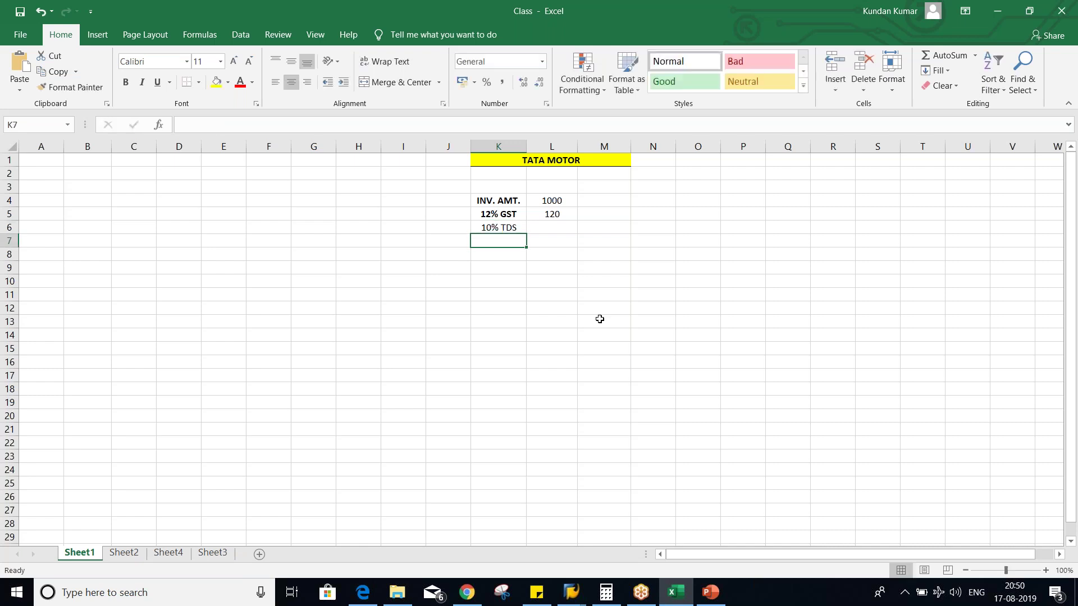
click(497, 228)
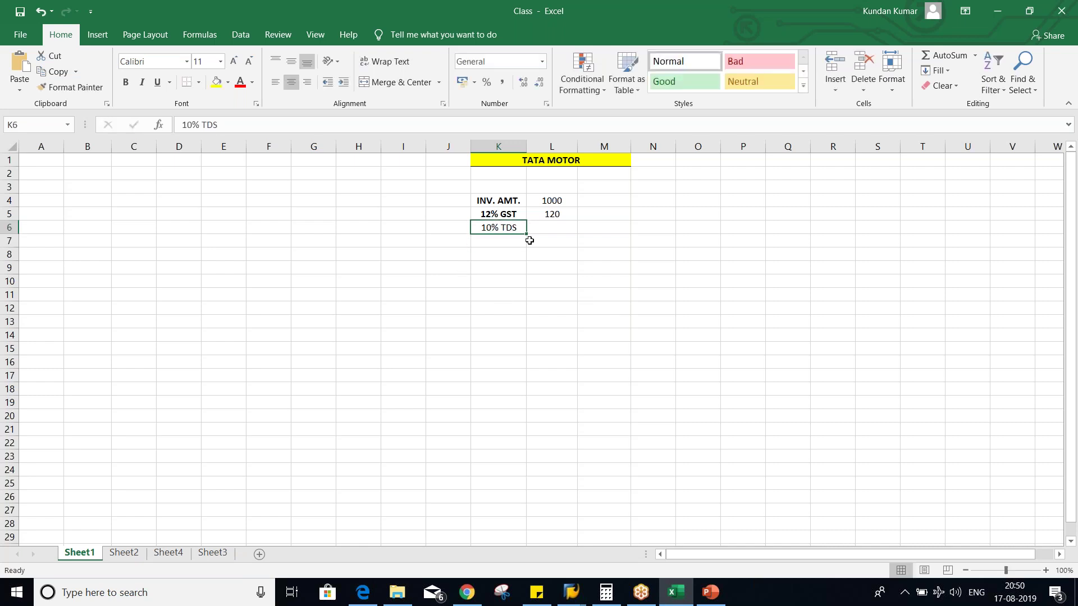
key(ctrl+b)
click(544, 268)
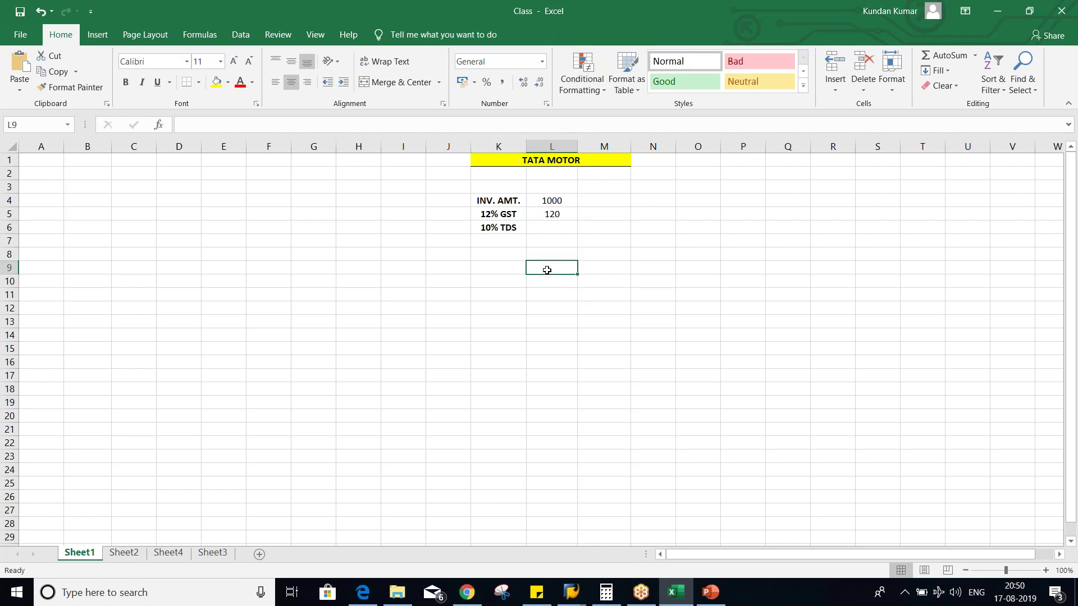
click(543, 228)
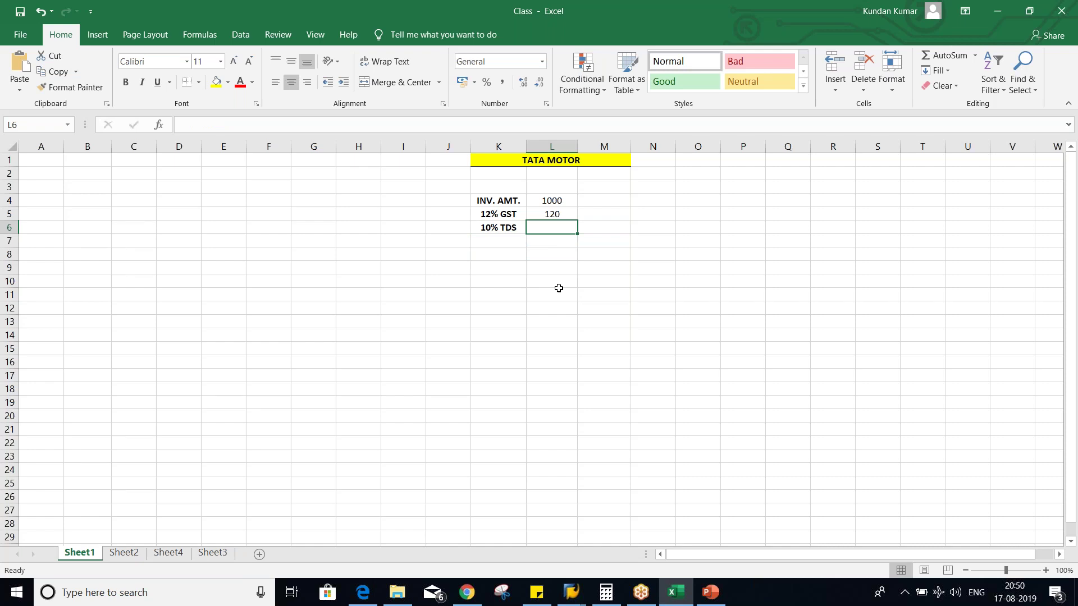
Step: Enter 100 as the 10% TDS amount in cell L6, calculated on the invoice amount
click(269, 190)
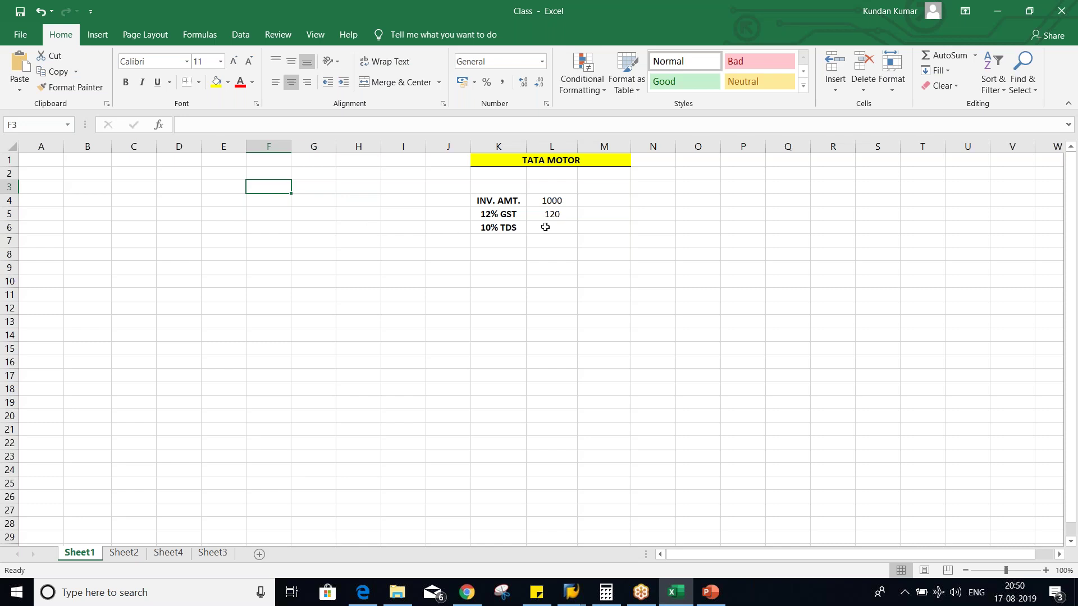
click(497, 229)
click(536, 231)
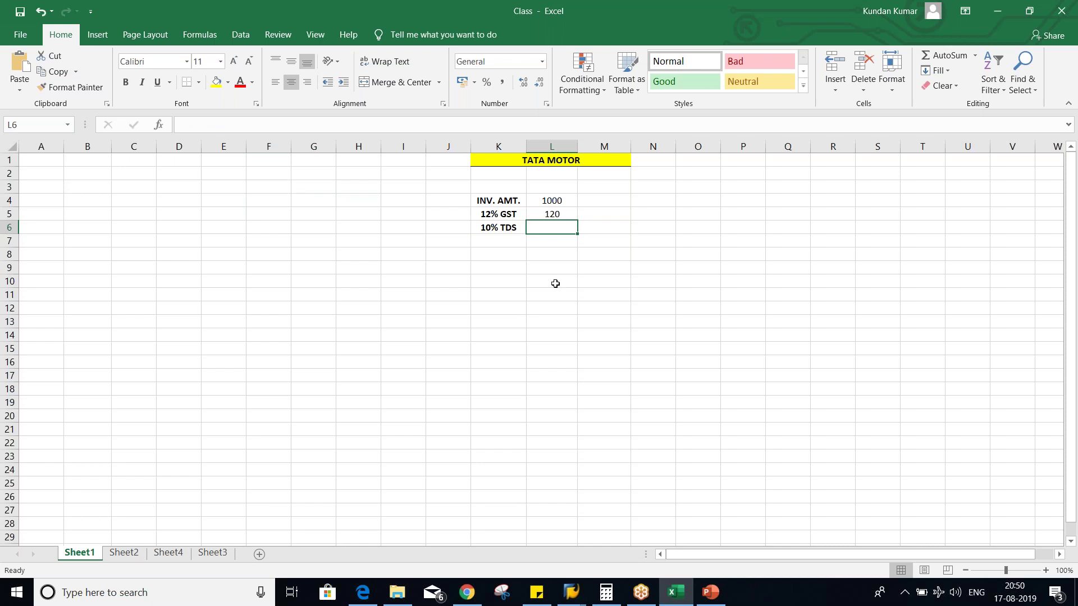
click(550, 202)
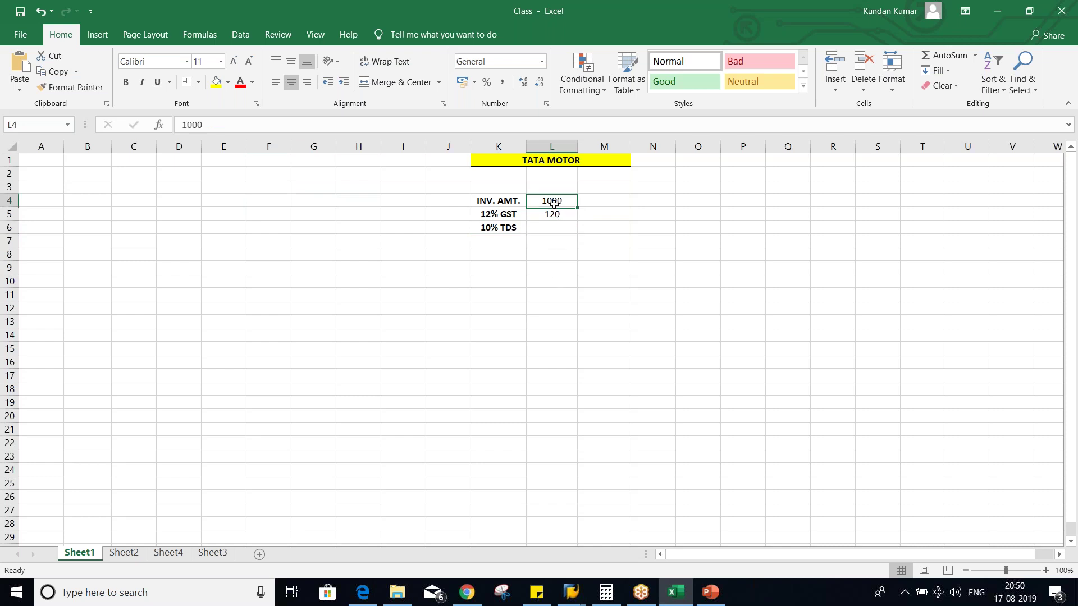
drag(485, 202, 551, 200)
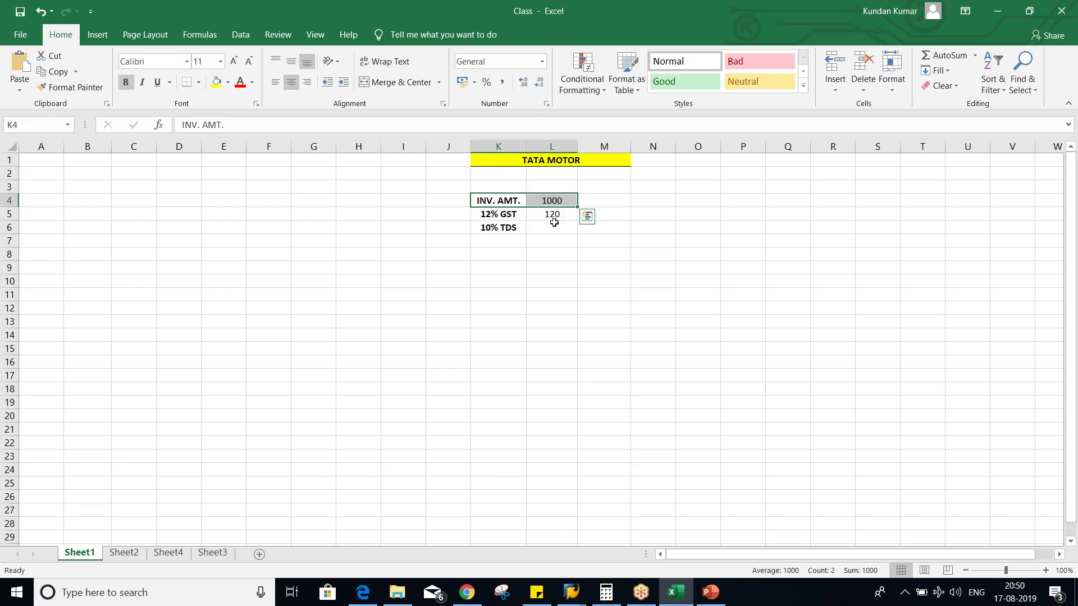
click(551, 227)
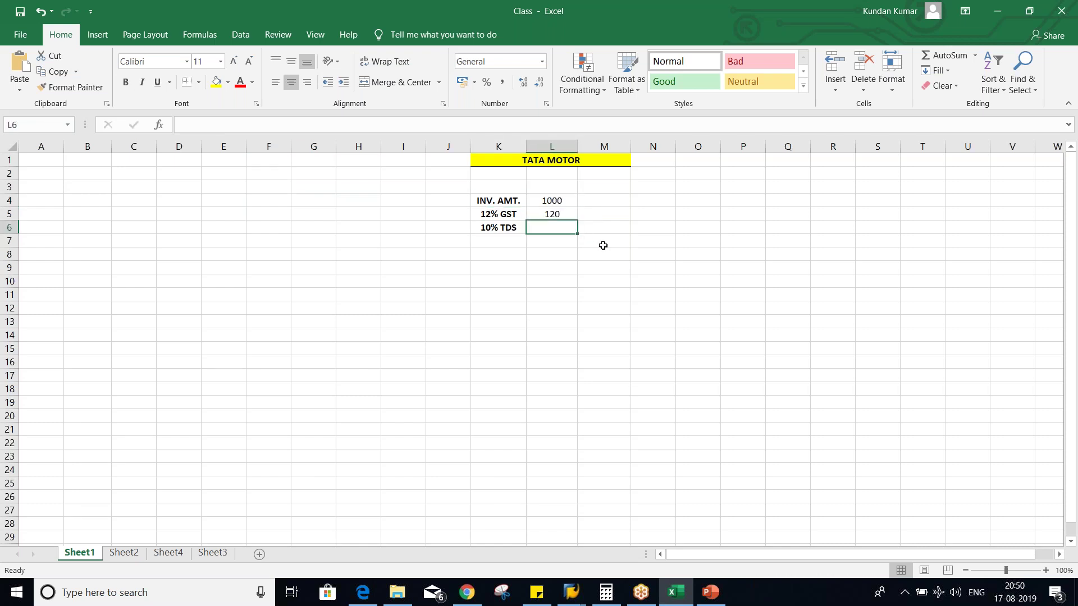
text(100)
key(Return)
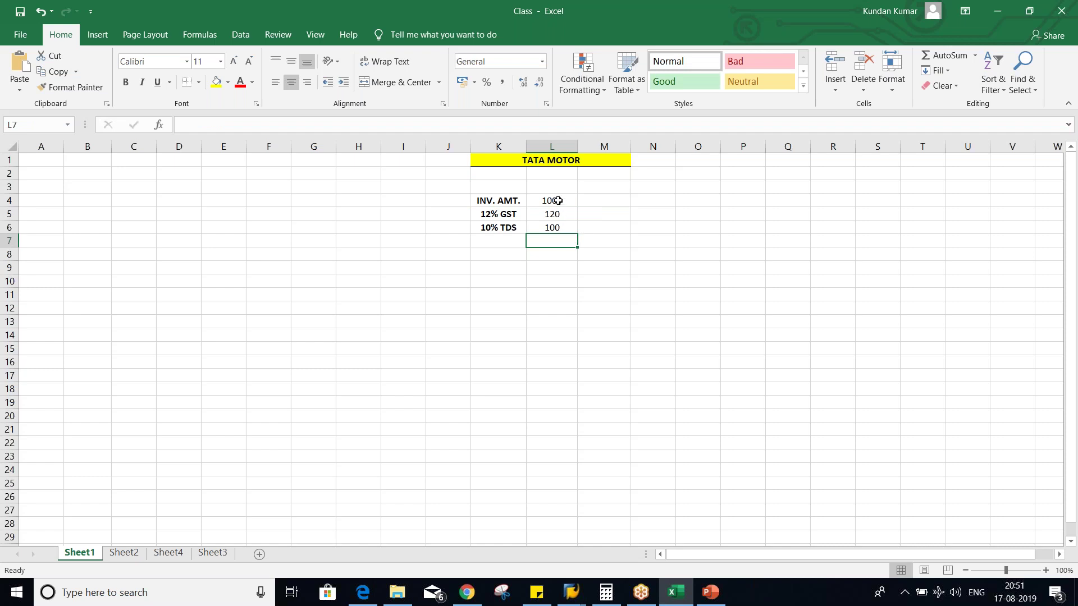
Step: Enter the label "NET AMT" in cell M4 and the label "GROSS AMT" in cell M5
drag(554, 198, 555, 211)
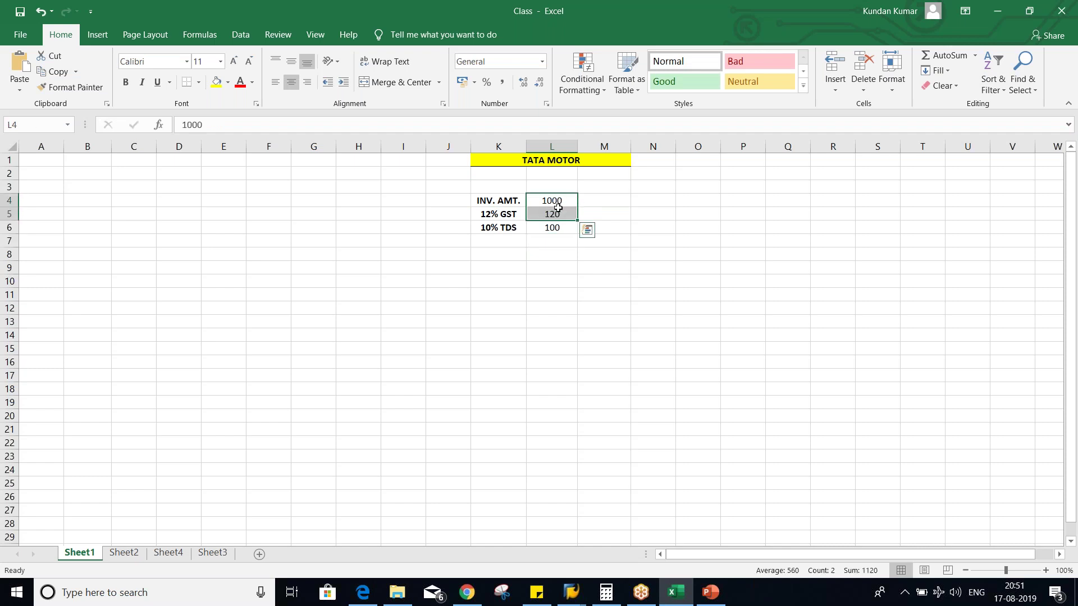
click(622, 197)
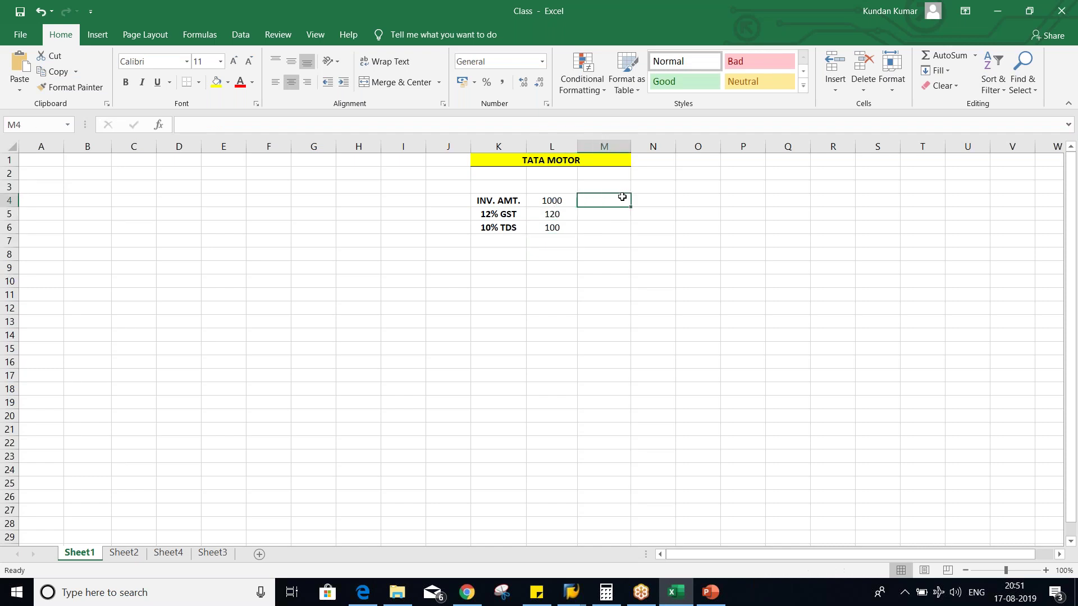
text(NE)
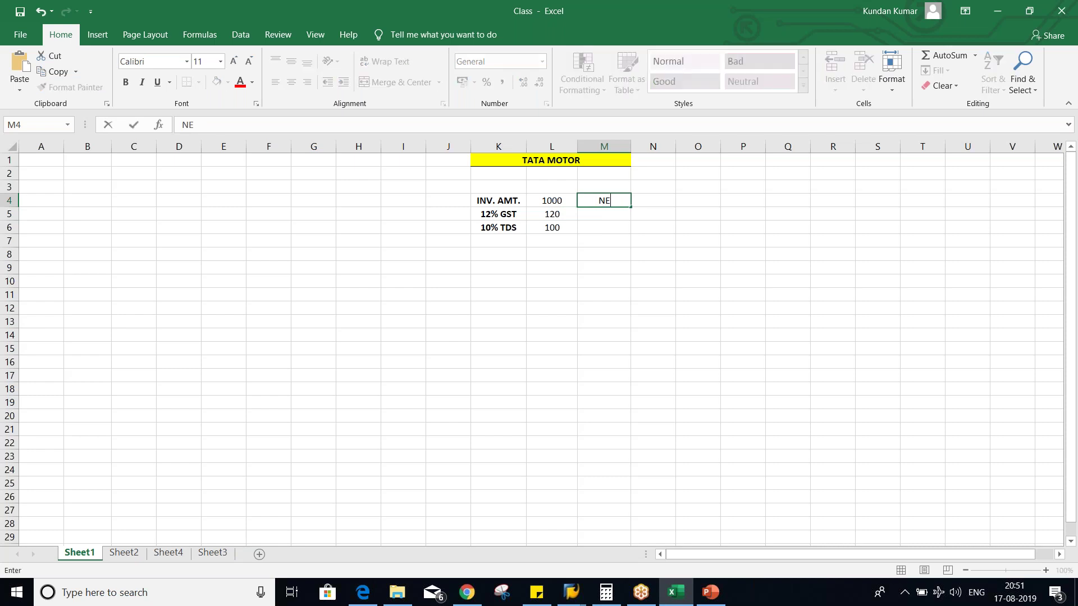
text(T AMT)
key(Return)
drag(553, 201, 553, 217)
click(597, 212)
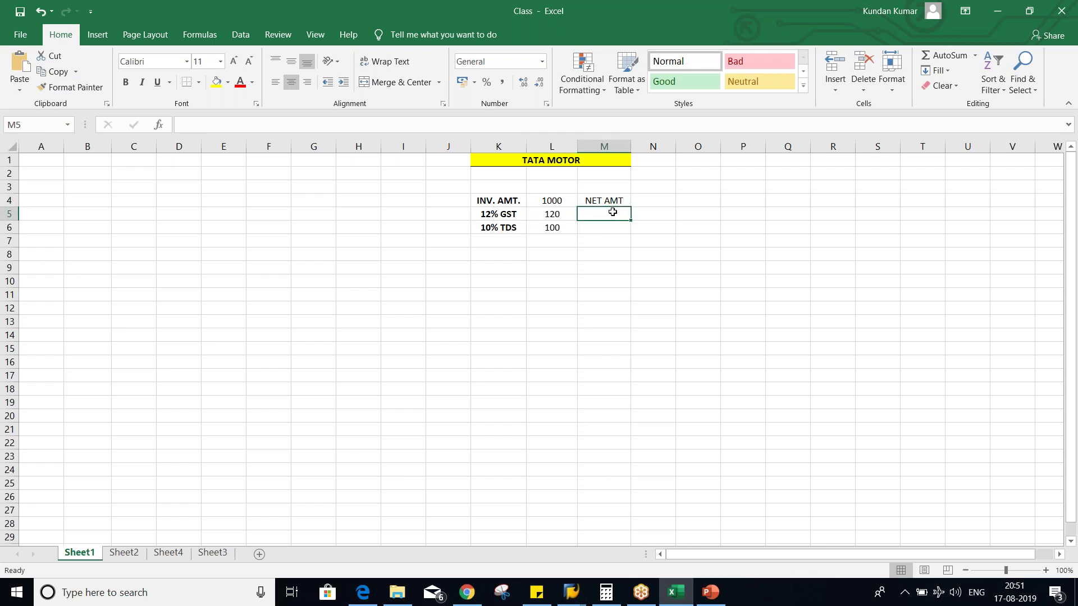
text(GROSS AMT)
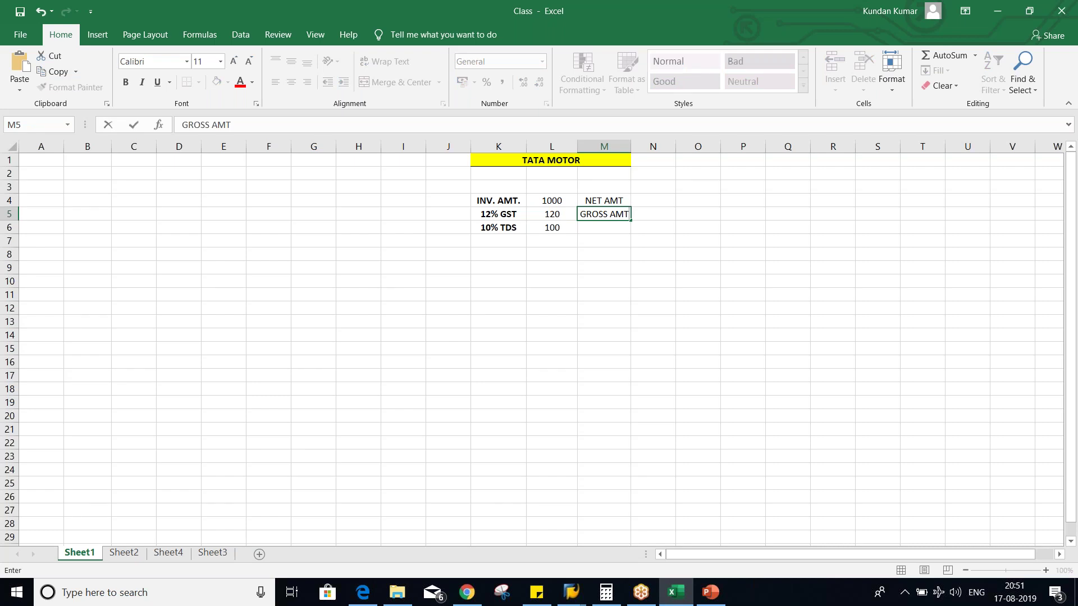
key(Return)
Step: Examine the invoice, GST and TDS amounts in L4:L6 against the net and gross labels in column M
click(566, 229)
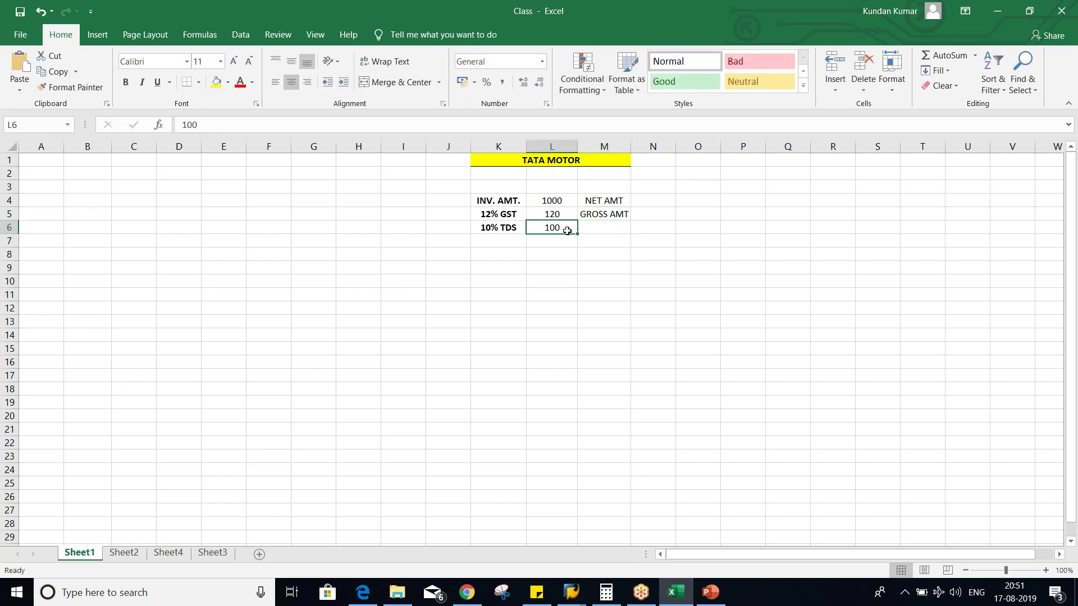
click(499, 230)
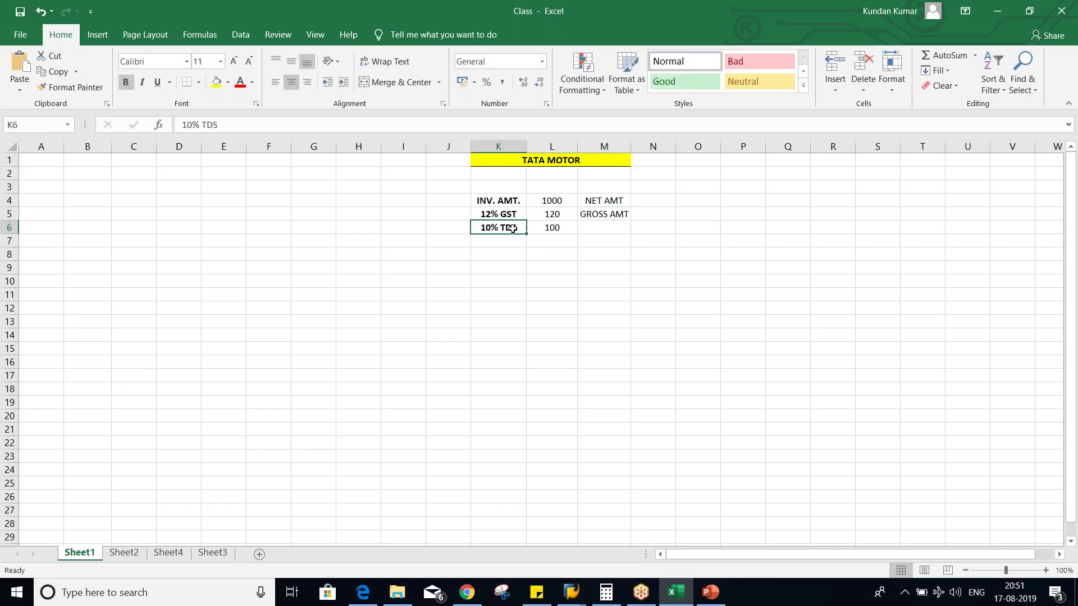
click(554, 200)
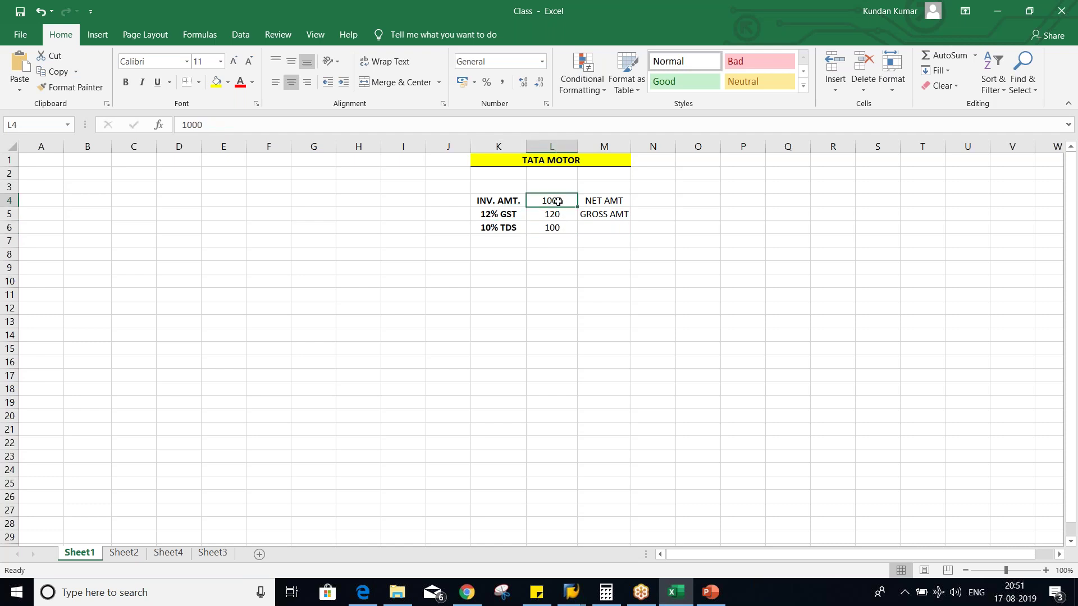
click(557, 228)
click(554, 204)
click(561, 232)
click(590, 205)
click(593, 216)
click(552, 206)
click(547, 213)
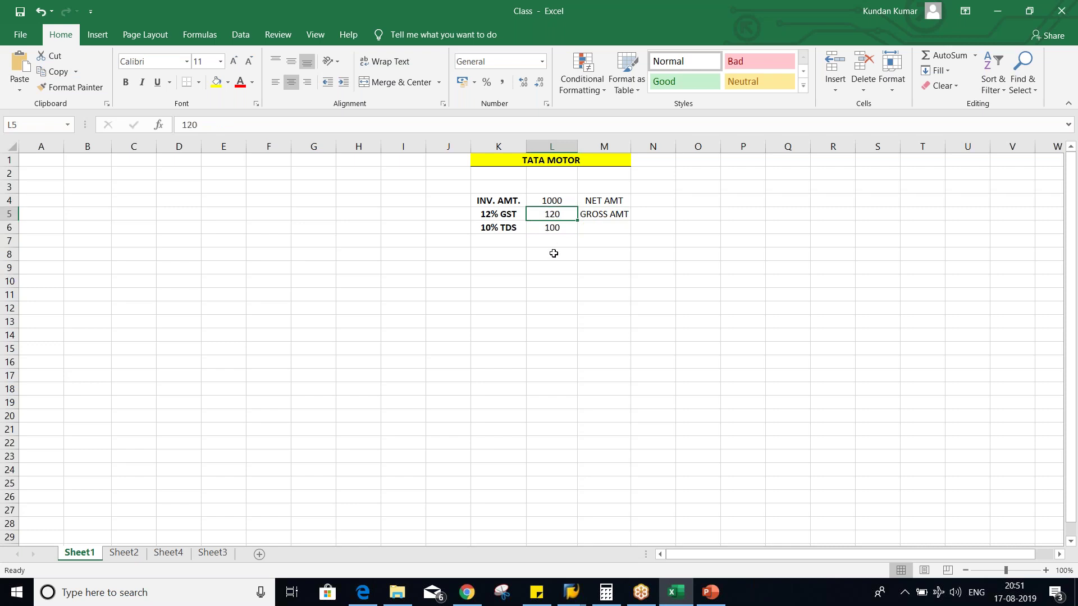
Step: Set the 10% TDS amount in cell L6 to 112
click(550, 227)
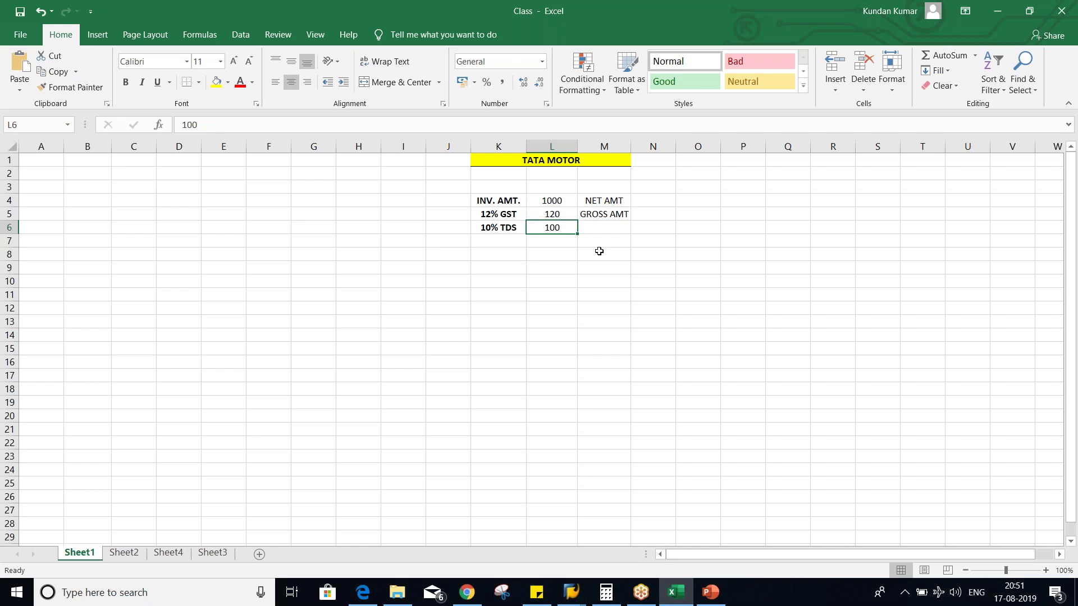
text(112)
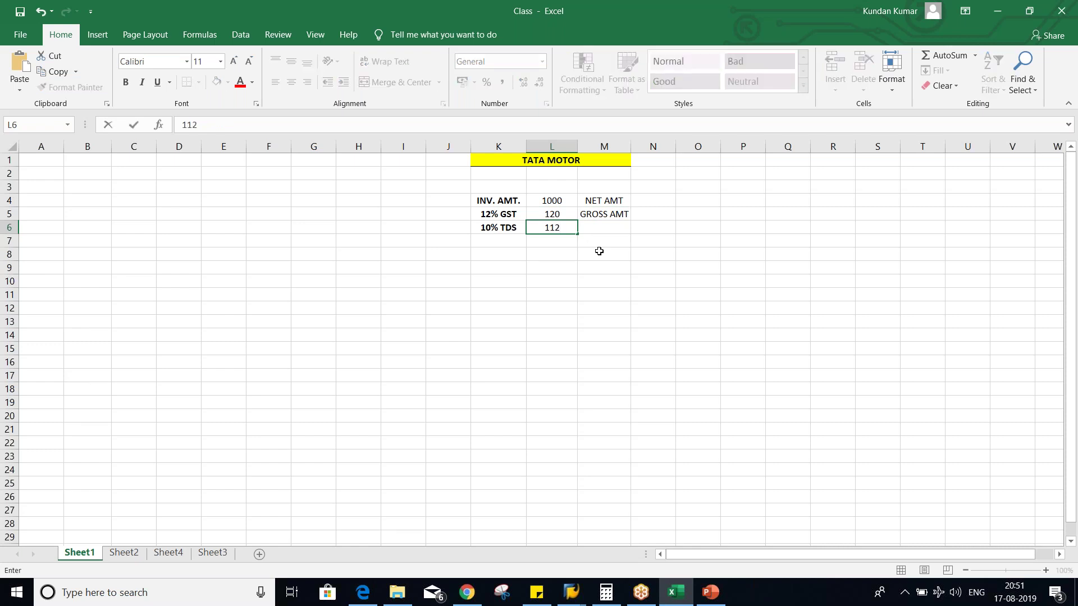
key(Return)
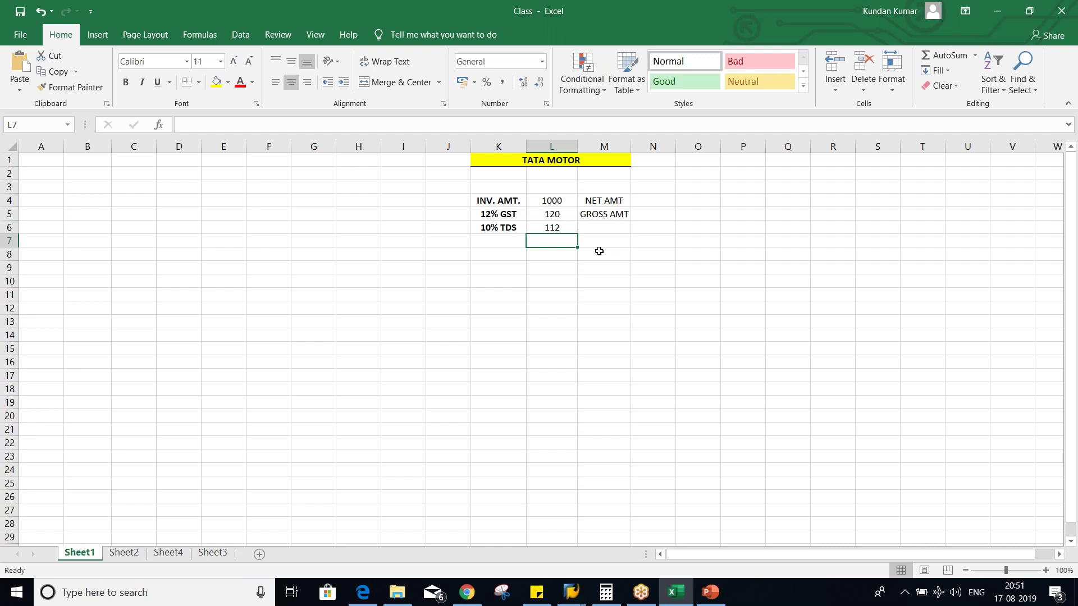
key(Up)
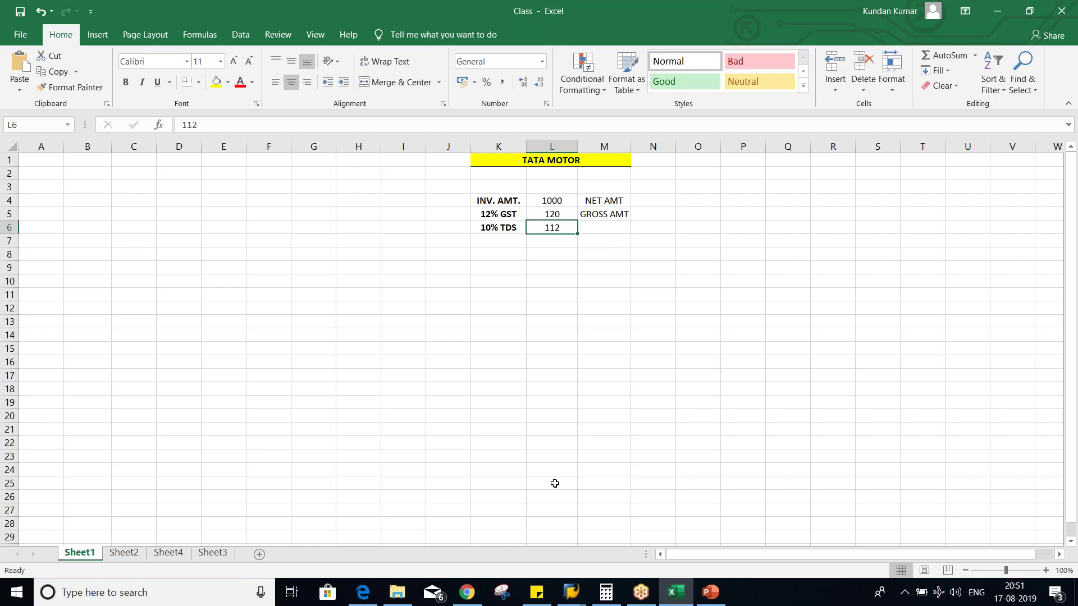
Step: Switch to SAP and bring up the SAP Easy Access session
click(571, 589)
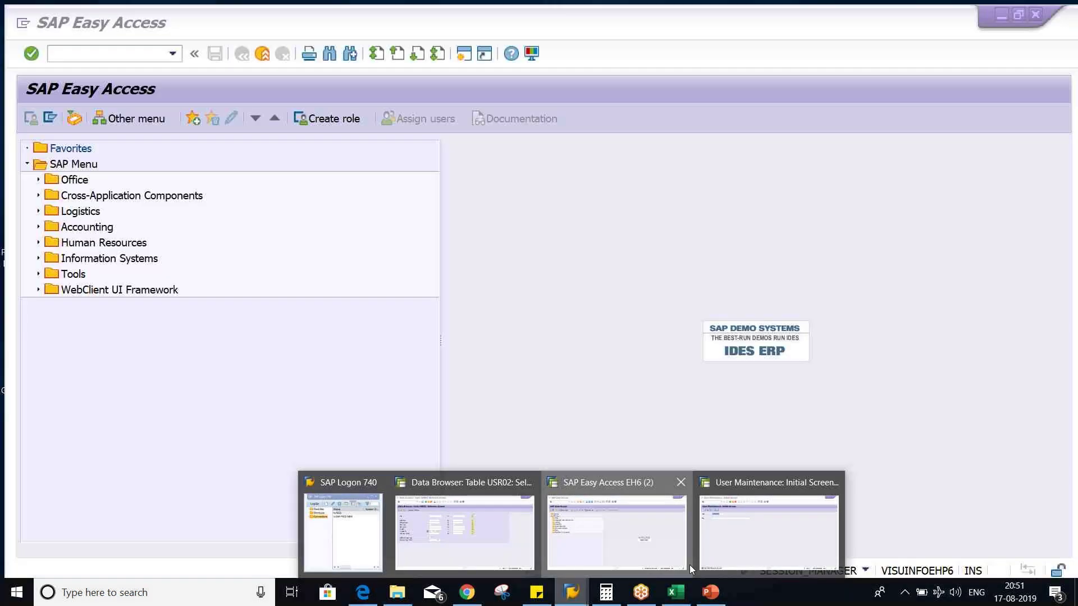
click(659, 553)
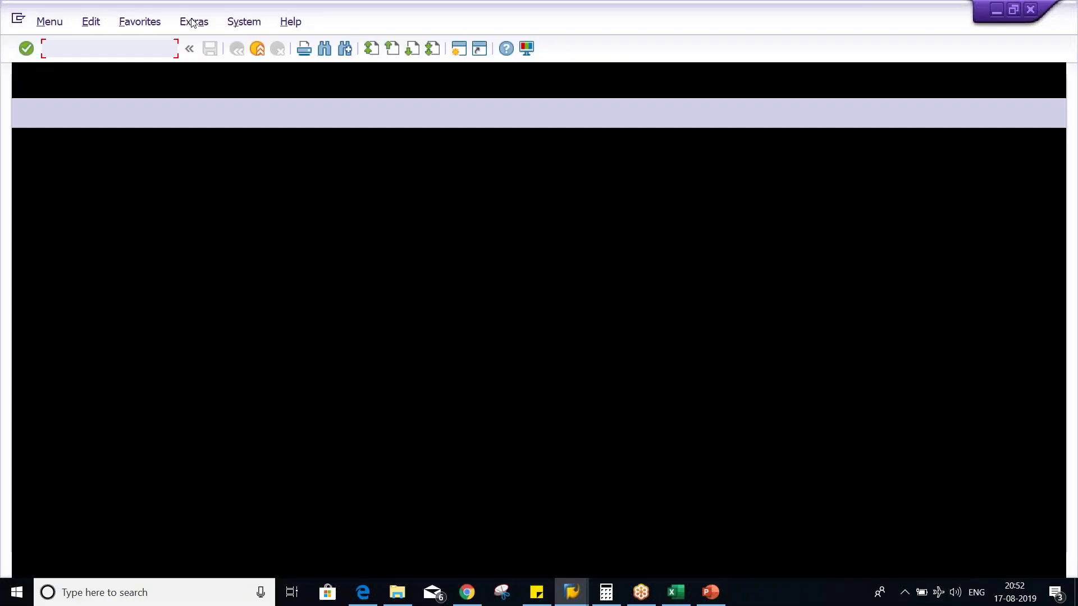
click(243, 21)
click(250, 285)
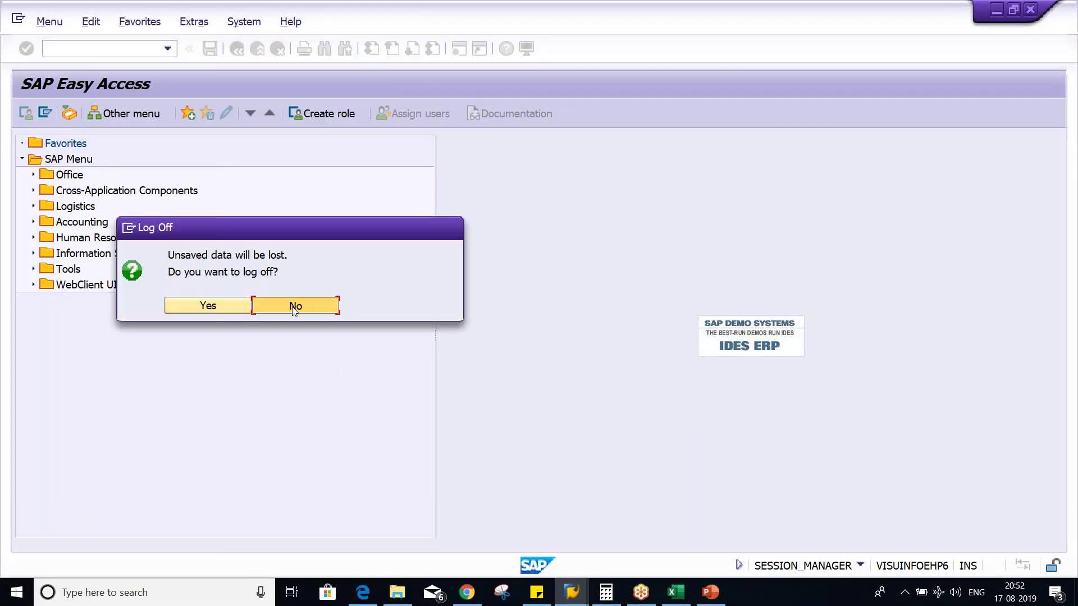
click(271, 305)
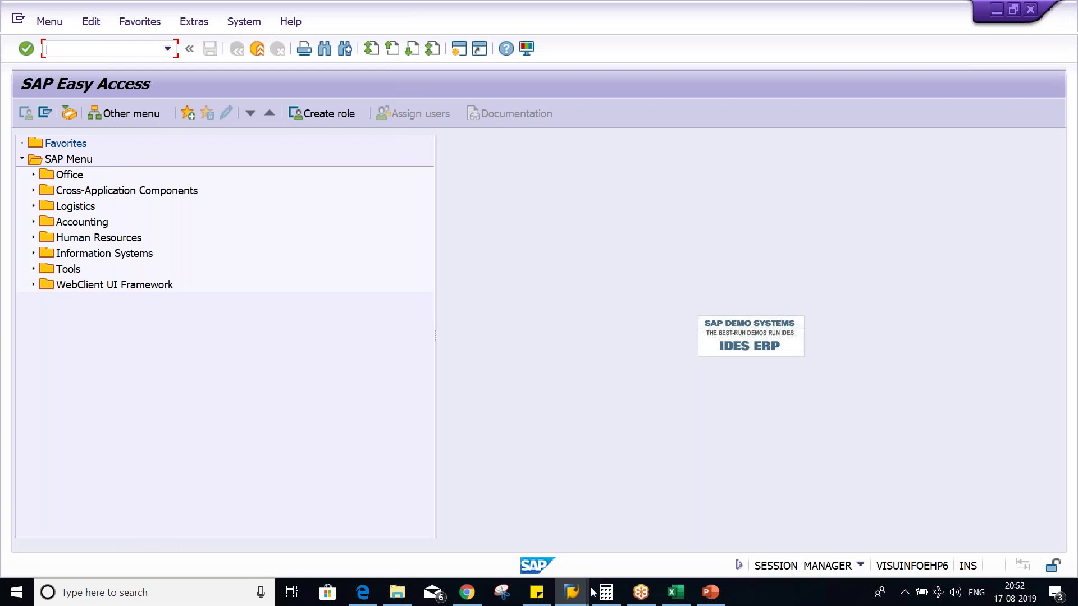
Step: Close the Data Browser and User Maintenance sessions and return to the SAP Easy Access session
click(570, 592)
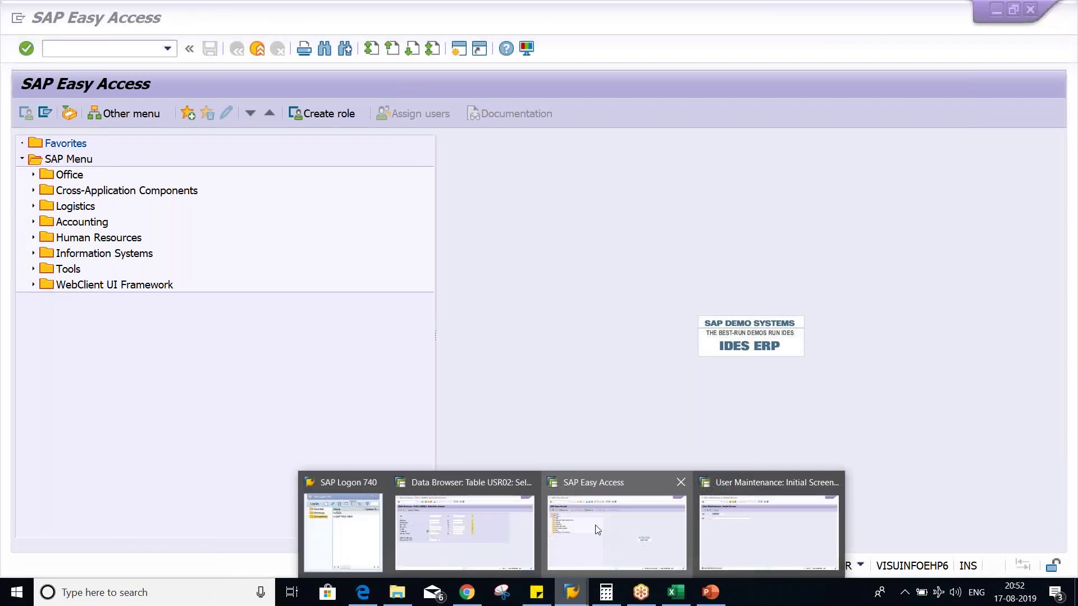
click(616, 534)
click(571, 591)
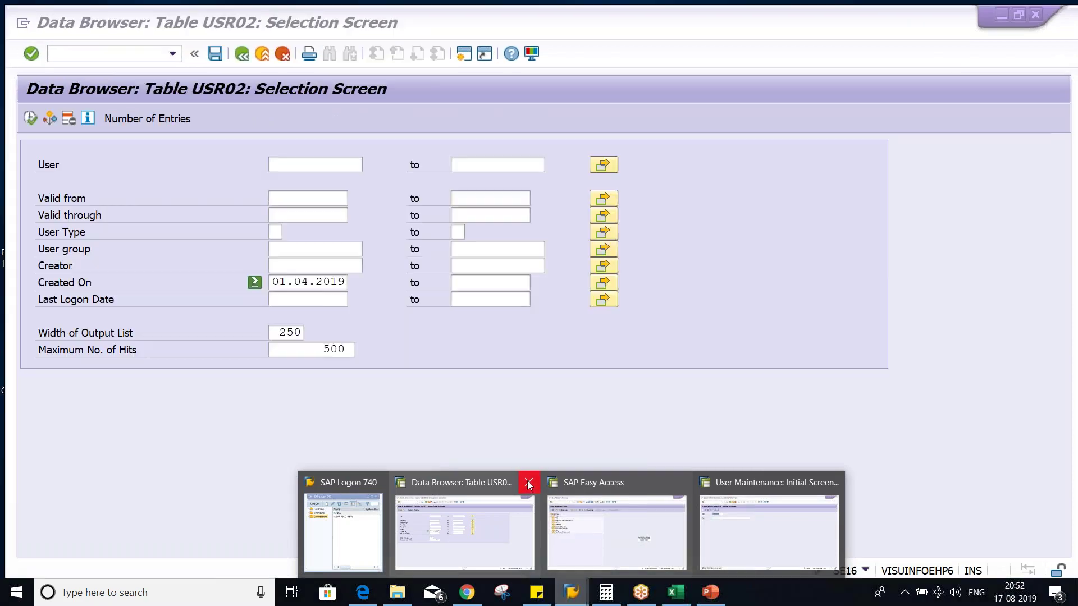
click(527, 481)
mouse_move(708, 506)
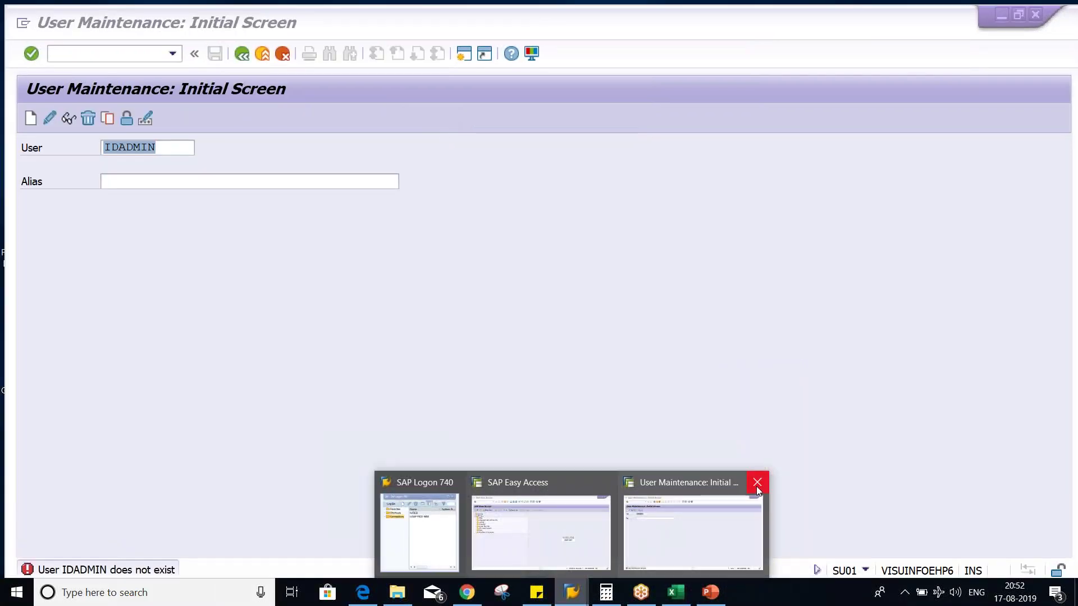
click(615, 530)
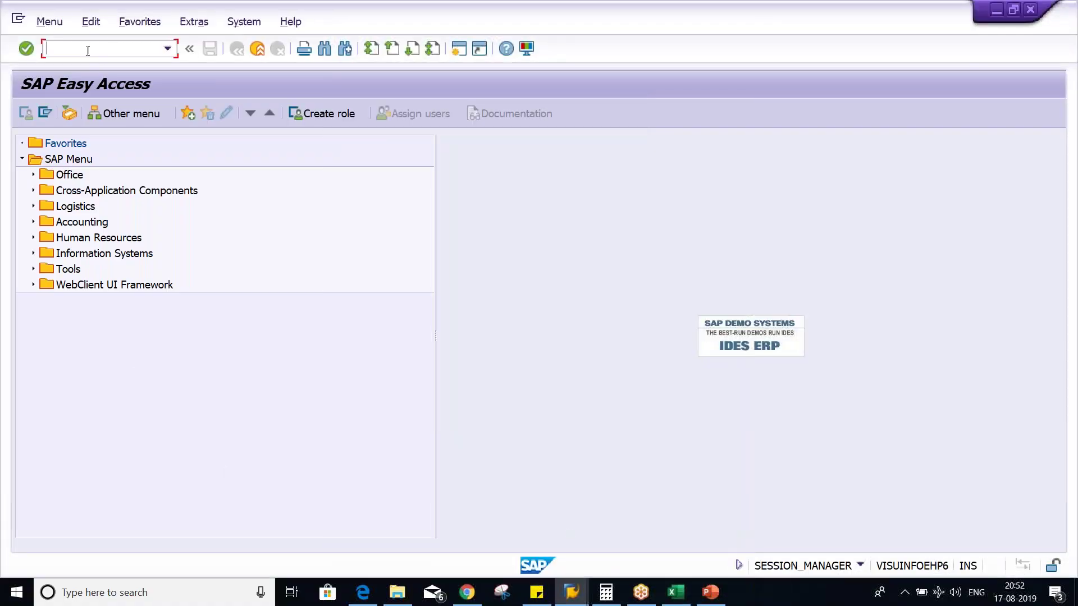
Step: Run transaction SPRO and open the SAP Reference IMG
text(AS)
key(BackSpace)
key(BackSpace)
text(SPEO)
key(BackSpace)
key(BackSpace)
text(RO)
key(Return)
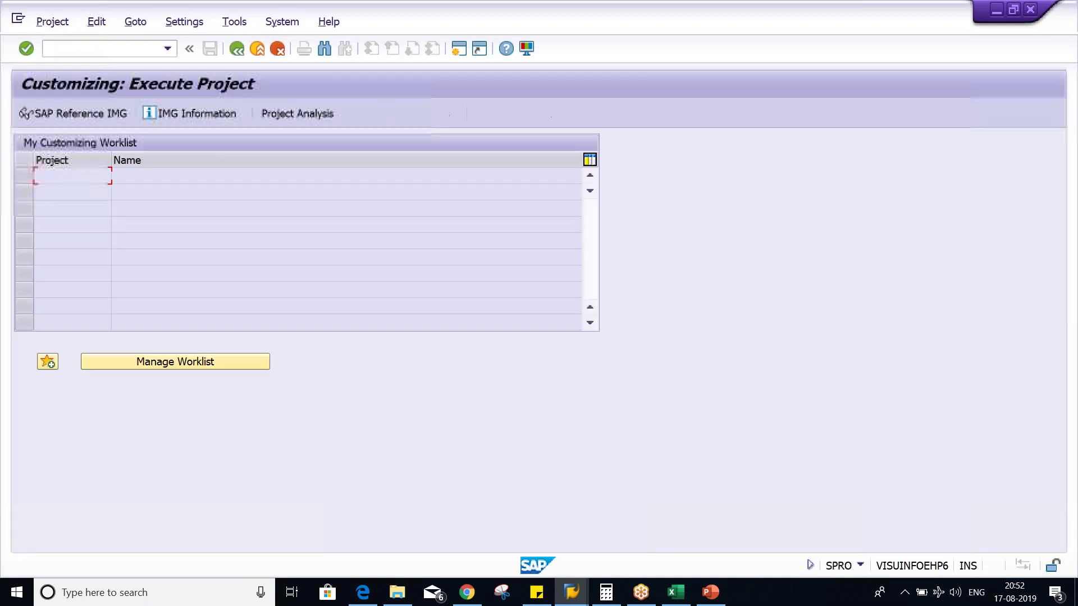
click(79, 113)
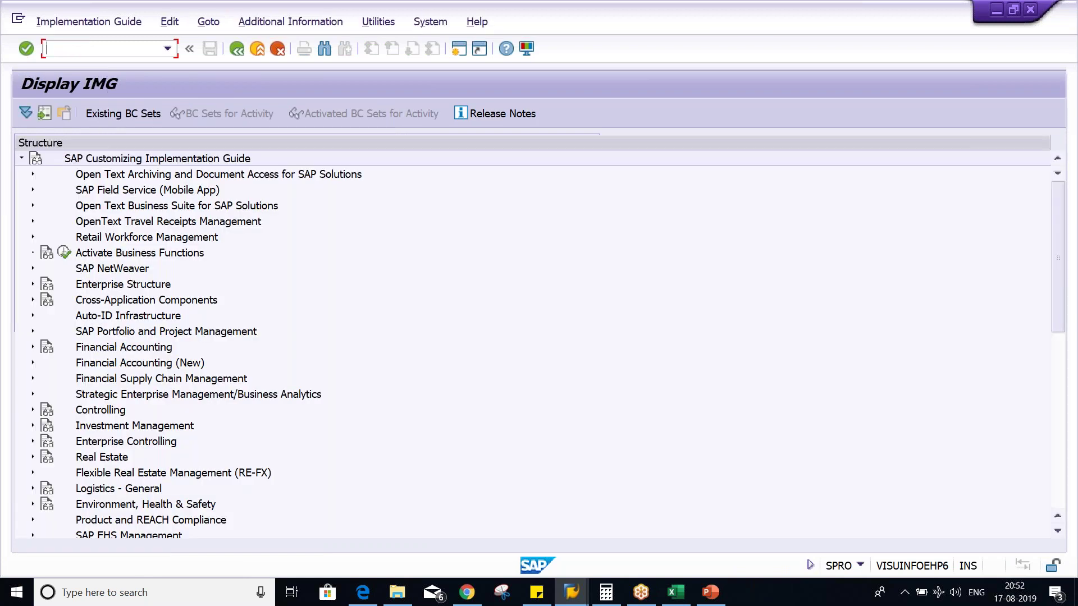
Step: Expand the IMG path Financial Accounting (New), Financial Accounting Global Settings (New), Withholding Tax, Extended Withholding Tax, Calculation, Withholding Tax Type
click(139, 364)
click(34, 363)
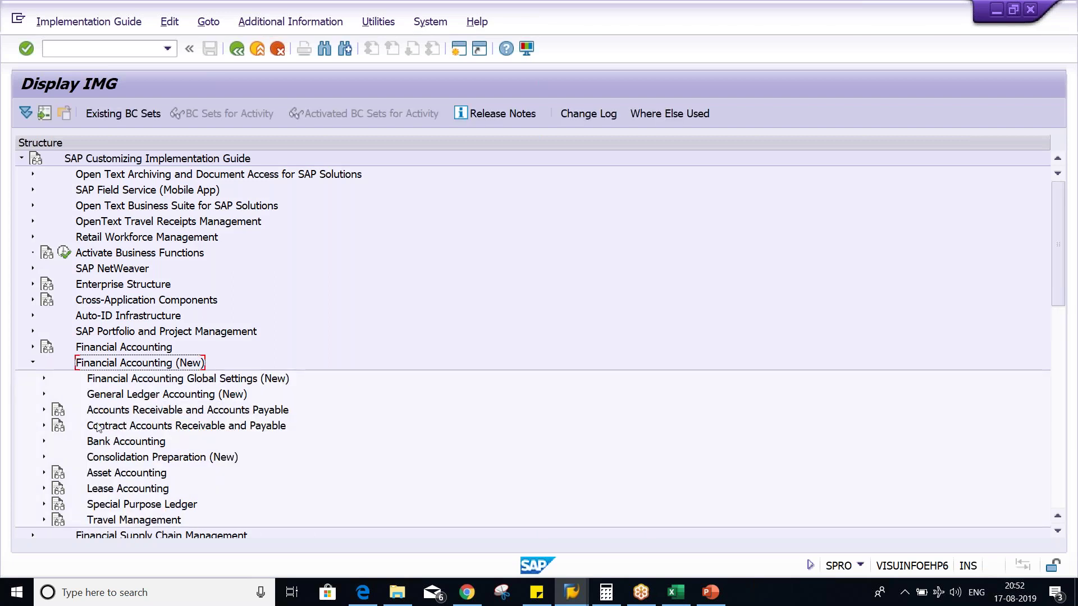
click(45, 378)
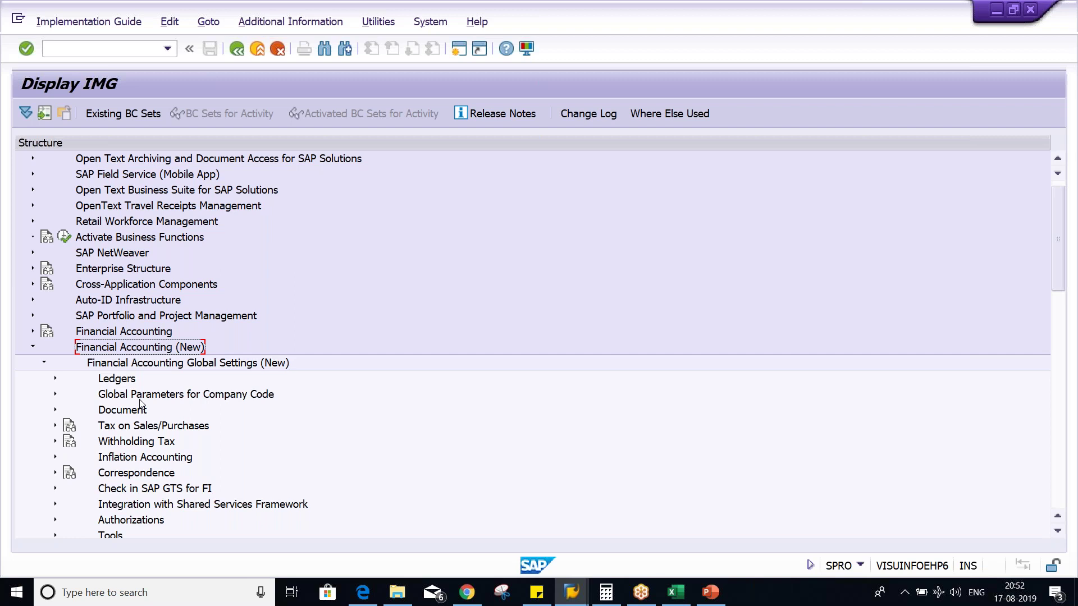
click(134, 442)
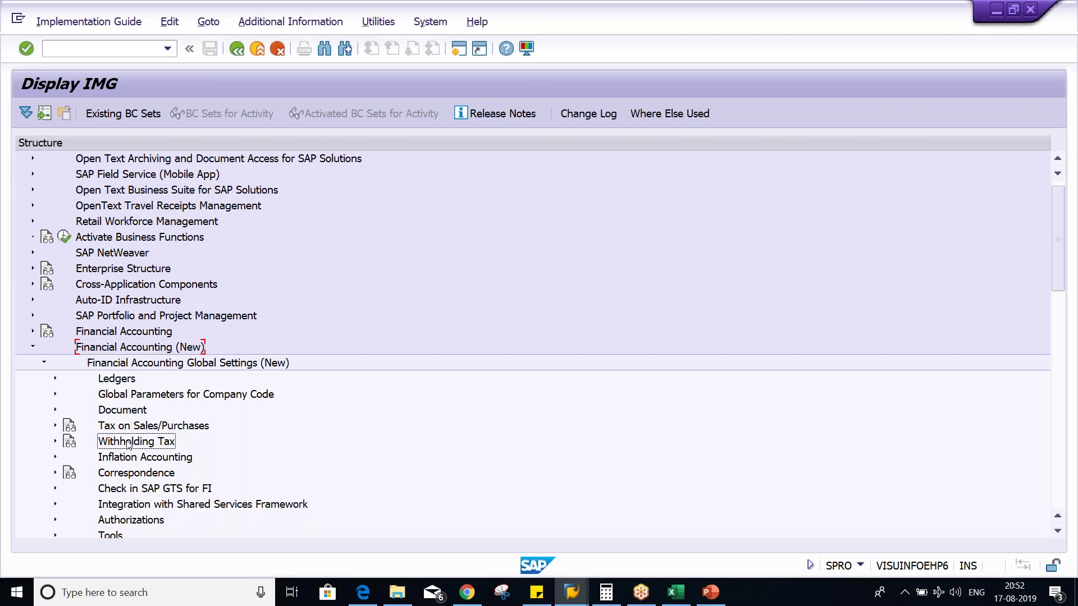
click(55, 442)
click(66, 472)
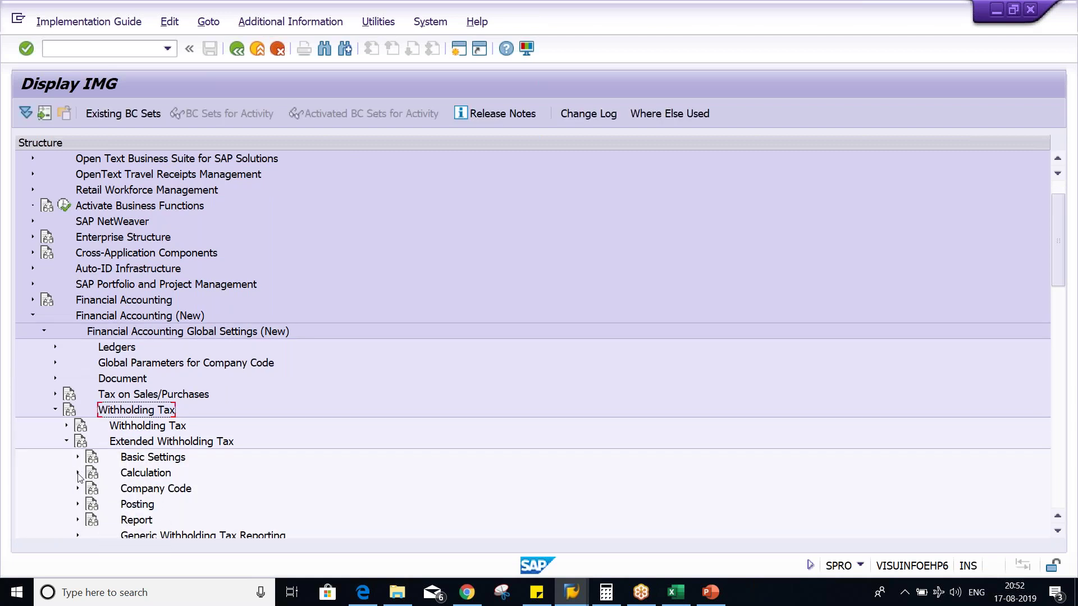
click(78, 474)
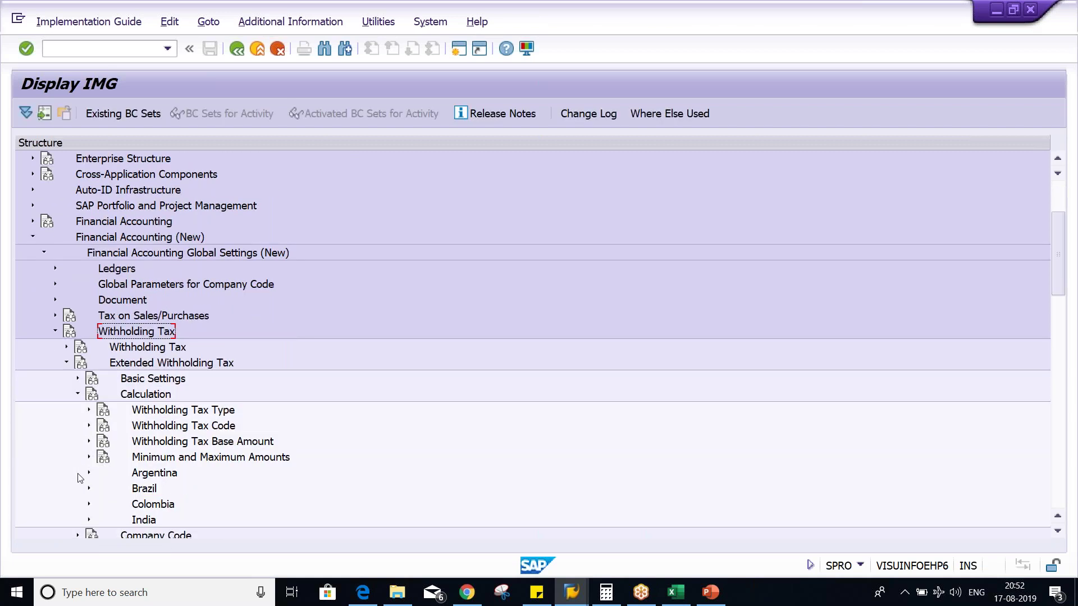
click(92, 410)
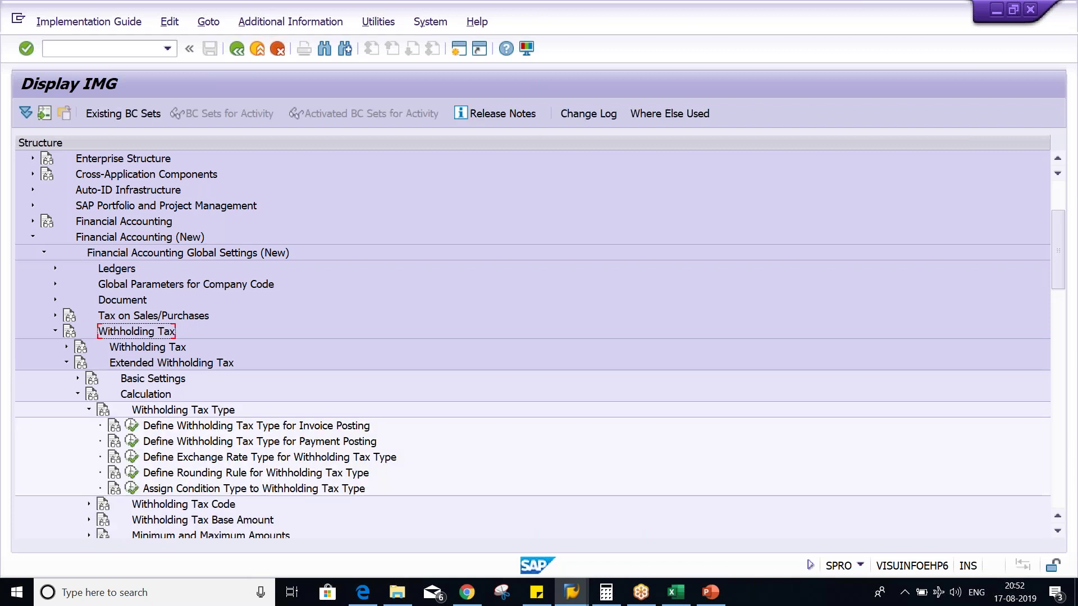
Step: Open Define Withholding Tax Type for Invoice Posting for India and examine the base amount setting of tax type T5
click(132, 425)
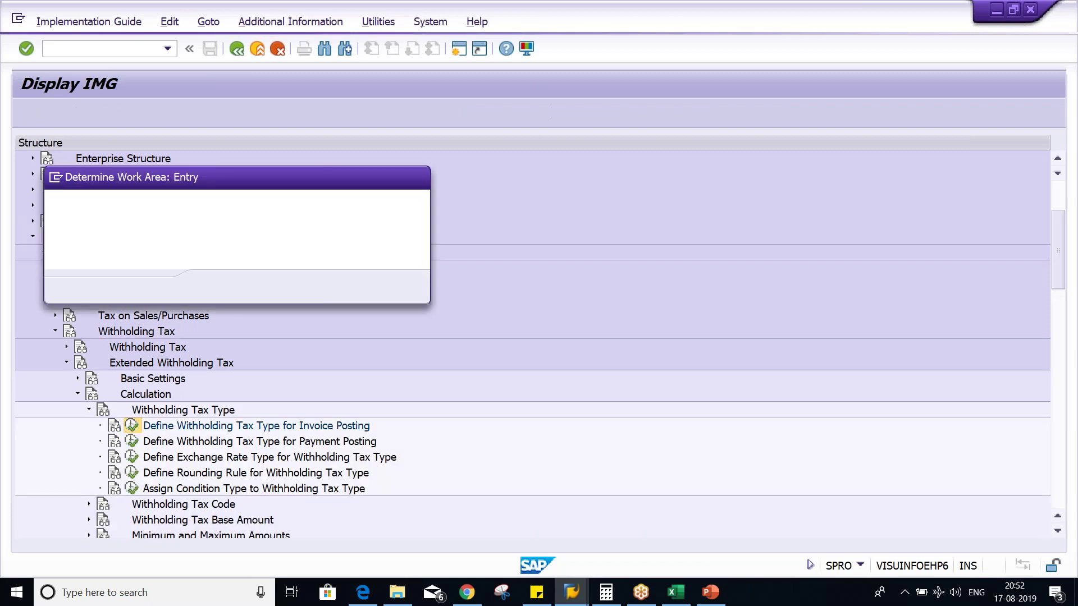
key(Return)
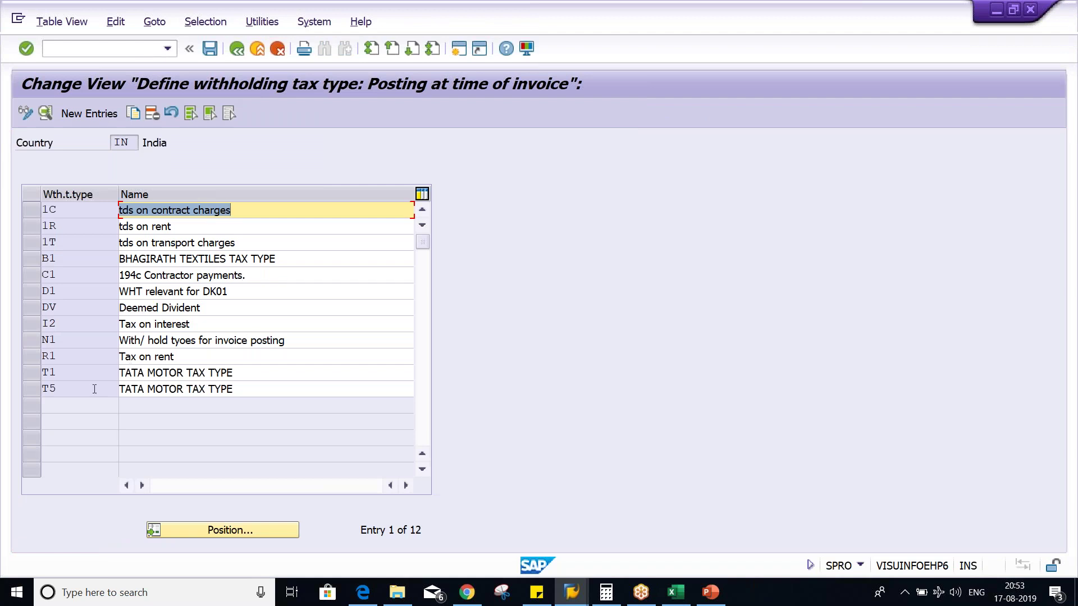
click(97, 390)
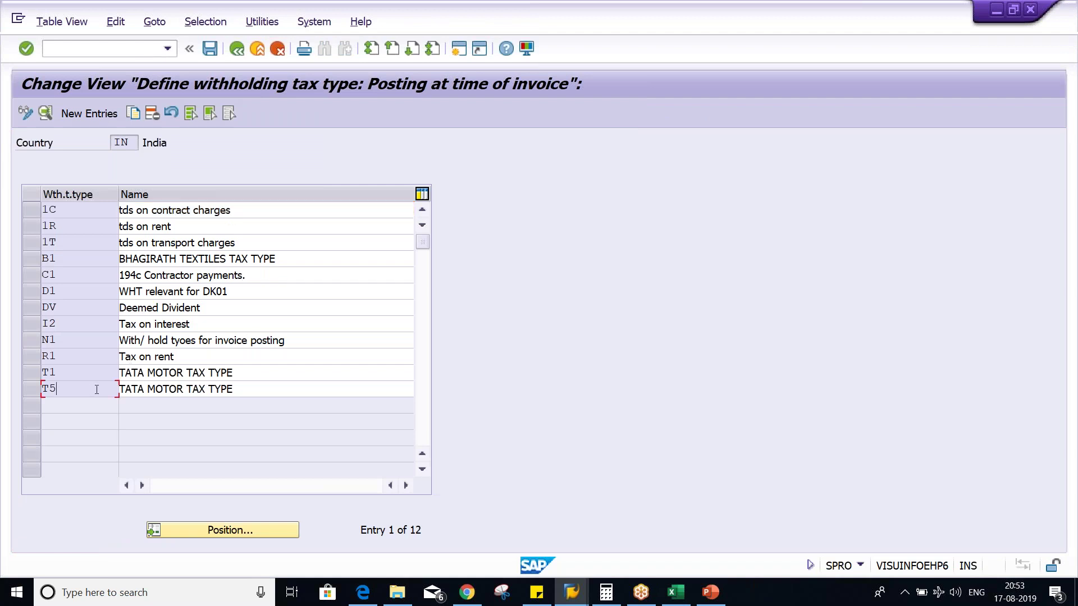
double_click(97, 390)
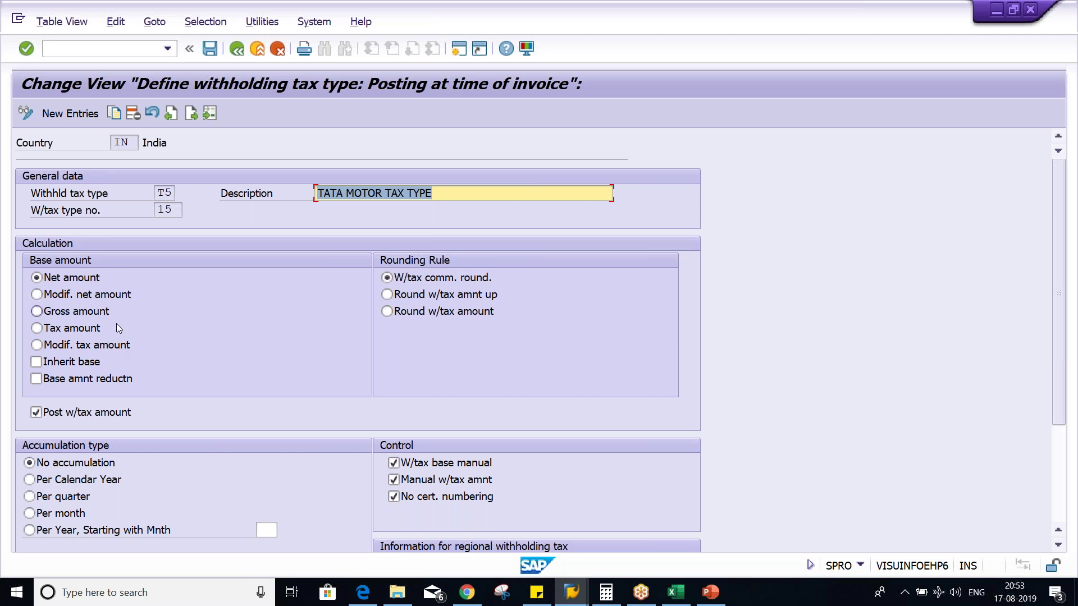
click(72, 280)
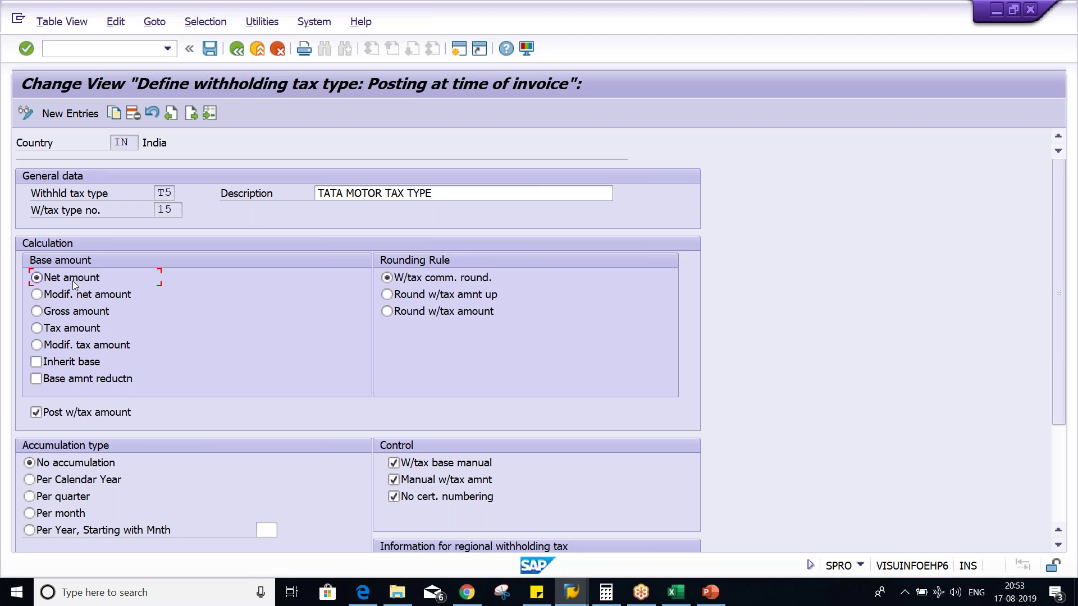
Step: Run transaction FS00 in a new session and open the control data of expense account 4000 RENT ACT. for changing
click(458, 51)
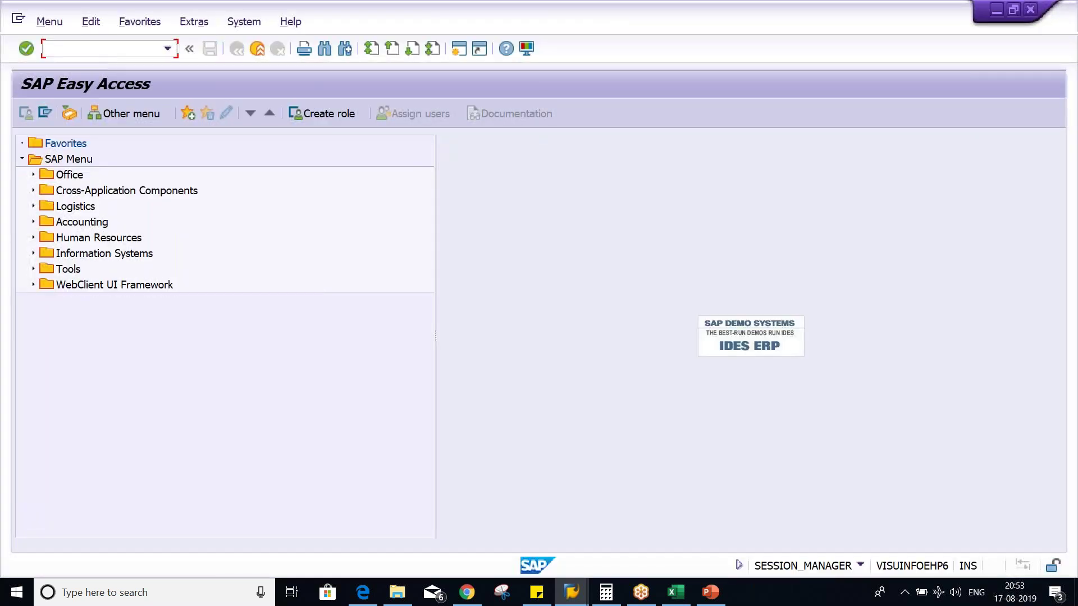
text(FS00)
key(Return)
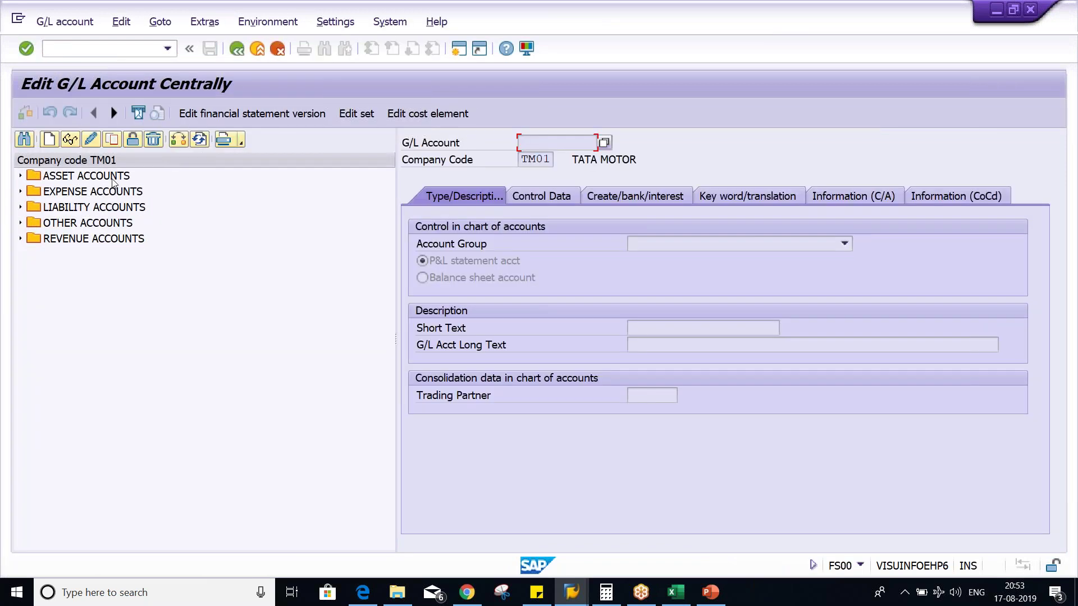
click(21, 191)
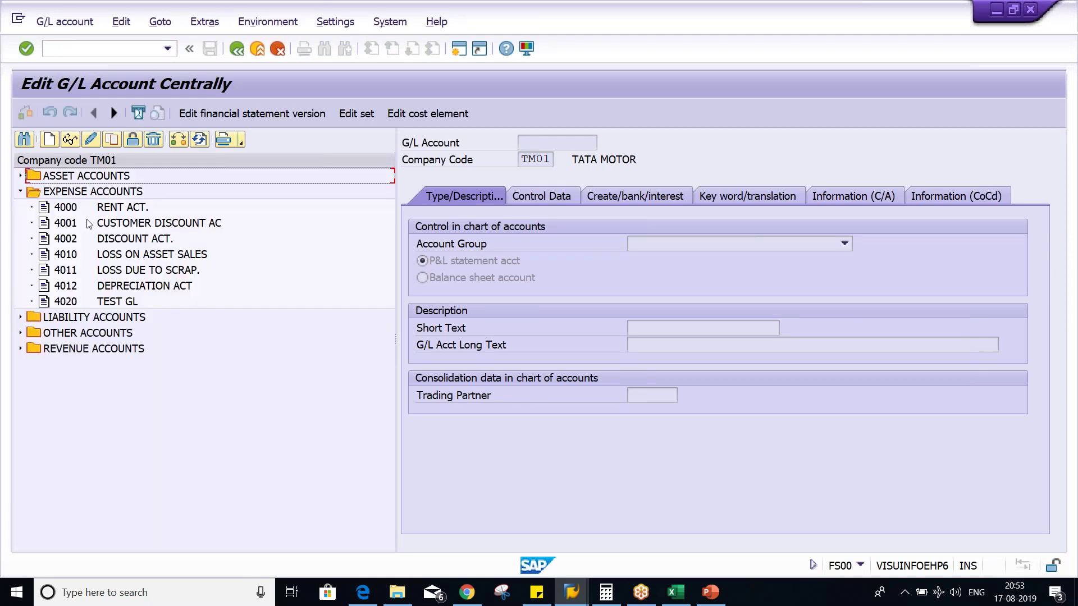
click(92, 141)
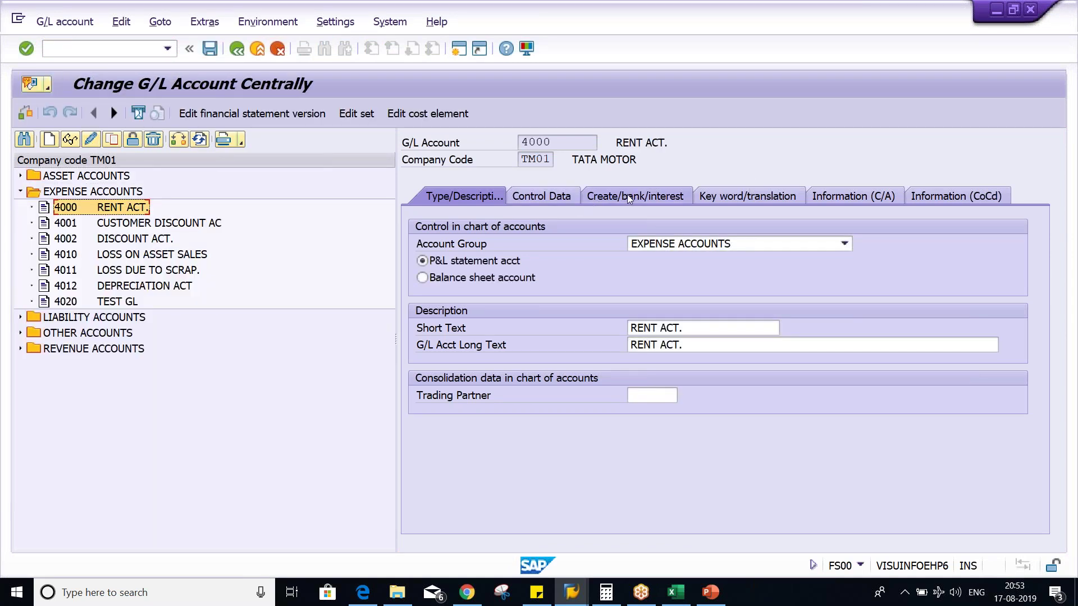
click(539, 202)
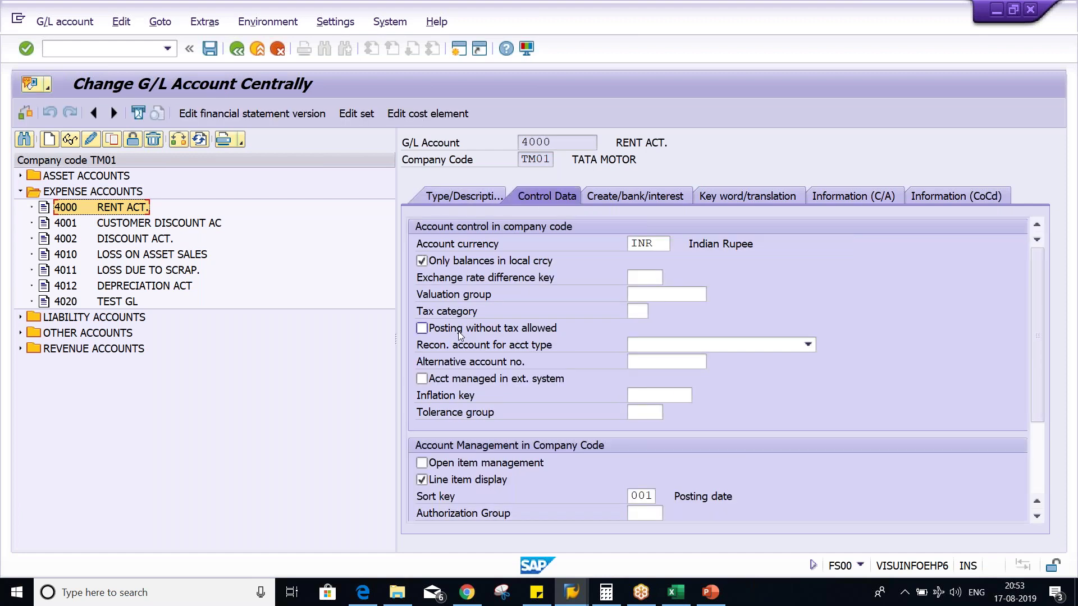
Step: Set the rent account's tax category to - (Only input tax allowed), save it, and bring up SAP Easy Access
click(640, 310)
key(Return)
key(ctrl+s)
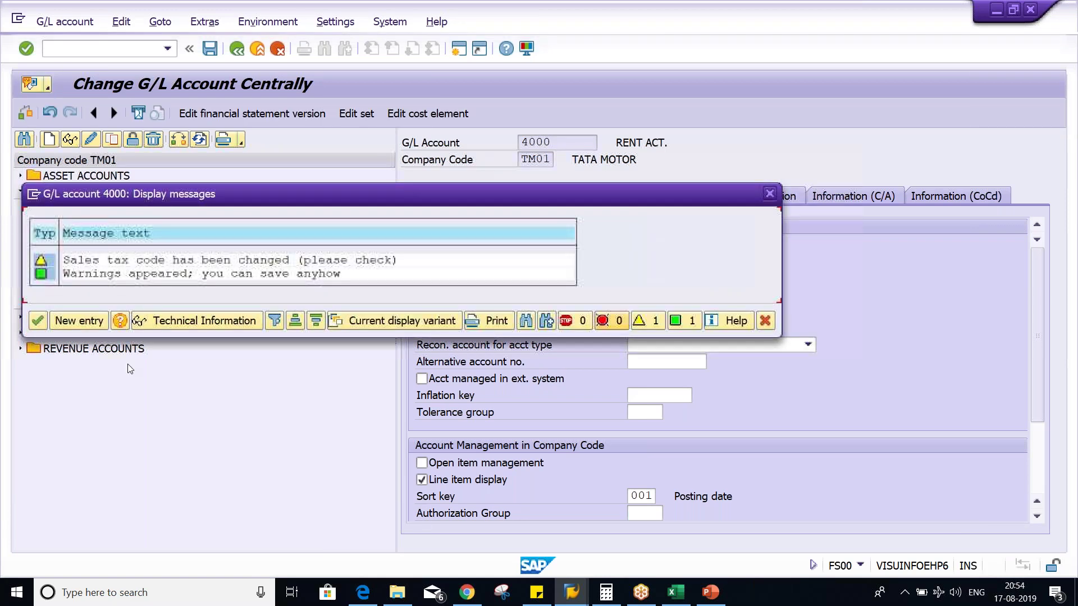
click(38, 321)
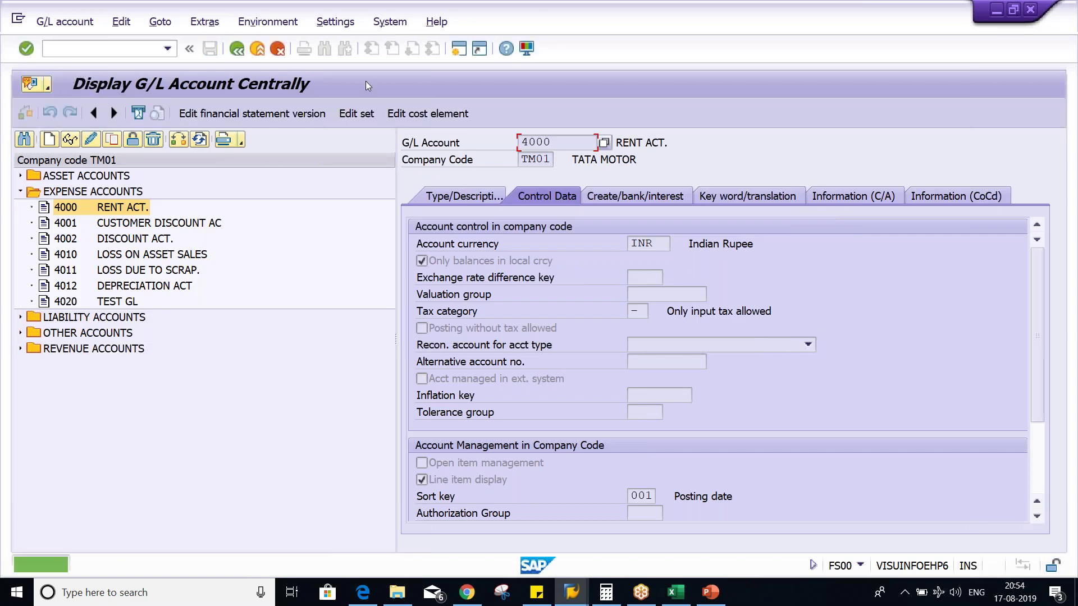
click(458, 50)
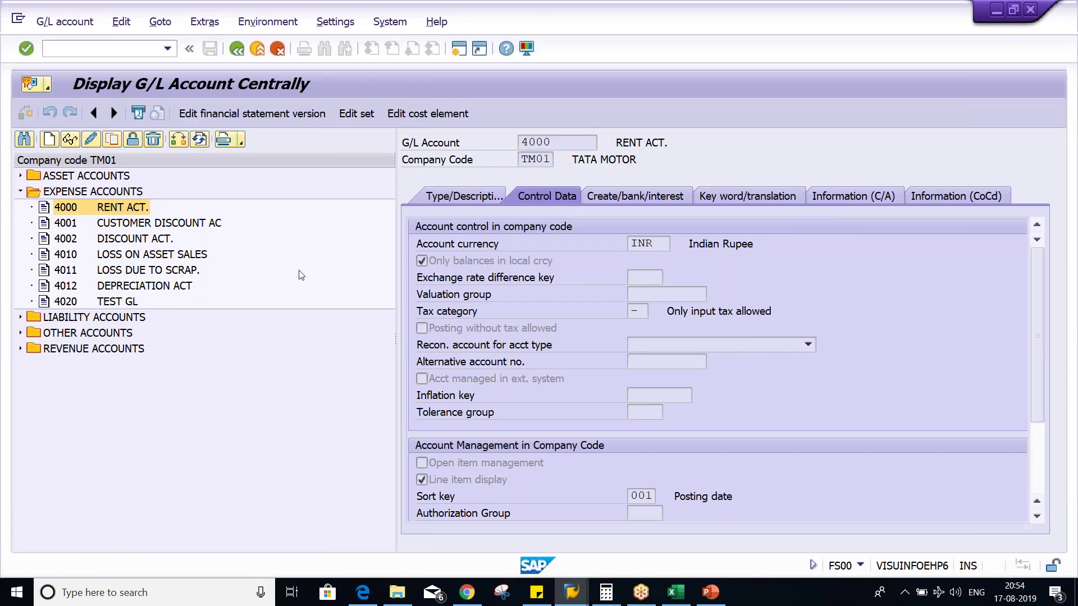
key(F3)
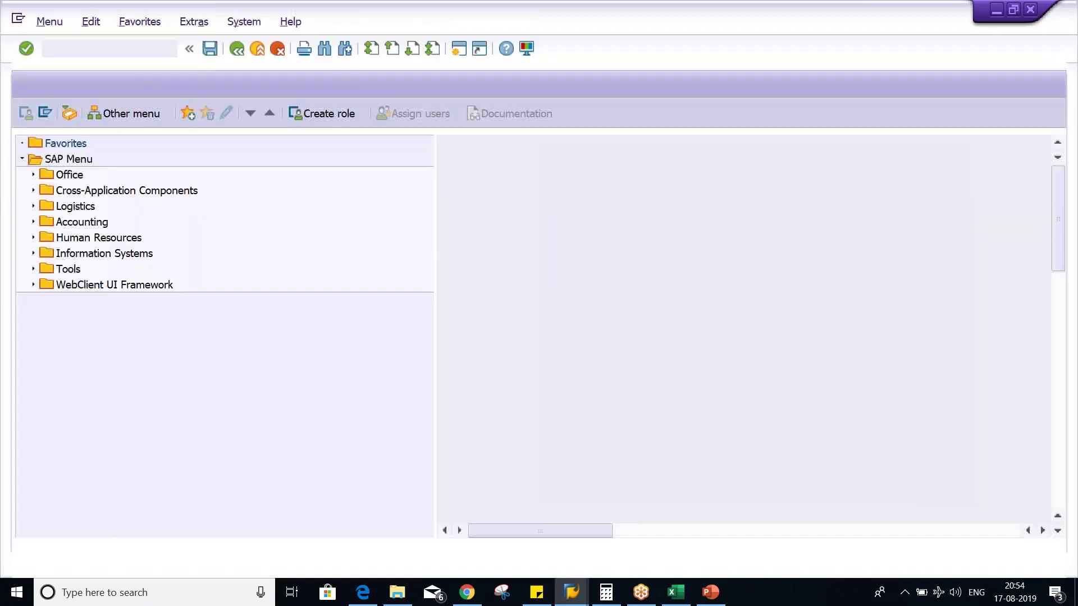
Step: Switch to the Excel worksheet and set the 10% TDS amount in L6 to 100, based on the net amount
click(675, 592)
mouse_move(546, 200)
mouse_down()
mouse_move(555, 198)
mouse_move(556, 214)
mouse_up()
click(550, 346)
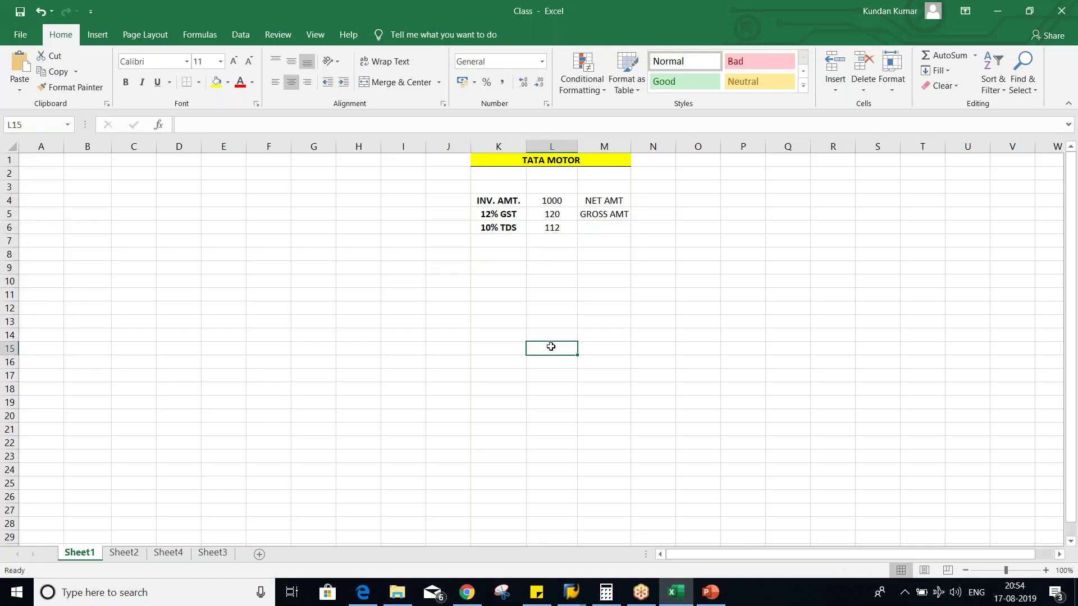
click(602, 197)
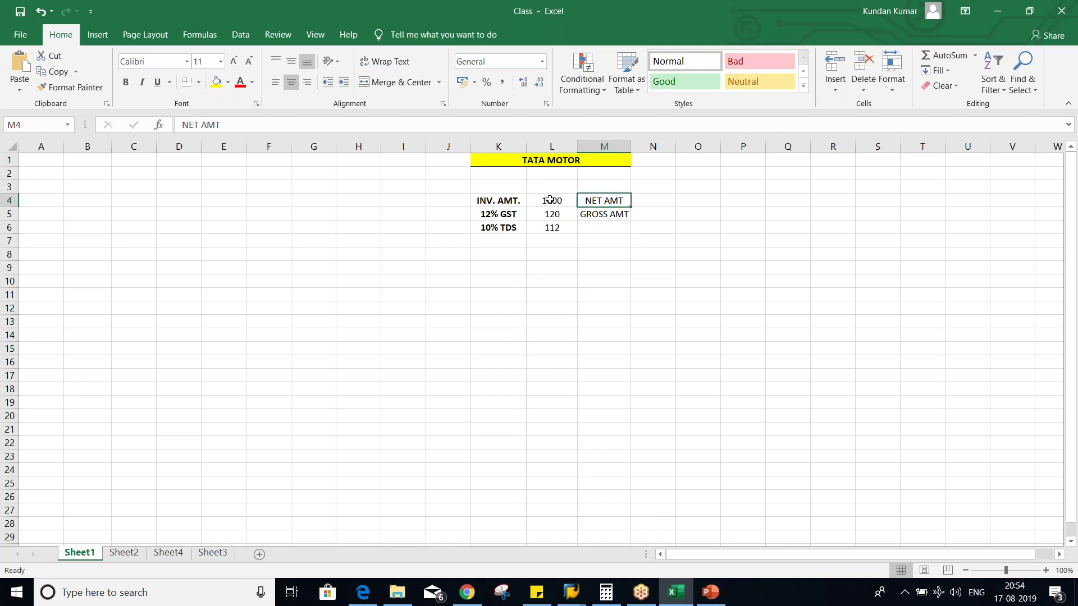
click(550, 200)
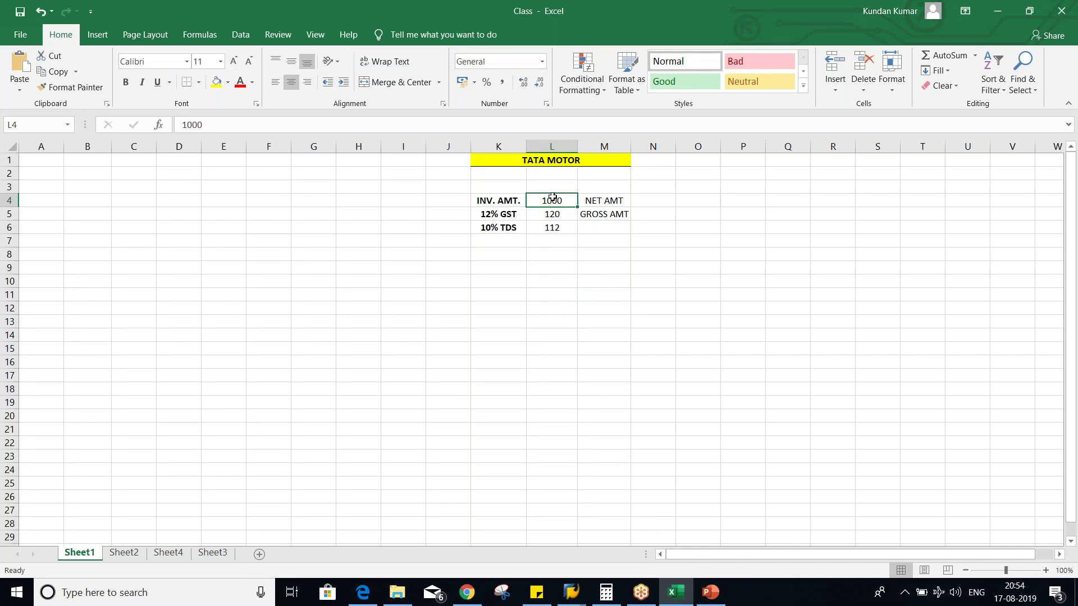
click(551, 229)
text(100)
key(Return)
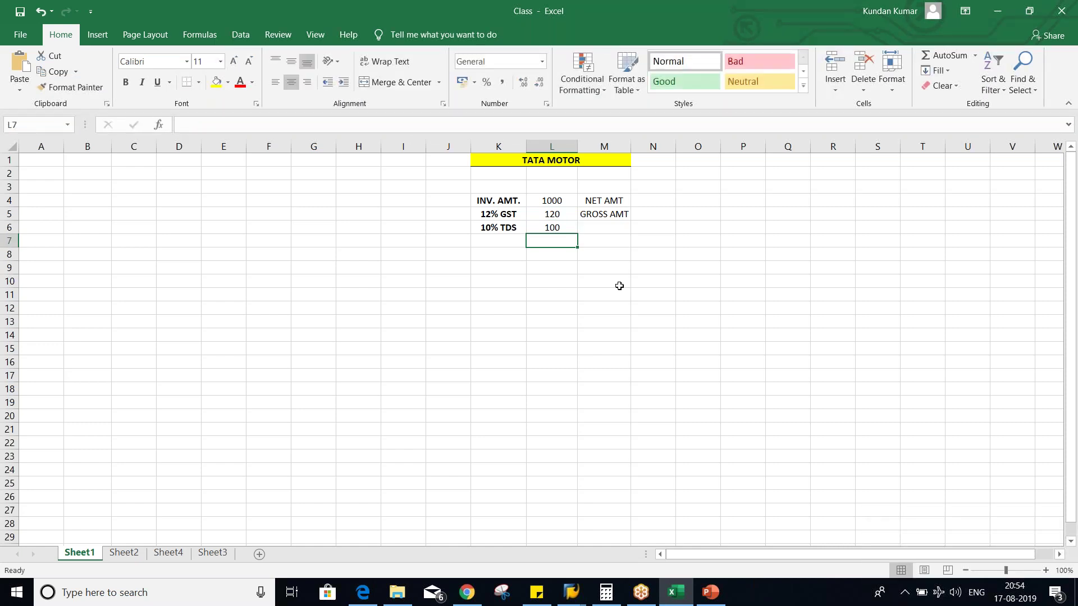
Step: Switch to SAP, run transaction FB60, and enter the vendor number and invoice date 17.08.2019 for the vendor invoice
key(alt+Tab)
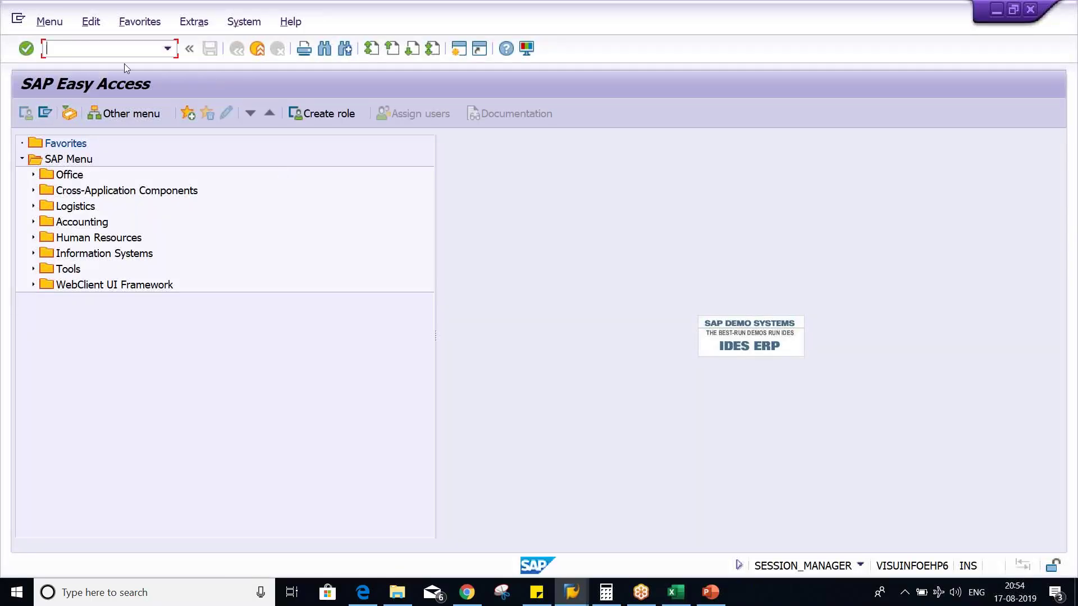
text(FB60)
key(Return)
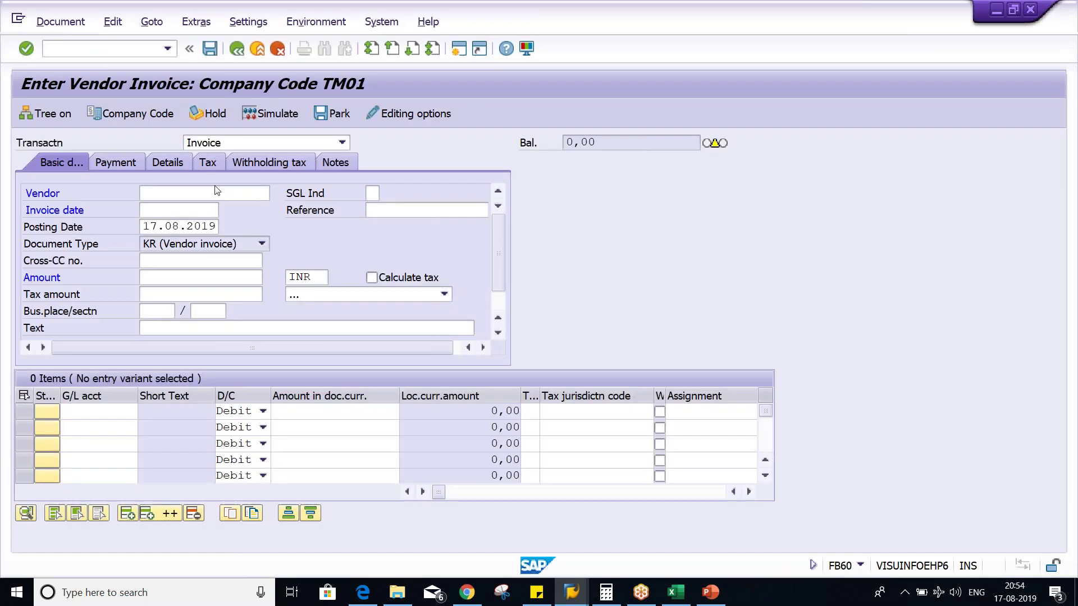
click(213, 196)
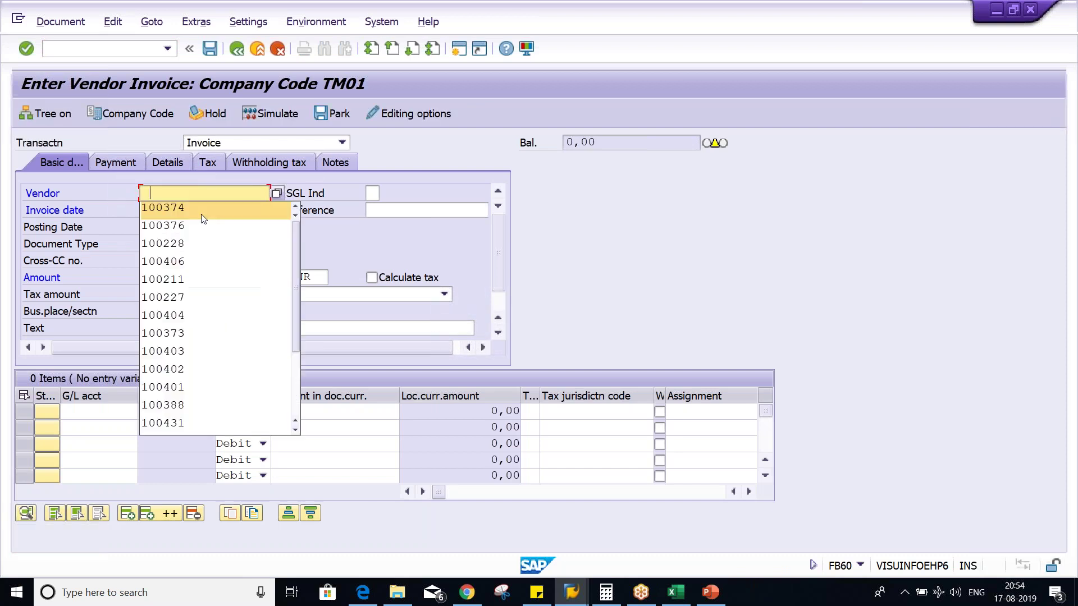
click(161, 205)
click(160, 208)
click(169, 223)
click(163, 278)
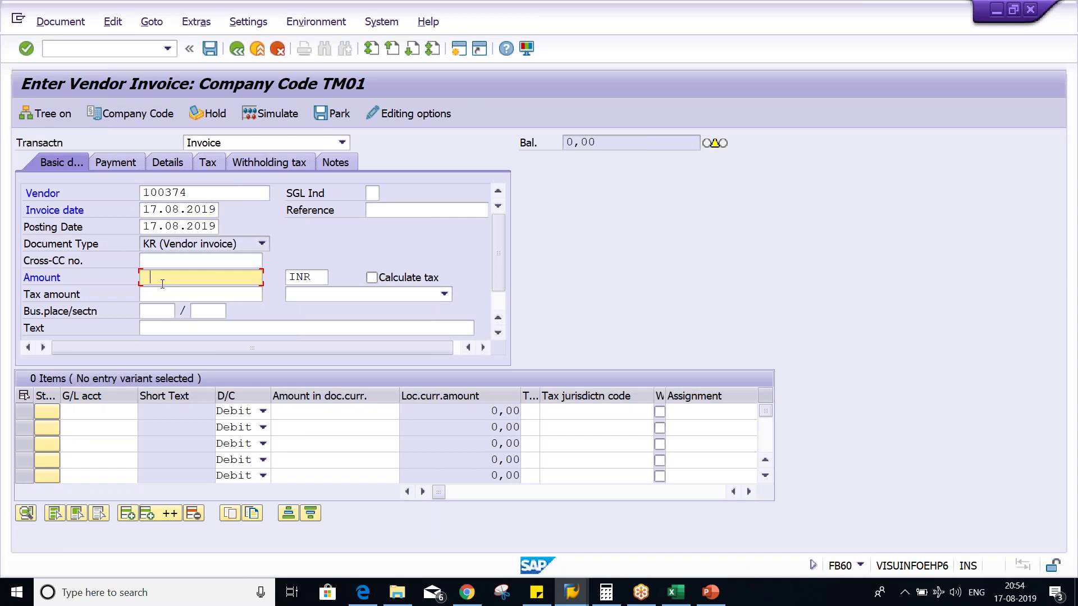
Step: Set the invoice amount to 1120 and add a debit line item for G/L account 4000 with amount 1000
click(166, 273)
click(165, 274)
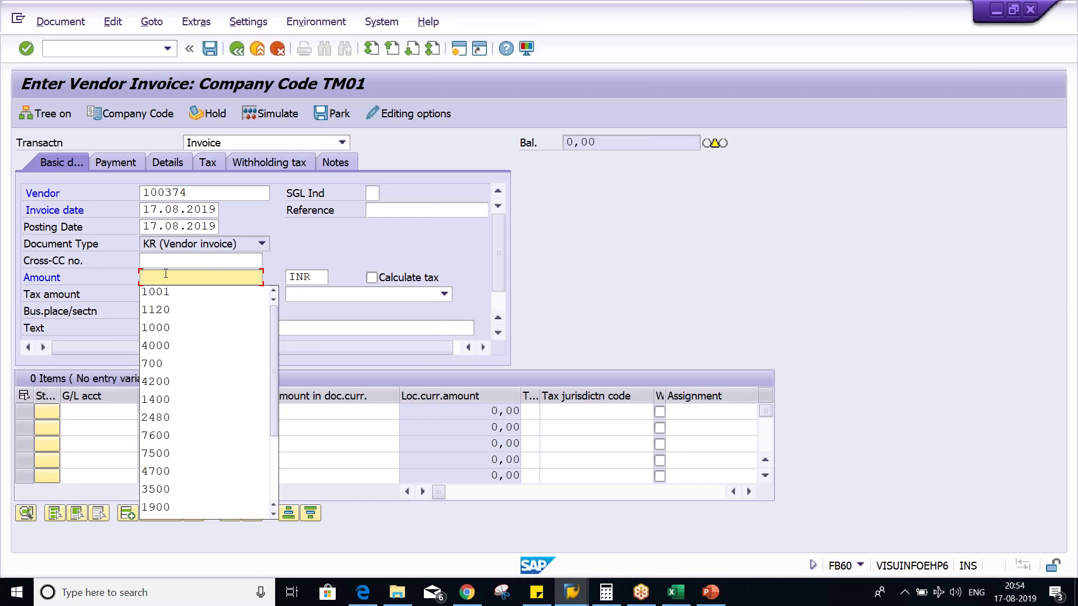
key(Down)
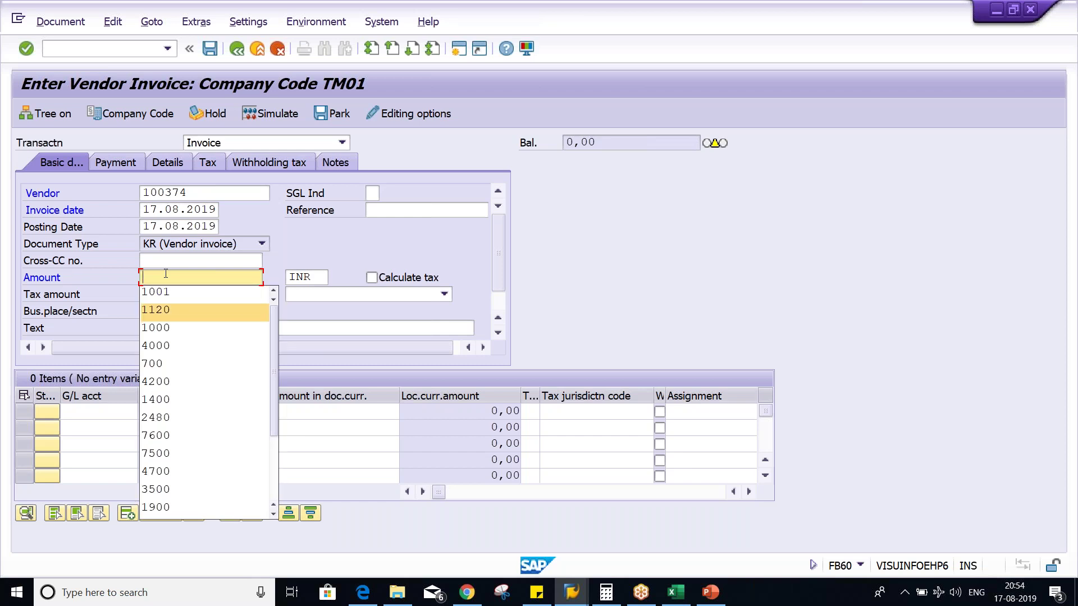
key(Return)
key(Tab)
key(Down)
key(Down)
key(Return)
key(Tab)
key(Tab)
text(1000)
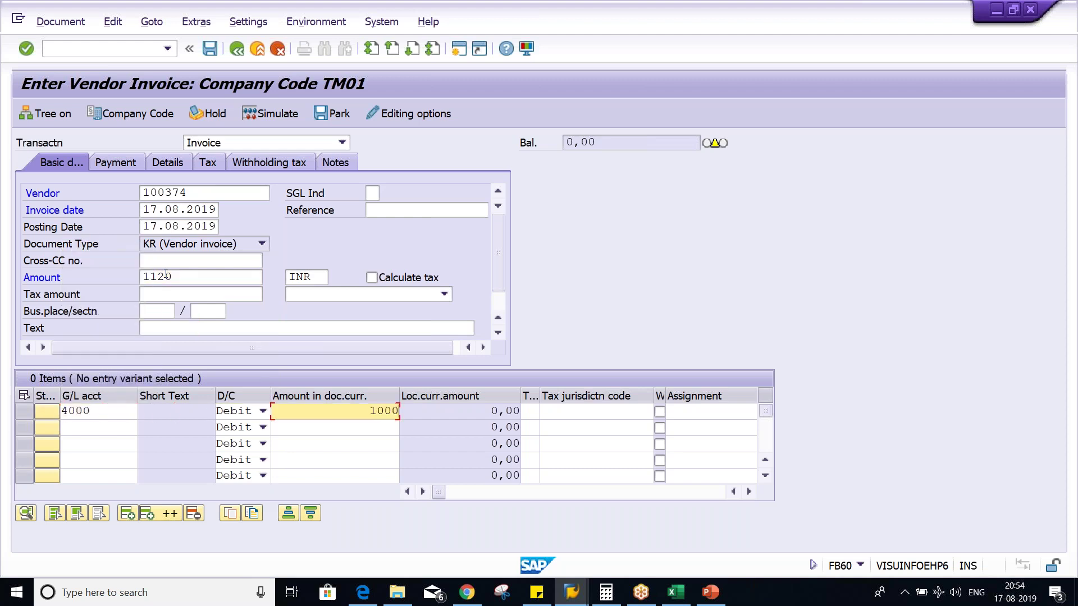
Step: Assign tax code T1 to the line item, turn on Calculate tax, and validate the invoice entries
key(Tab)
key(Tab)
key(shift+Tab)
text(T1)
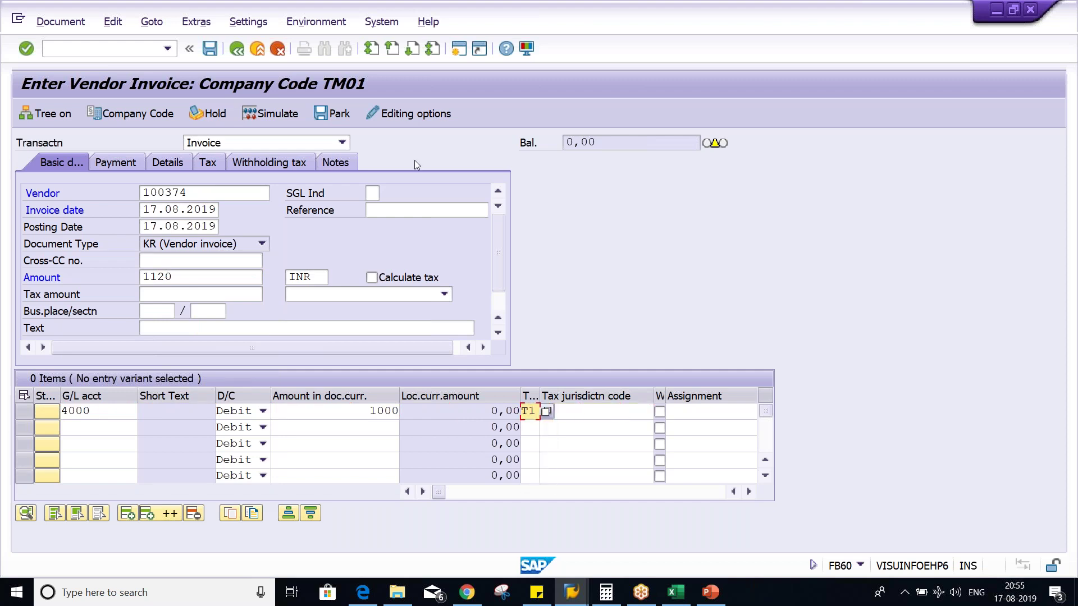
click(372, 278)
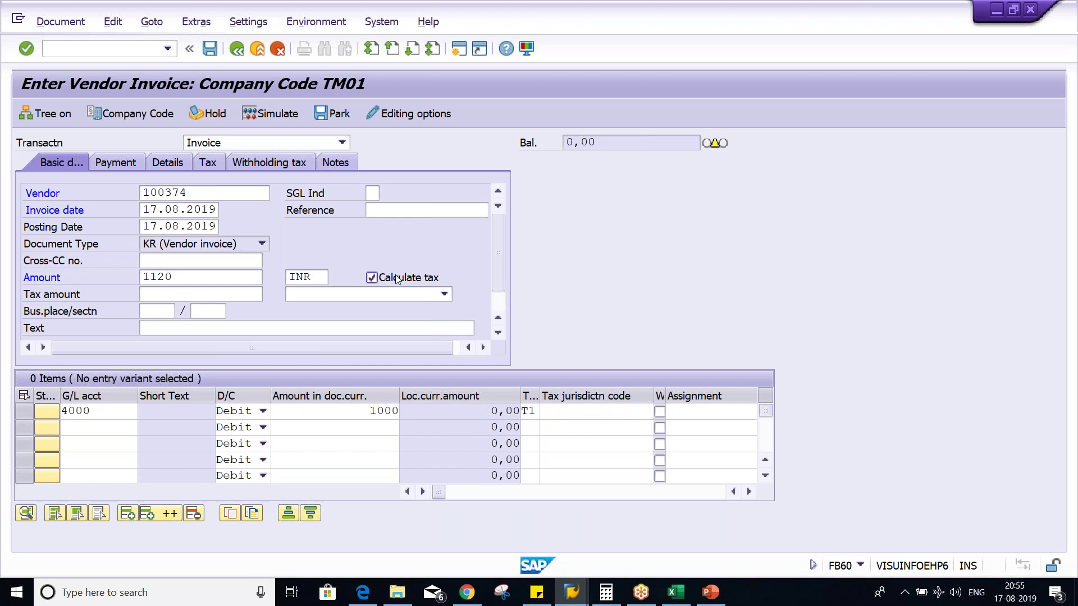
key(Return)
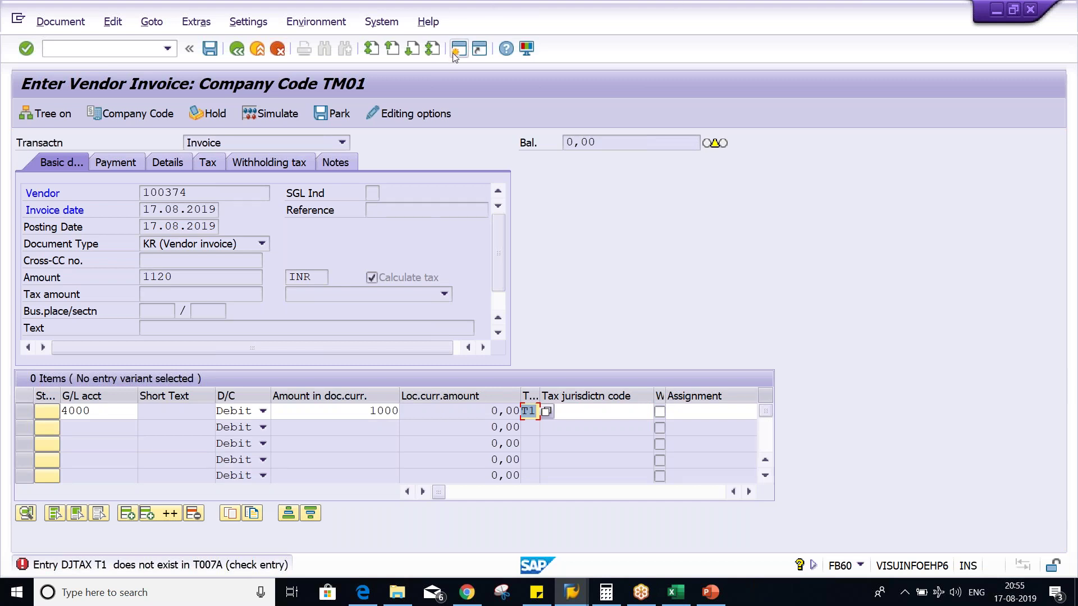
Step: Bring up SAP Easy Access and run transaction OBBG to open the country to calculation procedure assignment
click(500, 140)
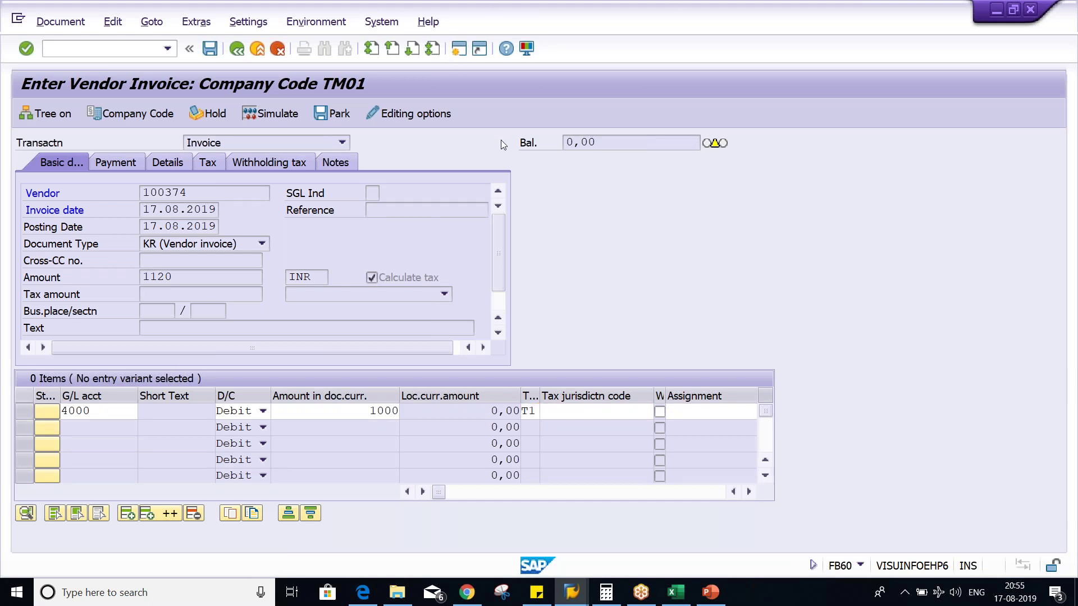
key(F3)
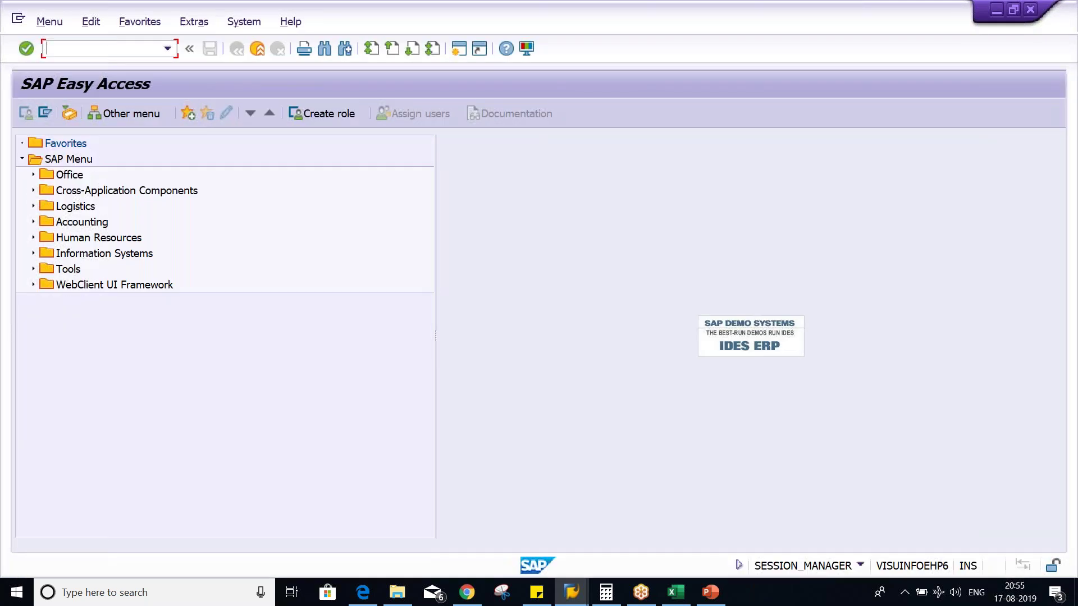
text(OBBG)
key(Return)
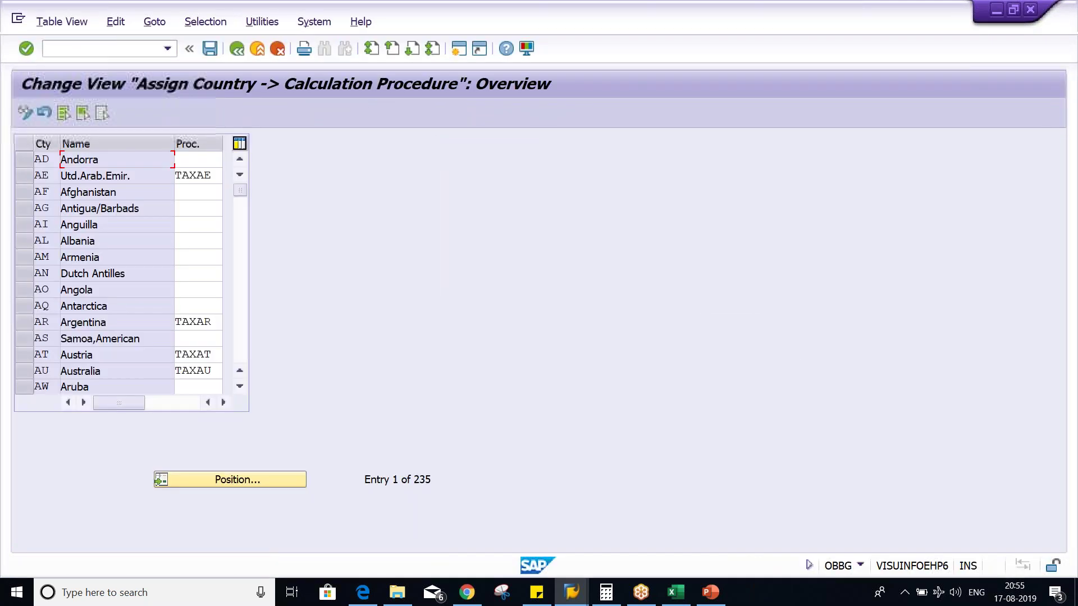
Step: Assign calculation procedure TM01 to India (IN) and save the change under the proposed customizing request
click(251, 485)
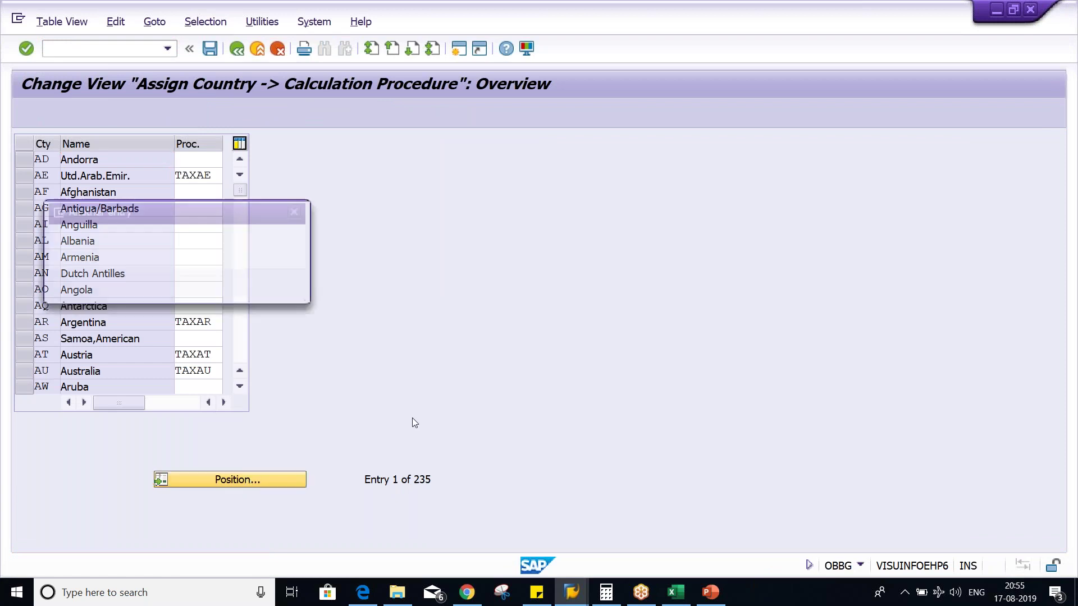
text(IN)
key(Return)
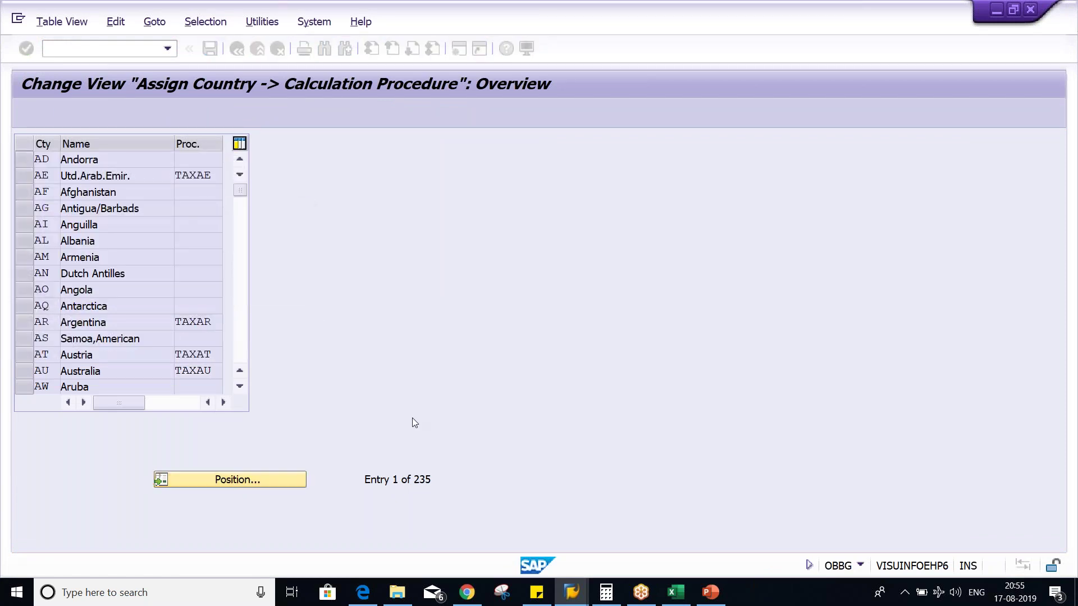
key(Tab)
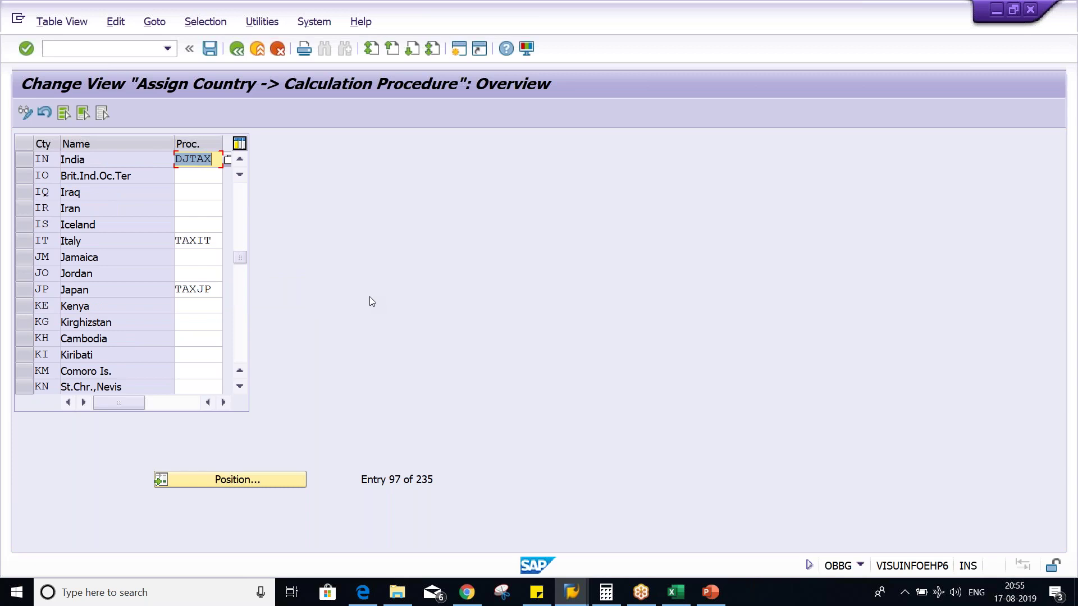
text(TM01)
key(ctrl+s)
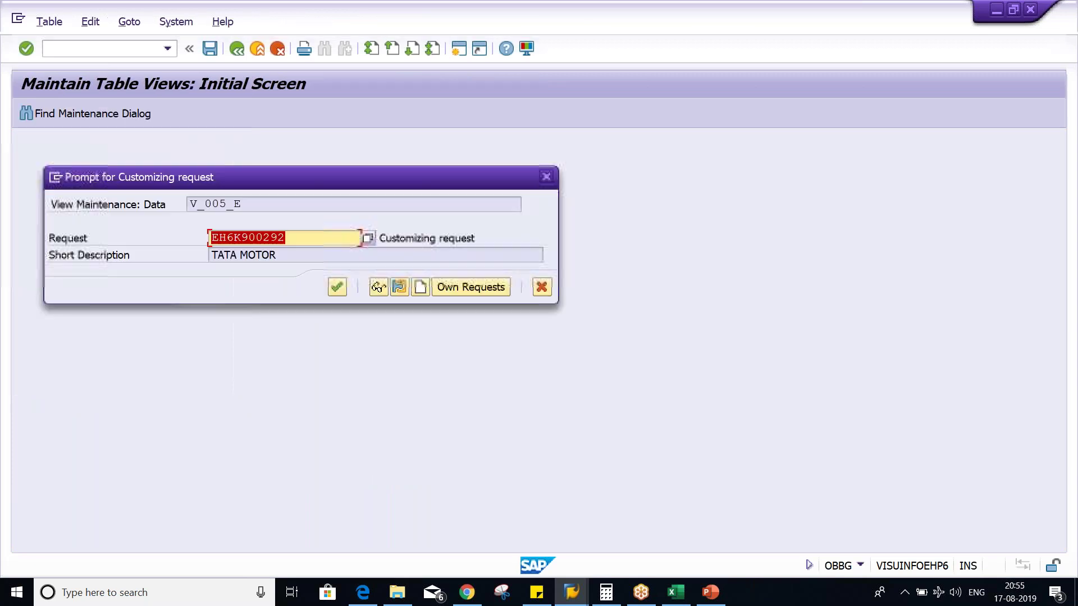
click(337, 288)
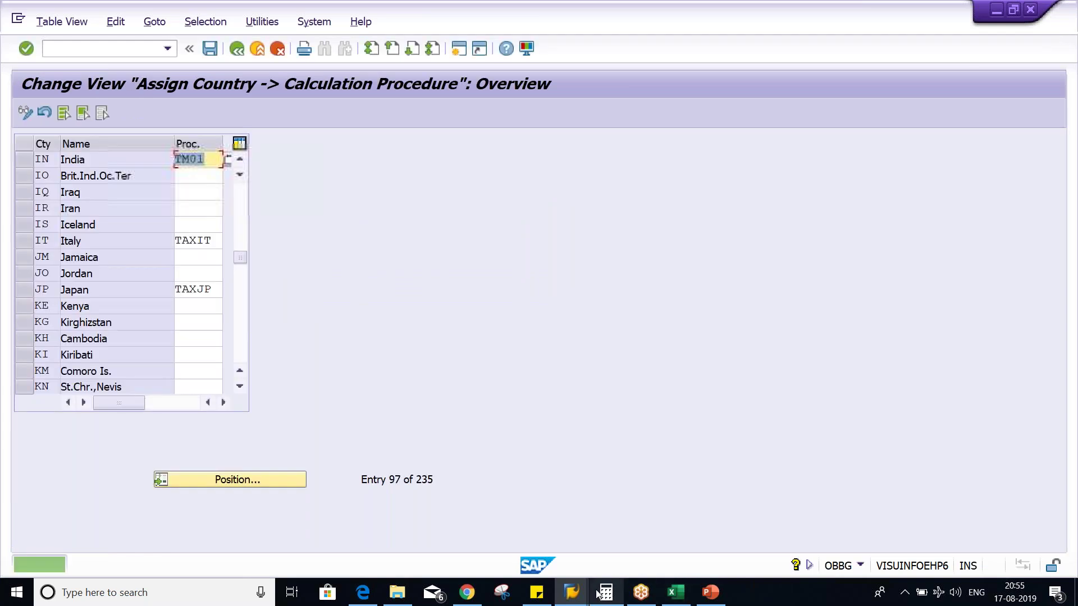
Step: Switch to the vendor invoice window and restart it with transaction /nFB60 for a fresh entry
mouse_move(571, 592)
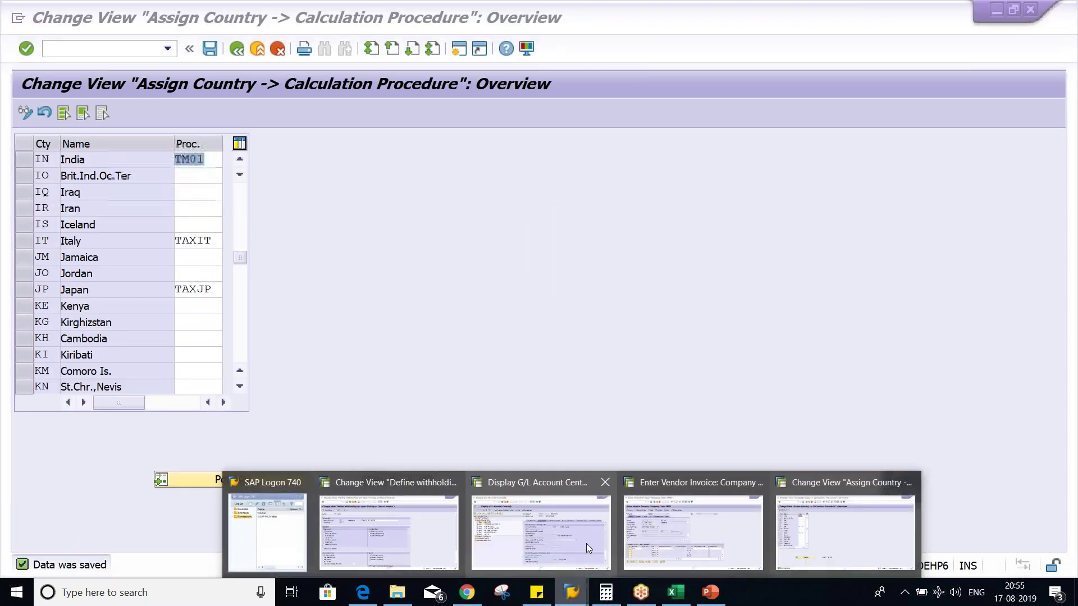
click(692, 541)
click(168, 49)
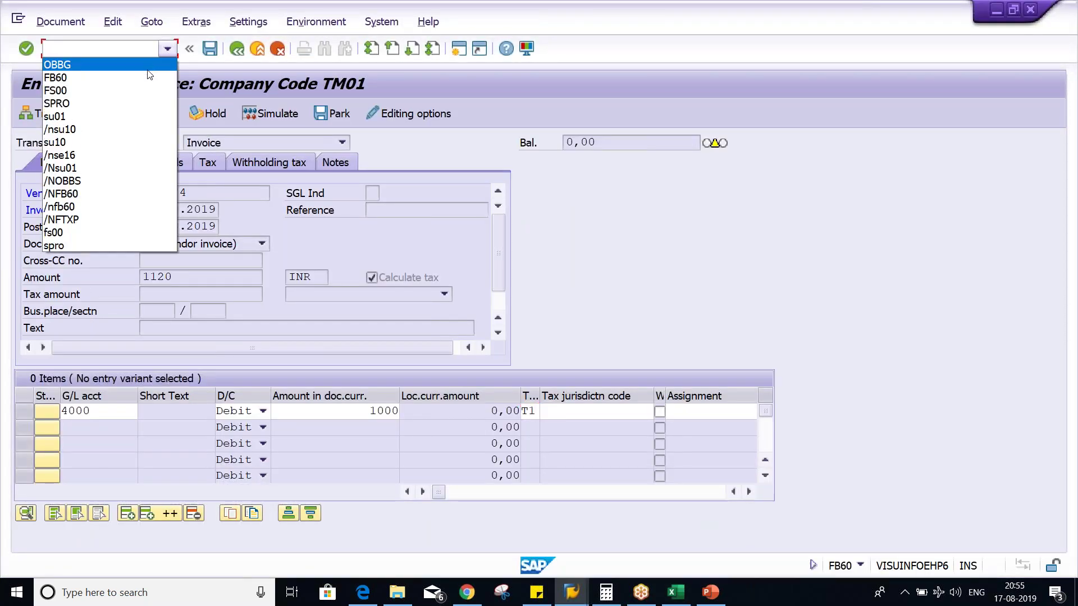
click(140, 82)
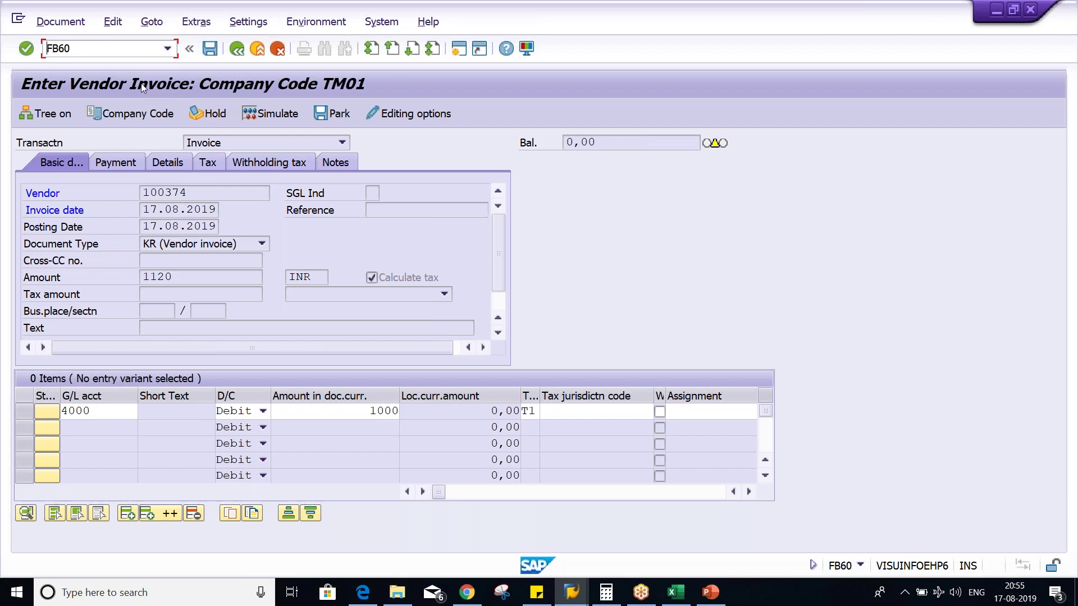
text(/n)
key(Return)
Step: Enter the vendor number, invoice date 17.08.2019 and invoice amount 1120 for the vendor invoice
click(193, 198)
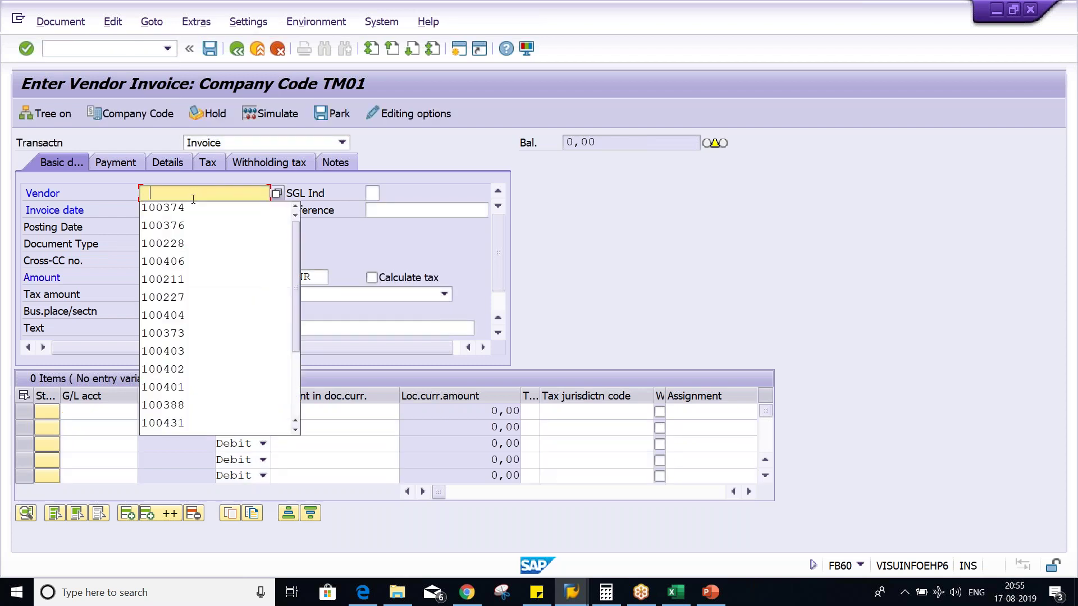
click(193, 201)
click(174, 209)
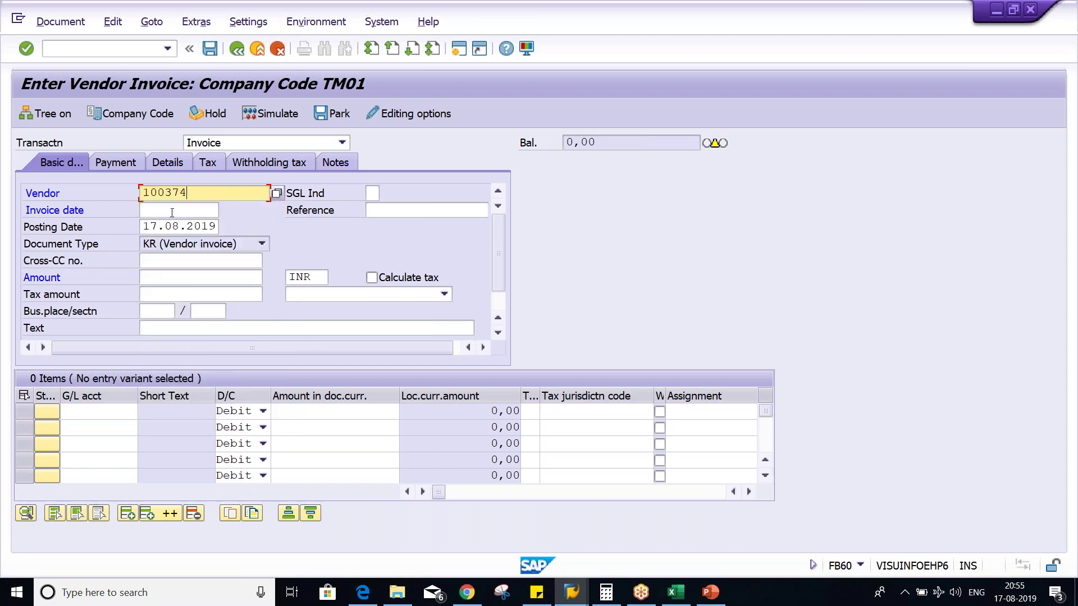
click(171, 212)
click(178, 226)
click(163, 277)
text(1120)
Step: Add a debit line item for G/L account 4000 with amount 1000
click(90, 413)
click(90, 413)
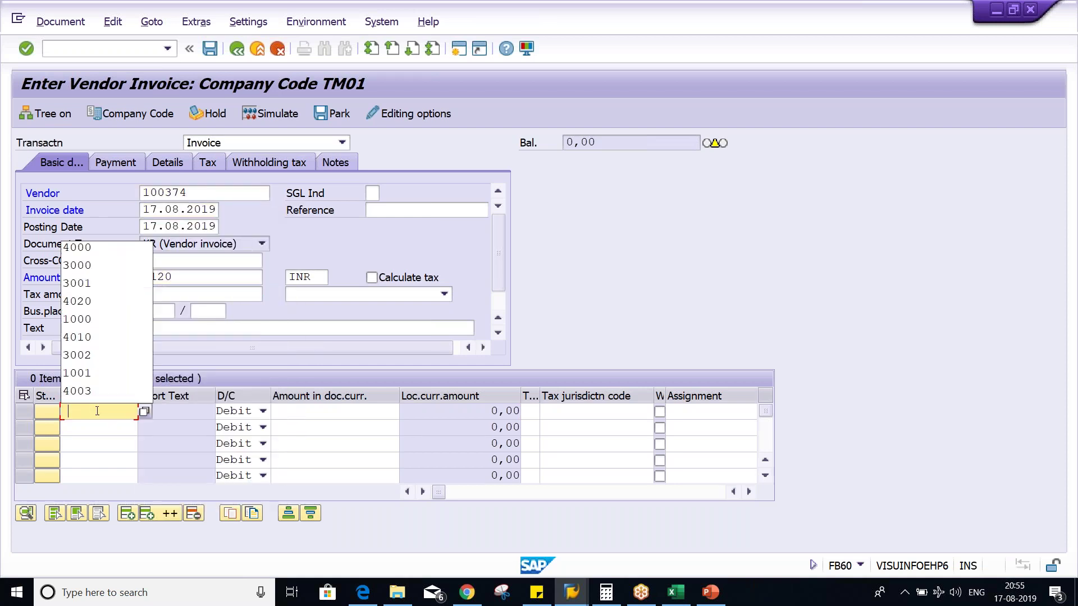
click(94, 252)
click(334, 411)
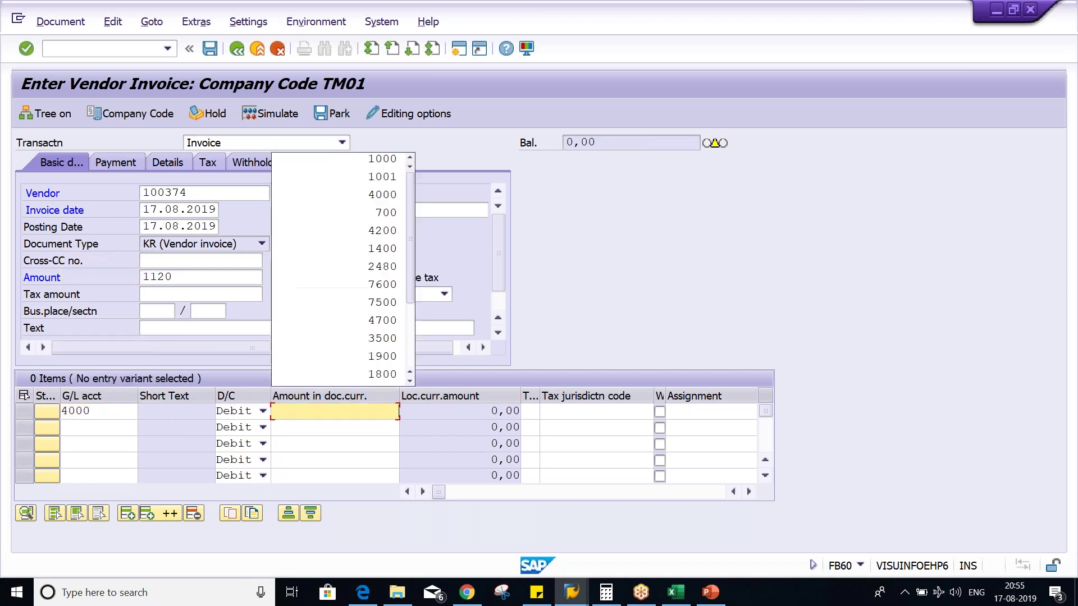
click(349, 159)
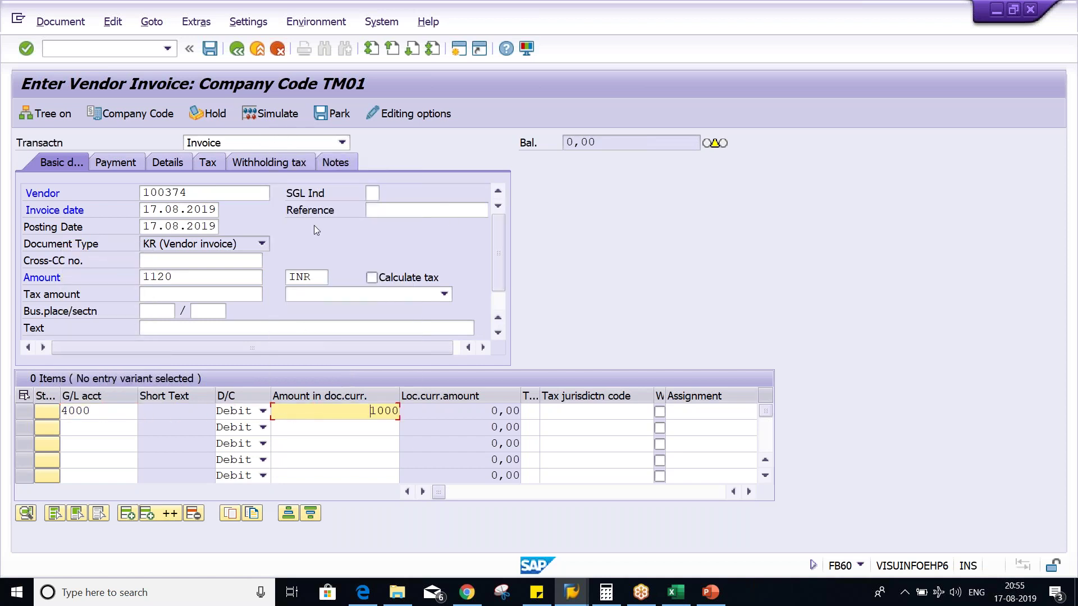
Step: Assign tax code T1 to the line item, turn on Calculate tax, and simulate the invoice posting
key(Tab)
text(T1)
click(372, 277)
click(276, 116)
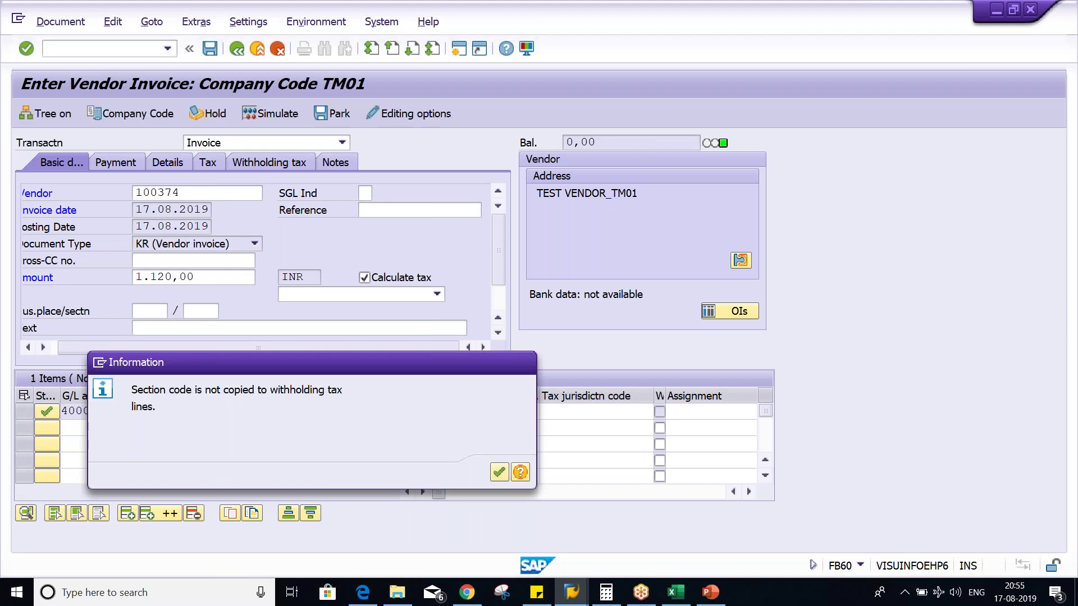
key(Return)
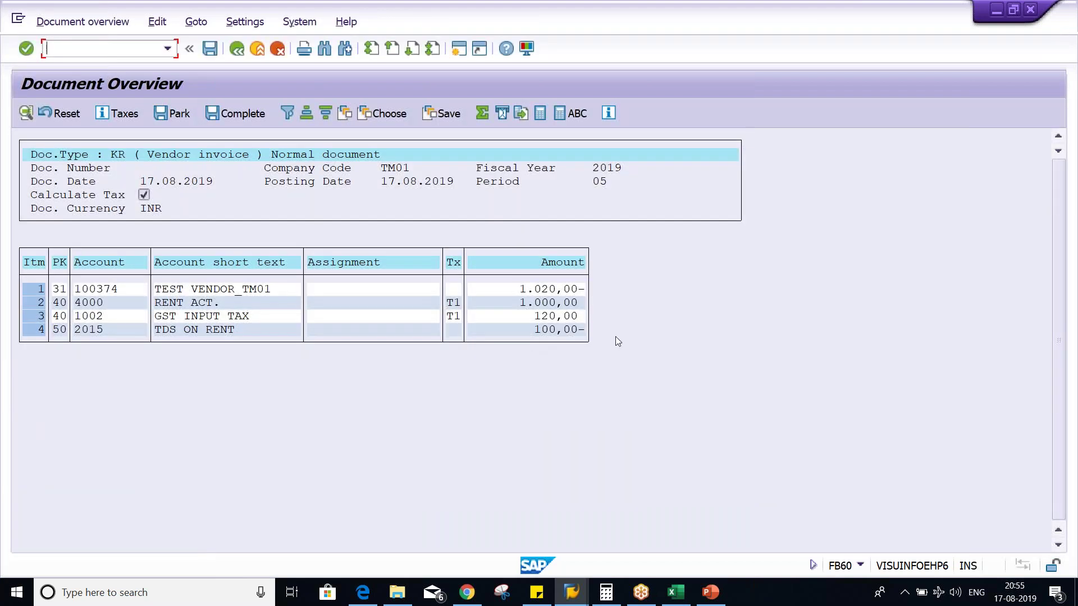
Step: Examine the rent, GST input tax and TDS amounts in the simulated document
click(509, 303)
click(531, 316)
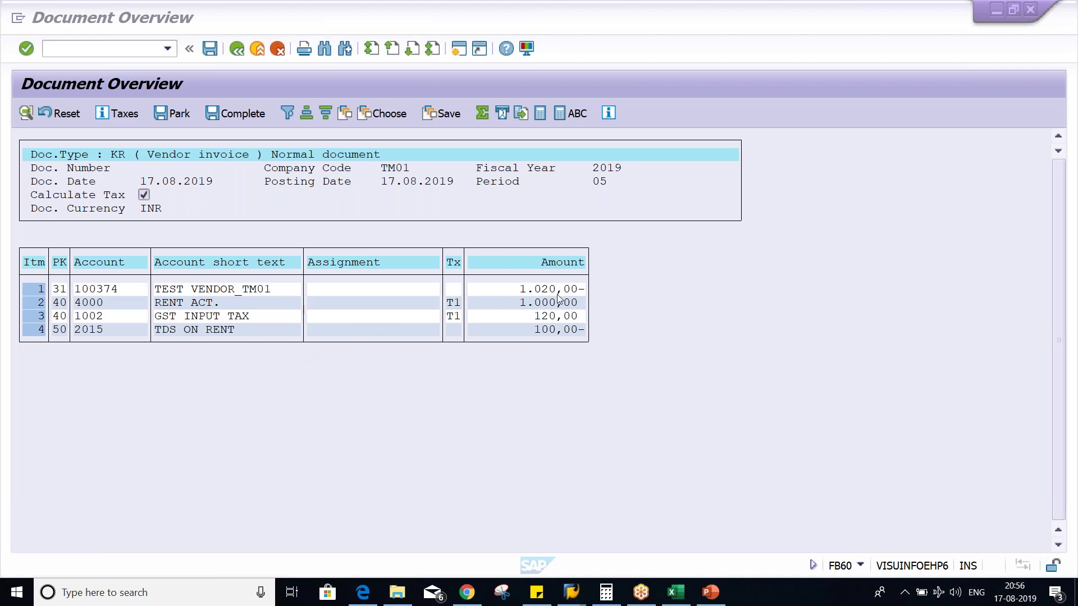
key(alt)
click(531, 331)
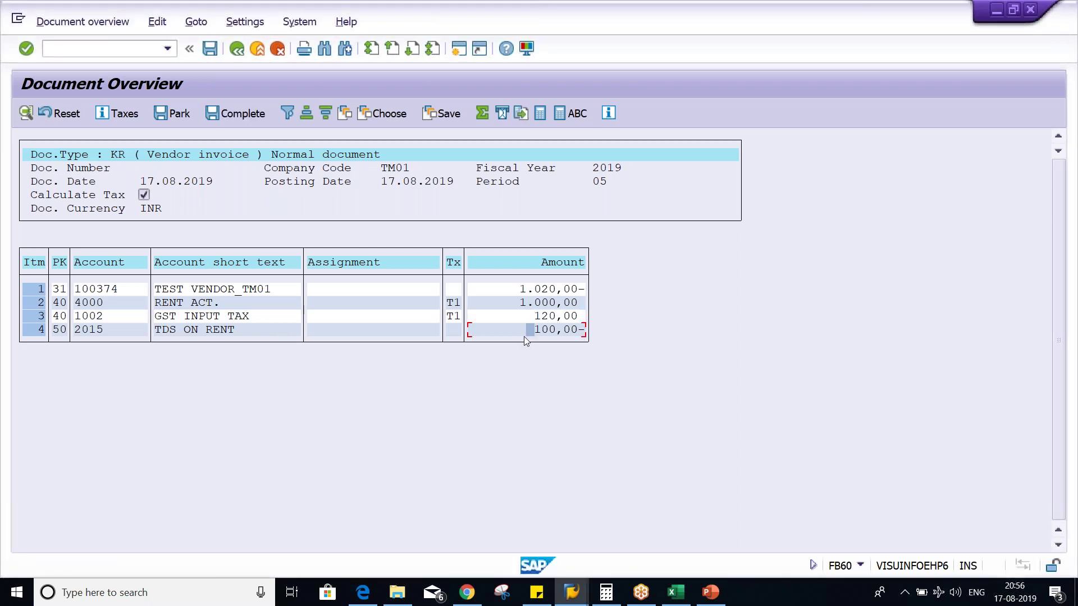
click(545, 331)
Step: Switch to the SAP window with the withholding tax type definition for invoice posting
key(alt+Tab)
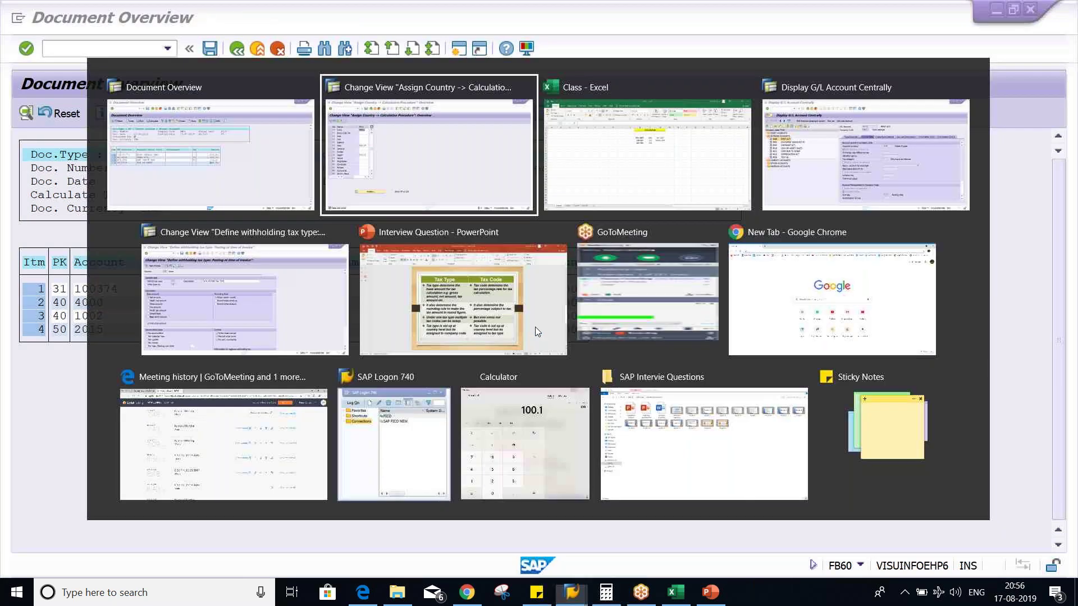
key(shift+Tab)
key(shift+Tab)
key(Tab)
key(Tab)
key(Tab)
key(Tab)
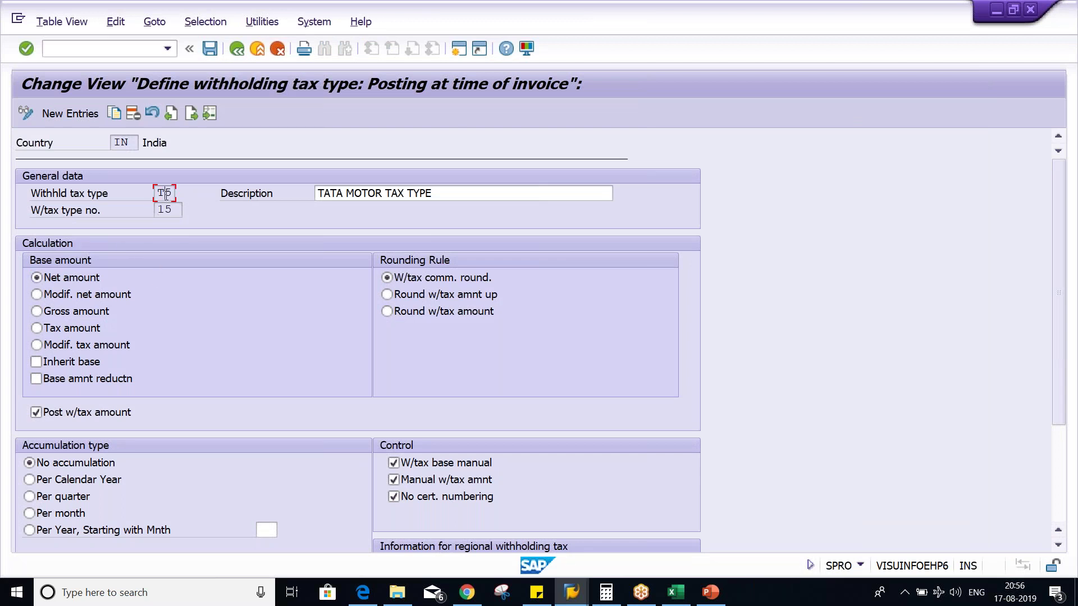
Step: Return to the IMG, open Define Withholding Tax Codes for India, and check the tax rate of code T5
click(237, 48)
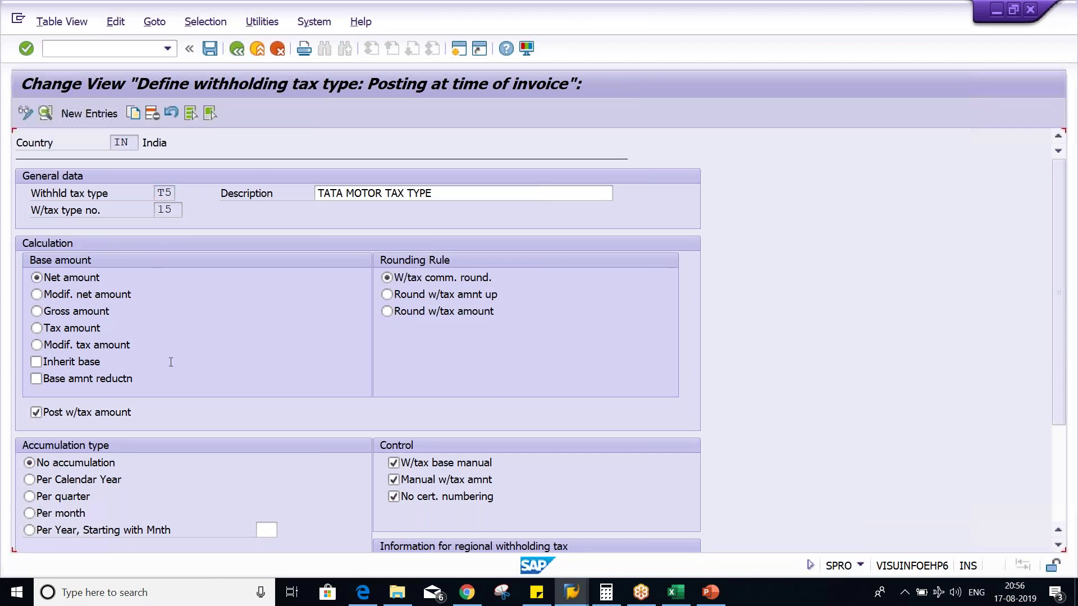
click(237, 49)
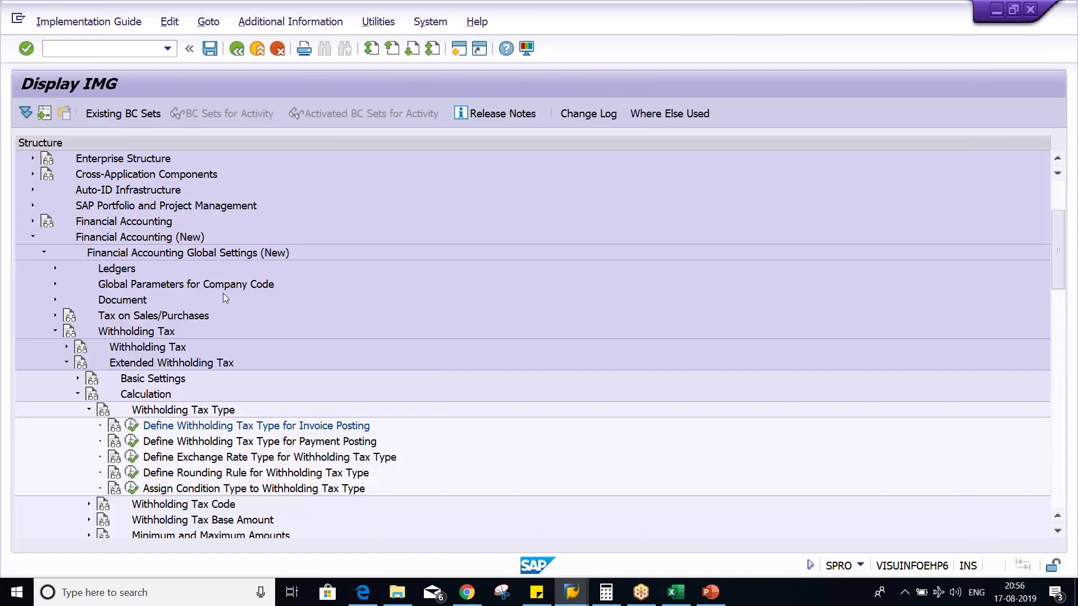
click(89, 505)
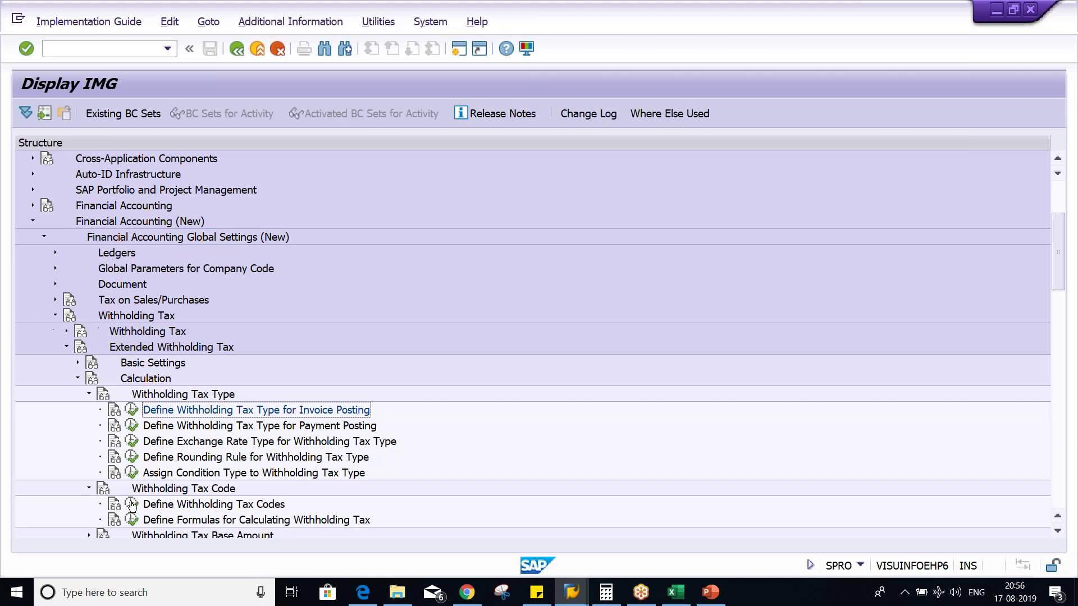
click(130, 505)
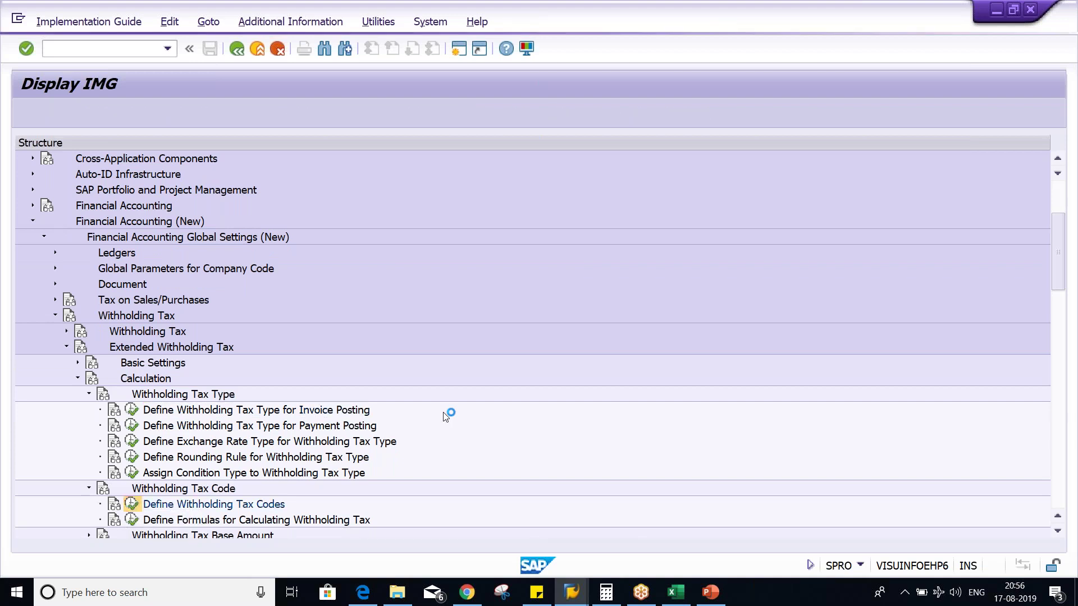
key(Return)
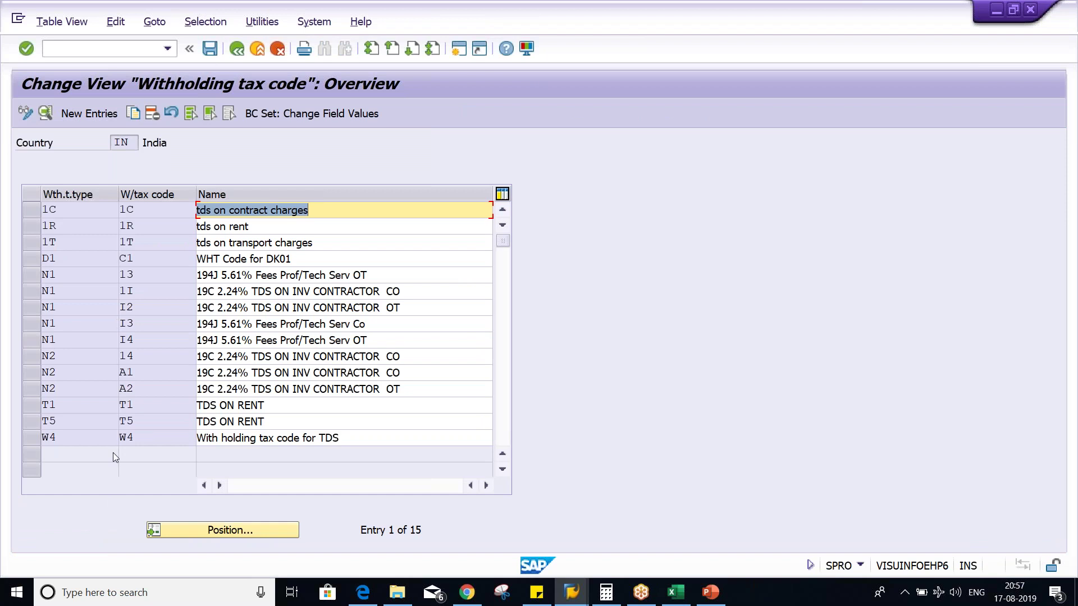
double_click(166, 425)
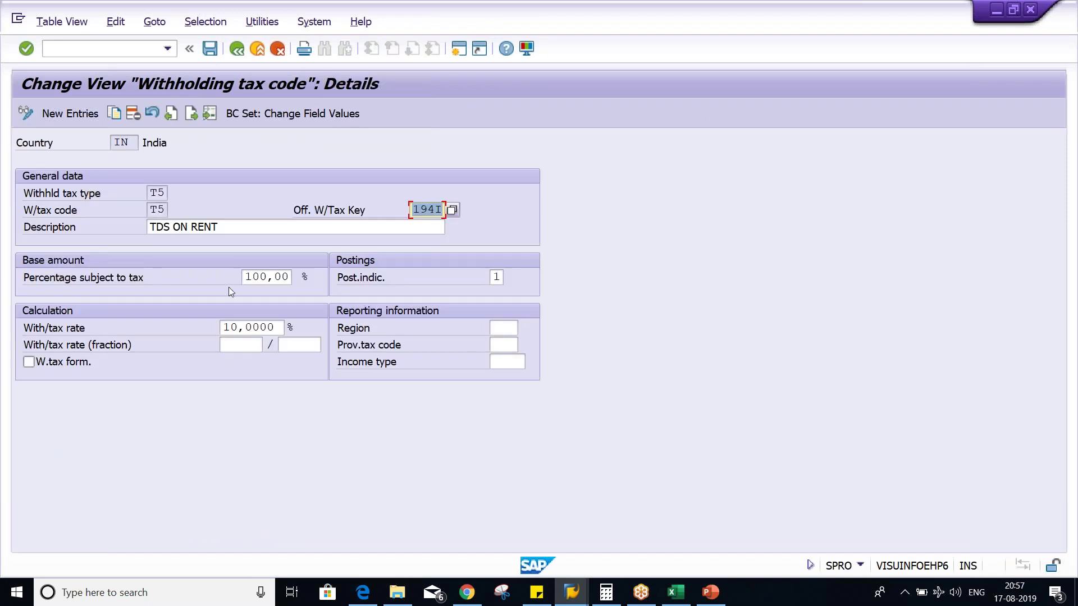
click(253, 327)
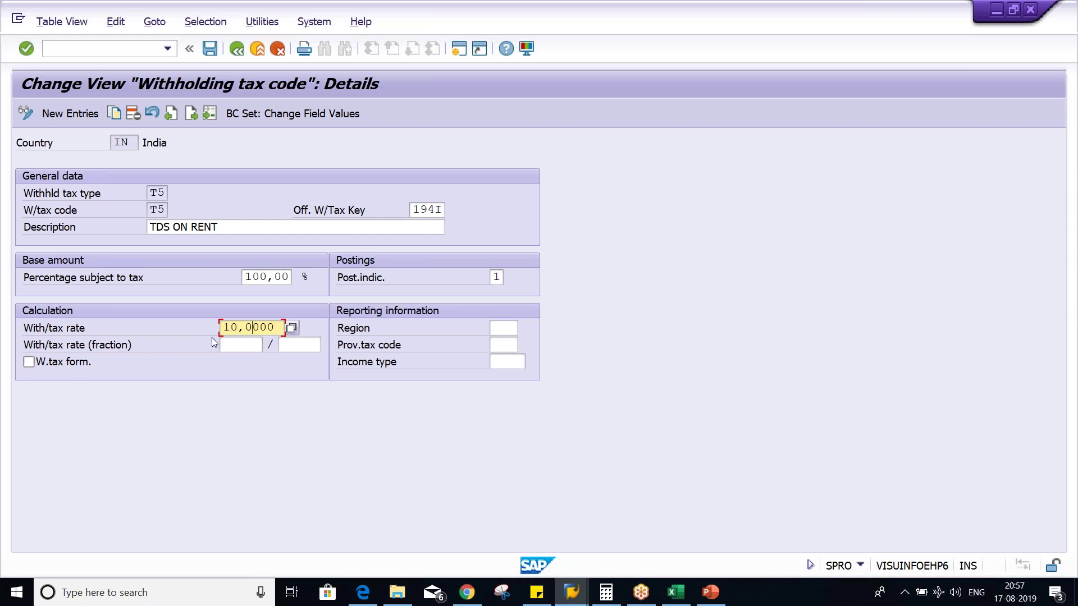
Step: Return to the IMG, open withholding tax type T5 for invoice posting in India, and check its base amount setting
click(236, 50)
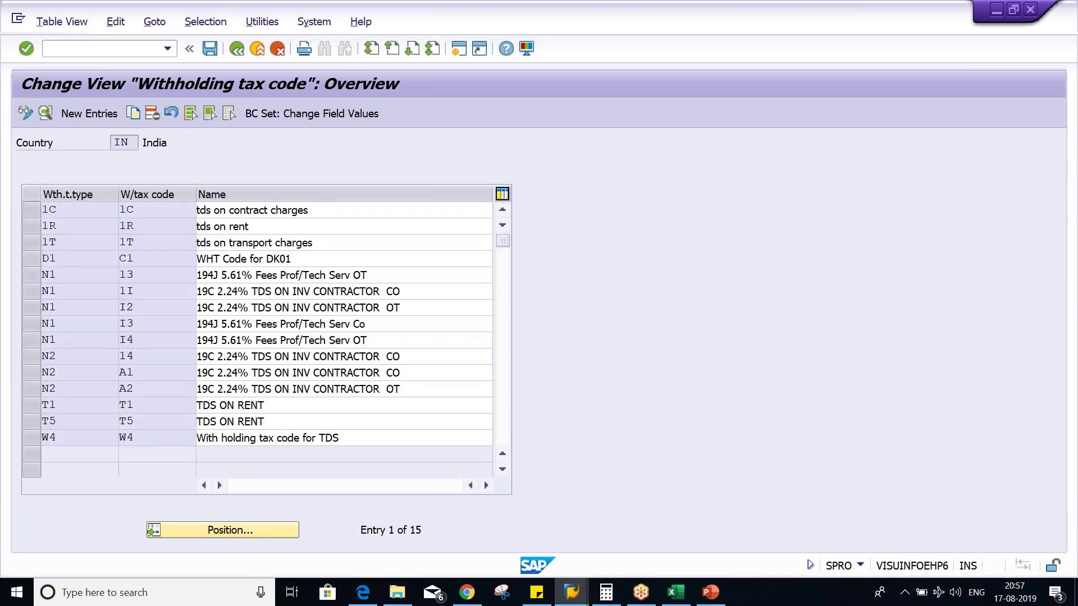
click(236, 49)
click(132, 410)
key(Return)
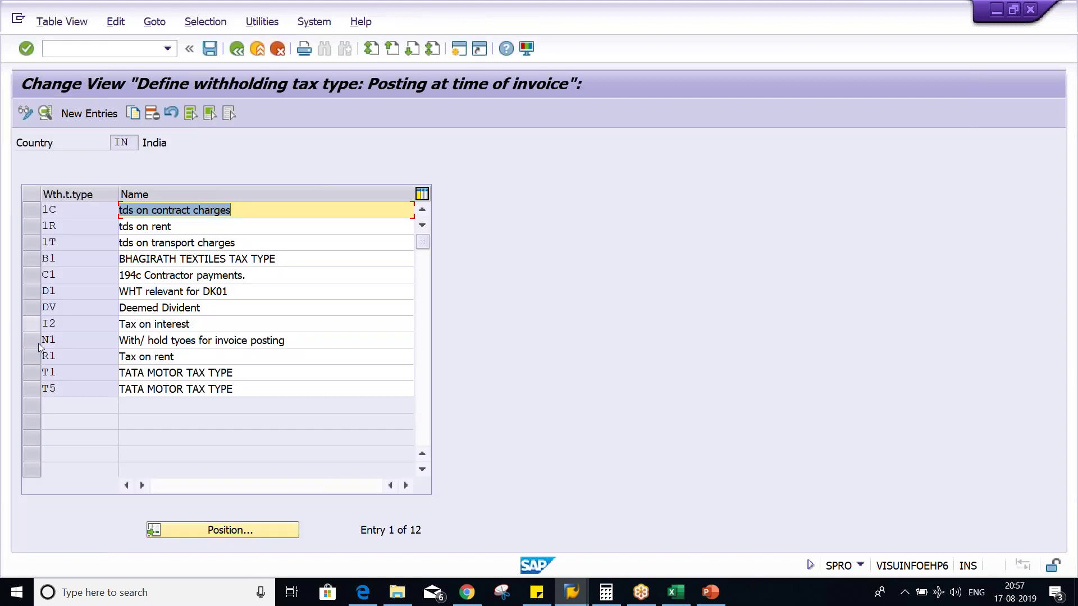
double_click(75, 394)
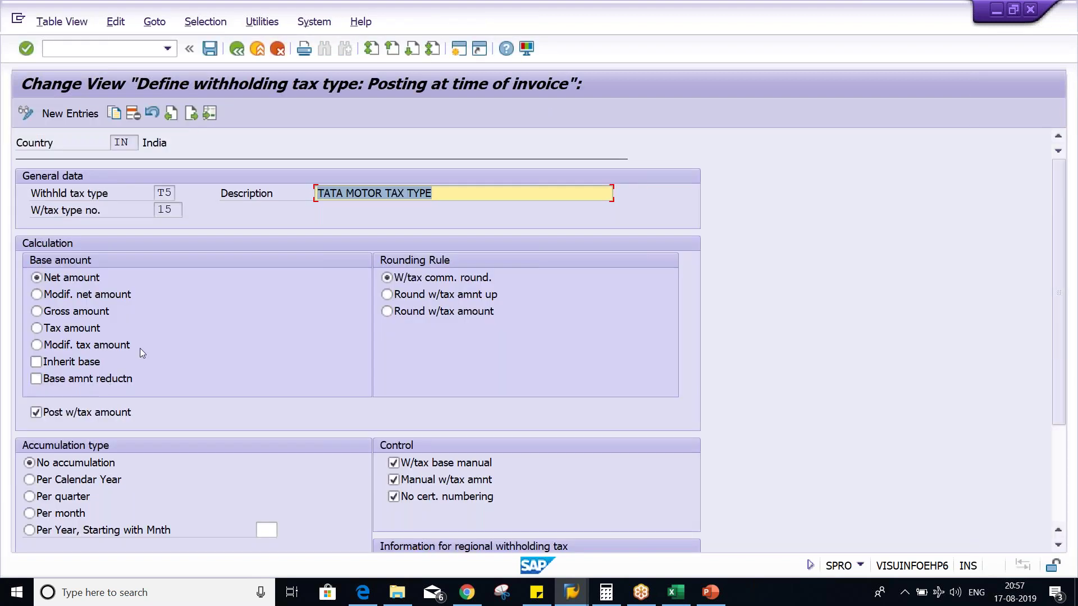
click(55, 279)
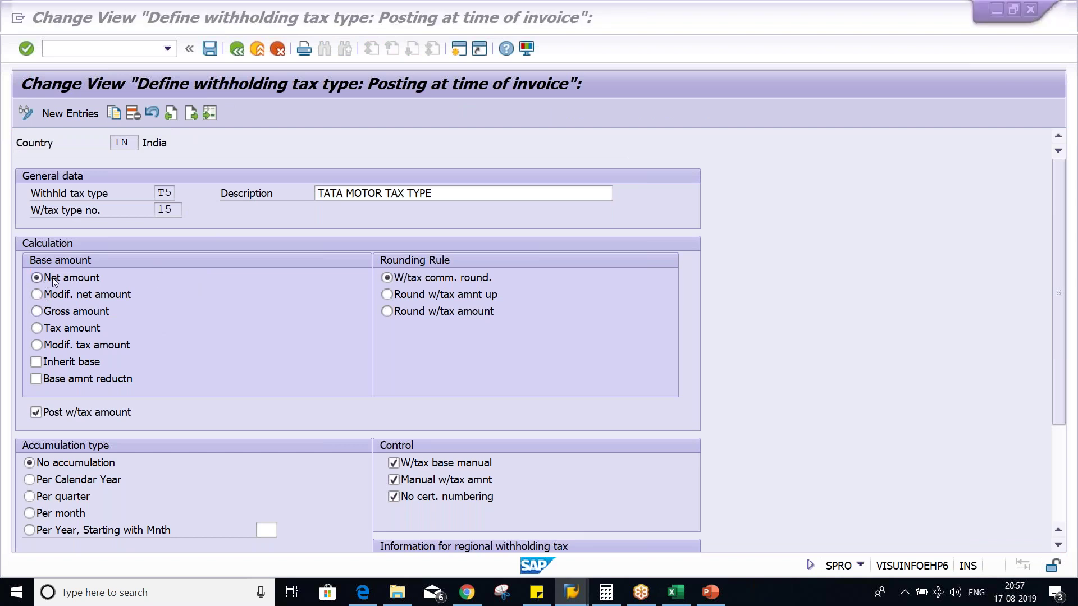
Step: Switch to the Class workbook in Excel and review the invoice, 12% GST and 10% TDS amounts
key(alt+Tab)
key(alt+Tab)
key(alt+Tab)
key(alt+Tab)
click(550, 201)
click(553, 215)
click(556, 201)
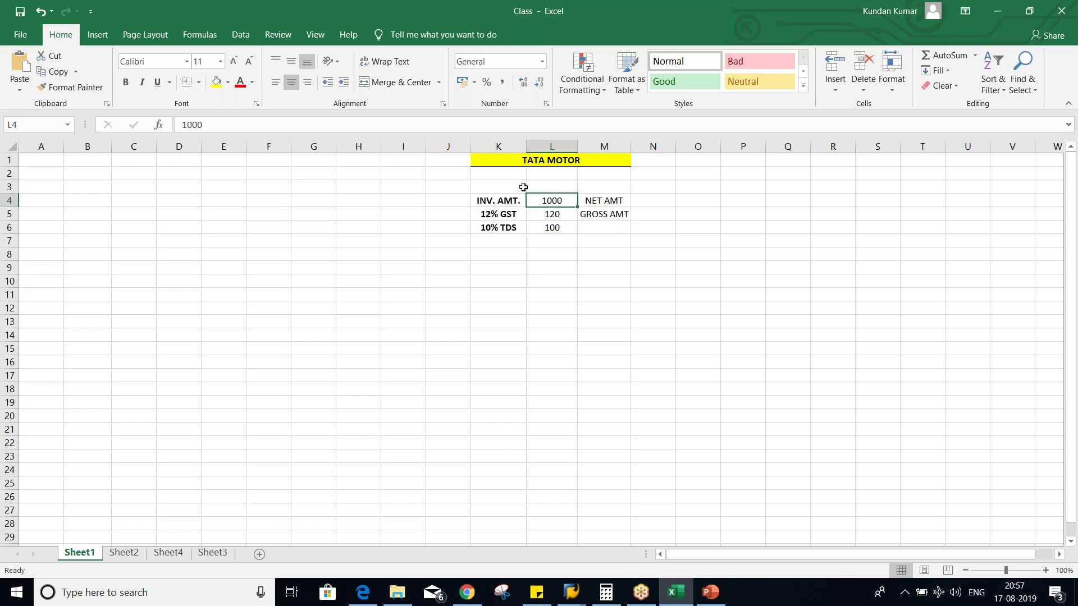
click(548, 228)
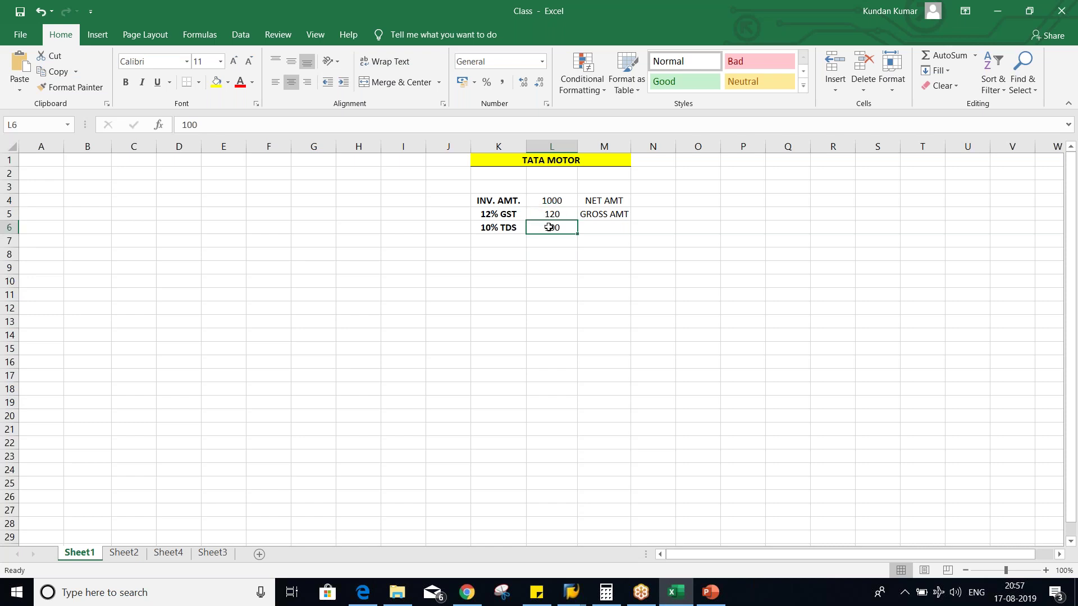
Step: Switch to the SAP withholding tax type T5 definition, set its base amount to Gross amount, and save it to the customizing request
key(alt+Tab)
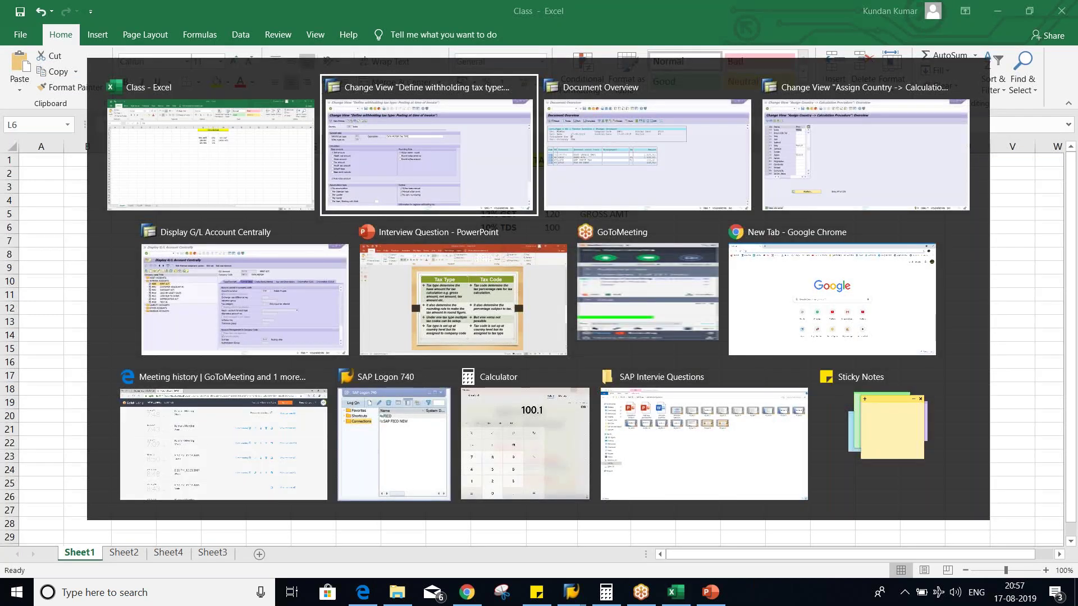
click(37, 311)
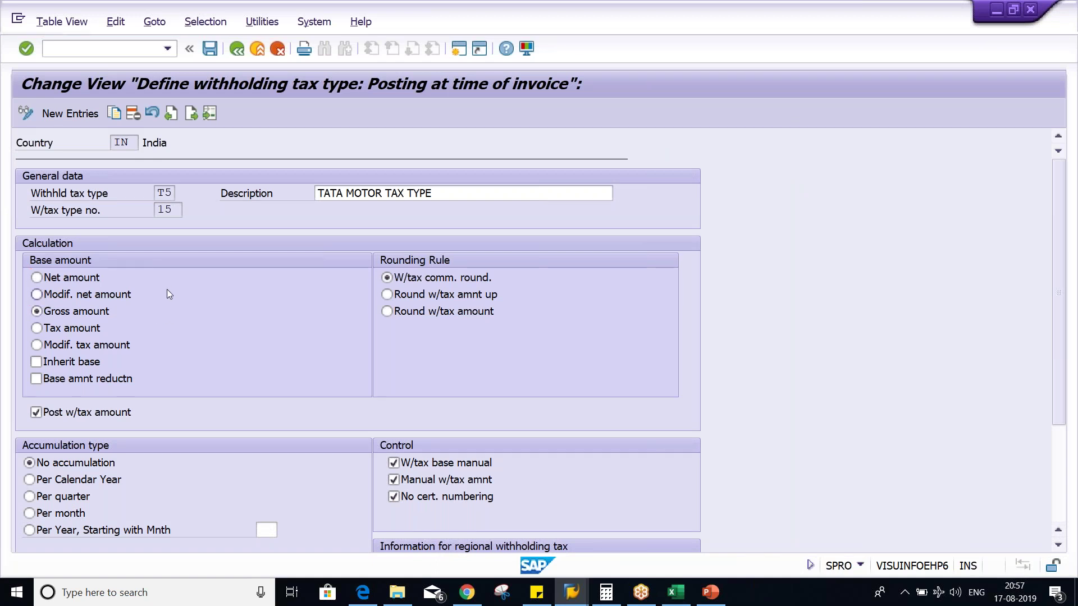
key(F3)
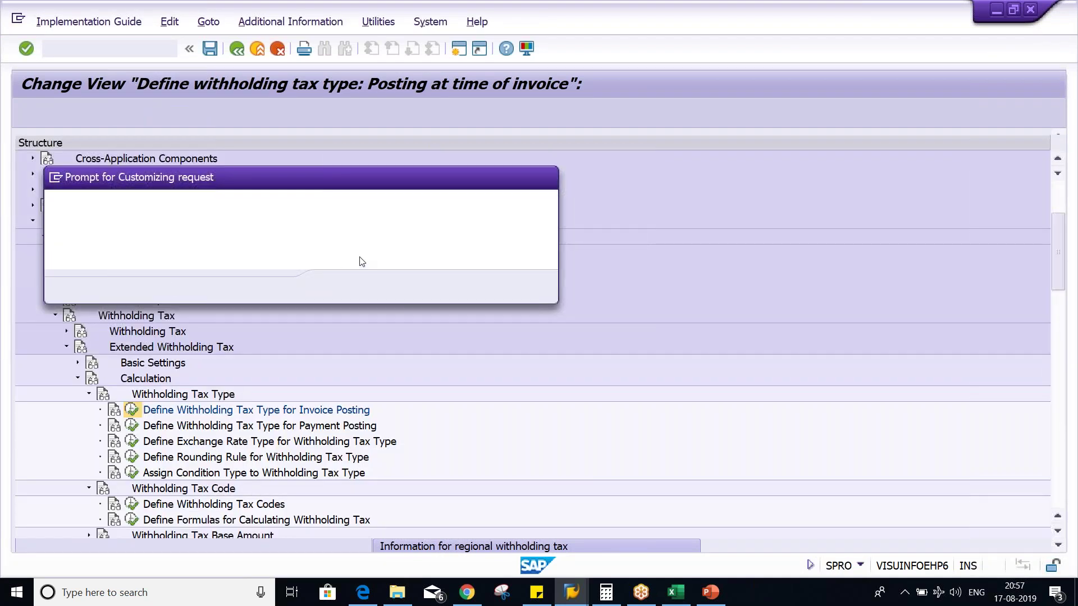
click(339, 286)
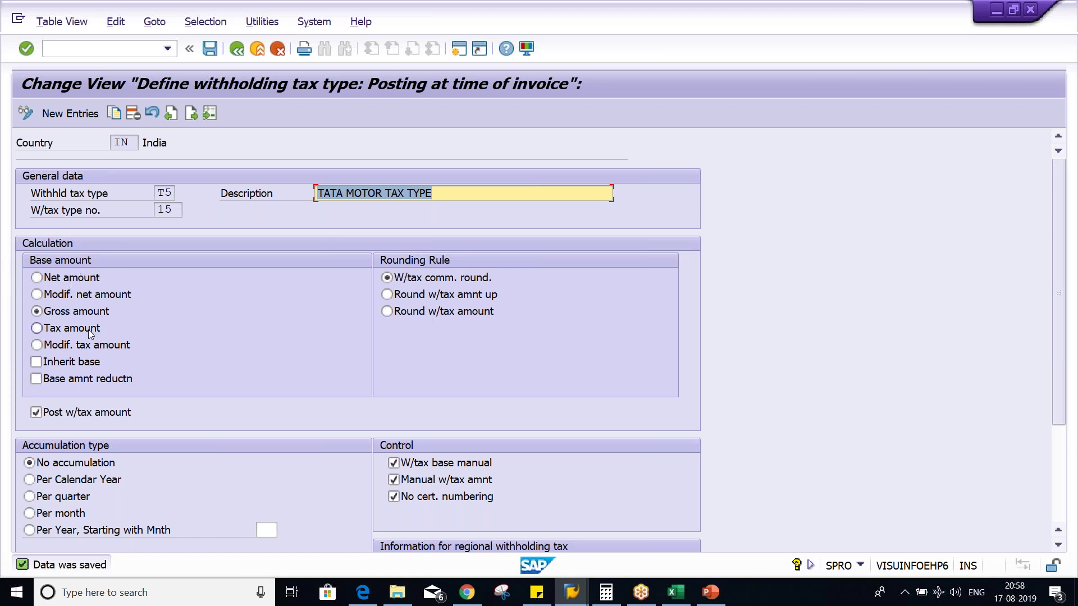
Step: Review the invoice and GST amounts in the Class workbook in Excel, and check the SAP vendor invoice's document overview
key(alt+Tab)
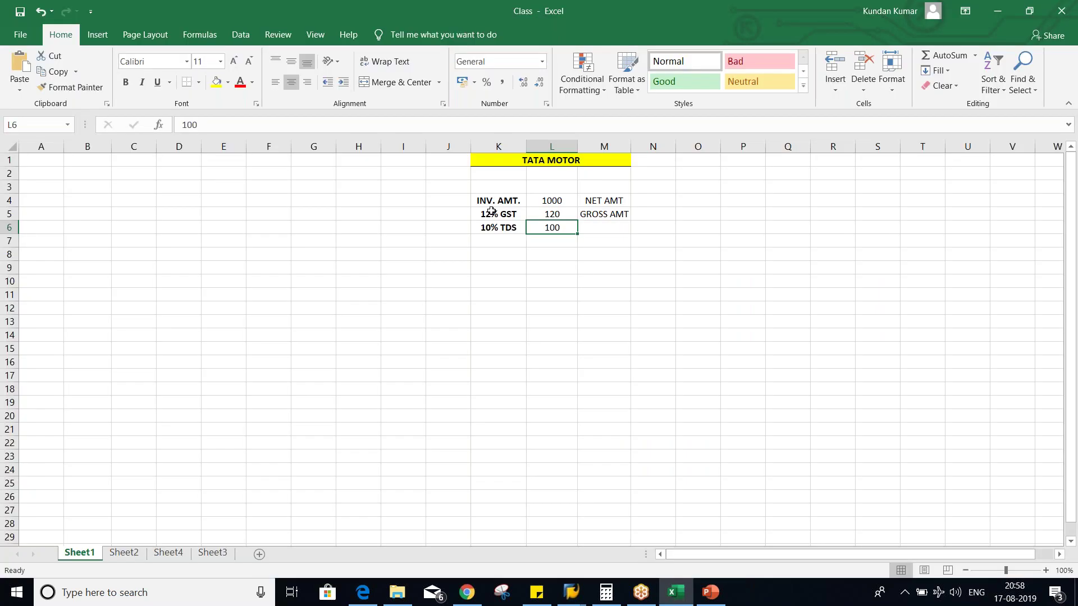
click(567, 272)
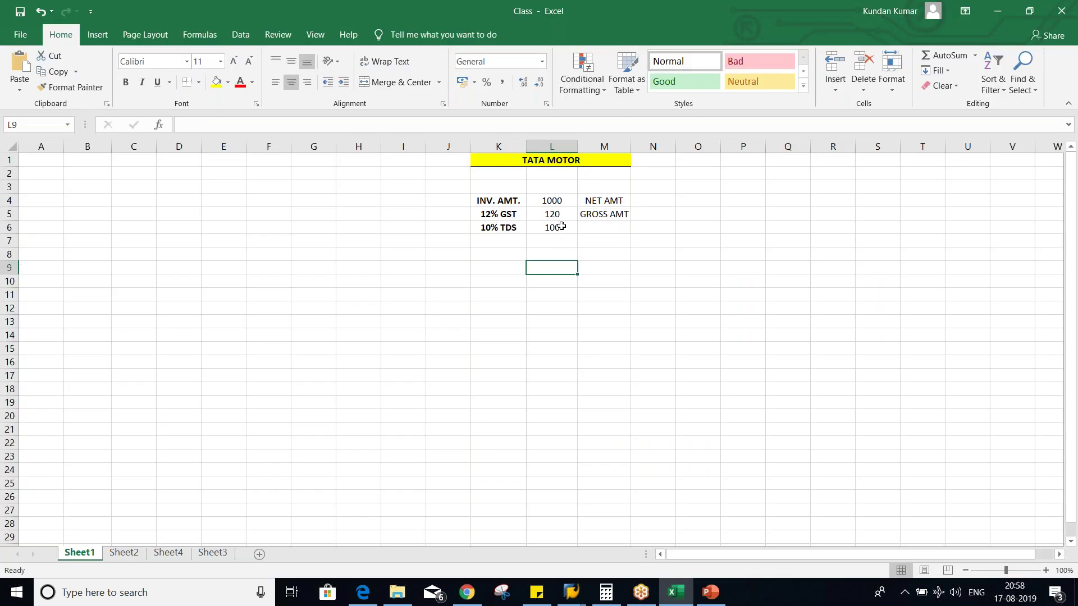
click(555, 201)
click(554, 213)
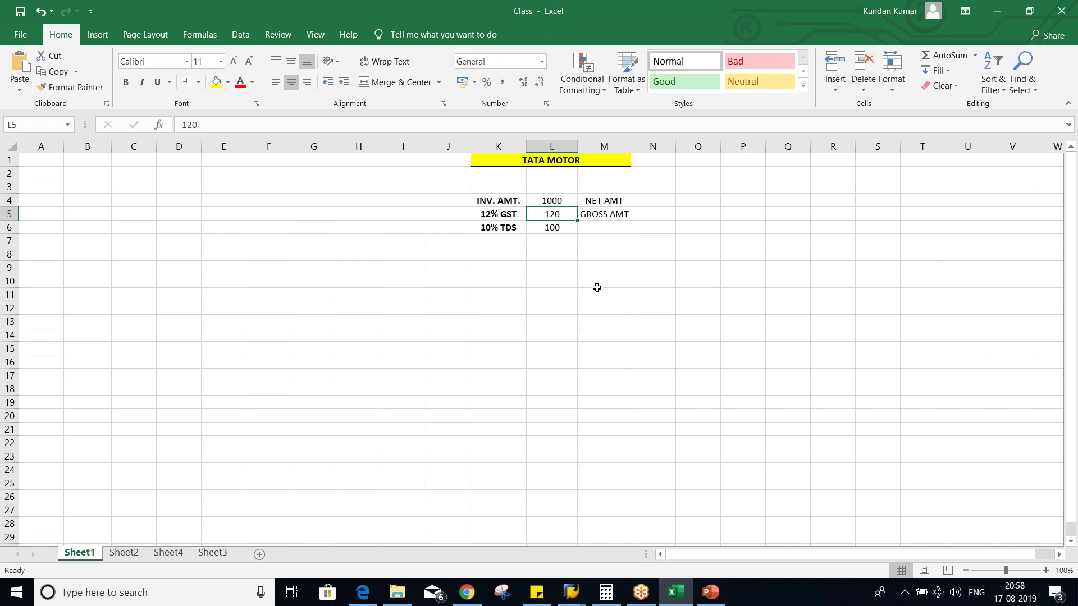
key(alt+Tab)
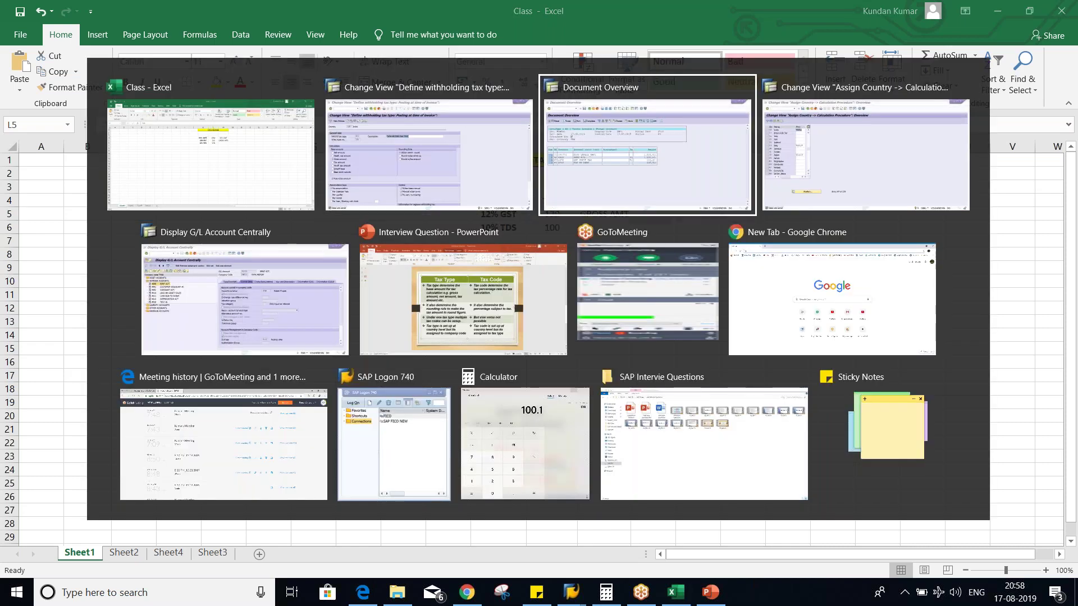
key(alt+Tab)
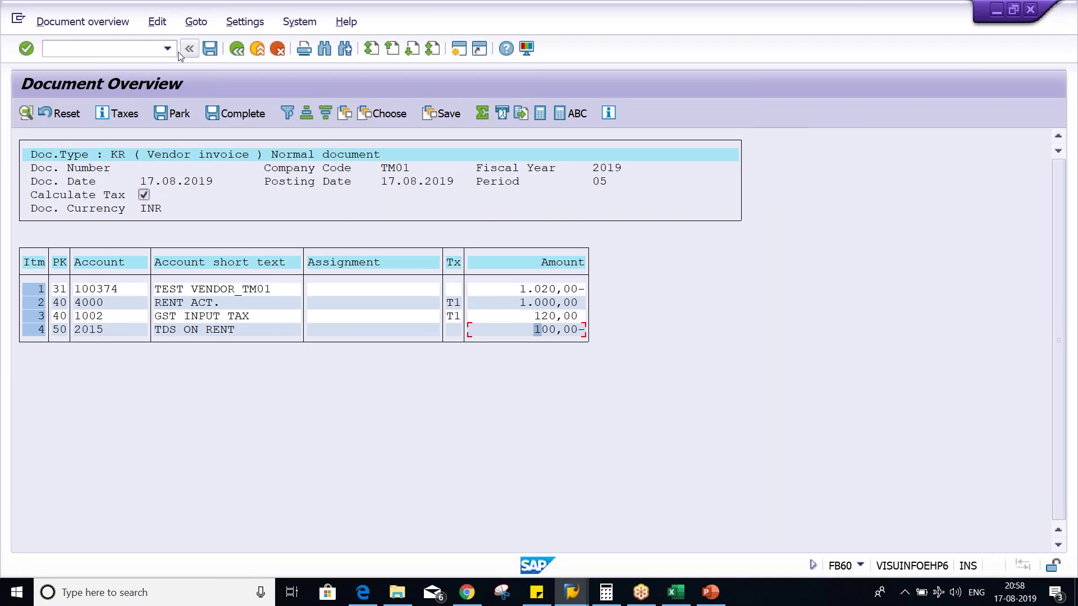
Step: Switch back to the withholding tax type T5 definition in SAP and save it again
key(alt+Tab)
key(alt+Tab)
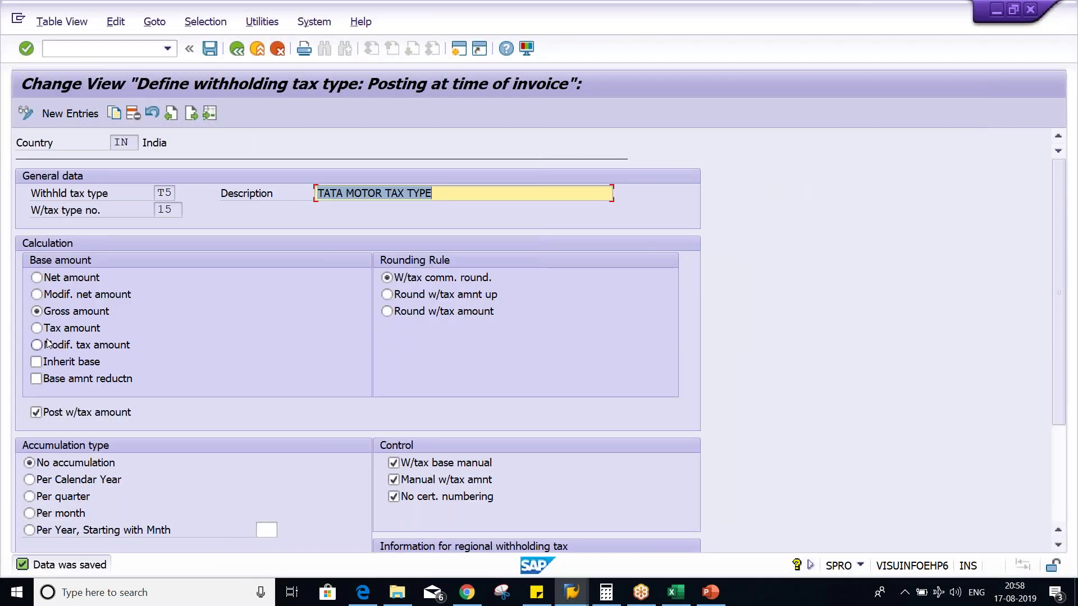
key(ctrl+s)
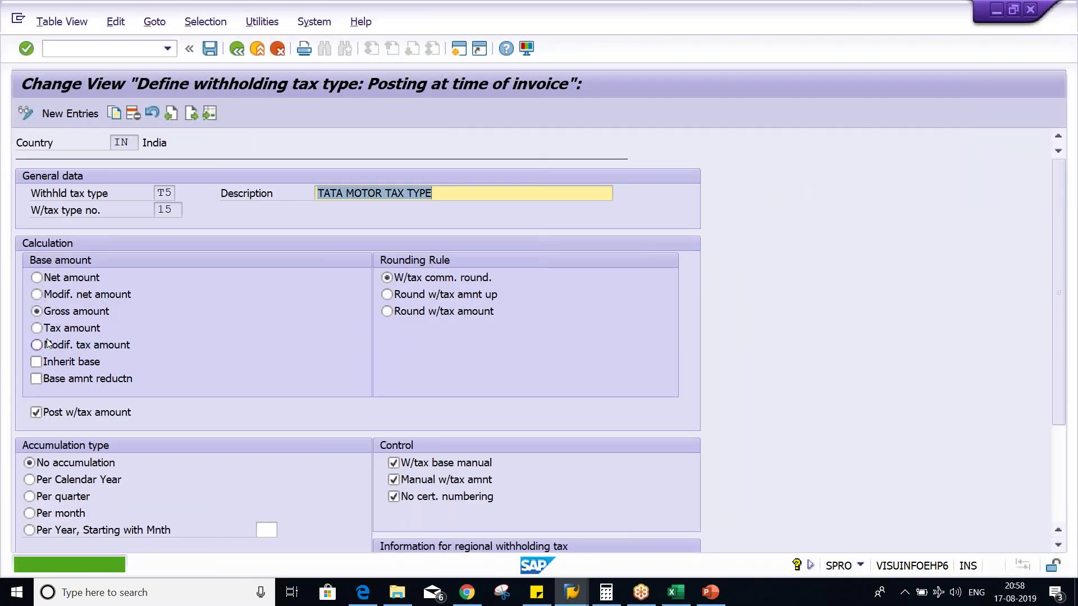
Step: Switch to the vendor invoice session, restart transaction FB60, and enter the test vendor and invoice date 17.08.2019
key(alt+Tab)
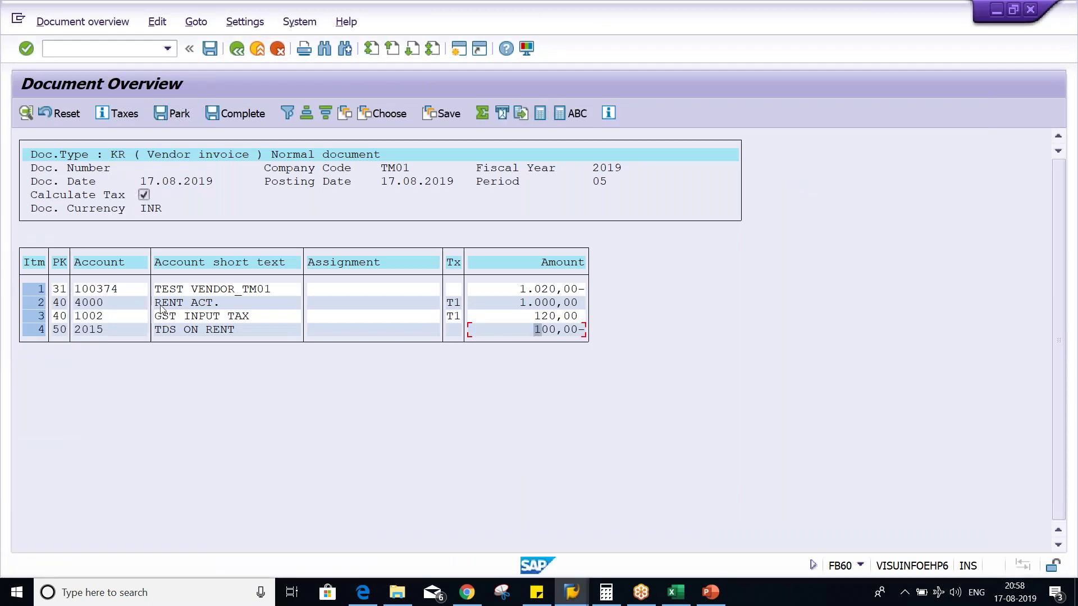
click(167, 49)
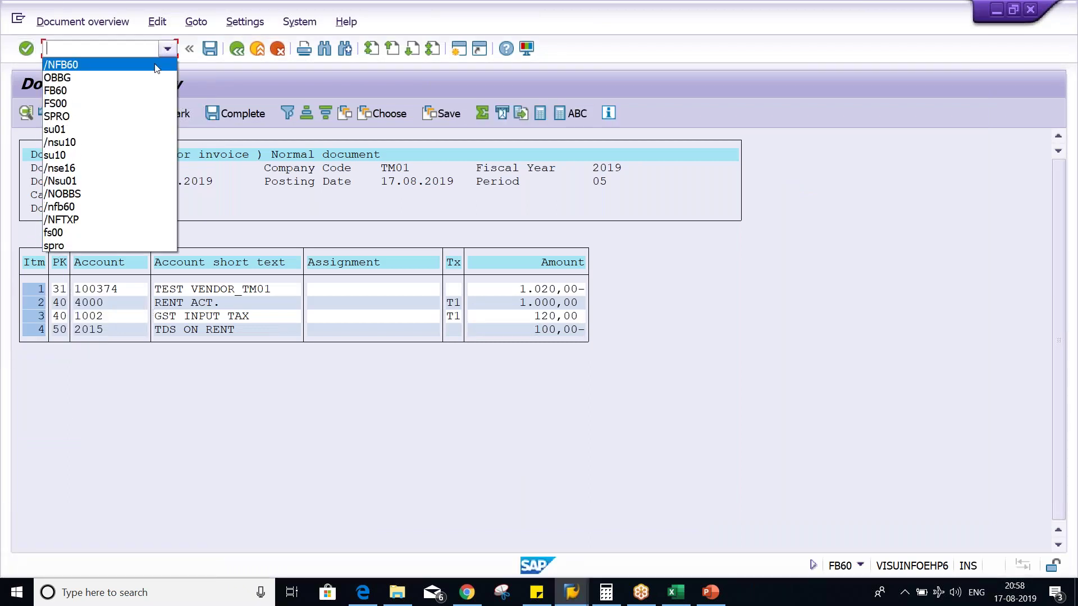
click(143, 66)
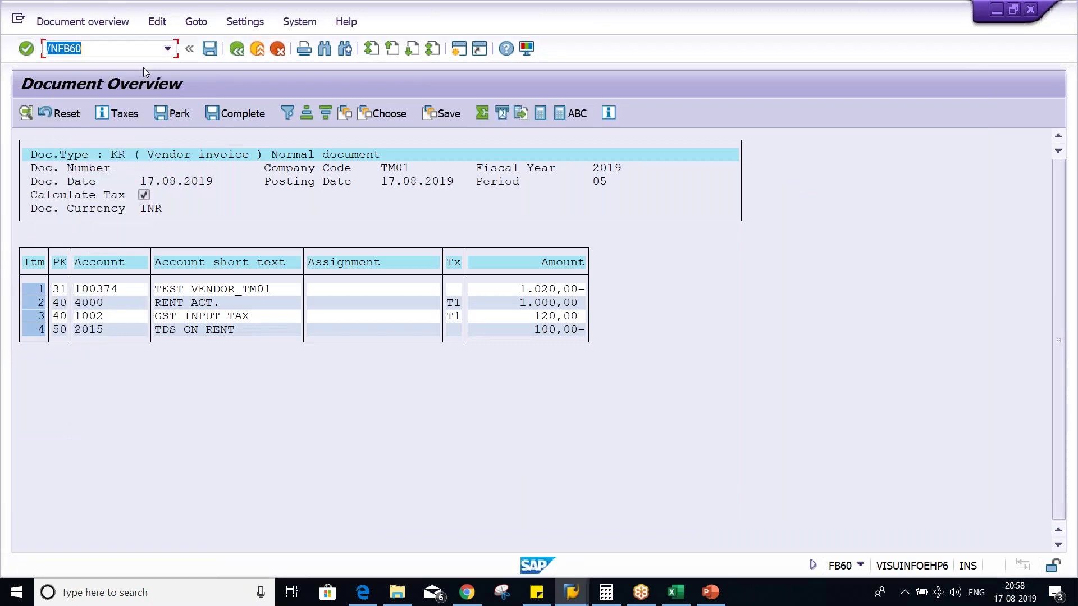
key(Return)
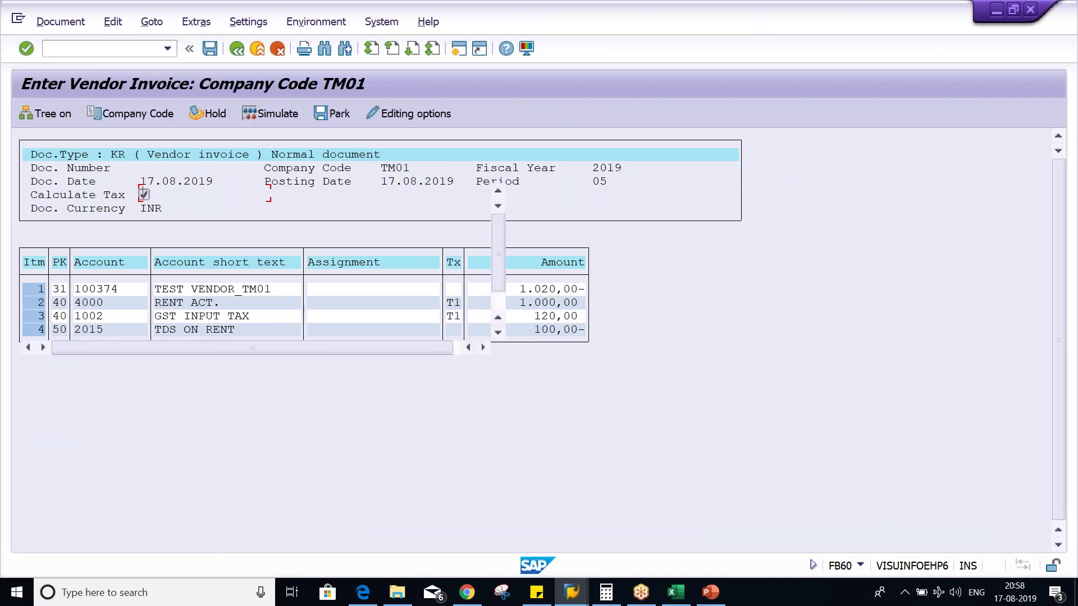
key(Down)
key(Return)
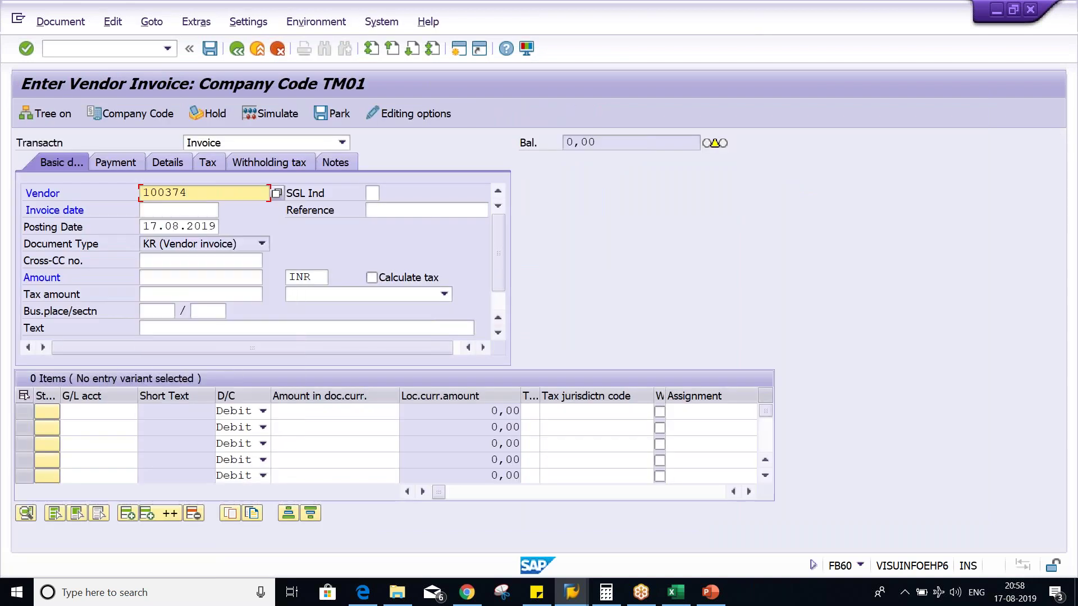
key(Tab)
key(Tab)
key(Down)
key(Return)
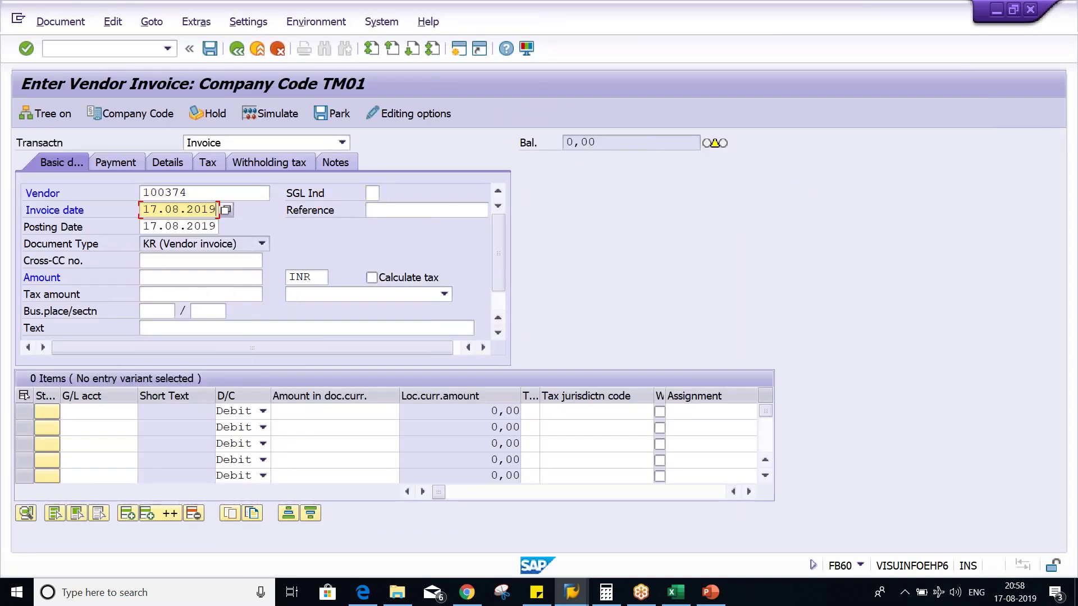
key(Return)
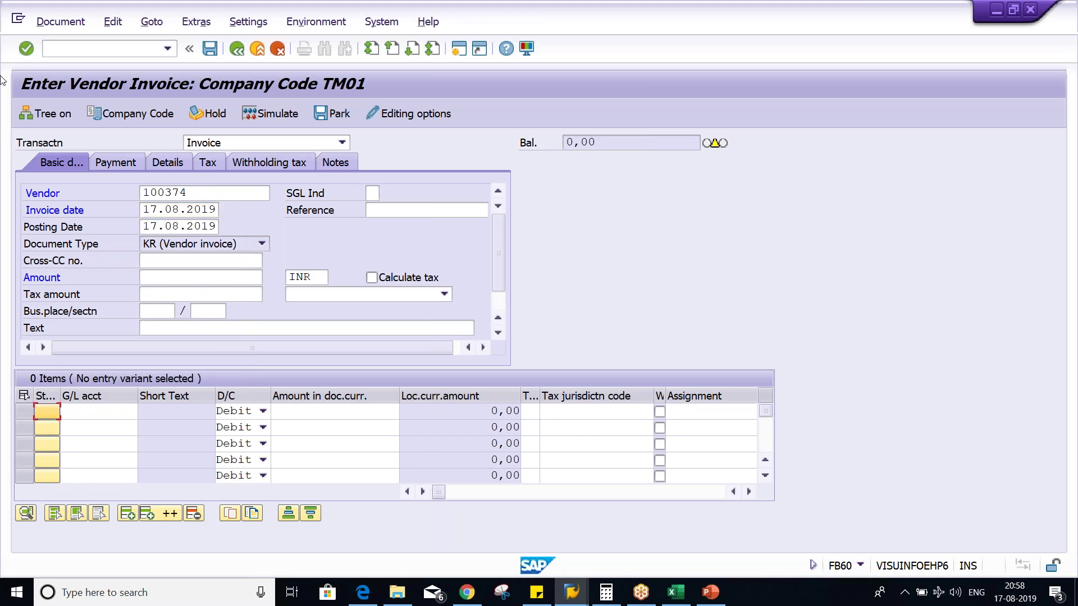
Step: Enter the invoice amount 1120 with tax calculation enabled, and a debit item of 1000 on G/L account 4000 with tax code T1
click(163, 277)
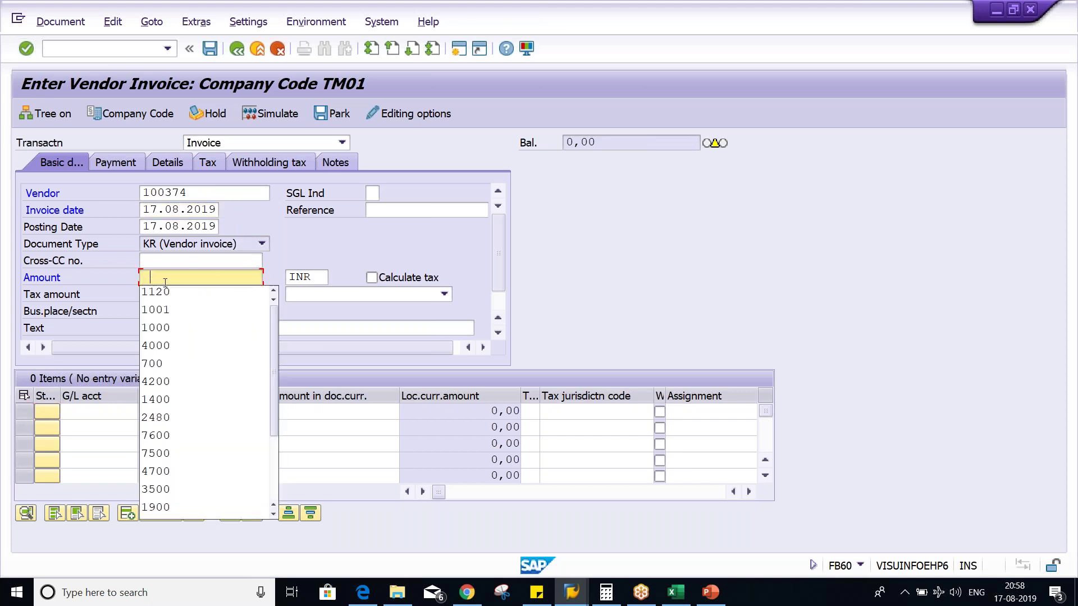
click(169, 293)
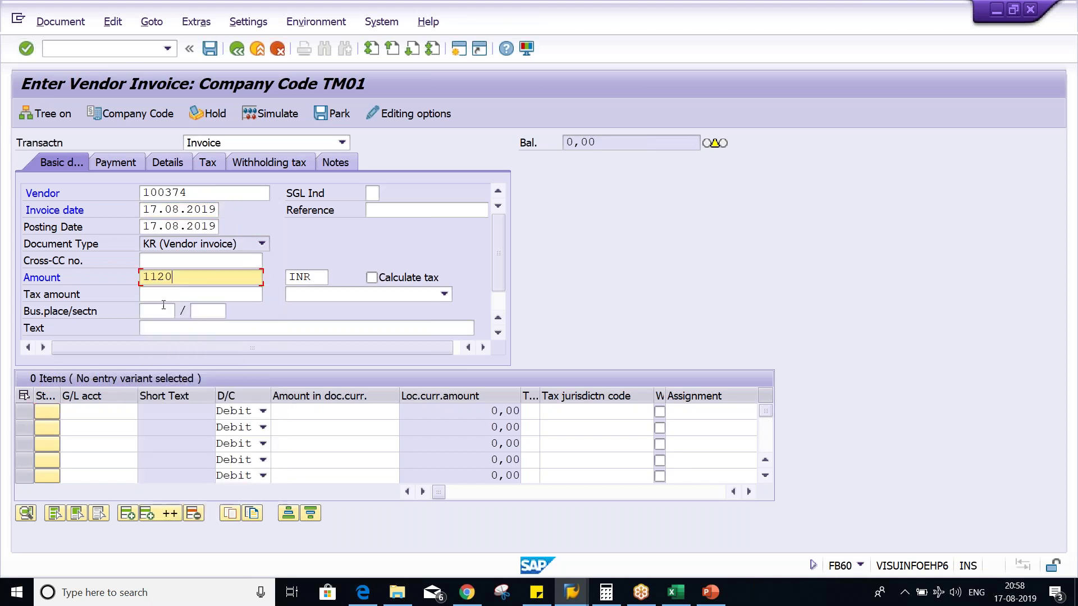
click(91, 412)
click(127, 267)
click(365, 410)
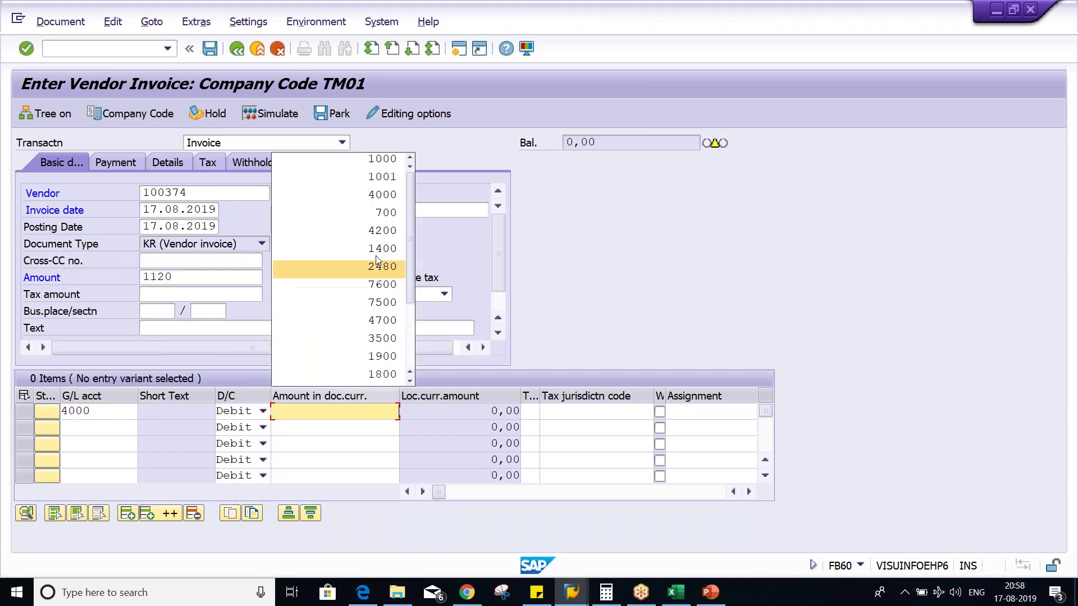
click(382, 157)
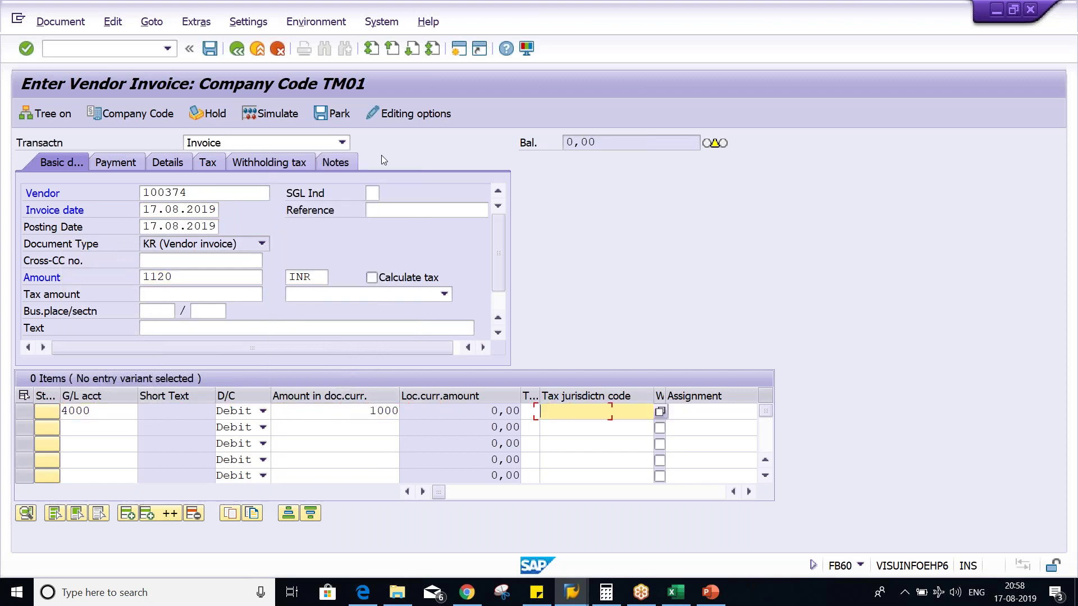
text(T1)
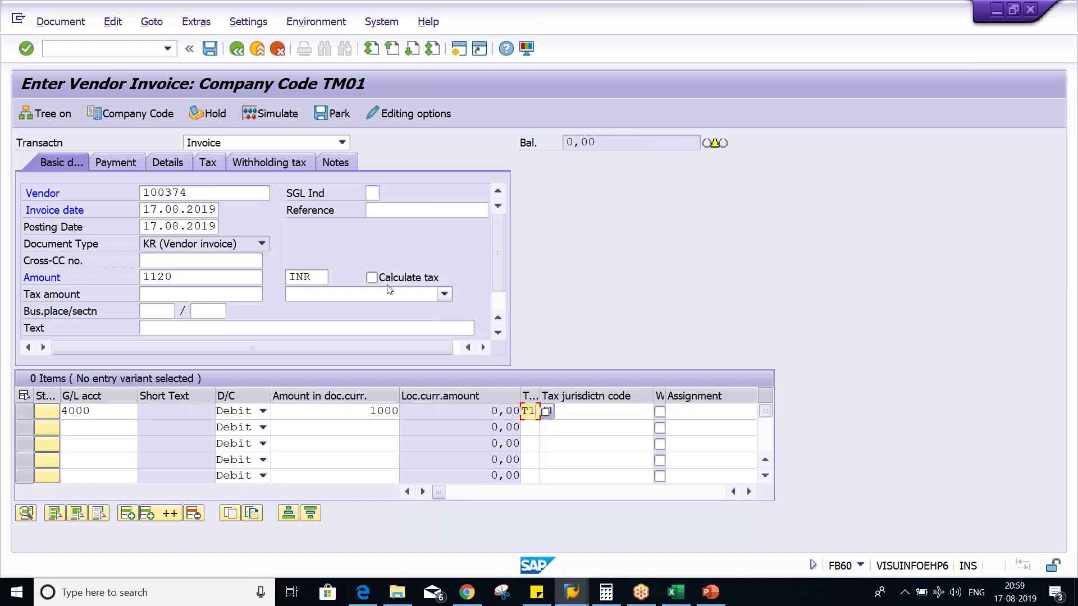
click(407, 279)
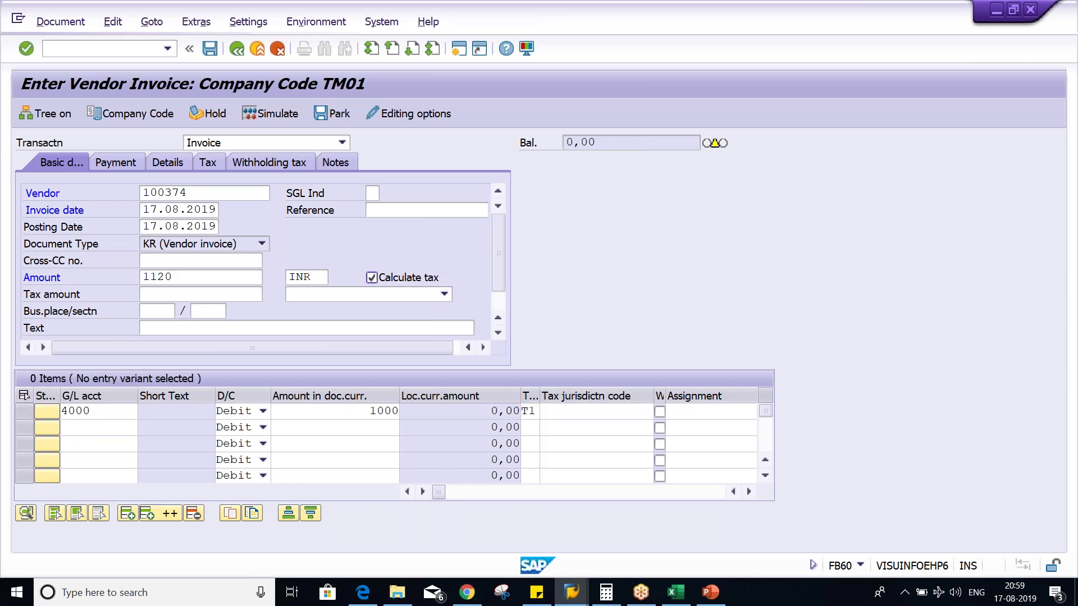
Step: Switch to the Class workbook in Excel and set the 10% TDS amount in L6 to 112
key(alt+Tab)
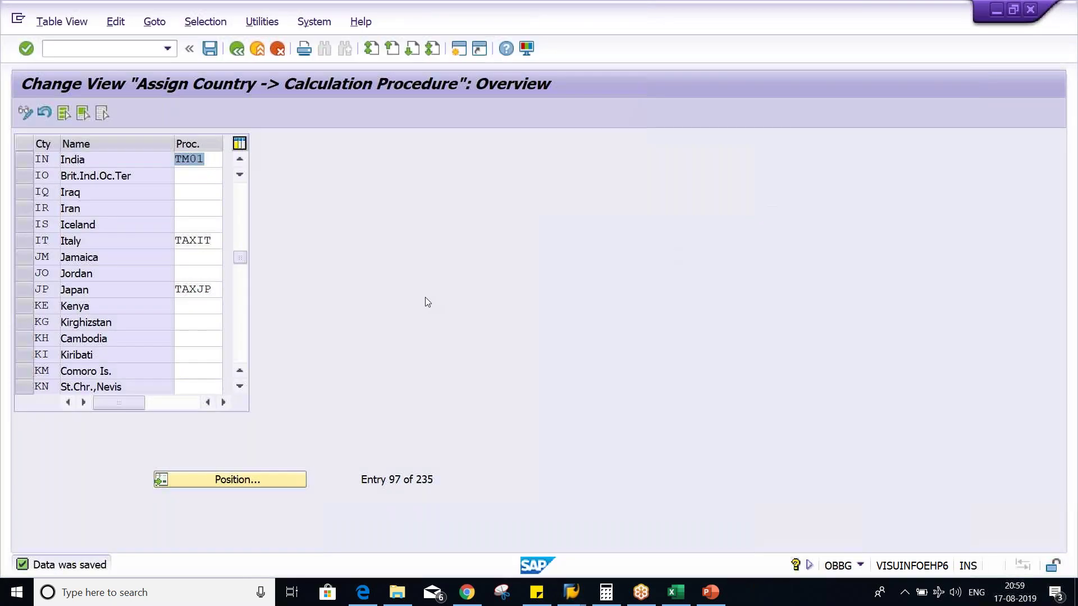
key(alt+Tab)
key(alt+Tab)
key(alt+Tab)
click(568, 272)
click(554, 212)
drag(551, 201, 555, 214)
click(599, 214)
click(547, 227)
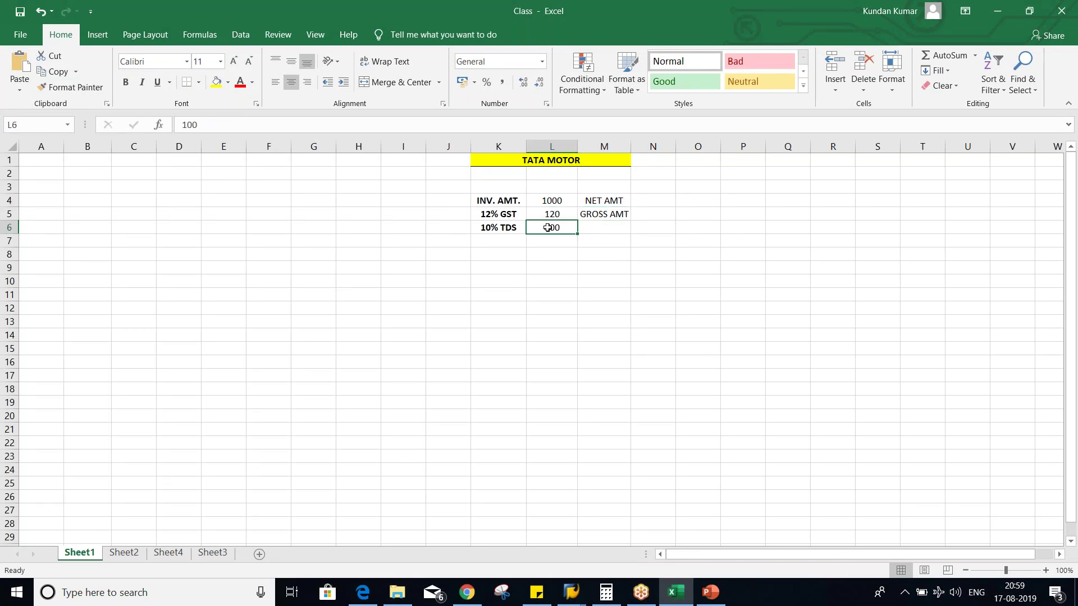
text(112)
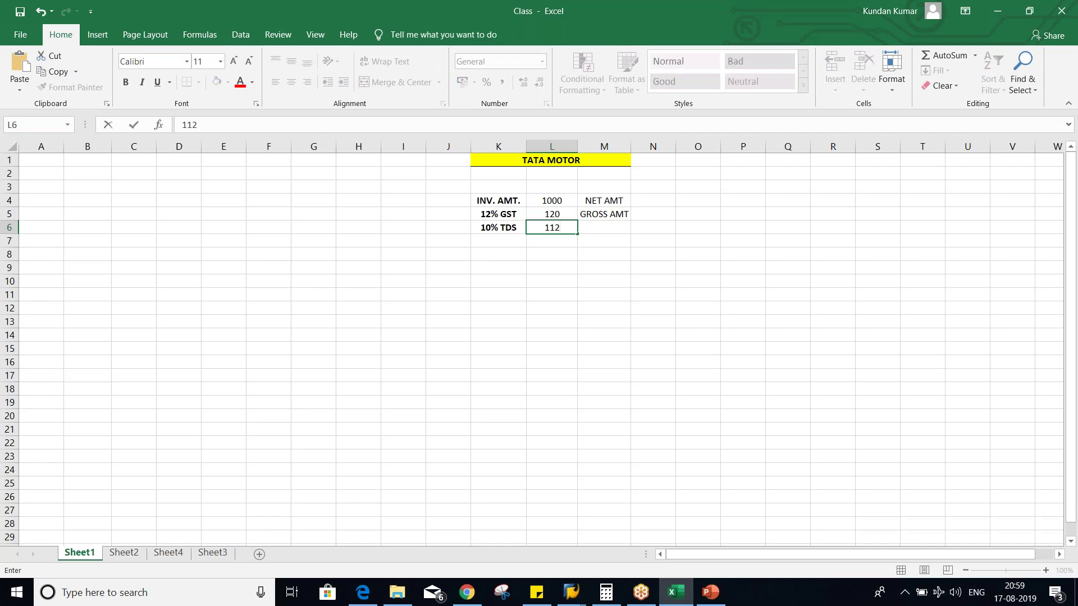
click(557, 255)
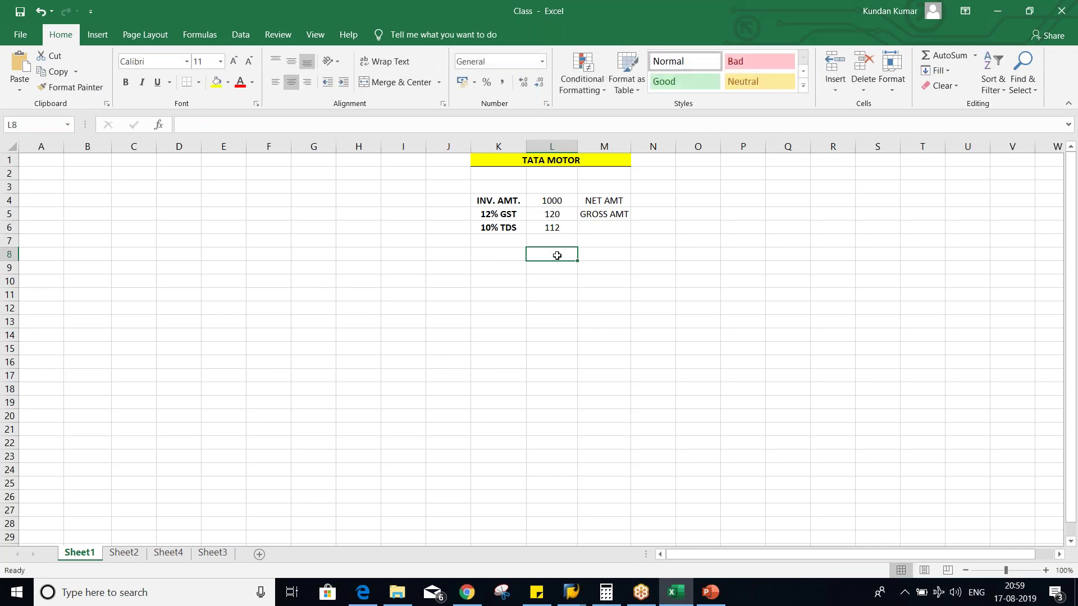
Step: Label the invoice amount row DR, the 12% GST row DR. and the 10% TDS row CR. in column J
click(555, 228)
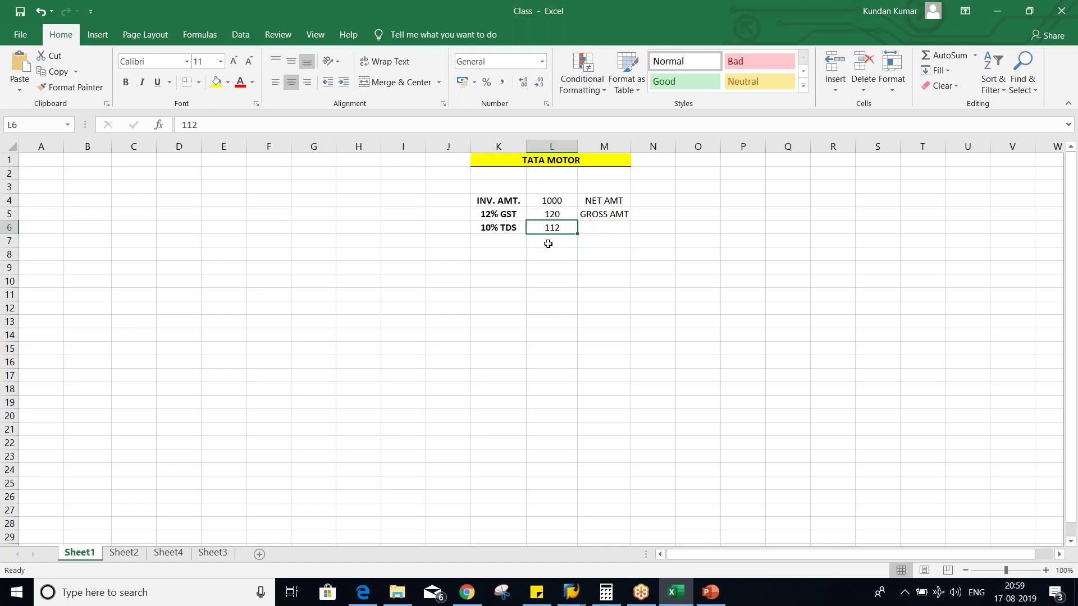
click(568, 202)
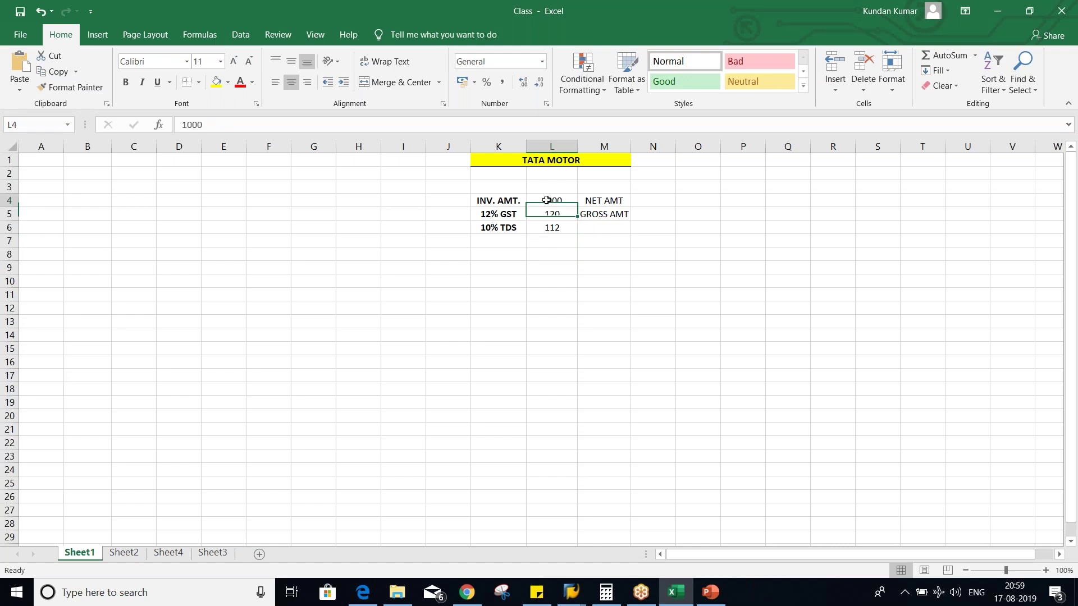
click(452, 203)
text(DR)
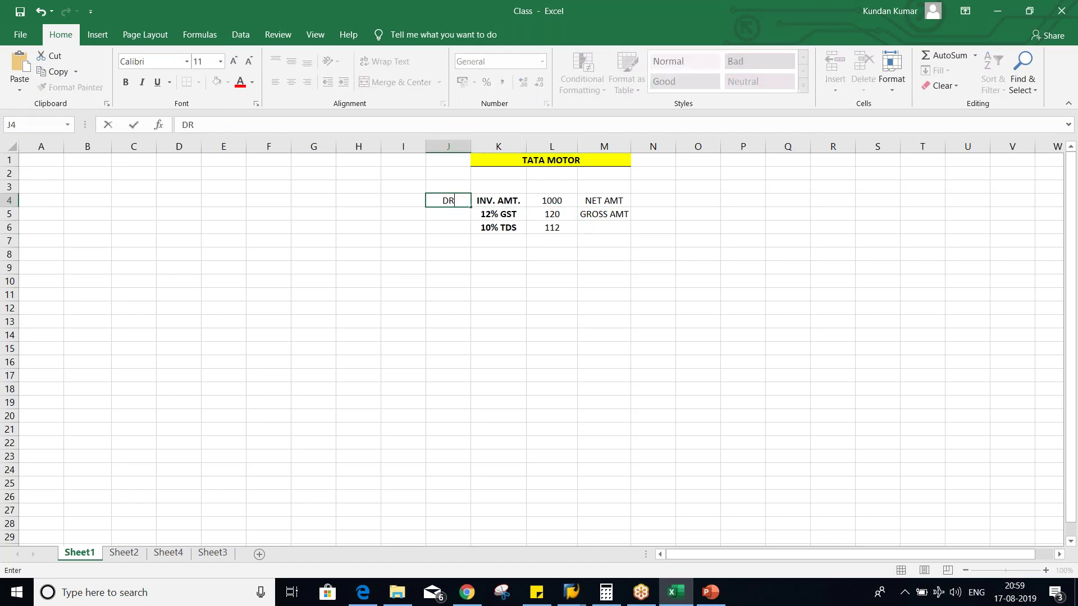
key(Return)
text(DR)
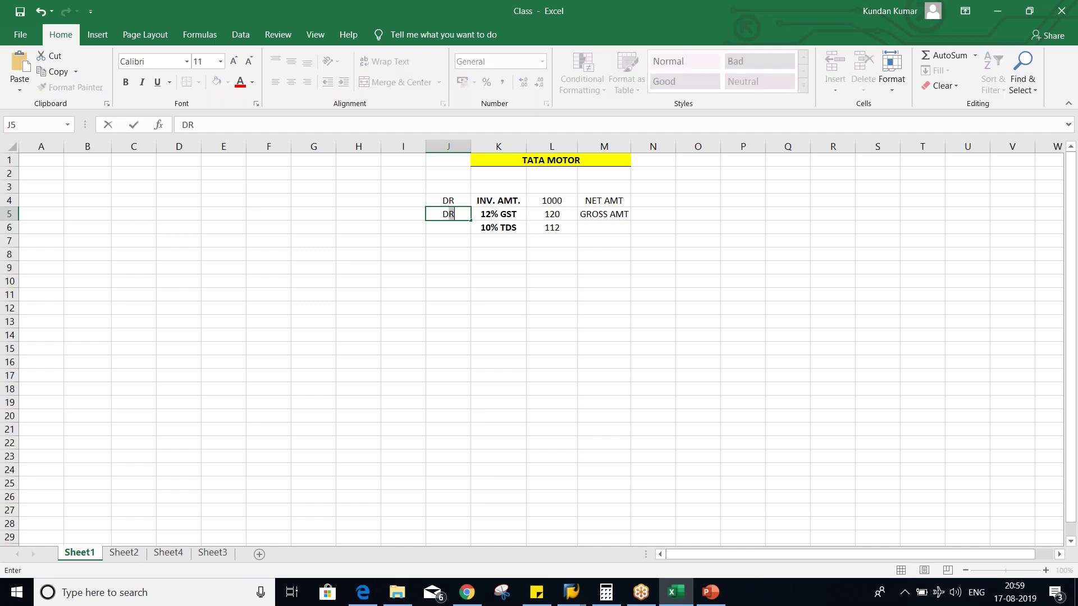
text(.)
key(Return)
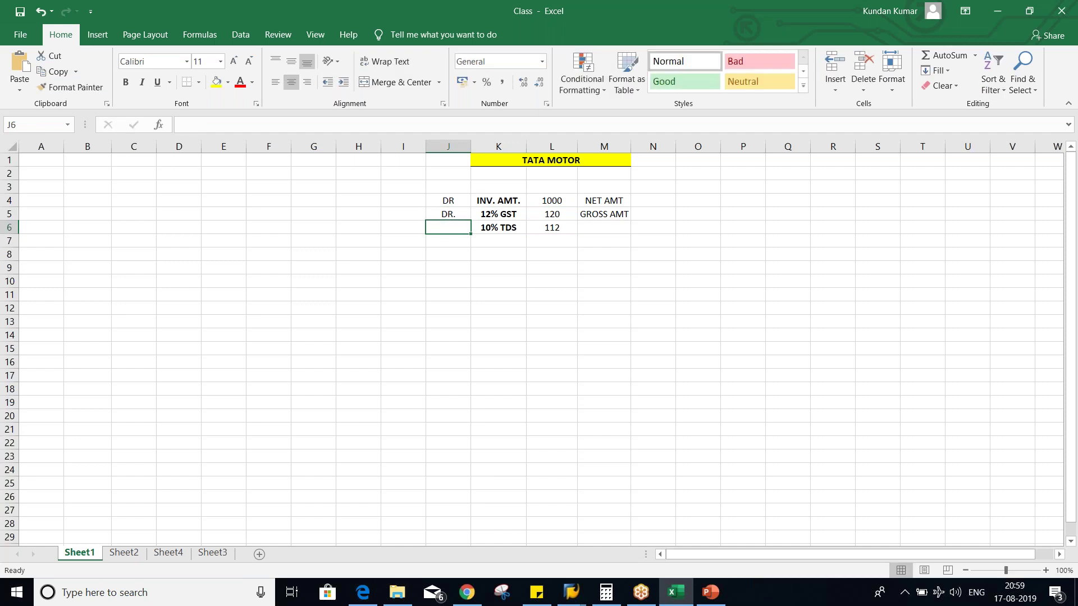
text(CR.)
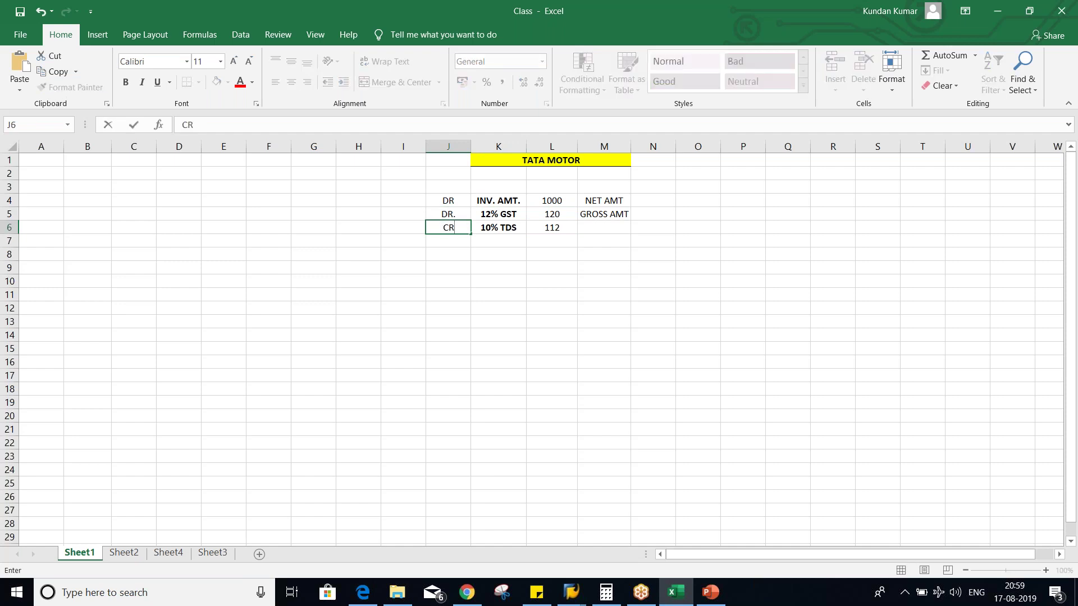
key(Return)
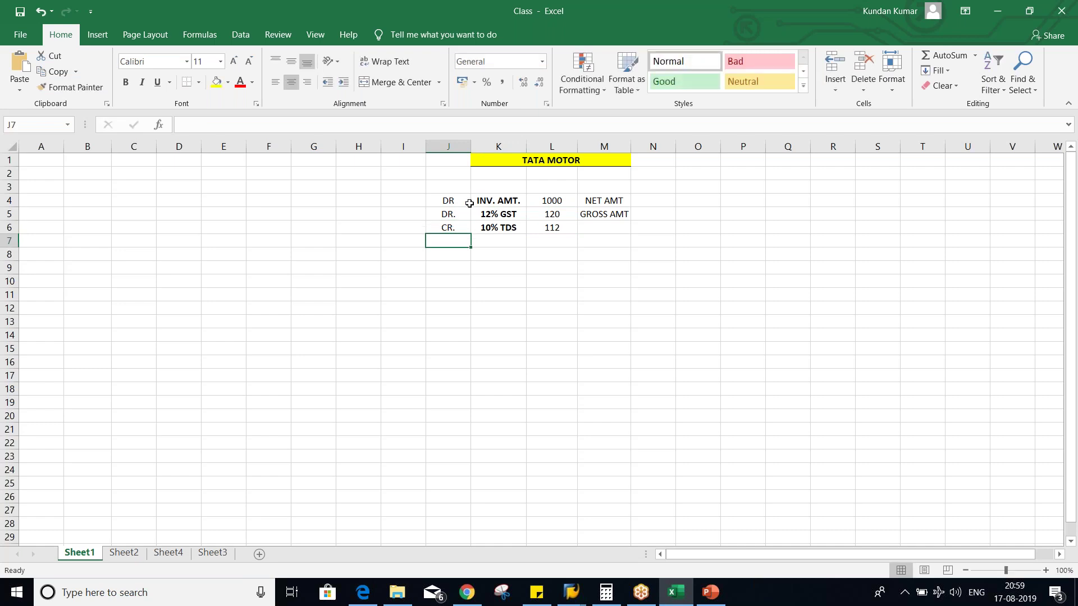
Step: Add the vendor entry in row 3 with CR. in J3, VENDOR in K3 and the amount 1008 in L3
click(557, 189)
click(501, 186)
text(V)
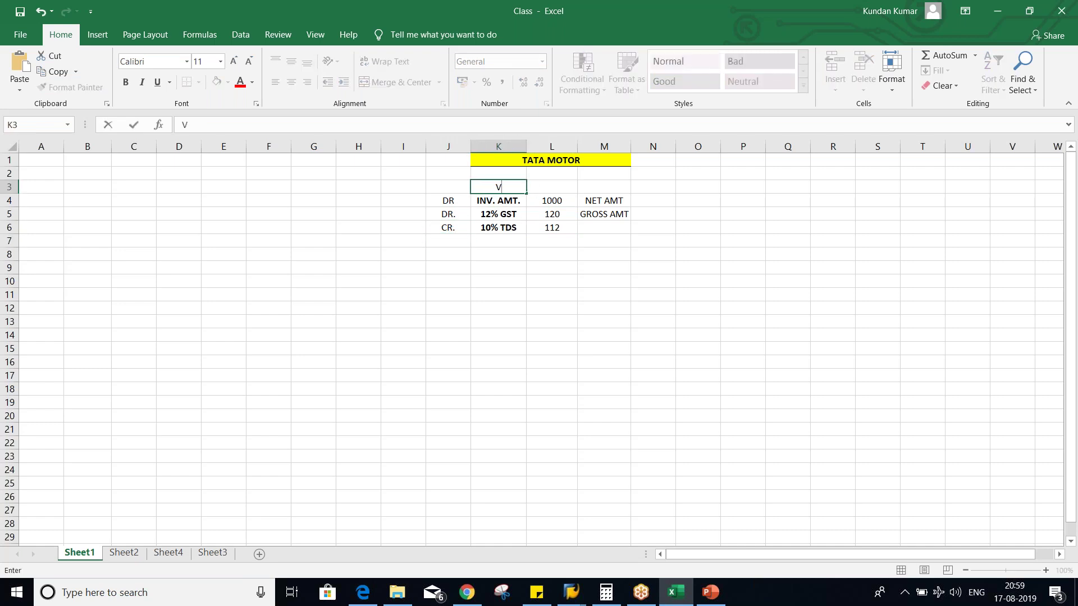
text(ENDRO)
key(BackSpace)
key(BackSpace)
text(OR)
click(448, 187)
text(CR.)
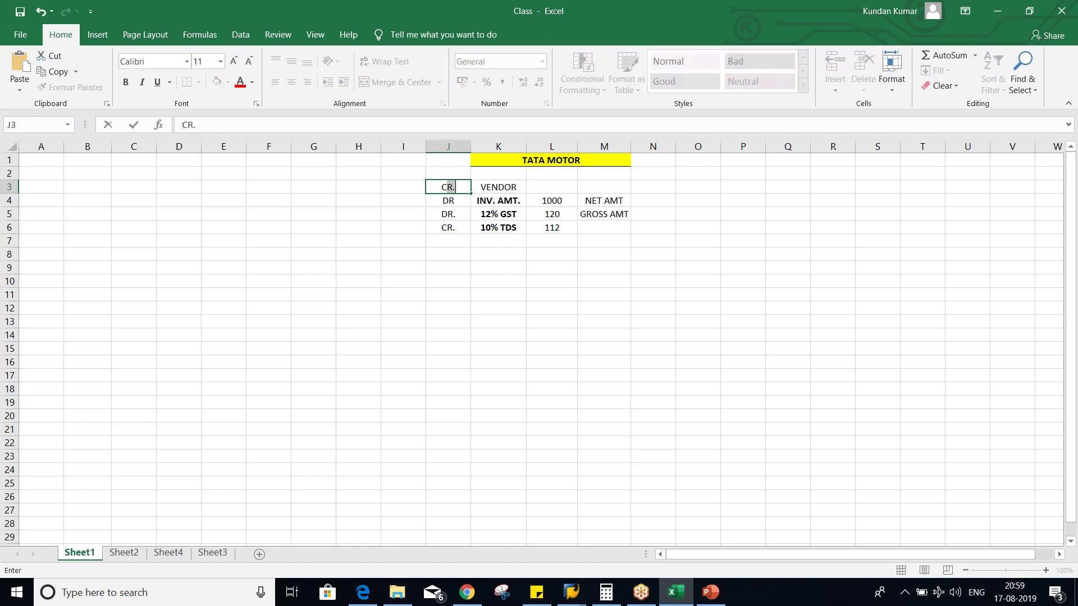
key(Tab)
key(Tab)
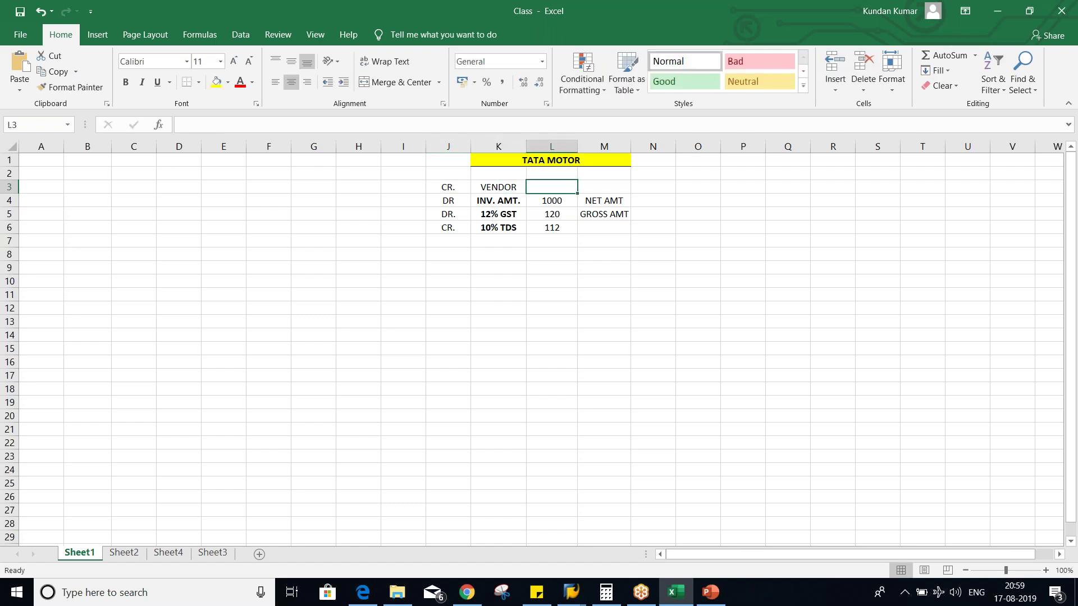
text(1008)
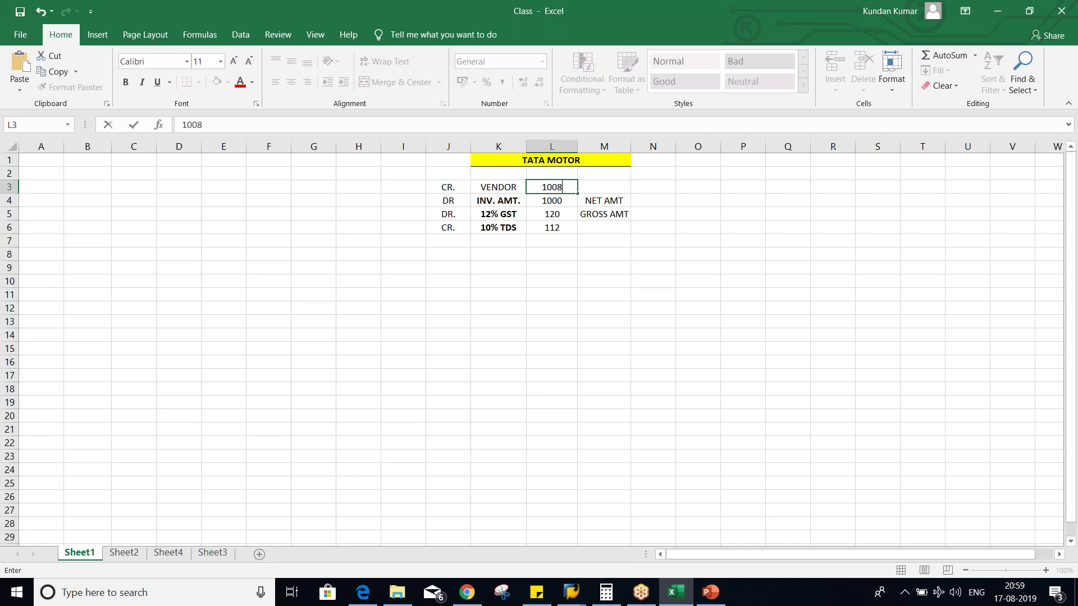
key(Return)
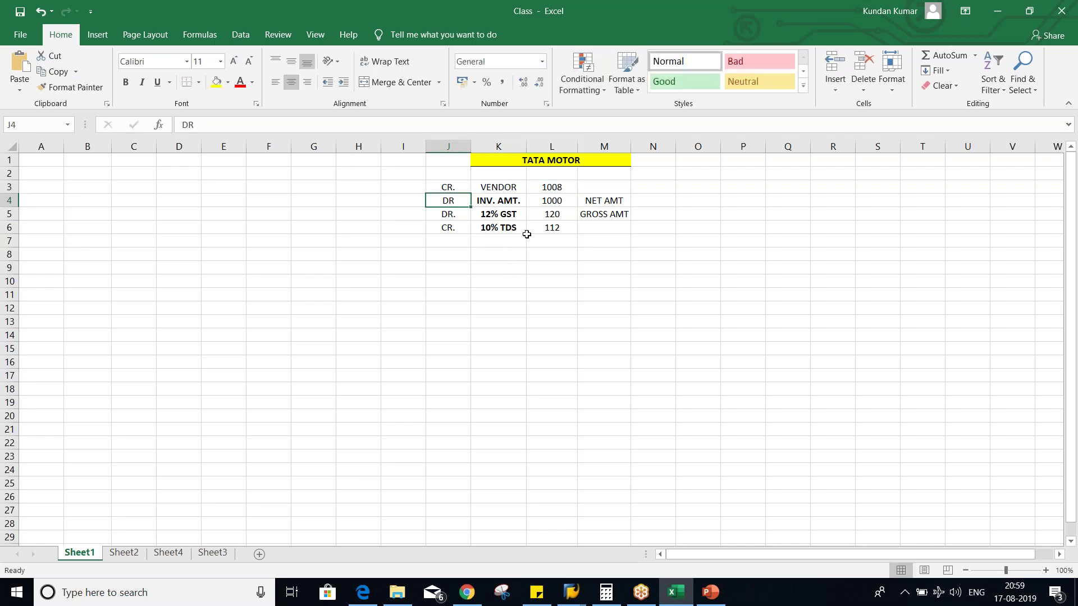
Step: Switch to the SAP vendor invoice session and simulate the invoice posting
key(alt+Tab)
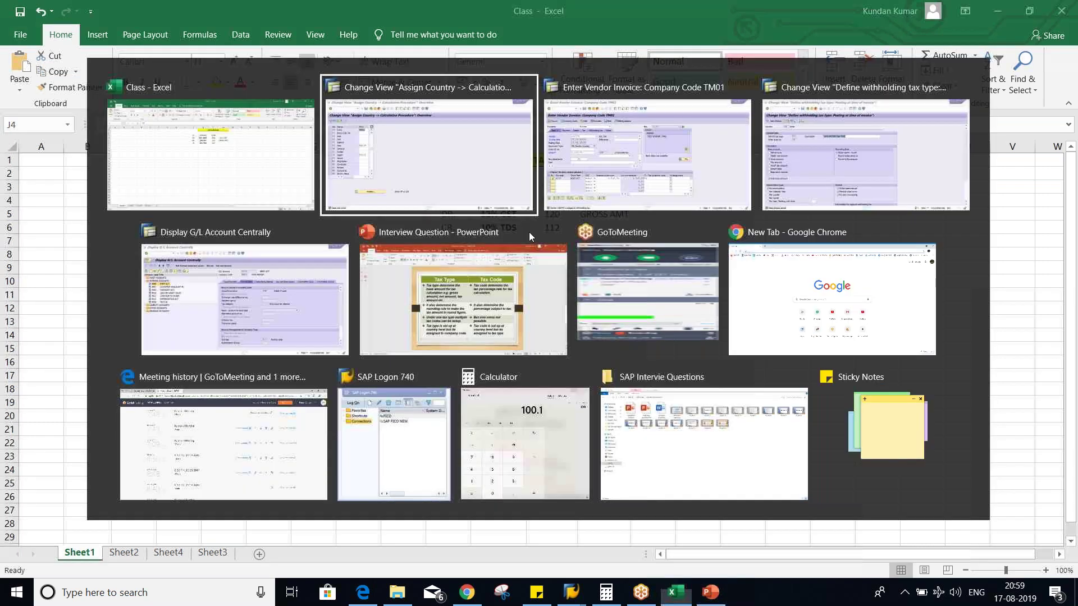
key(alt+Tab)
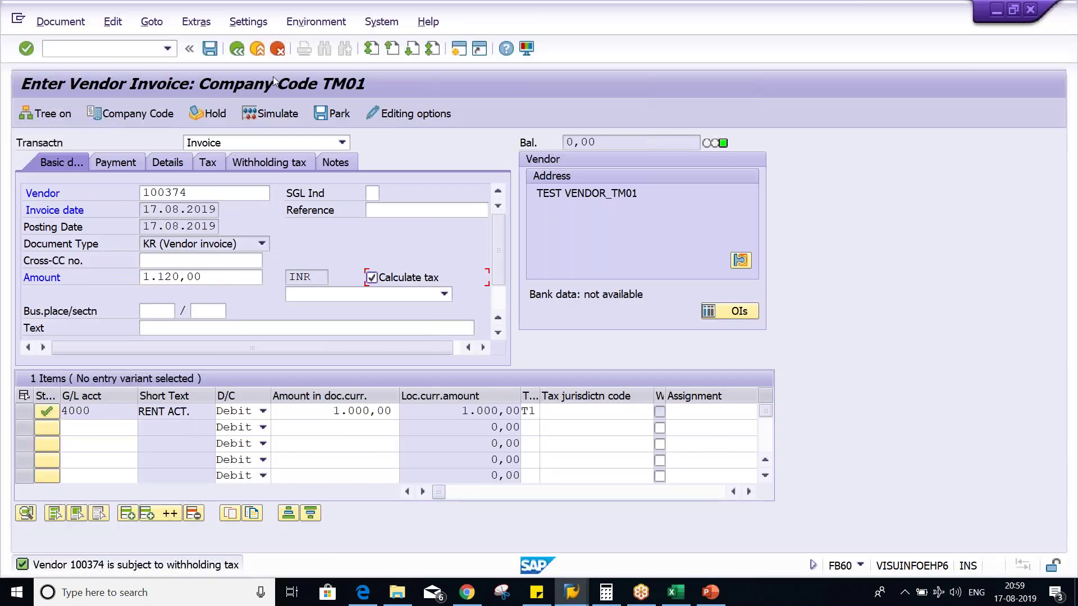
click(259, 114)
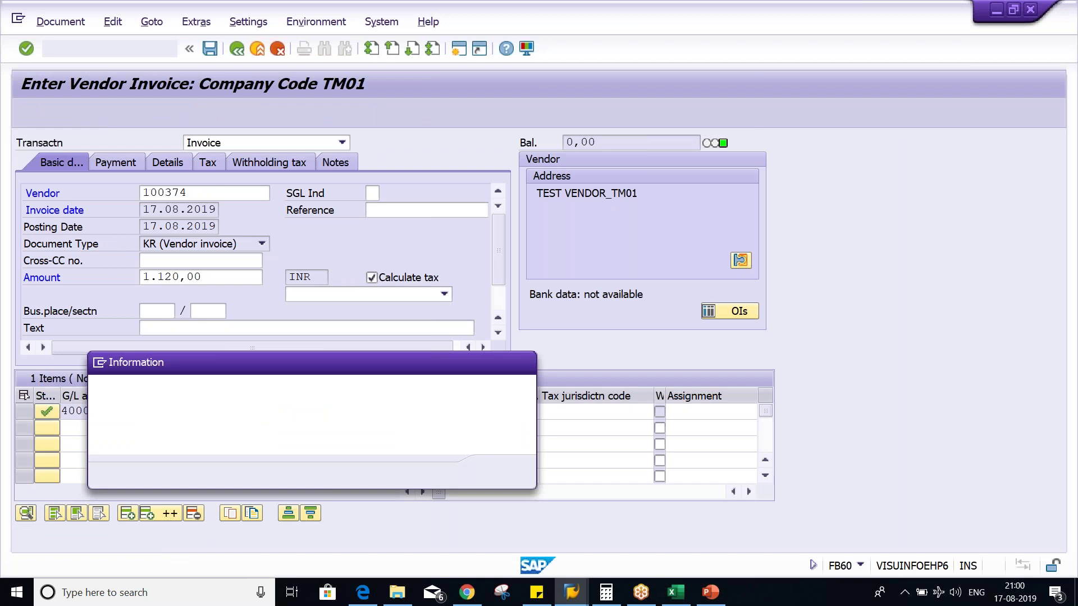
key(Return)
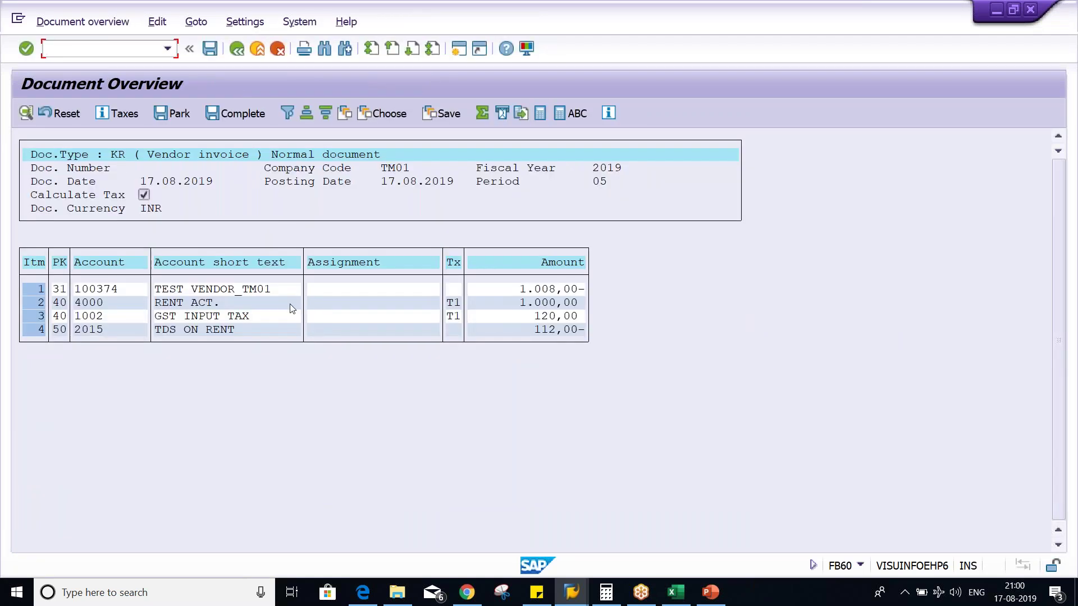
Step: Examine the vendor, rent, GST input tax and TDS amounts in the simulated document
click(519, 307)
click(524, 317)
click(518, 305)
click(526, 318)
click(517, 301)
click(528, 331)
click(510, 290)
Step: Switch to the withholding tax type session and set the base amount of type T5 to Net amount
key(alt+Tab)
key(alt+Tab)
key(alt+Tab)
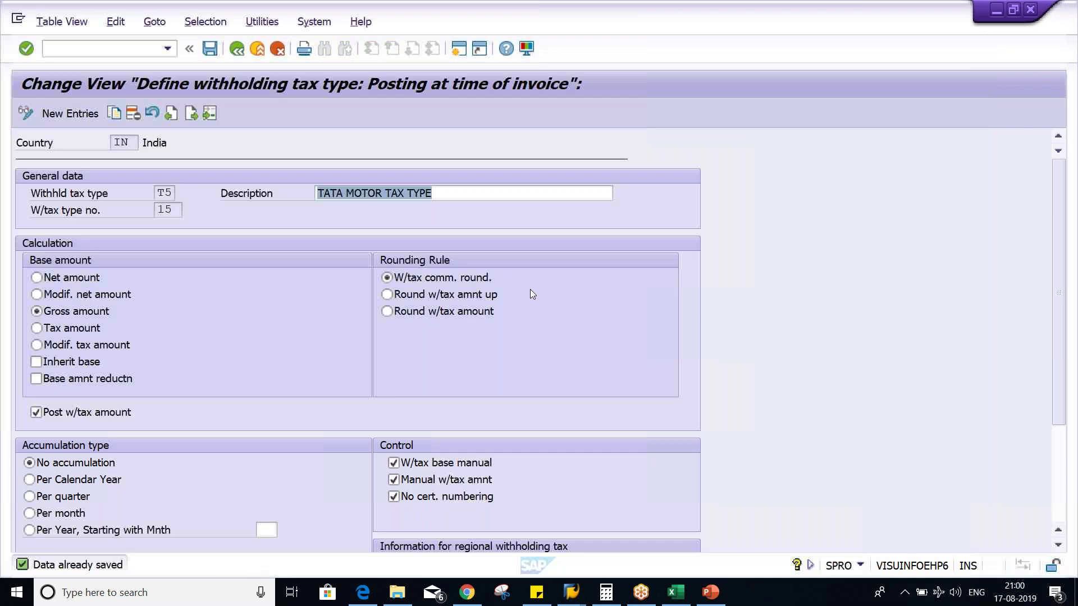
click(69, 312)
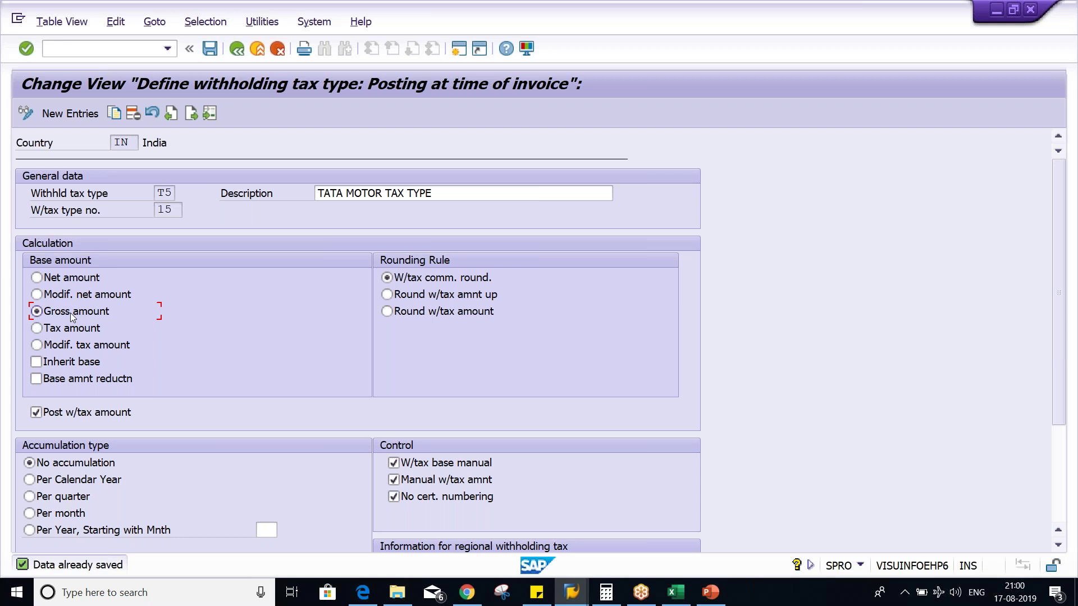
click(54, 283)
Step: Switch to the Class workbook in Excel and select L4:L5 to check the sum of invoice amount and GST
key(alt+Tab)
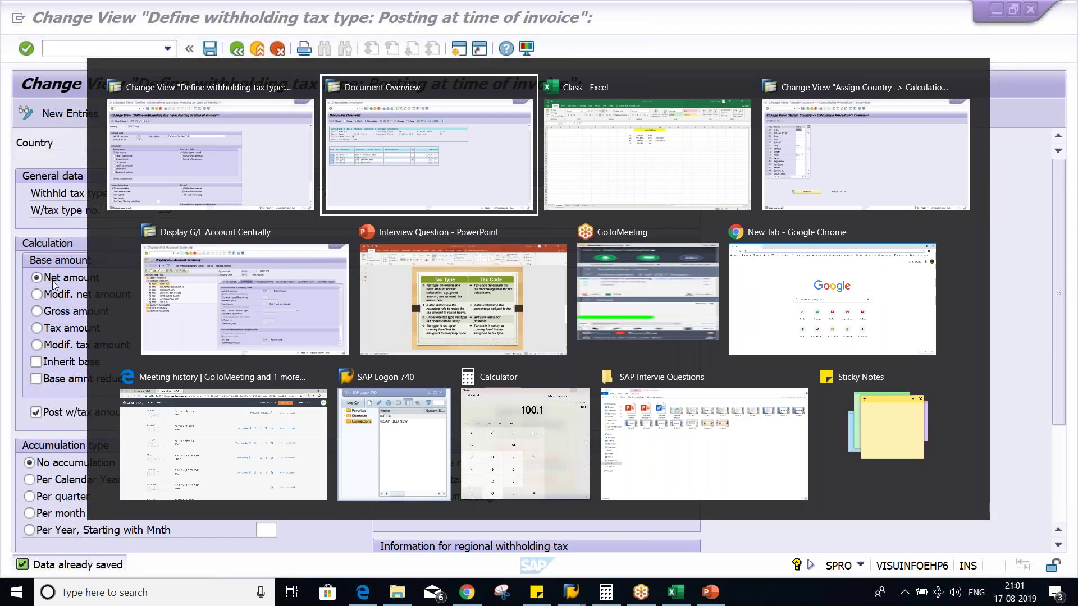
key(Tab)
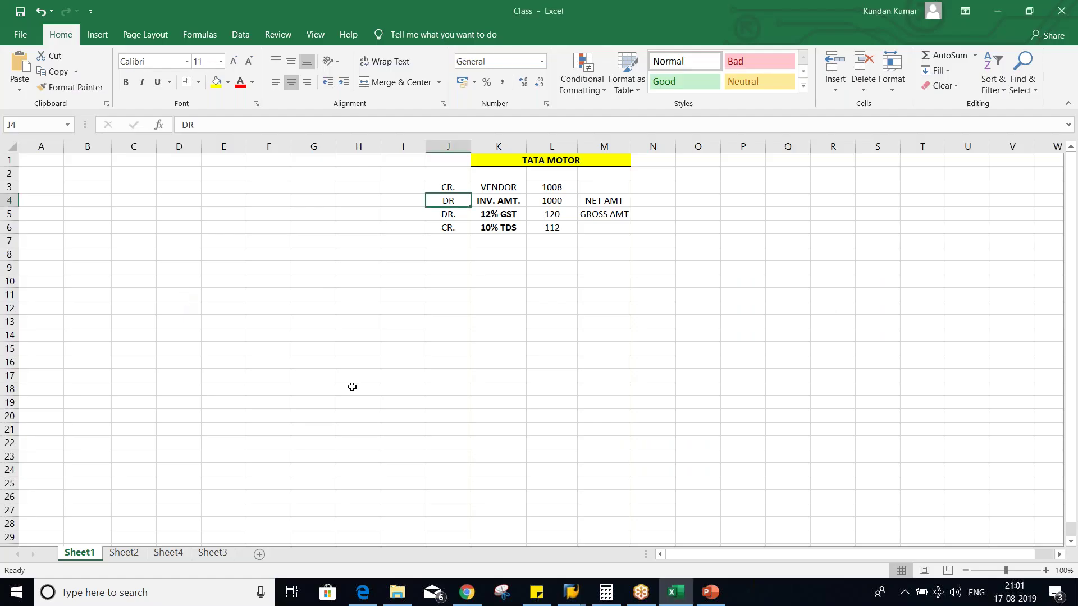
click(558, 374)
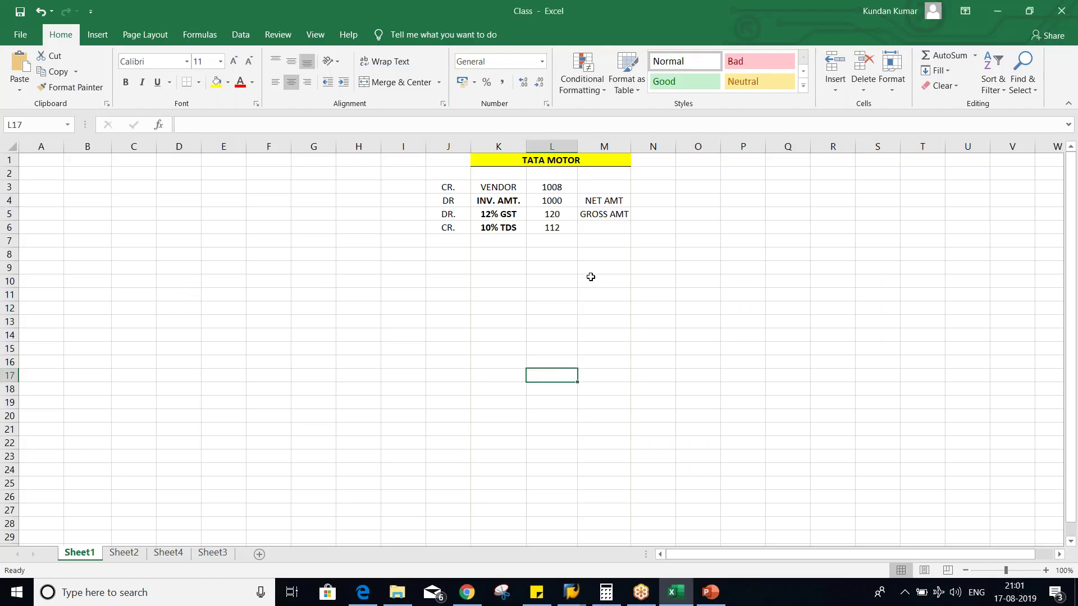
click(542, 200)
click(555, 216)
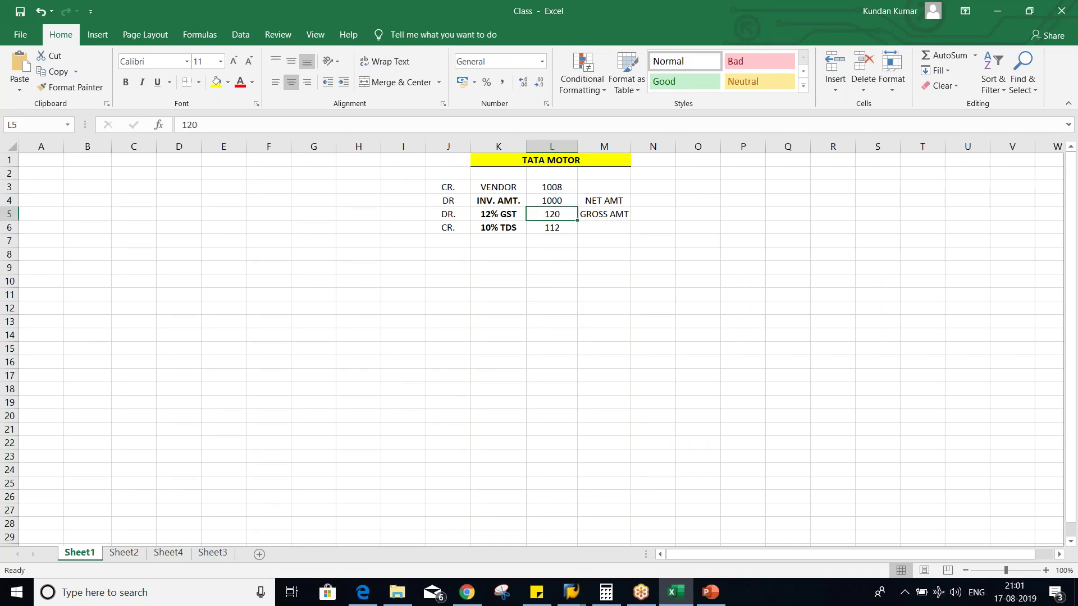
drag(555, 201, 558, 219)
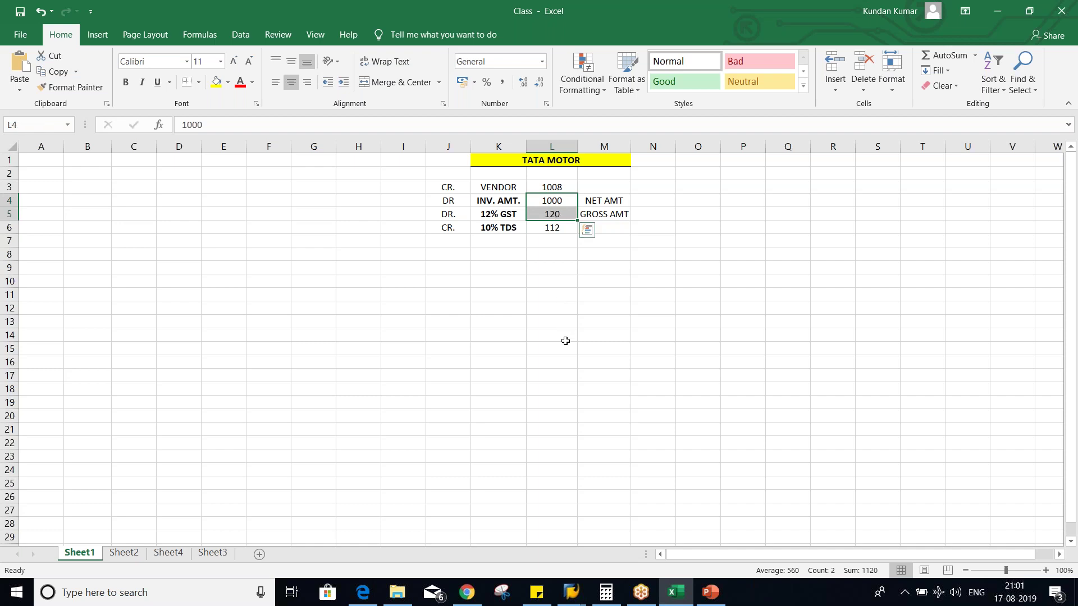
Step: Switch to the SAP withholding tax type session, set the base amount of type T5 to Tax amount and save
key(alt+Tab)
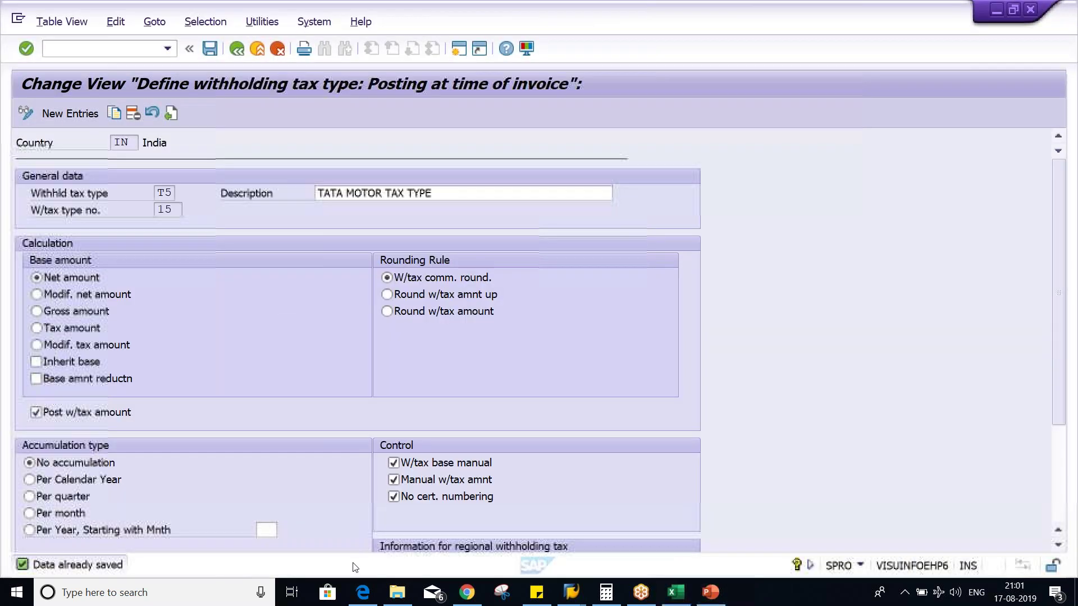
click(36, 329)
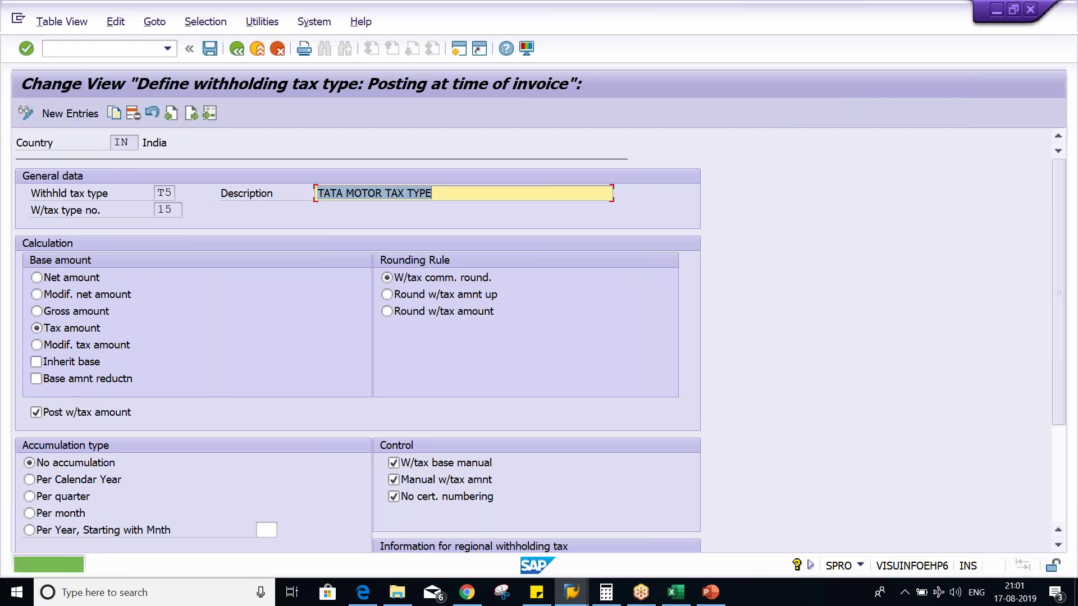
Step: Switch to the simulated vendor invoice and compare its rent and GST input tax amounts
key(alt+Tab)
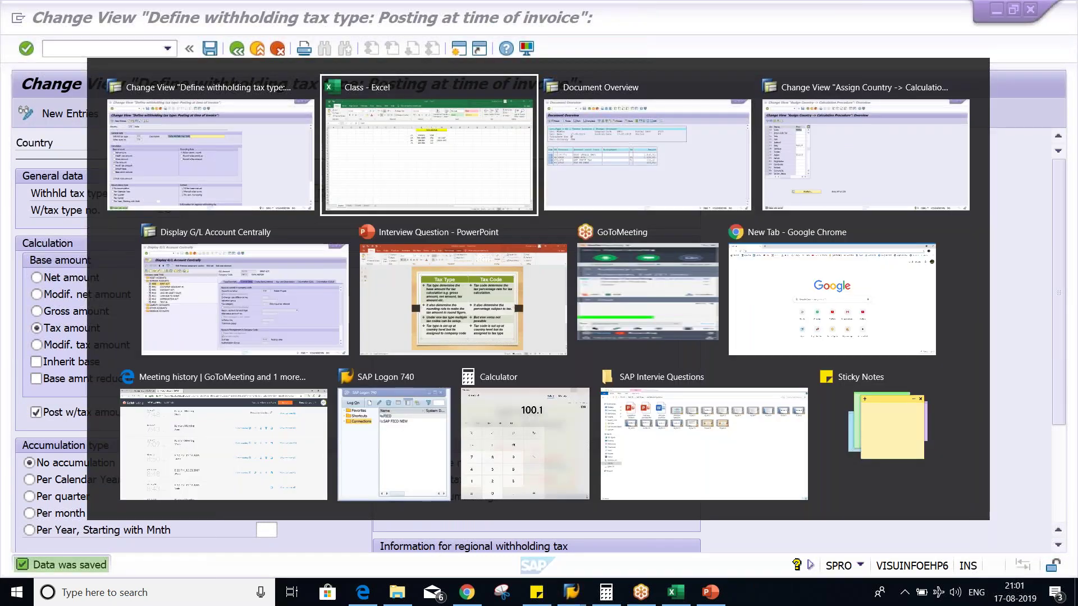
key(alt+Tab)
click(550, 317)
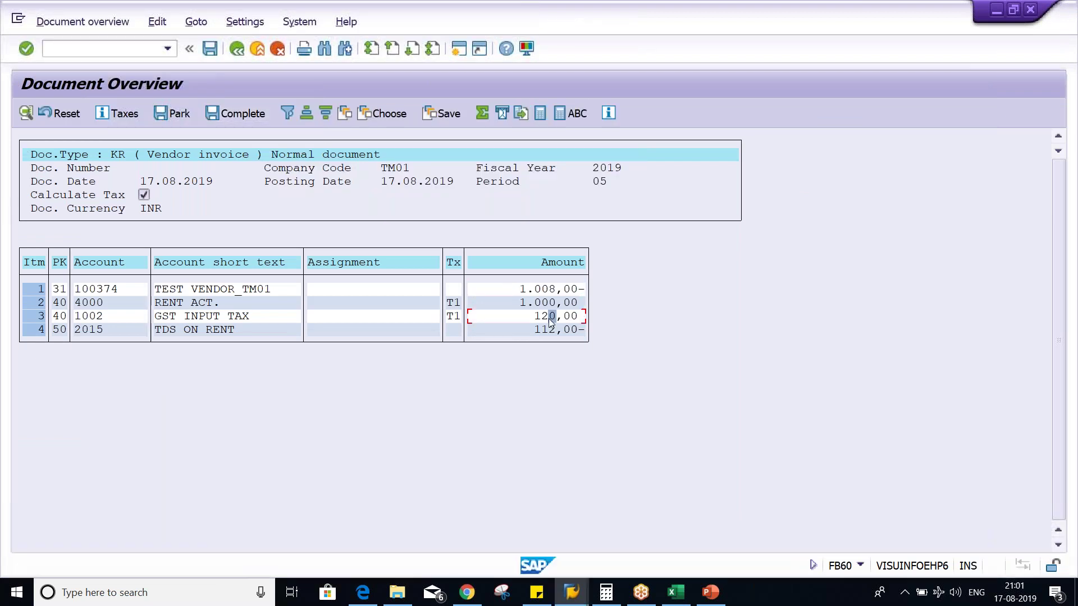
click(523, 318)
click(509, 302)
click(530, 321)
click(515, 302)
click(534, 317)
Step: Restart transaction FB60 and enter the test vendor and invoice date 17.08.2019
click(167, 48)
click(147, 66)
key(Return)
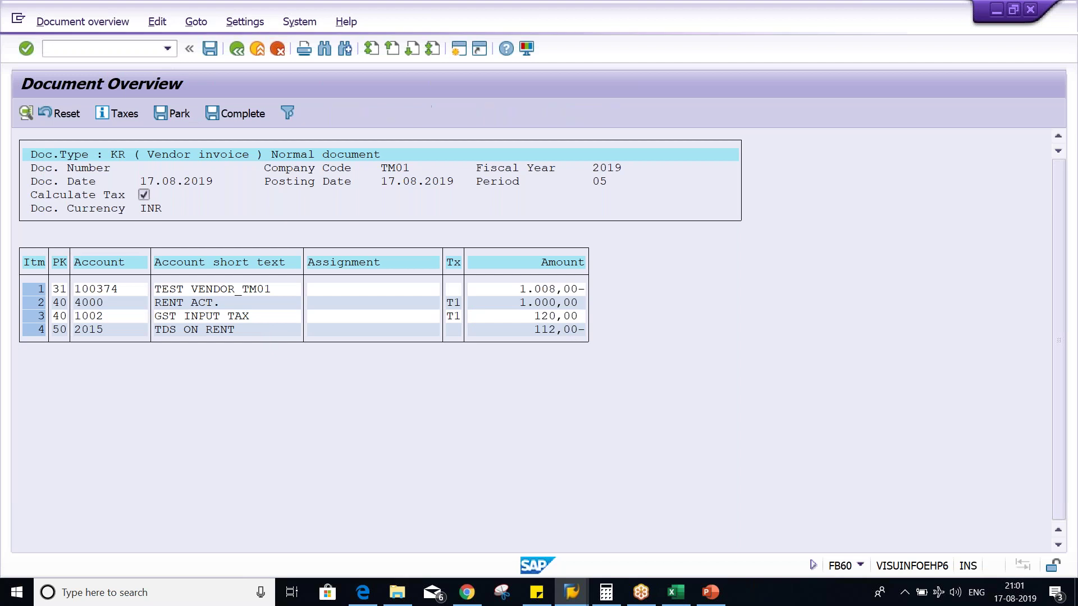
click(217, 197)
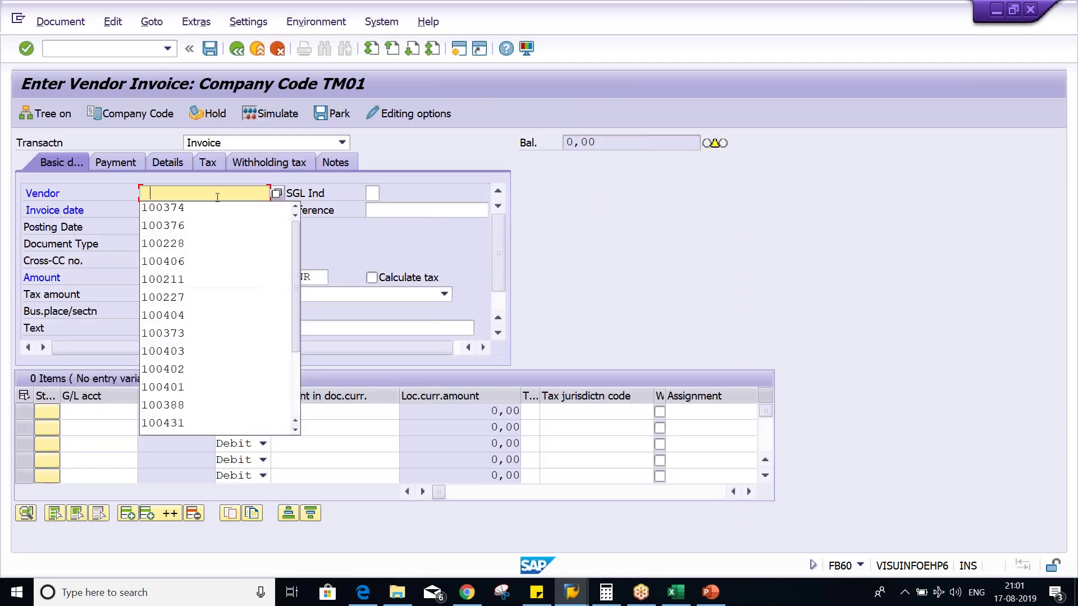
key(Down)
key(Return)
key(Tab)
key(Down)
key(Return)
Step: Enter 1120 as the invoice amount
key(Tab)
key(Tab)
key(Tab)
key(Tab)
key(Down)
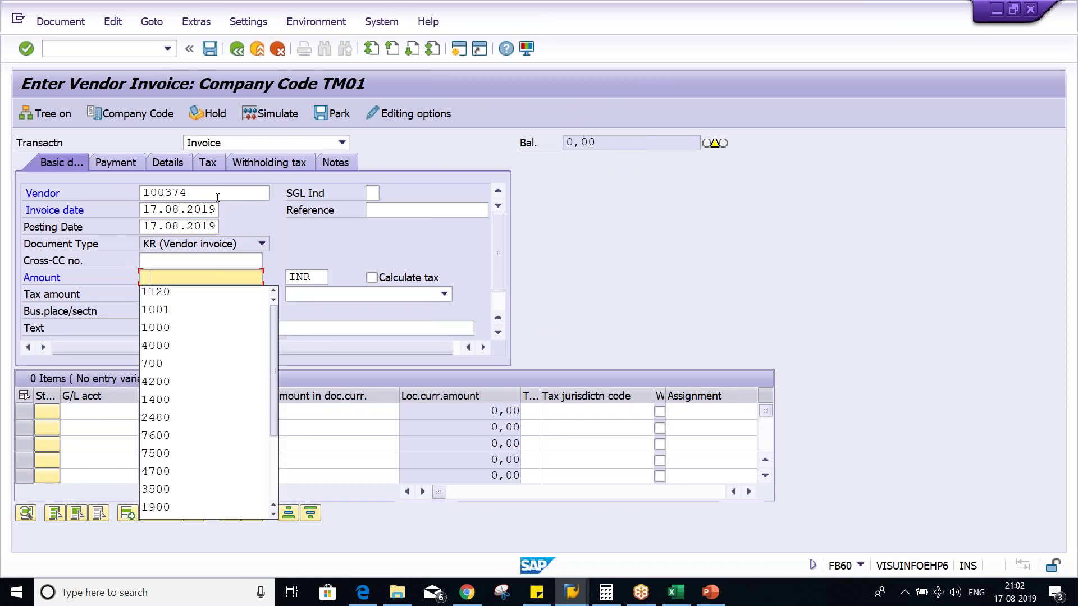
key(Down)
key(Return)
Step: Enter a debit item of 1000 on G/L account 4000 with tax code T1
key(Tab)
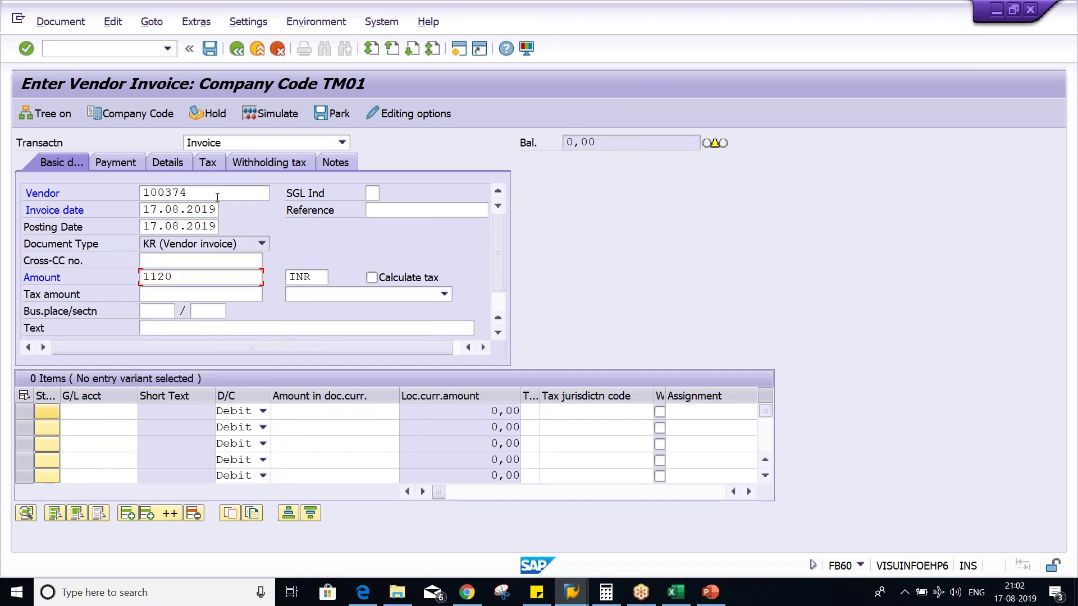
key(Tab)
key(Down)
key(Down)
key(Return)
key(Tab)
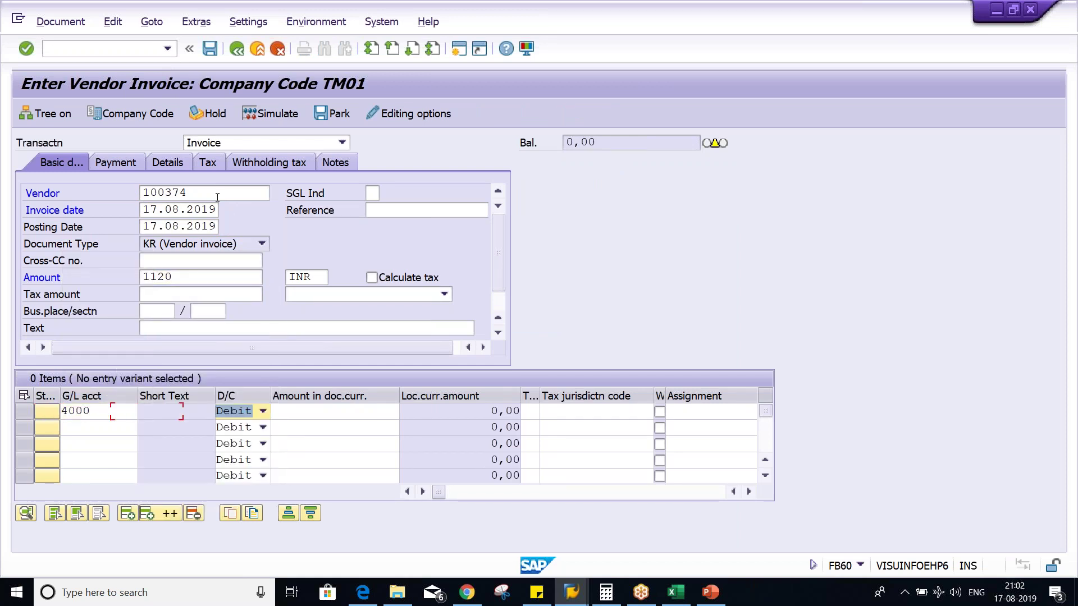
key(Tab)
text(1000)
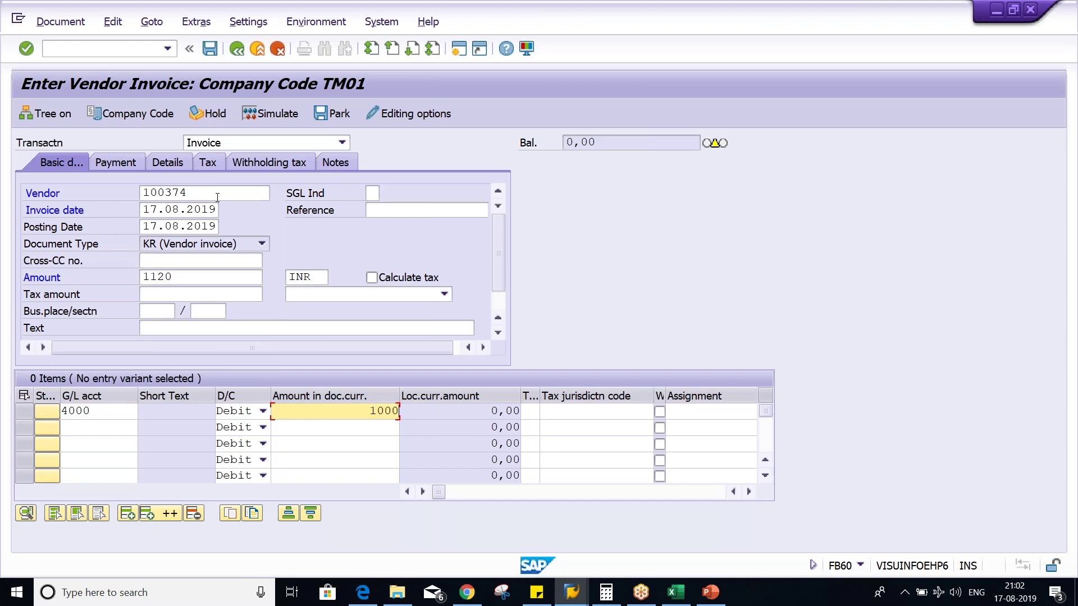
key(Tab)
key(Down)
key(Down)
key(Return)
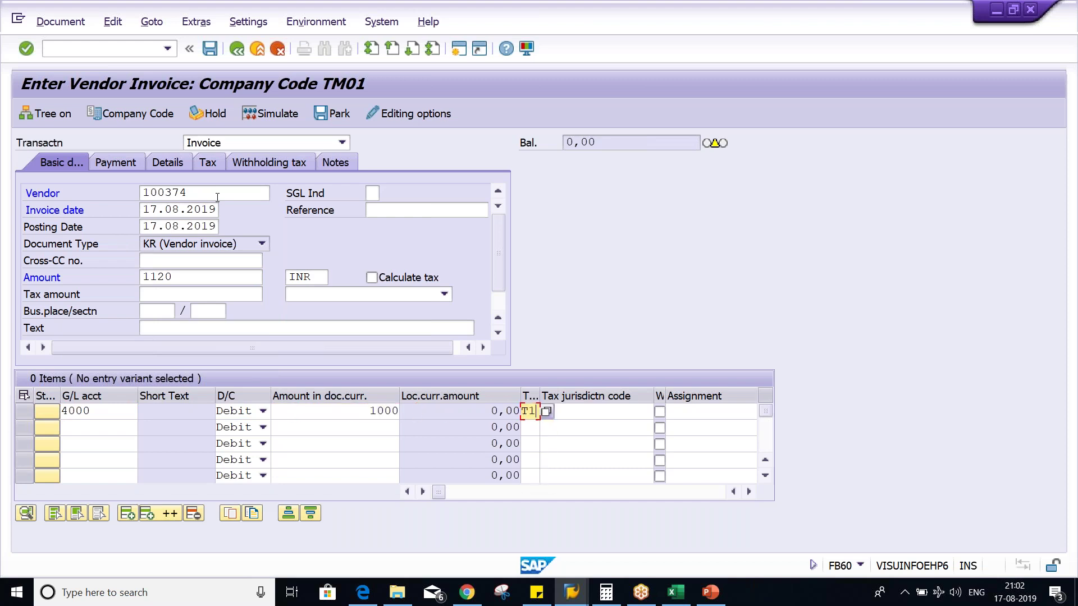
Step: Enable tax calculation for the invoice, then simulate the posting and check its TDS and GST amounts
click(372, 277)
key(Return)
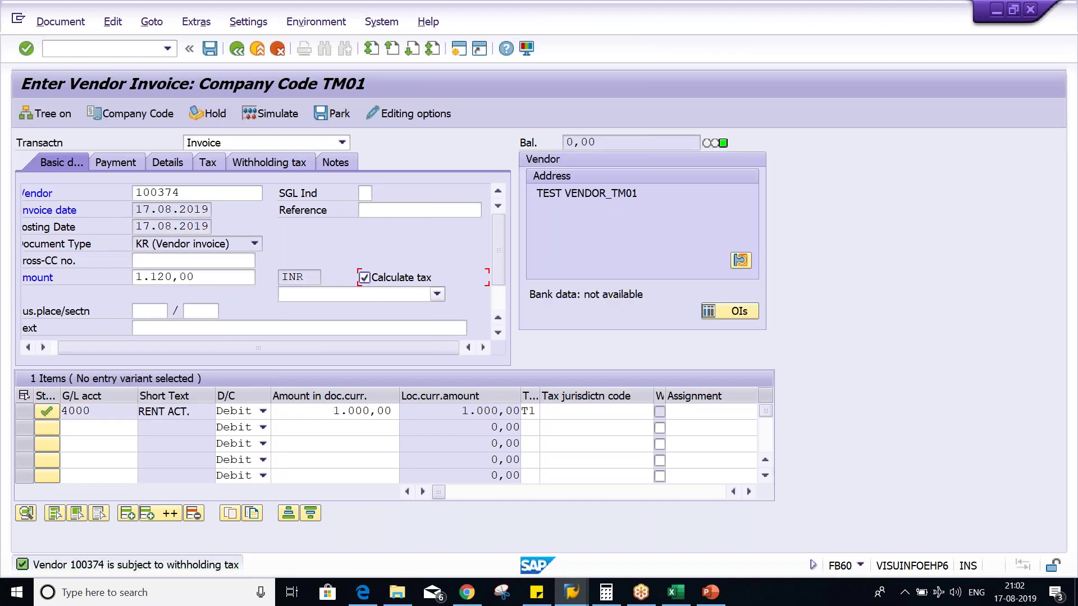
click(279, 114)
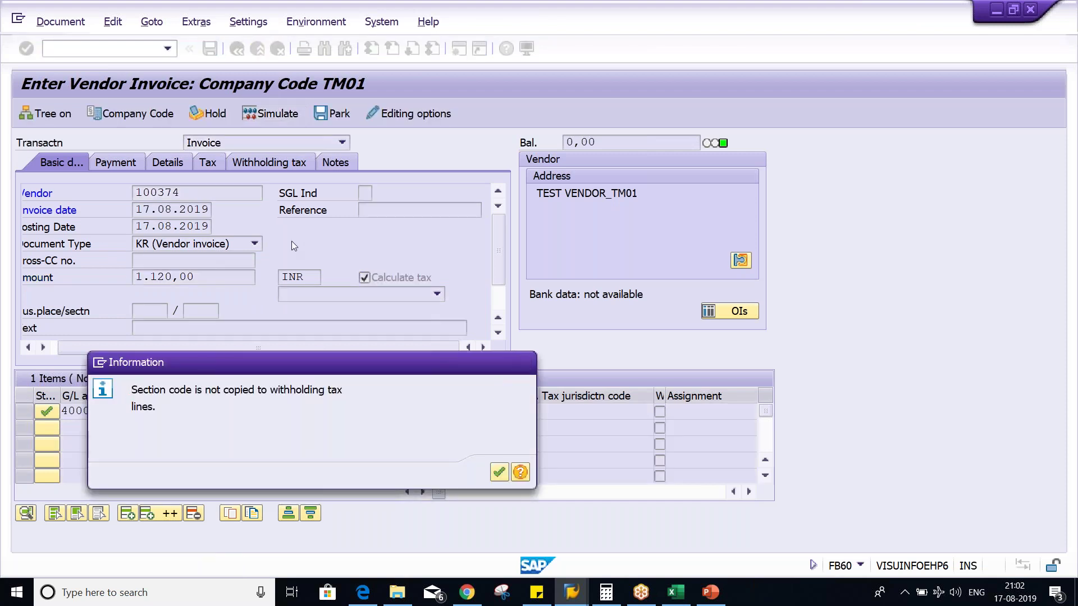
key(Return)
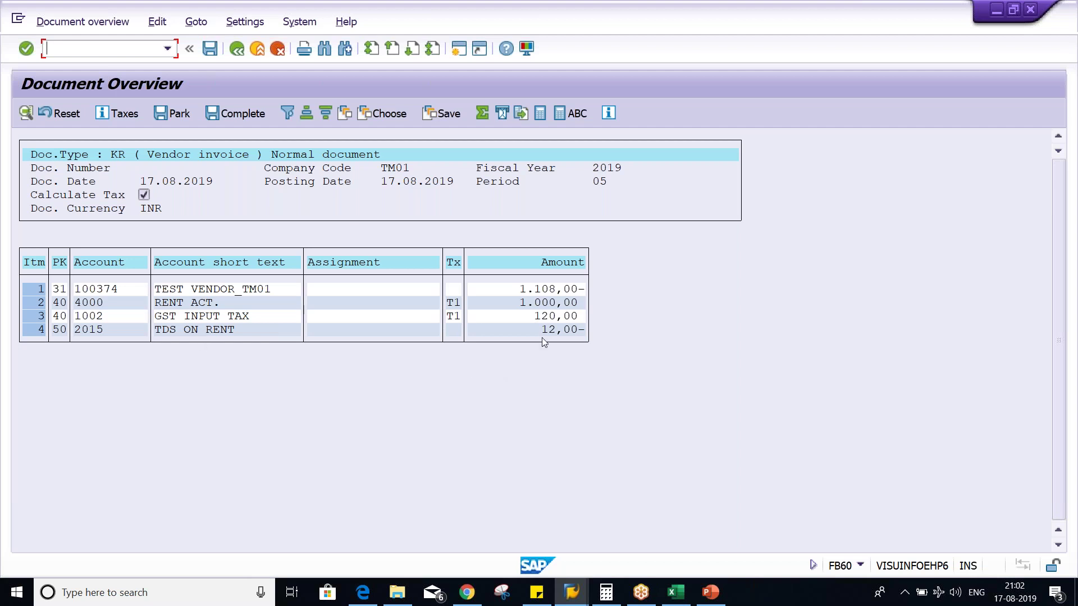
click(548, 335)
click(531, 317)
Step: Check the base amount of tax type T5, then switch to the Tax Type and Tax Code slide in PowerPoint
key(alt+Tab)
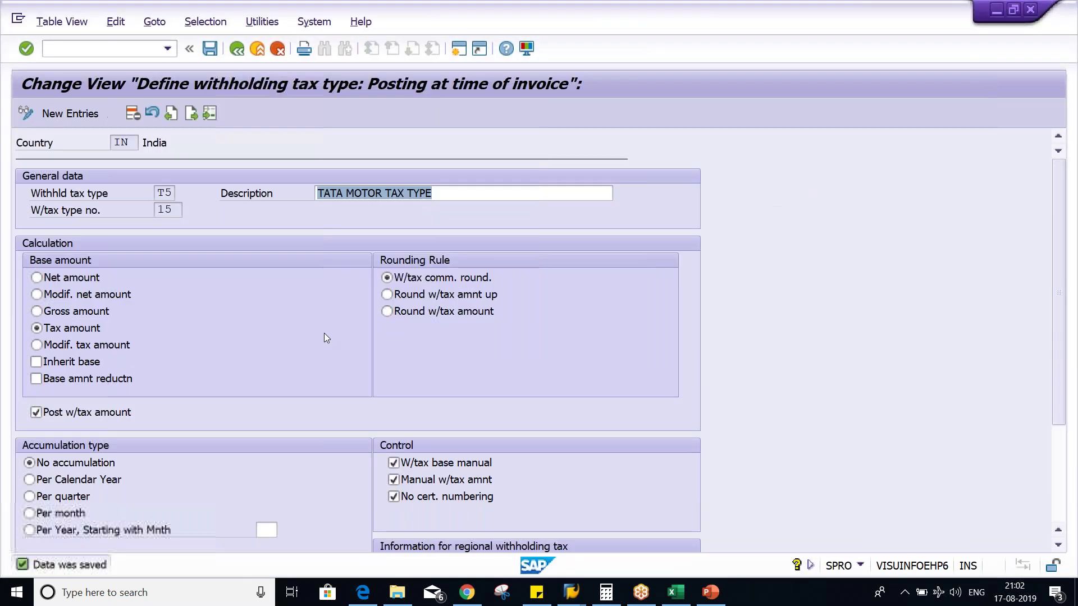
click(709, 592)
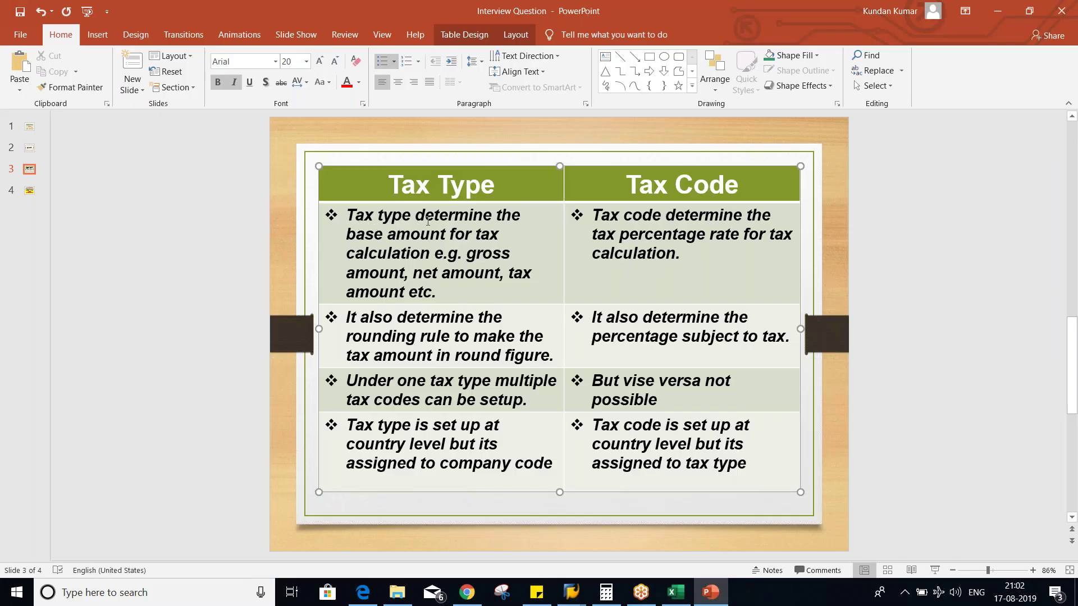
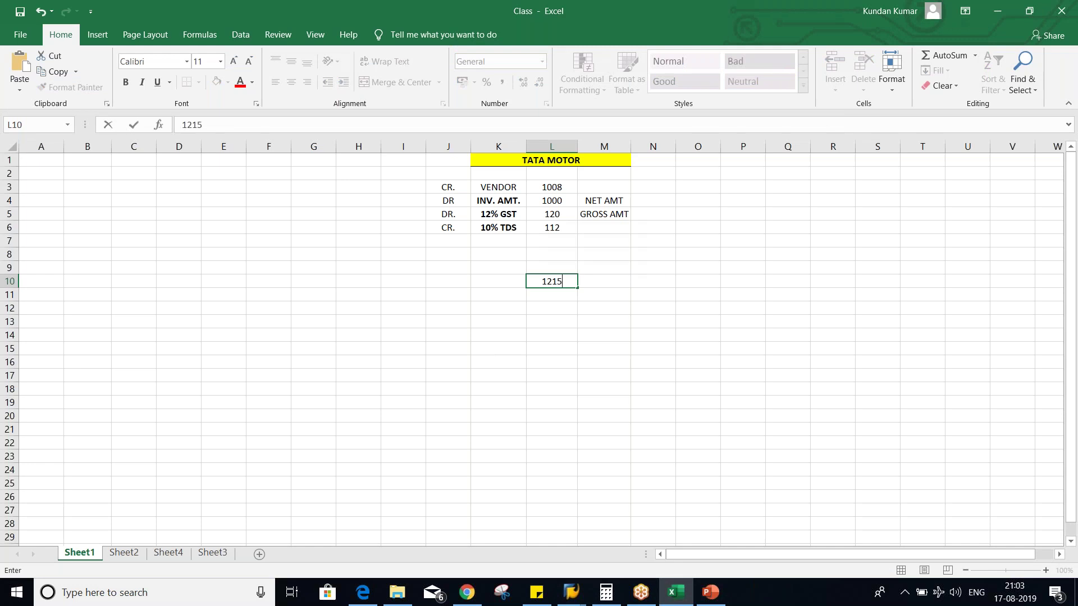
Step: Enter 1215.26 in cell L10 of the Class workbook in Excel
text(.26)
key(Return)
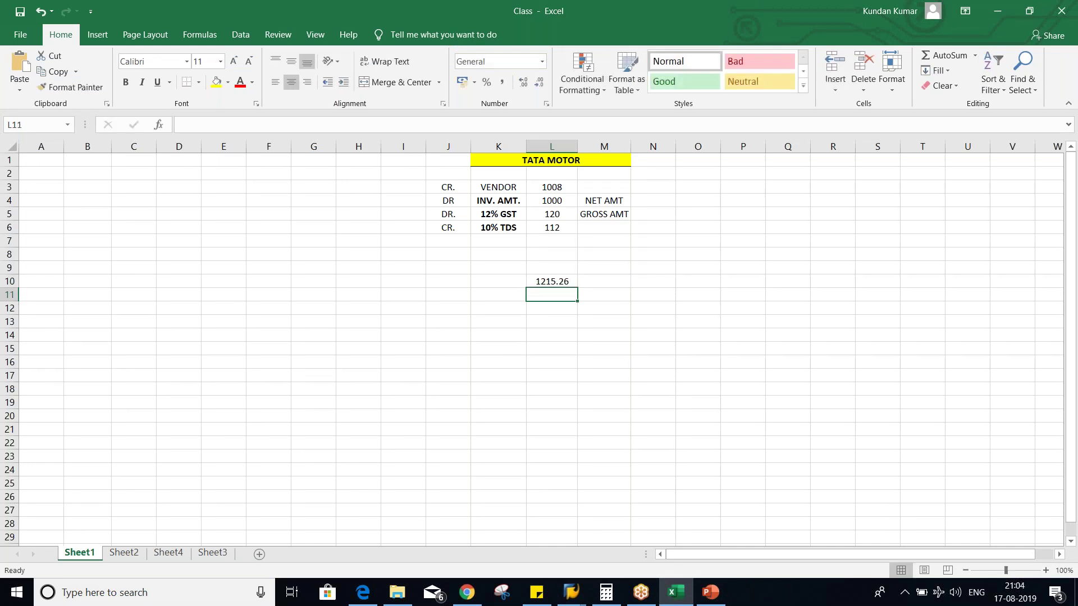
click(549, 281)
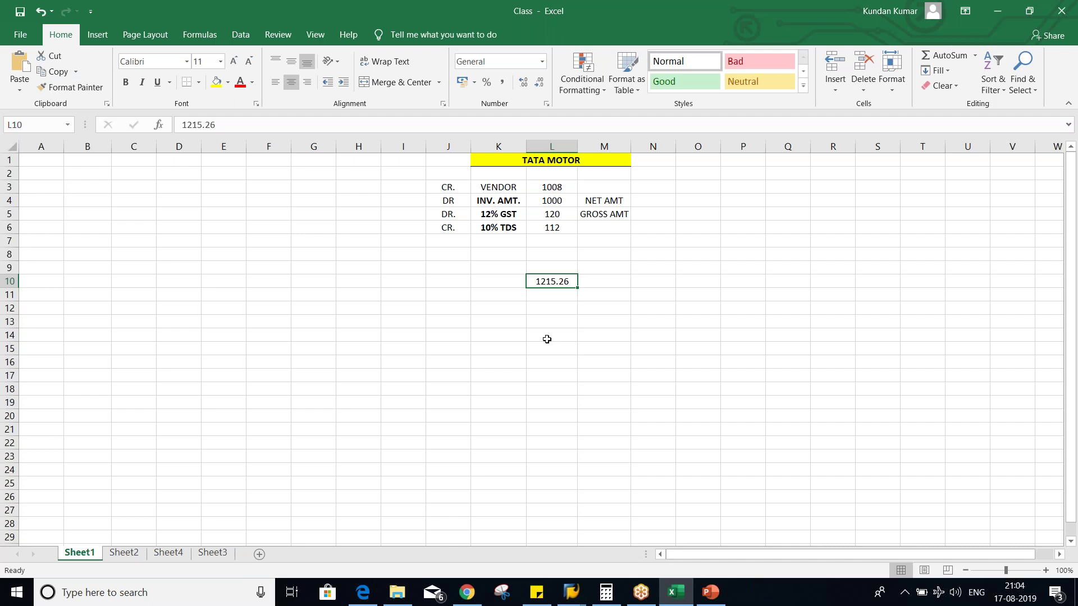
Step: Enter 1215 in cell M10 as the rounded amount beside the decimal figure
key(Right)
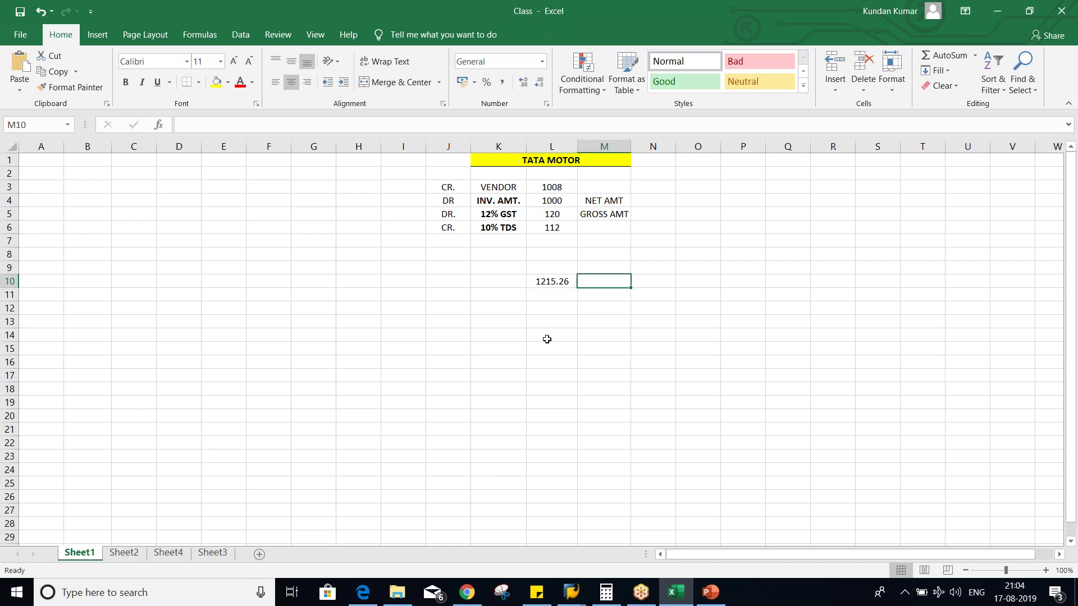
text(1215)
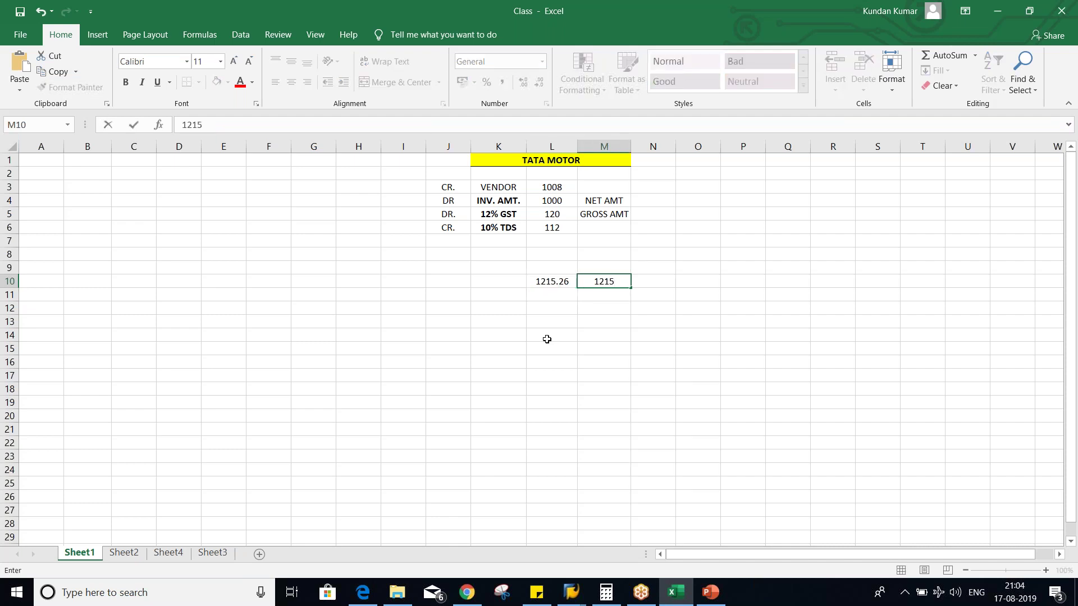
key(Return)
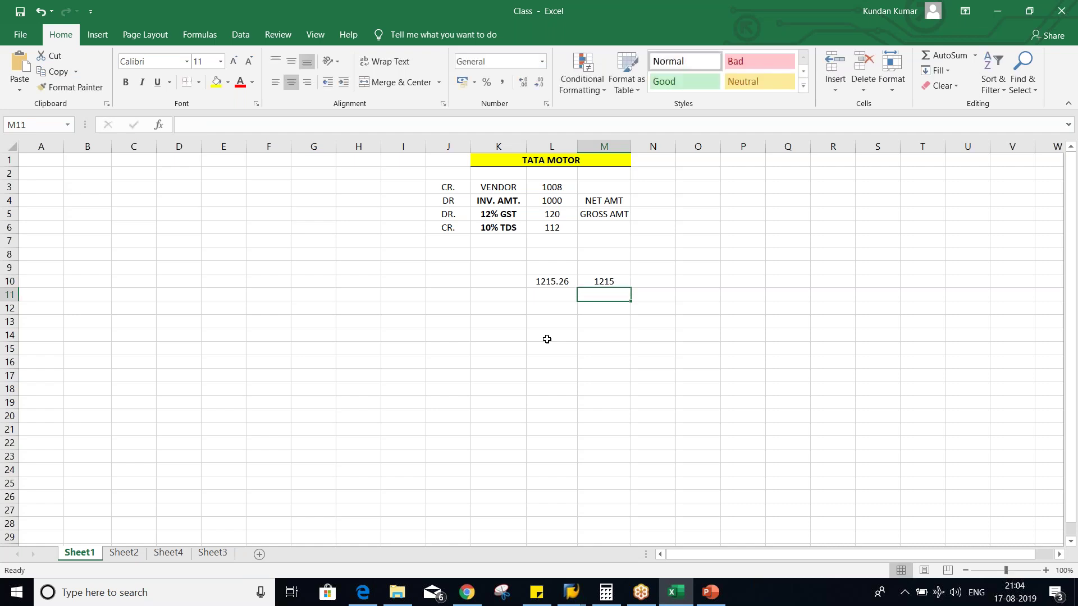
Step: Try 1216 as the rounded amount in cell M10, then set it back to 1215
key(Up)
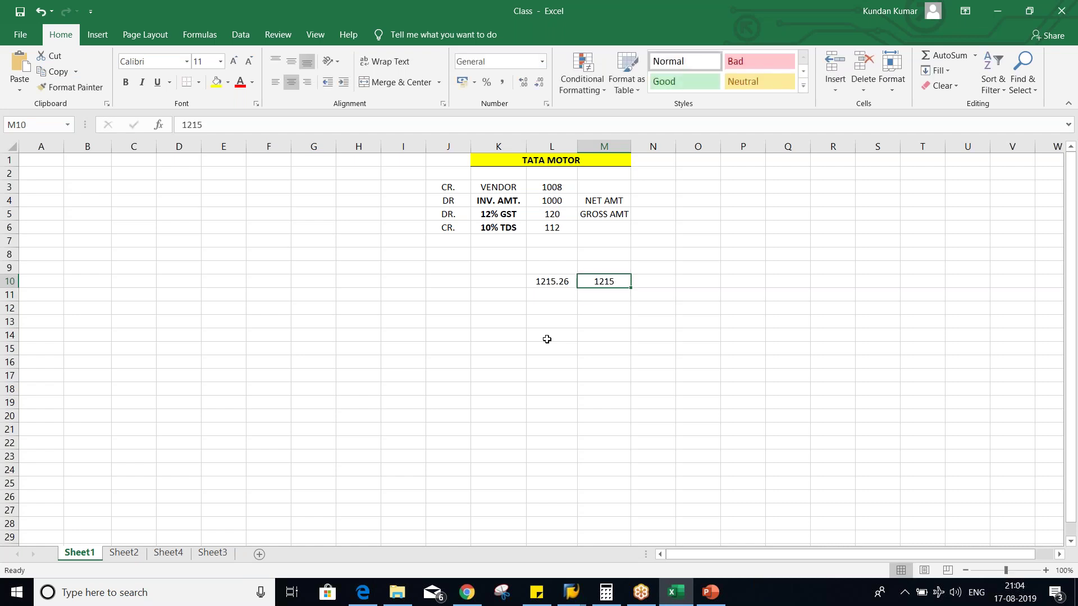
text(121)
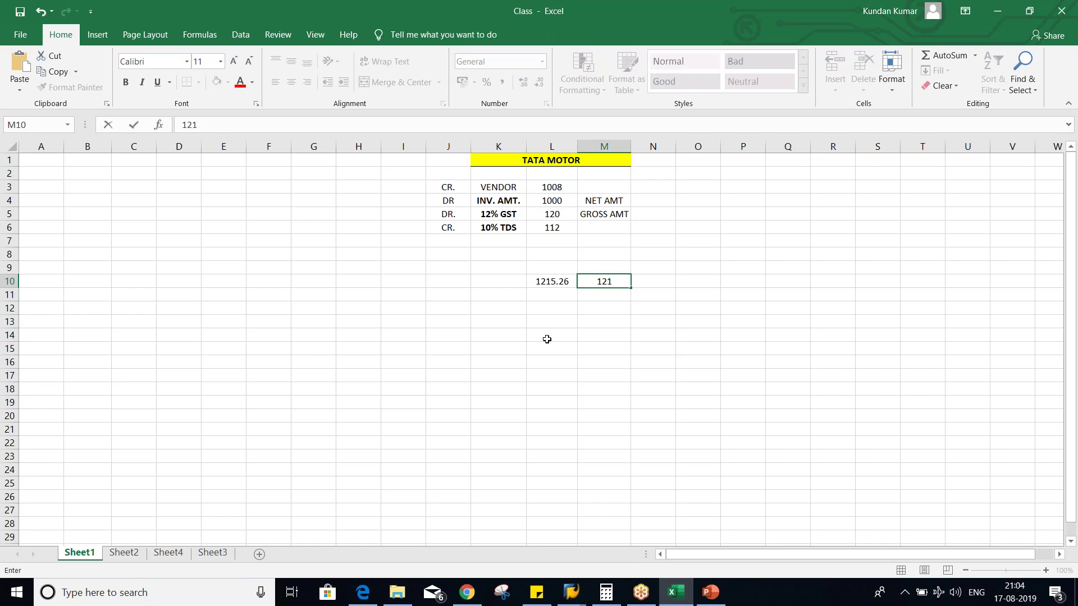
text(6)
key(Return)
key(Up)
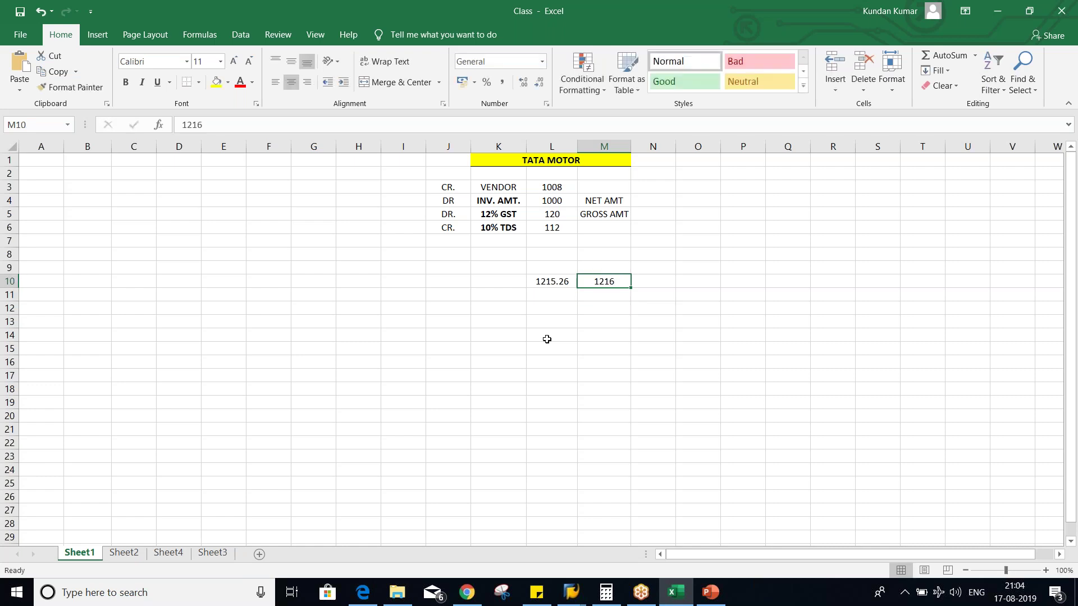
text(1215)
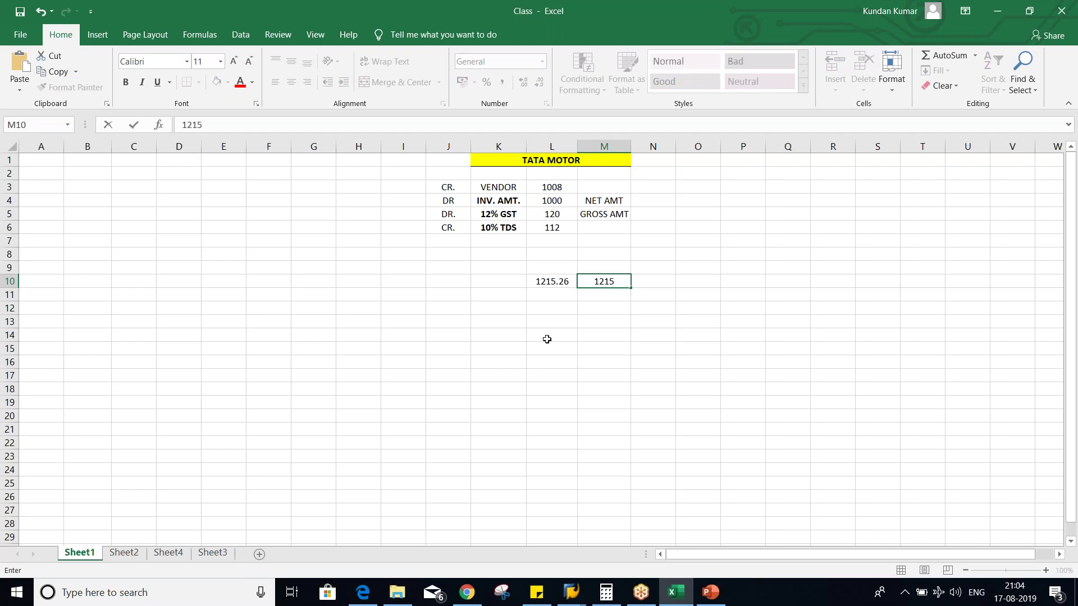
key(Return)
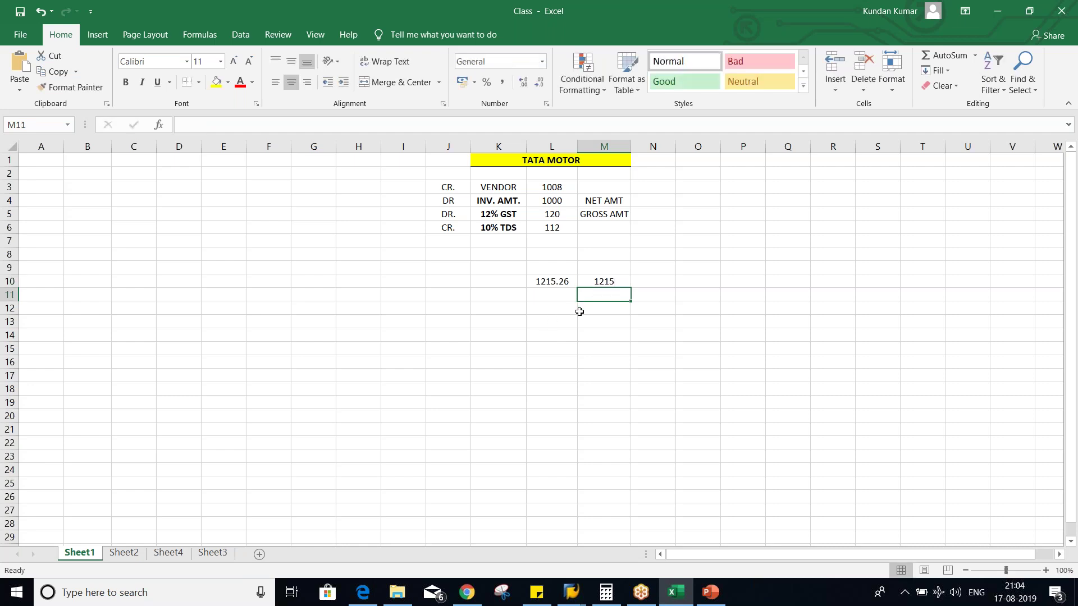
Step: Check the W/tax comm. round. rounding rule of tax type T5 in SAP, then return to the rounded amount in Excel
key(alt+Tab)
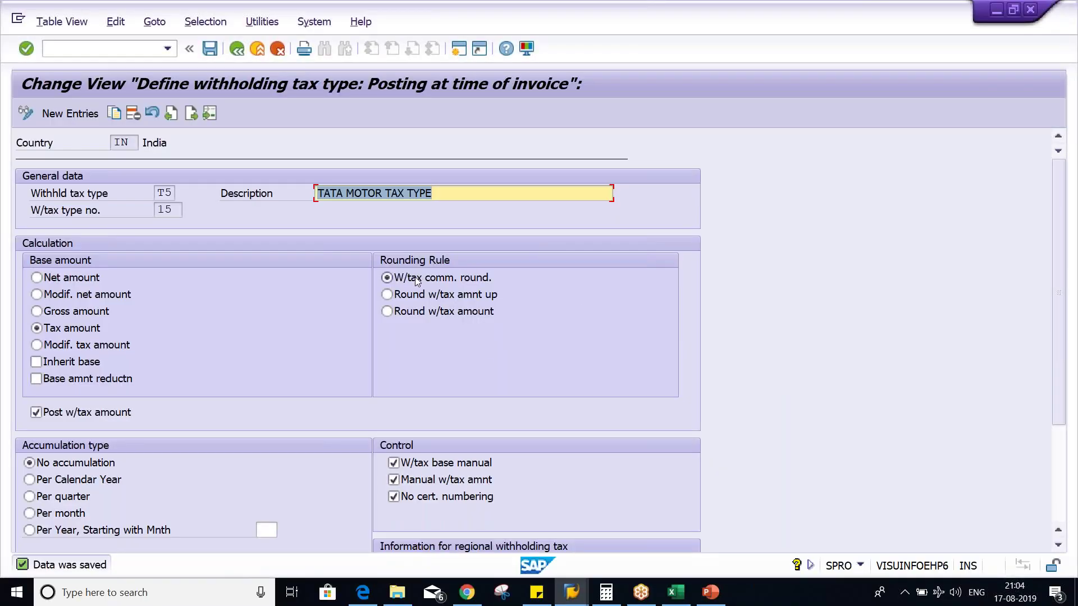
click(459, 283)
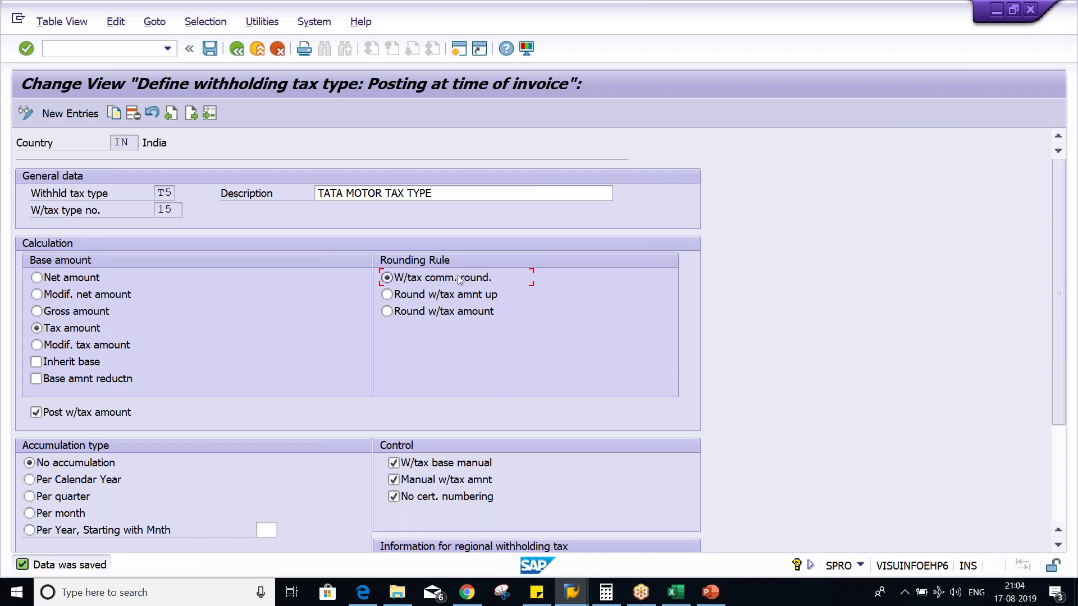
key(alt+Tab)
click(608, 280)
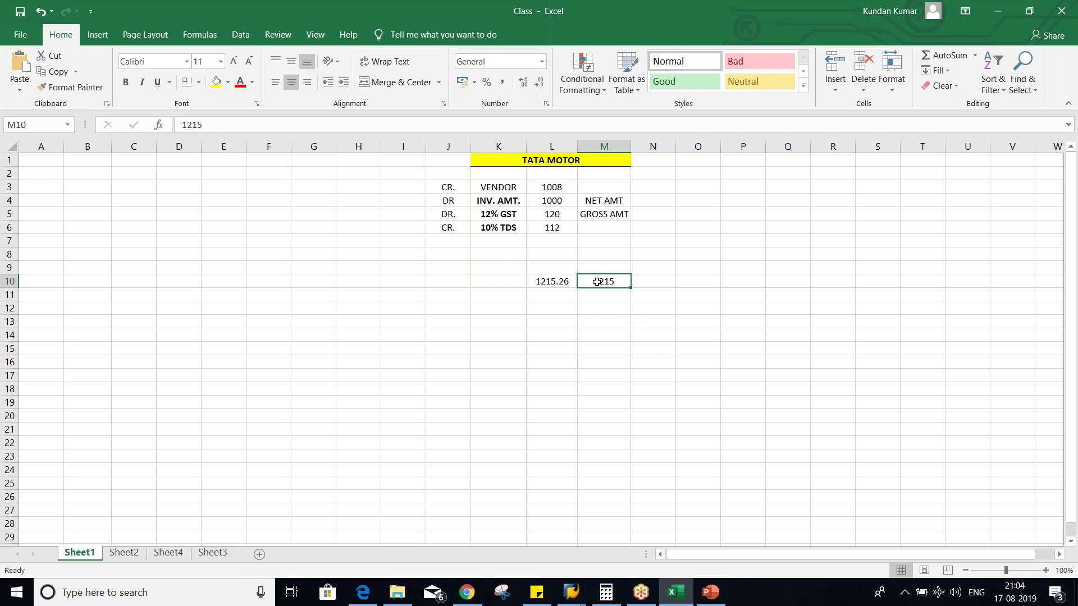
Step: Enter the rounding range 0 - .49 in cell N10 and its rounding value 0 in cell O10
click(651, 280)
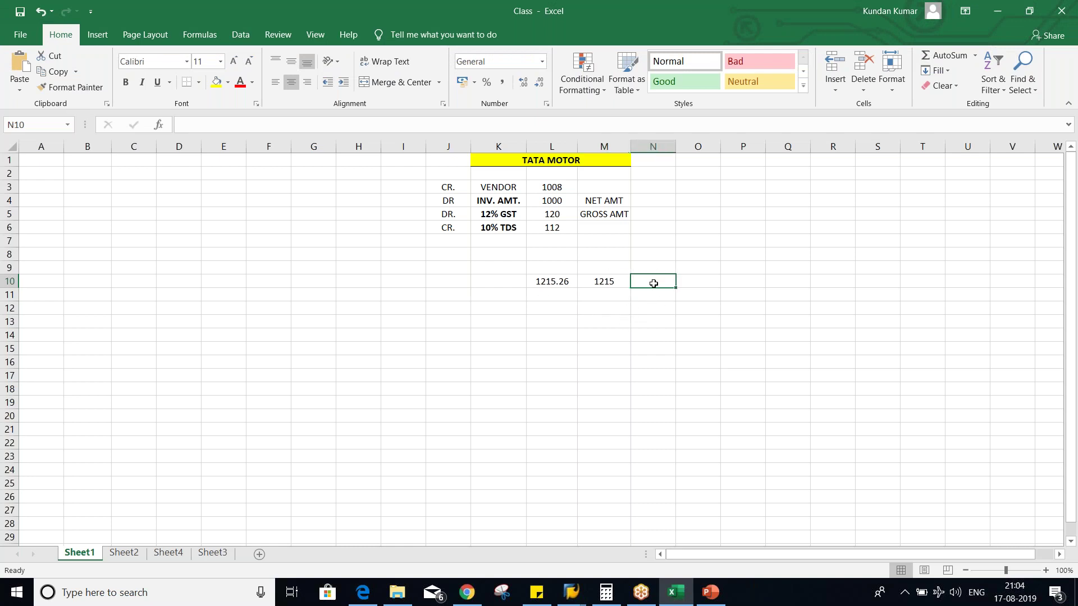
text(0)
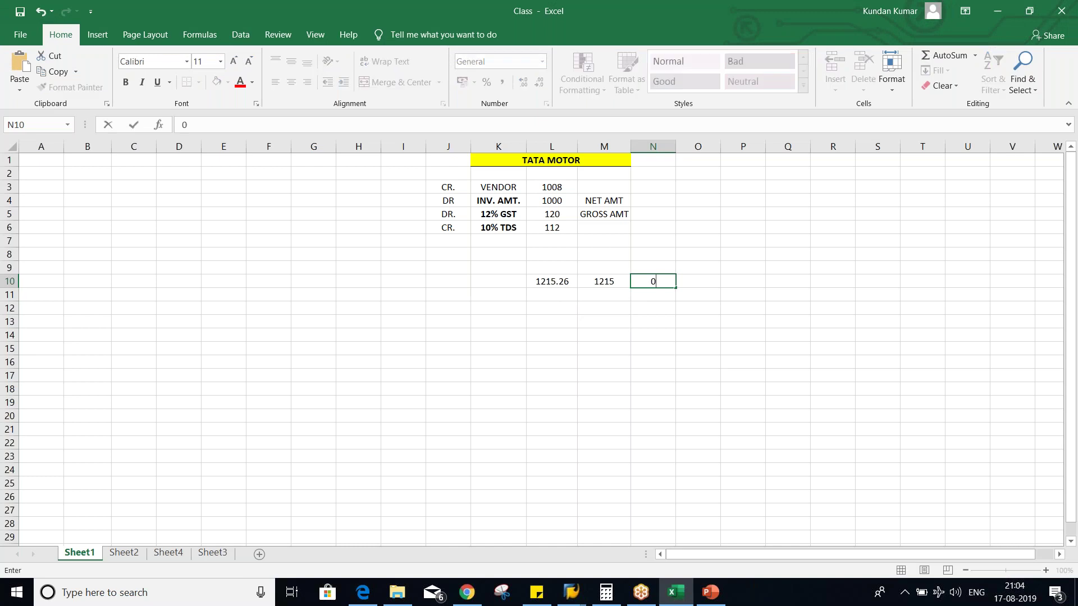
text( - .49)
key(Tab)
text(0)
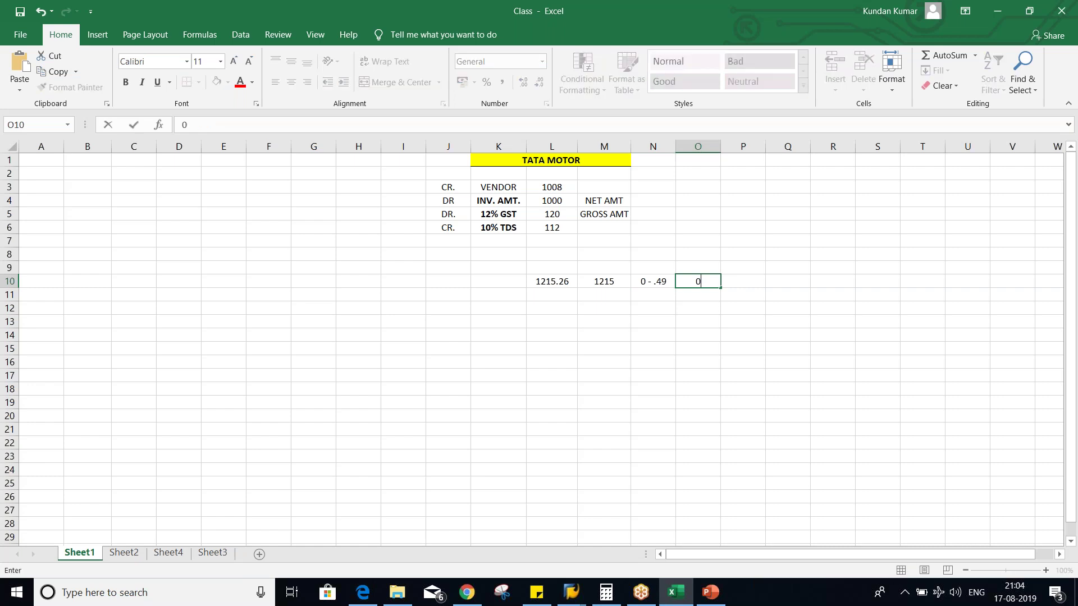
click(686, 366)
click(665, 291)
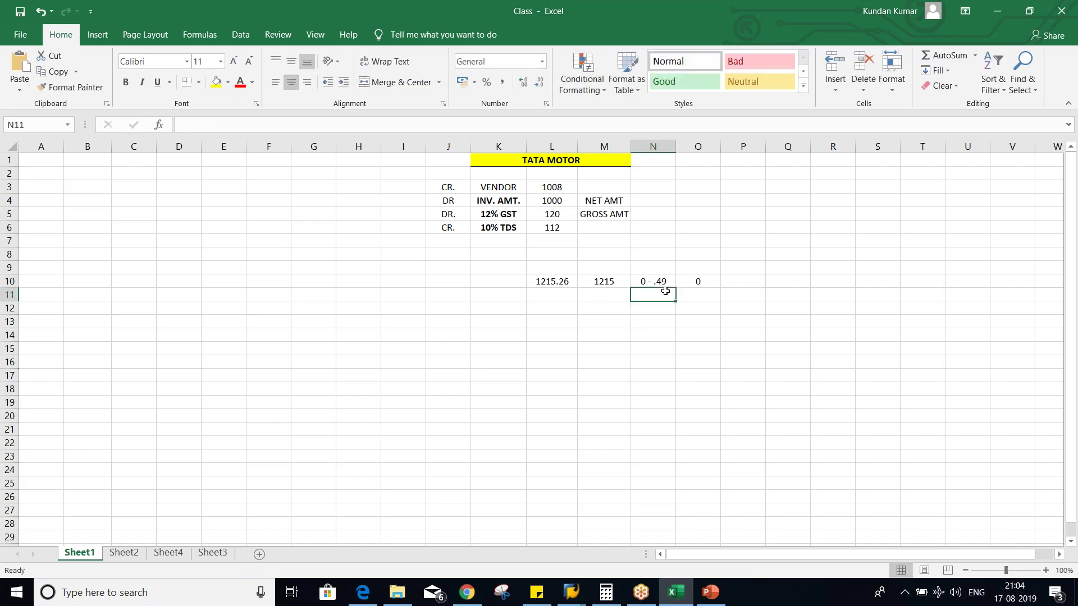
Step: Change the lower limit of the range in cell N10 so it reads .01- .49
click(638, 279)
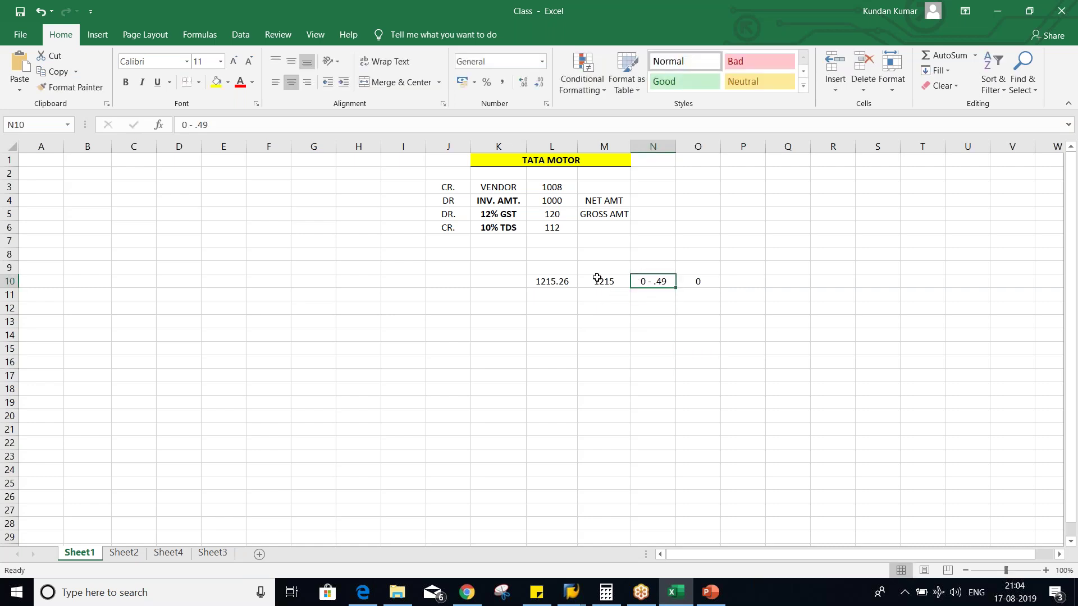
click(181, 122)
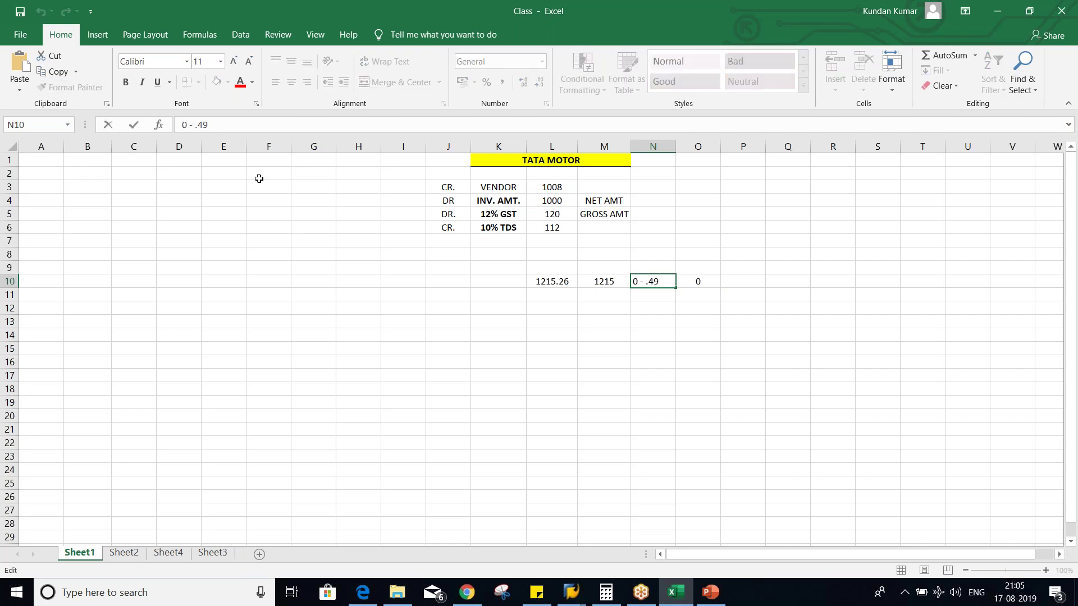
text(.)
text(1)
key(BackSpace)
key(BackSpace)
text(1)
key(Return)
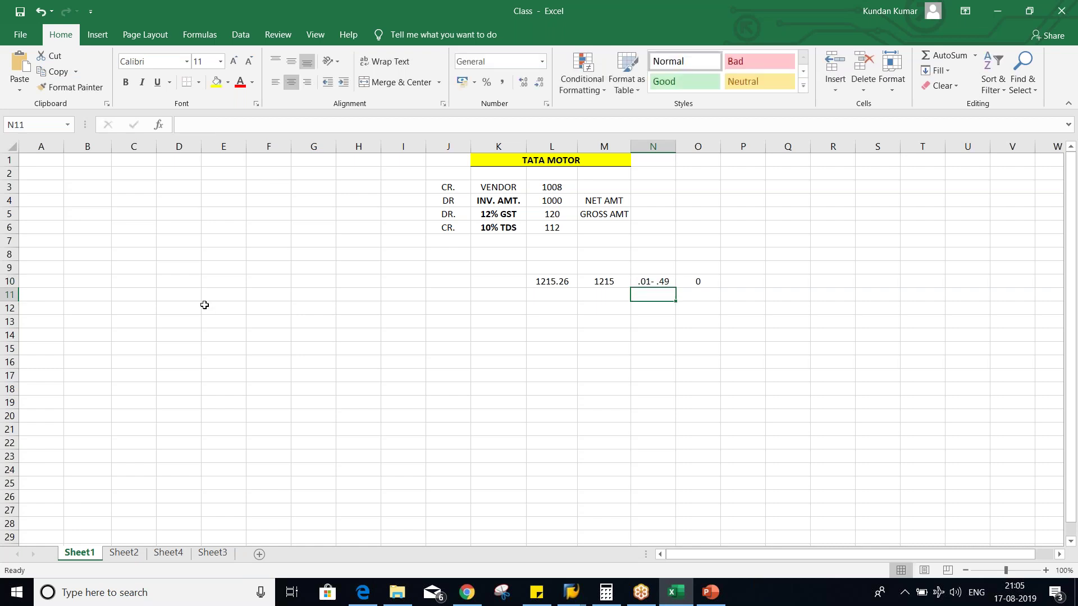
Step: Compare the amount in L10 with the range in N10, its rounding value in O10 and the rounded amount in M10
click(669, 283)
click(686, 280)
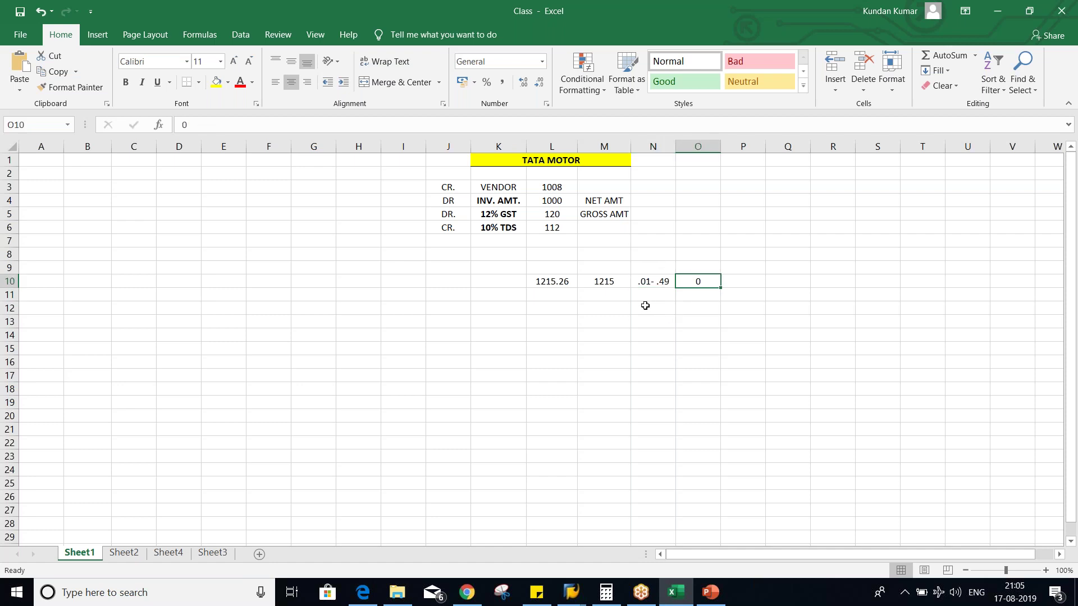
click(533, 283)
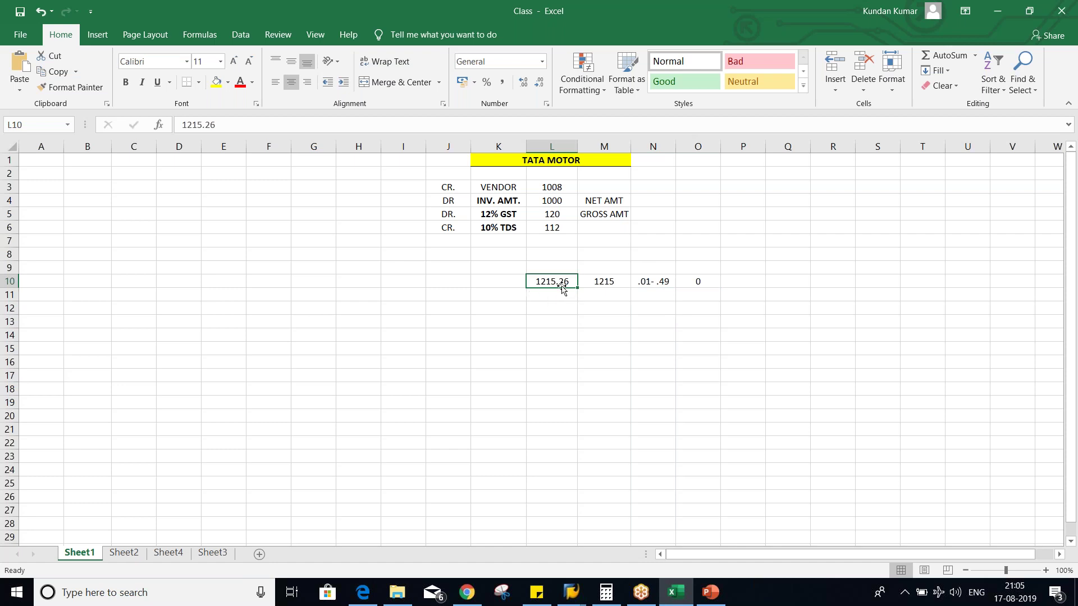
click(640, 282)
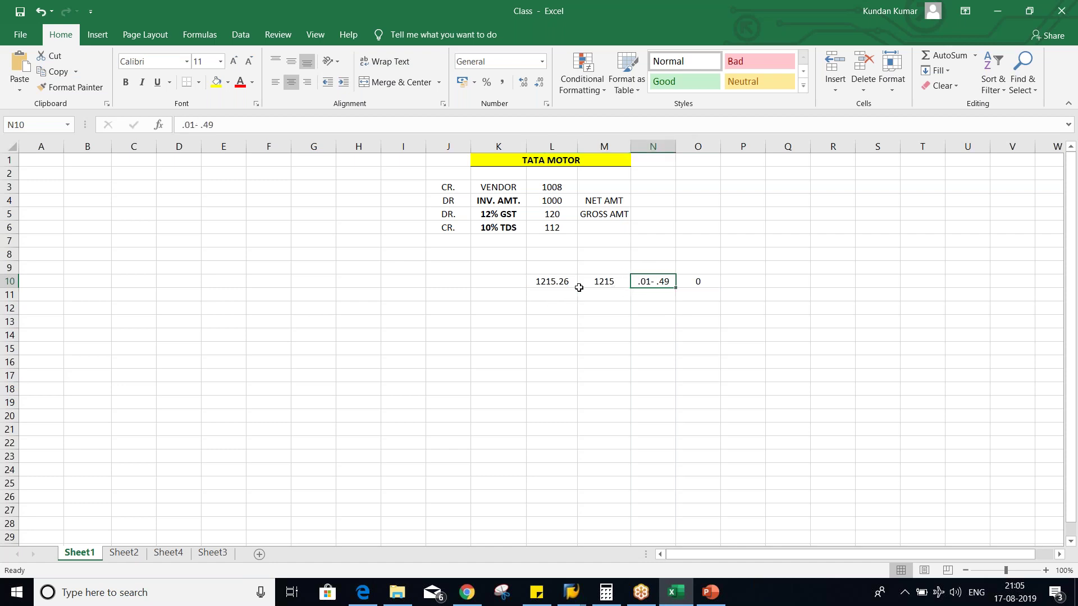
click(560, 283)
click(712, 281)
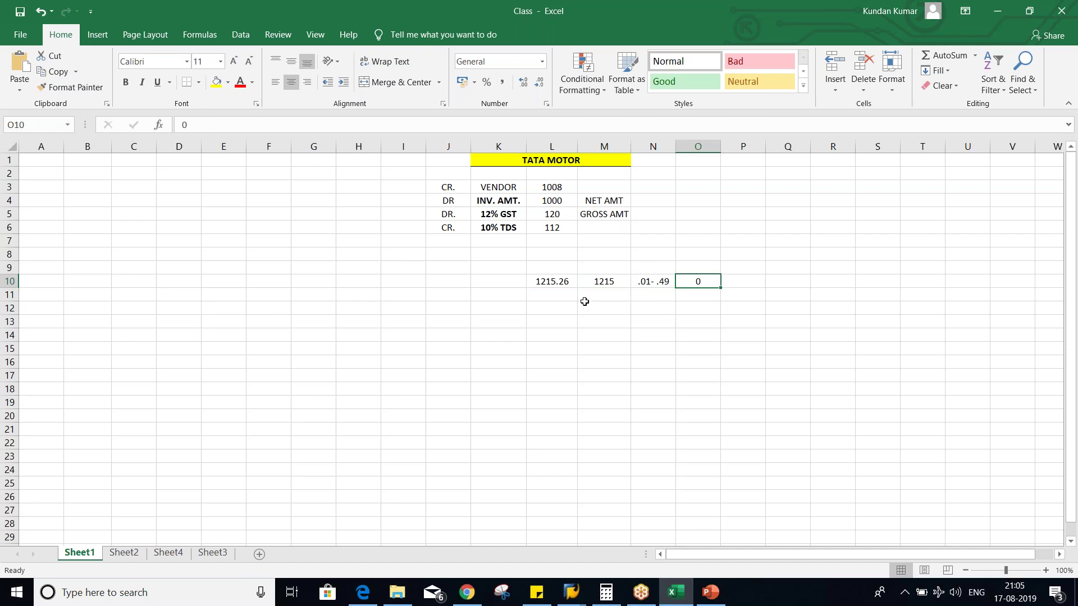
click(548, 284)
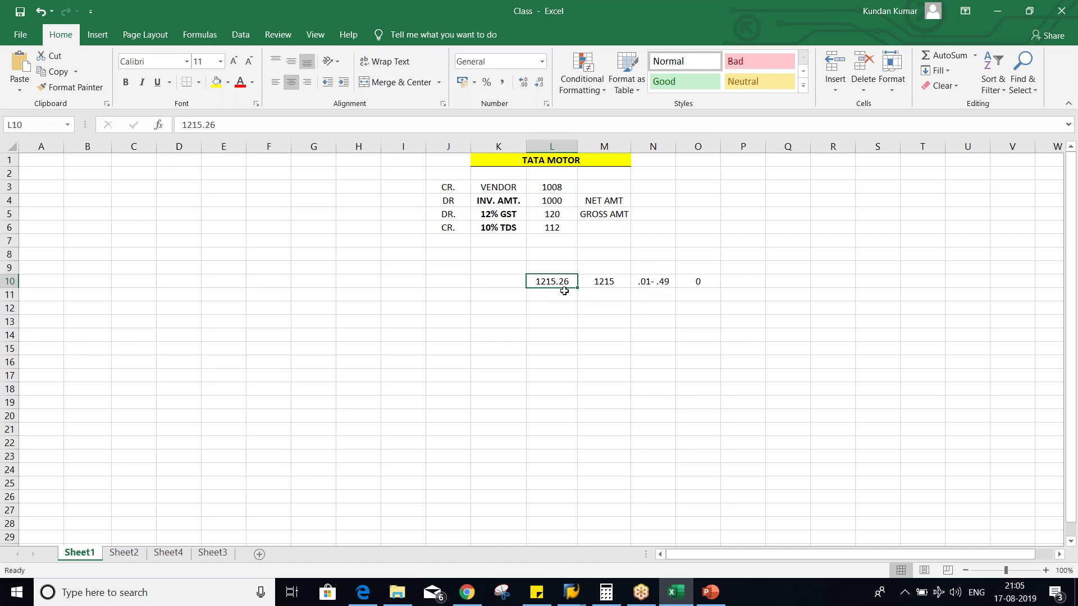
click(602, 281)
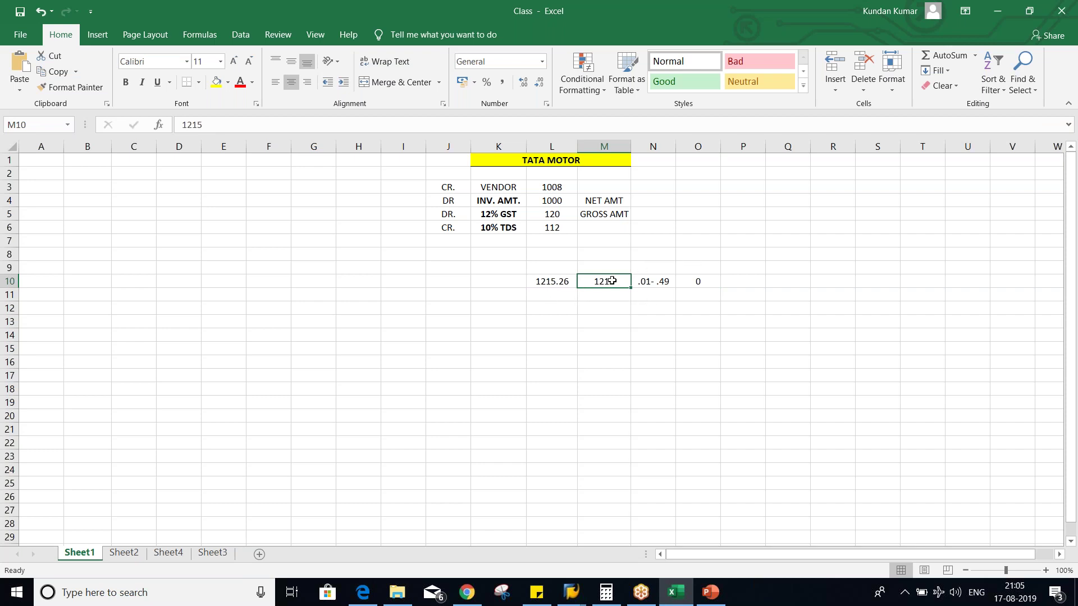
Step: Enter the second rounding range .5 - .99 in cell N11 with the rounding value 1 in cell O11
click(650, 293)
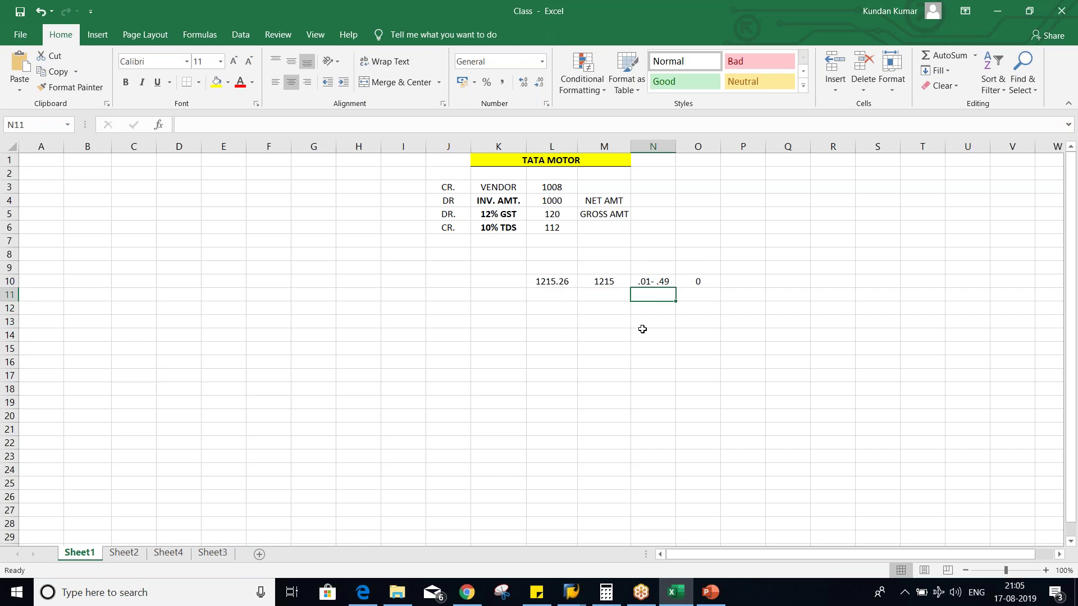
text(.5)
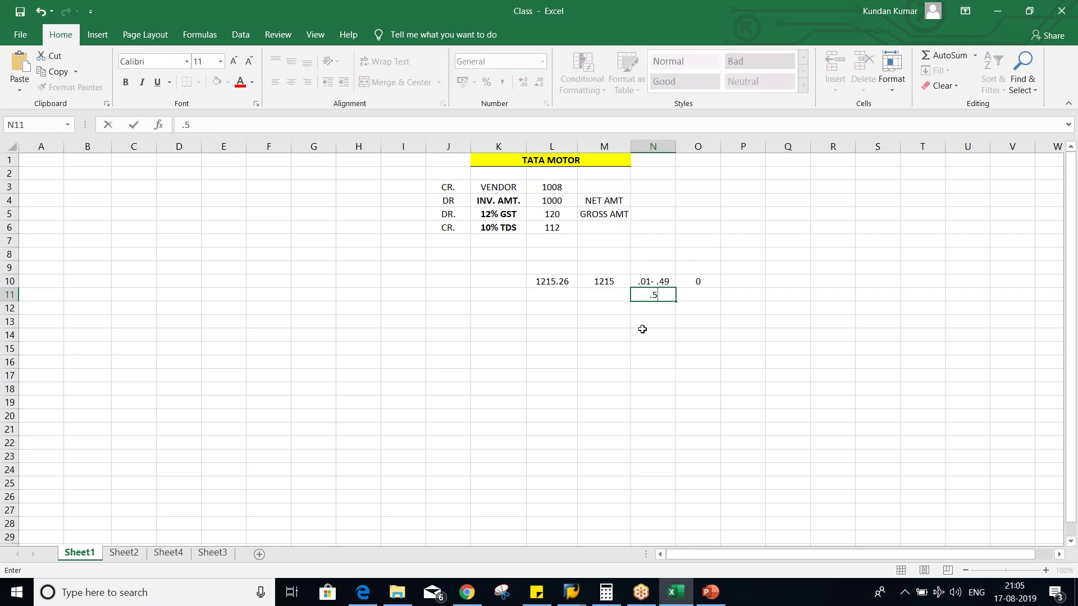
text(-)
key(BackSpace)
text(-)
text( 99)
key(BackSpace)
key(BackSpace)
text(.99)
key(Tab)
text(1)
key(Return)
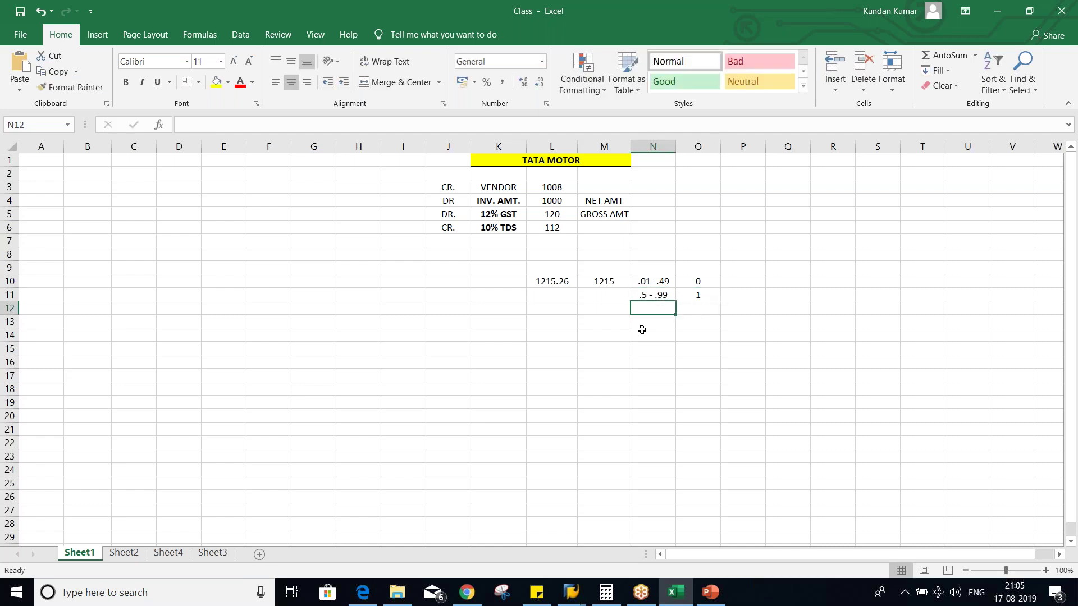
Step: Change the sample amount in cell L10 to 1215.62 and compare it with the rounded amount in M10
click(527, 282)
click(240, 121)
key(BackSpace)
key(BackSpace)
text(62)
key(Return)
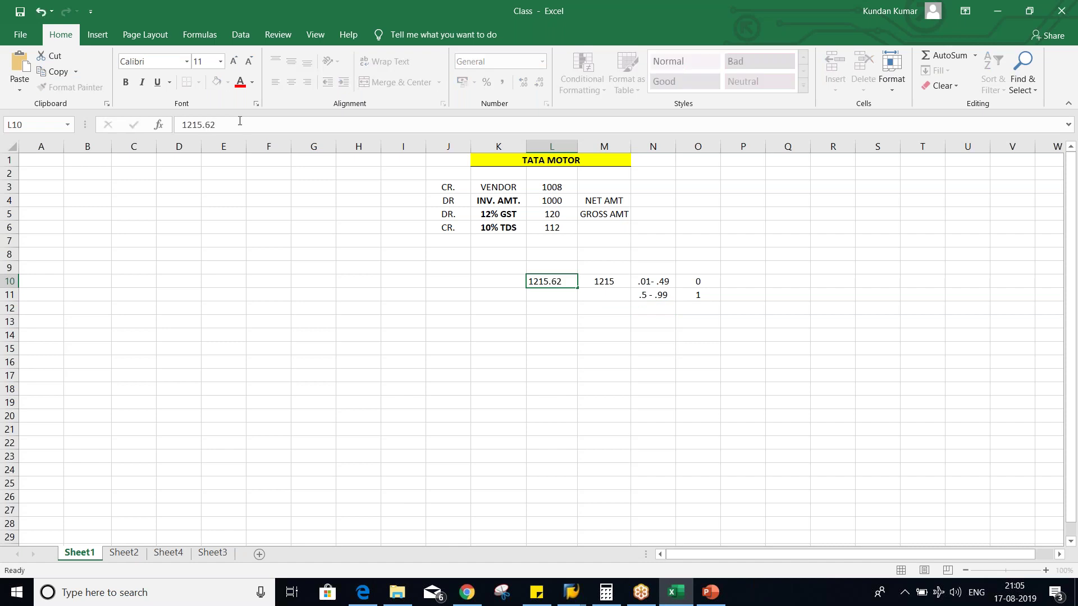
click(604, 282)
click(545, 281)
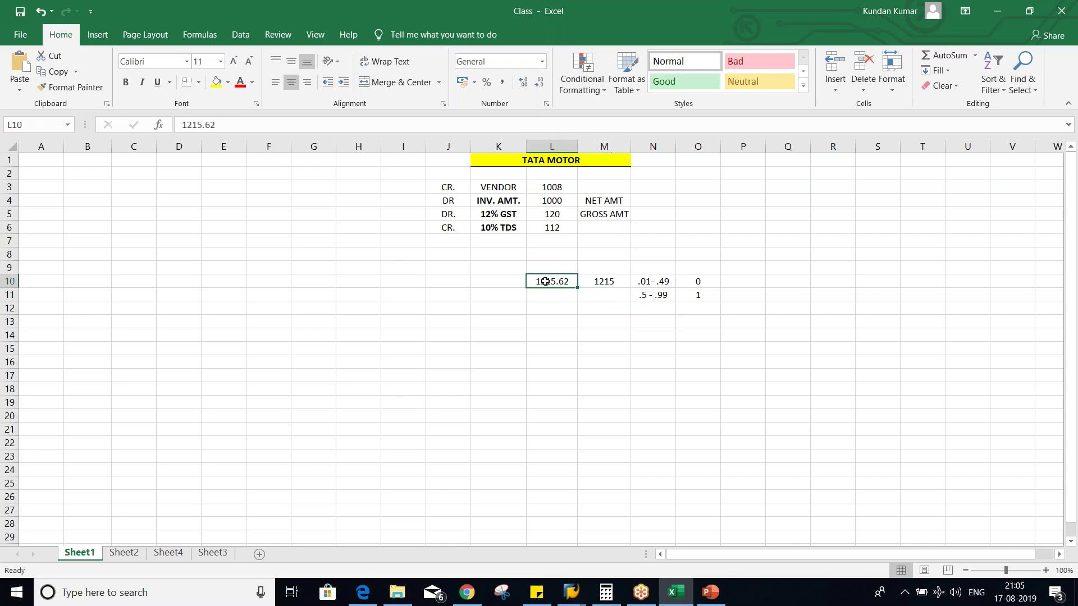
Step: Correct the range in cell N11 to read .50 - .99
click(656, 294)
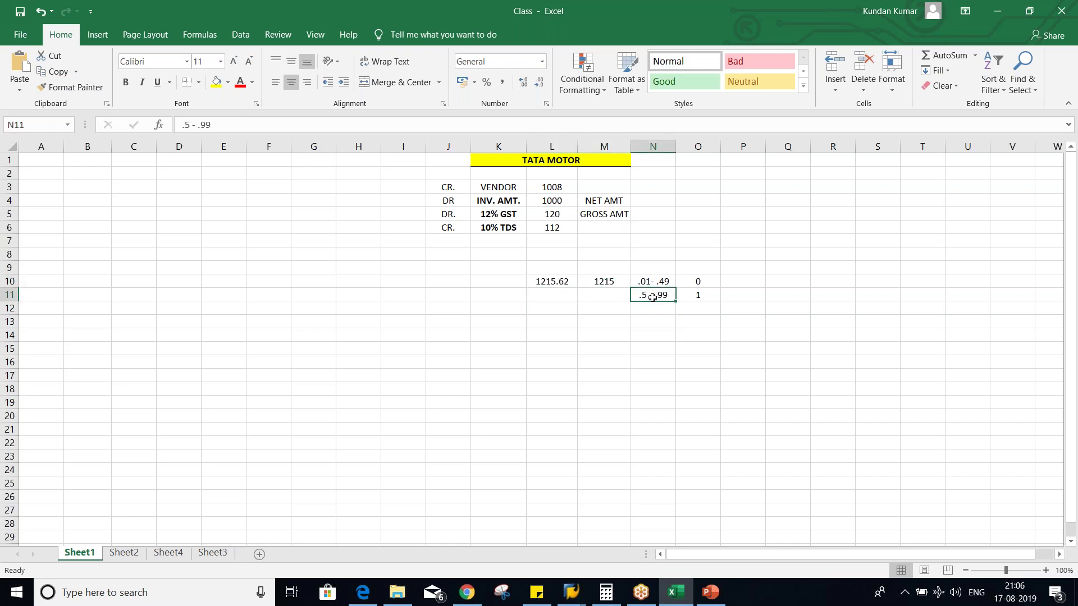
click(189, 128)
text(0)
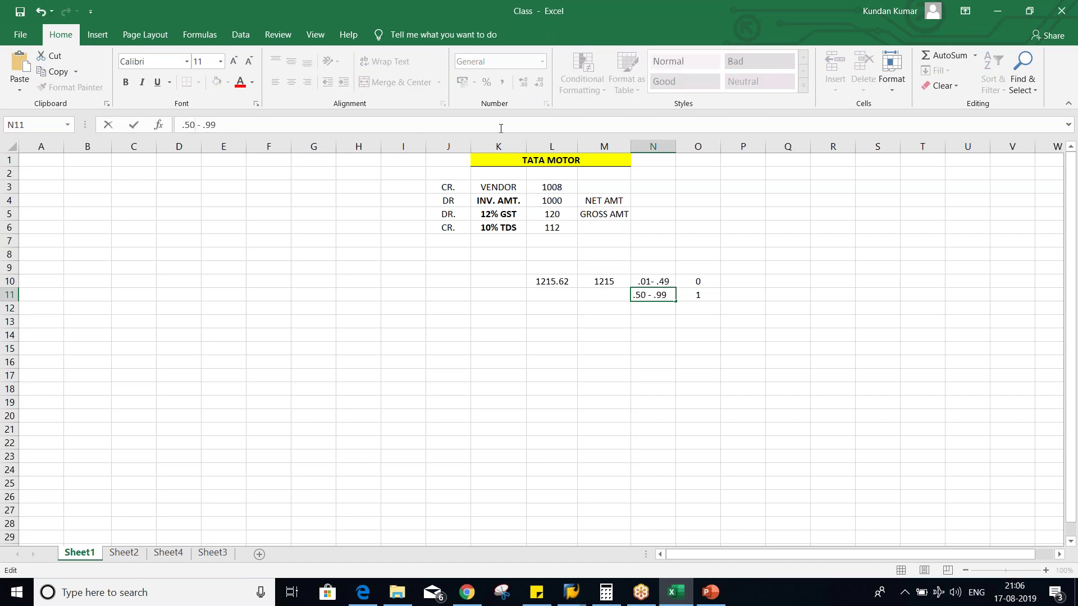
key(Return)
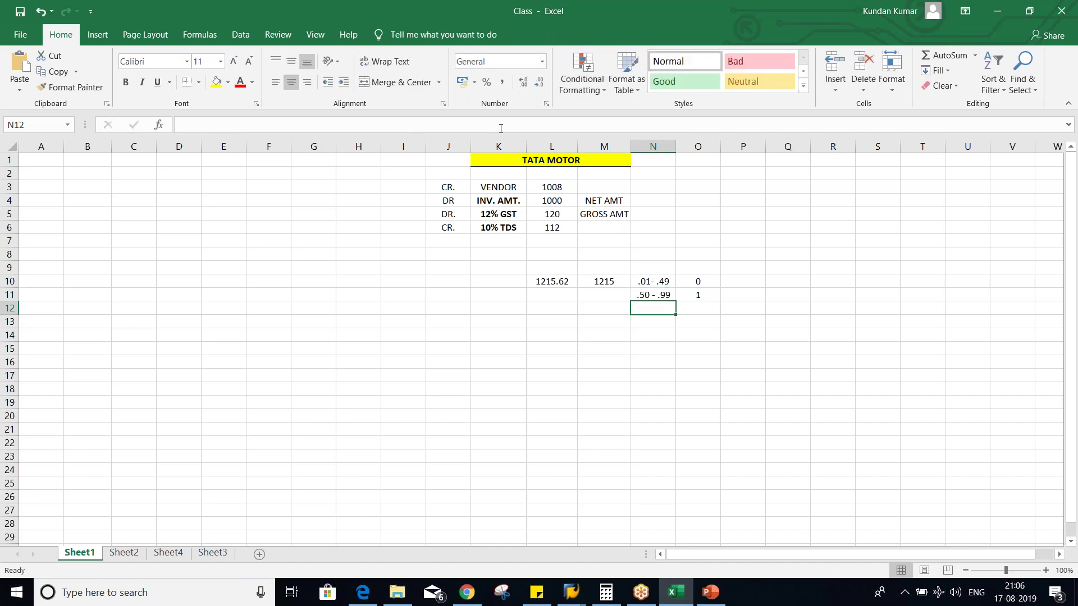
Step: Compare the decimals of the amount in L10 with the range in N11 and its rounding value in O11
click(656, 293)
click(565, 282)
click(664, 294)
click(696, 293)
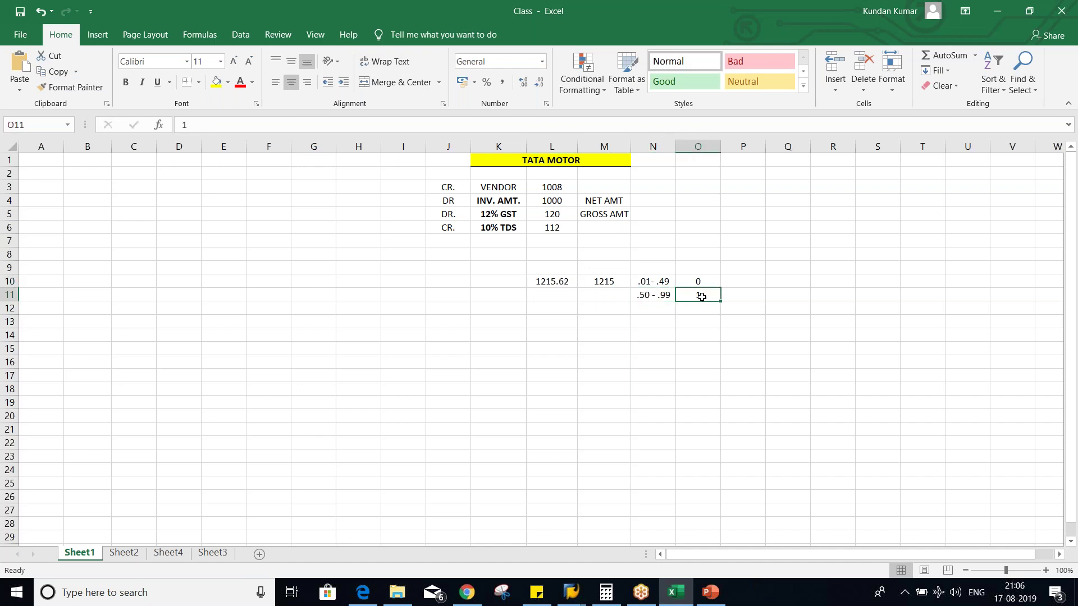
click(668, 293)
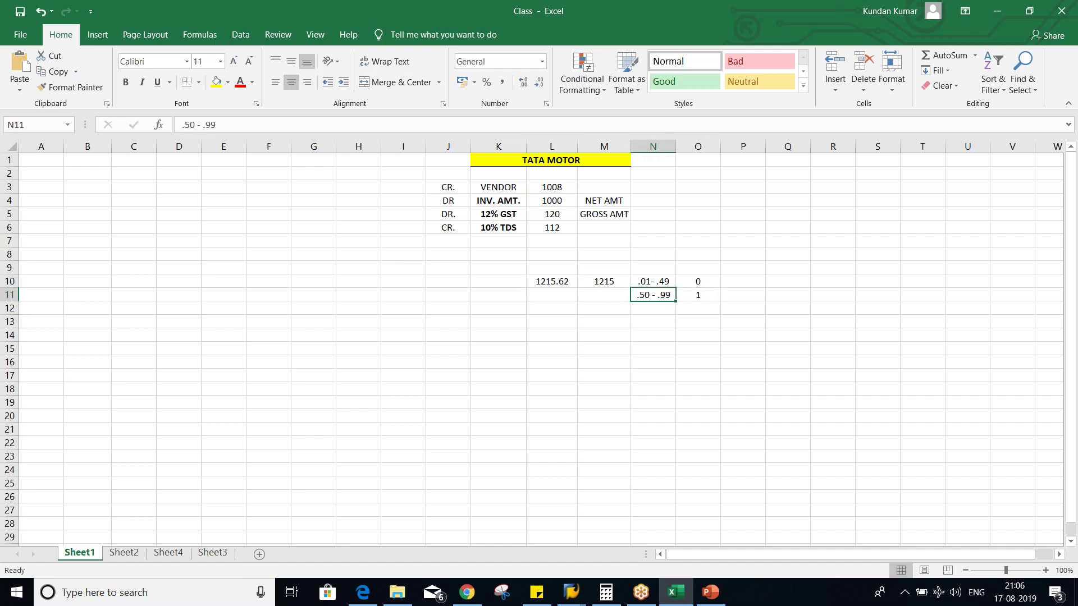
click(701, 295)
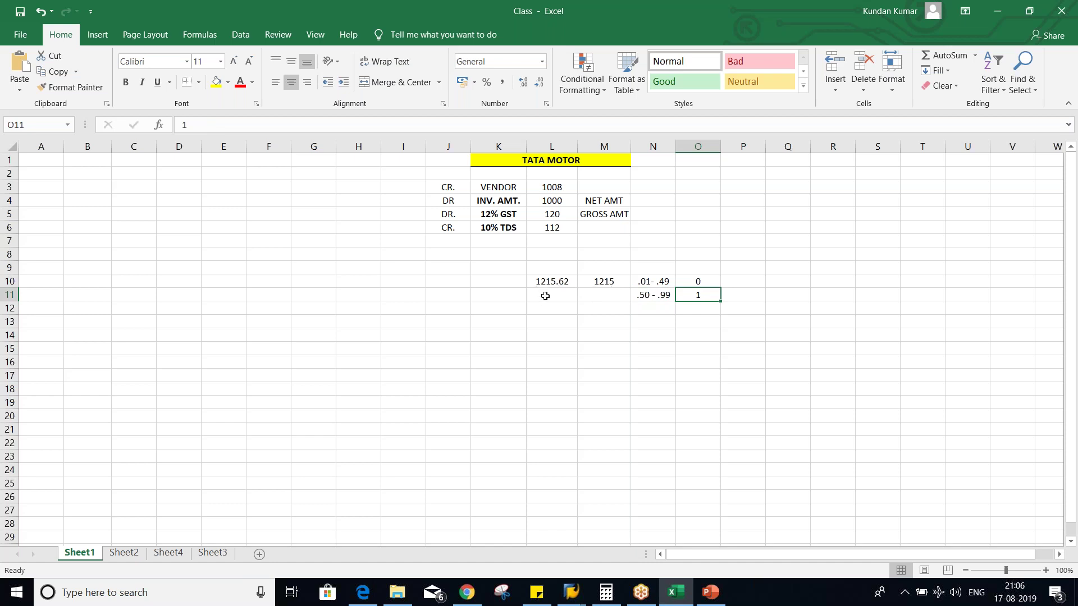
Step: Change the rounded amount in cell M10 to 1216
click(611, 281)
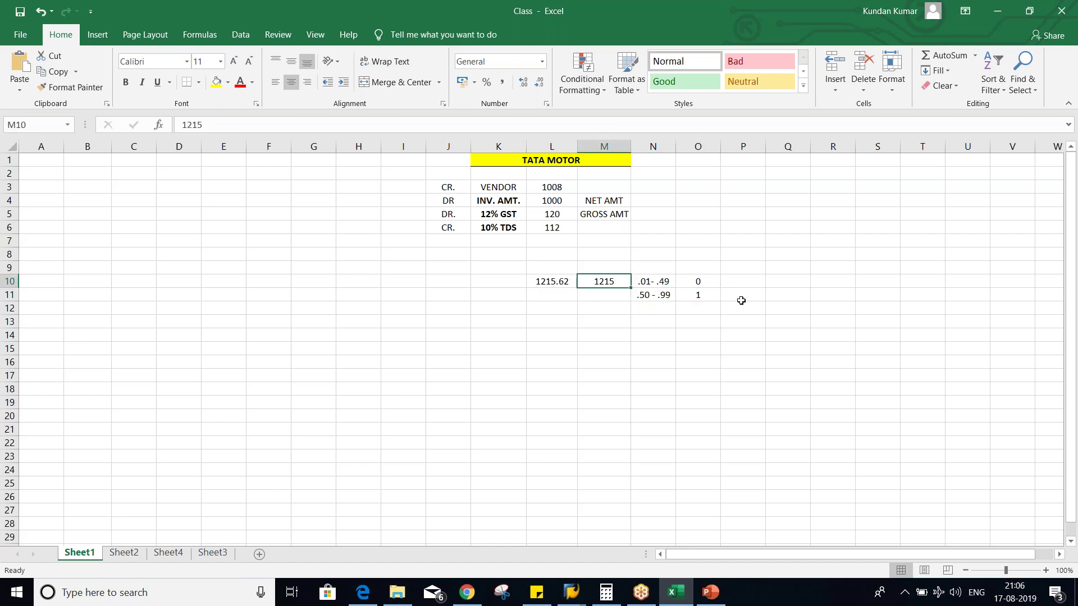
text(1216)
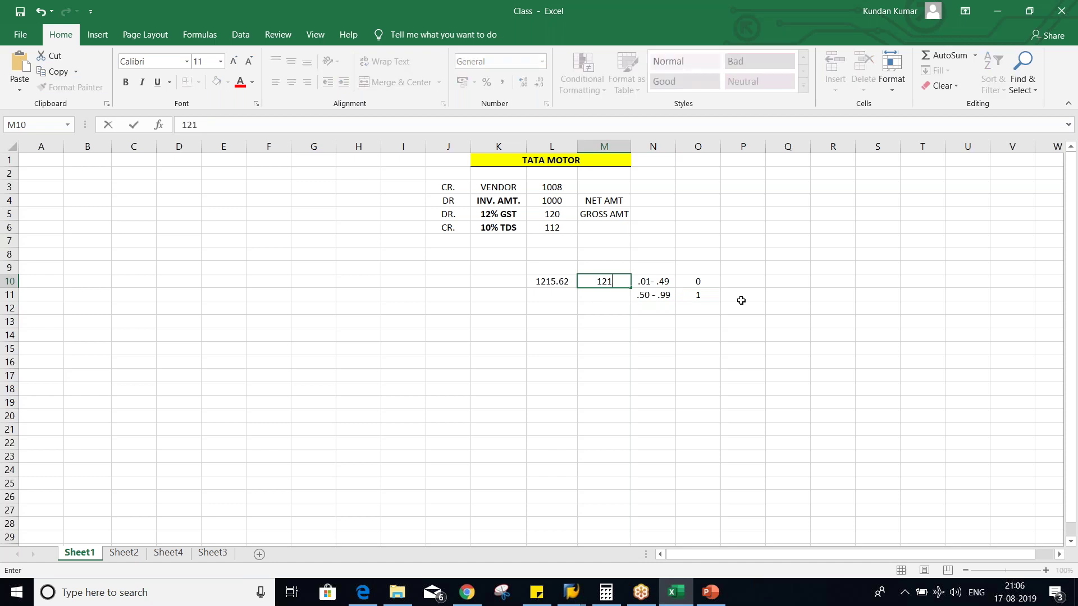
key(Return)
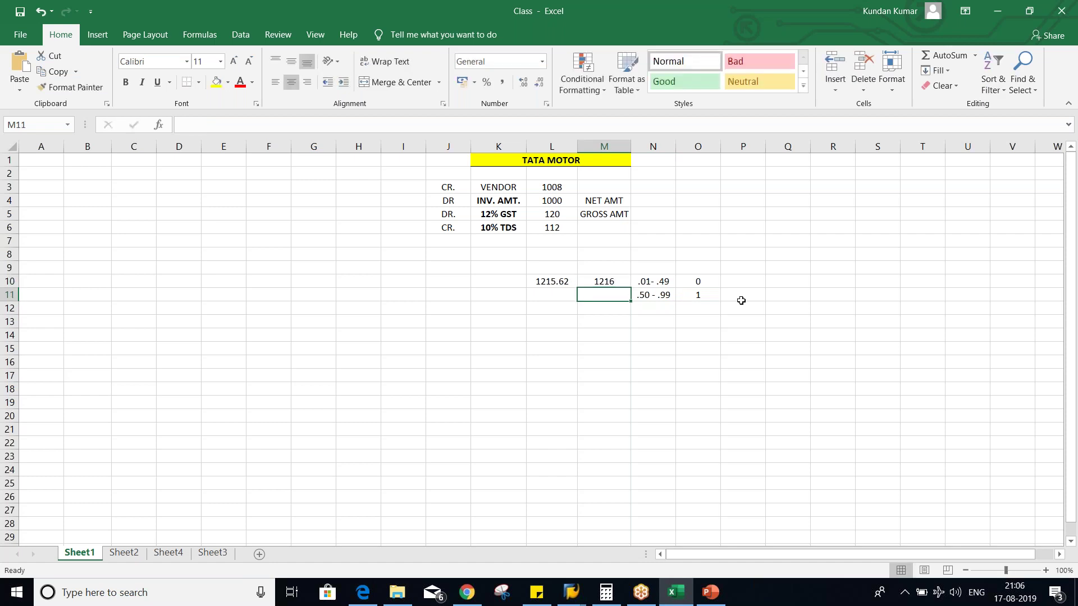
Step: Switch to the SAP settings of withholding tax type T5 and select the rounding rule Round w/tax amount
key(alt+Tab)
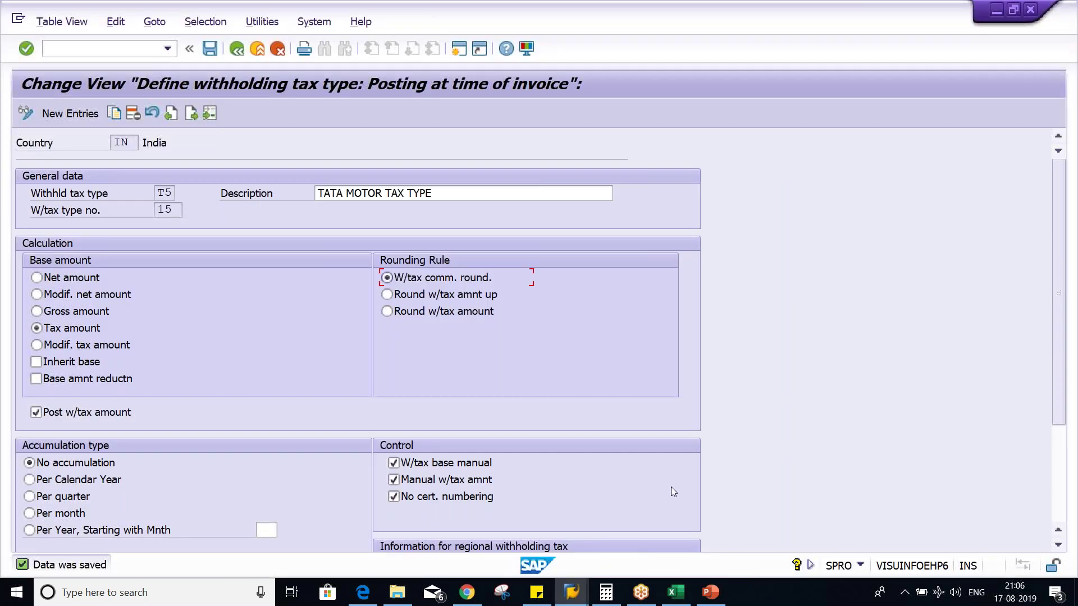
key(alt+Tab)
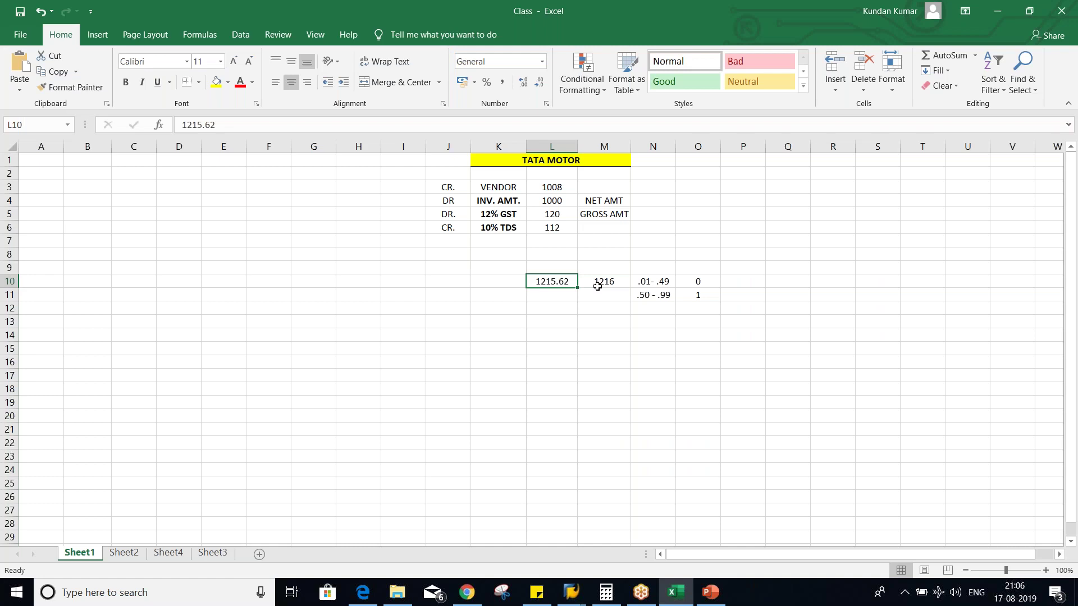
click(597, 286)
key(alt+Tab)
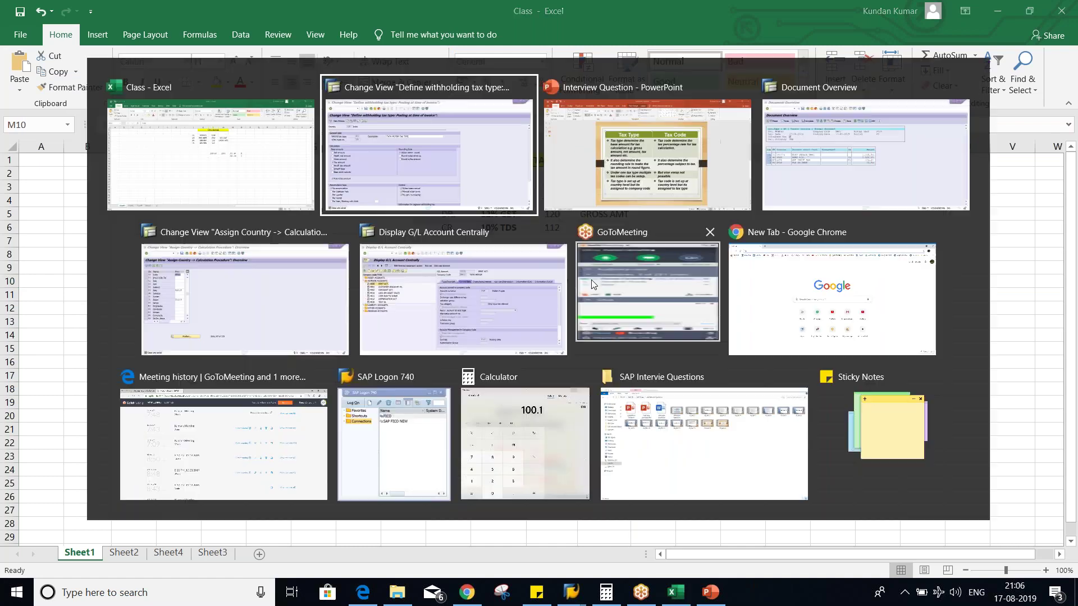
click(452, 312)
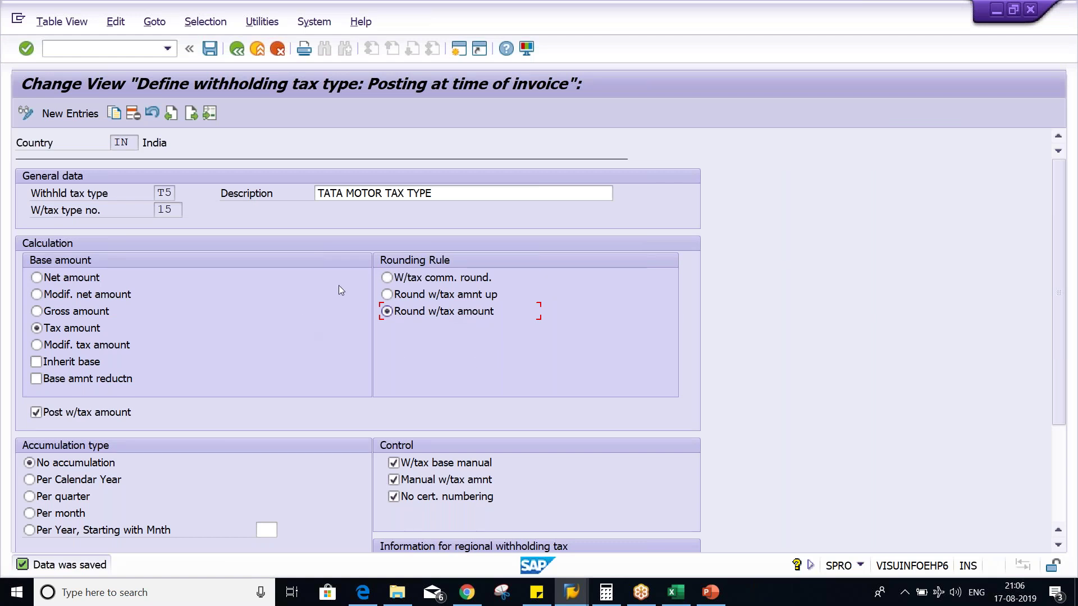
Step: Exit the Assign Country -> Calculation Procedure view in its SAP session and return to the Tax Type and Tax Code slide in PowerPoint
key(alt+Tab)
key(alt+Tab)
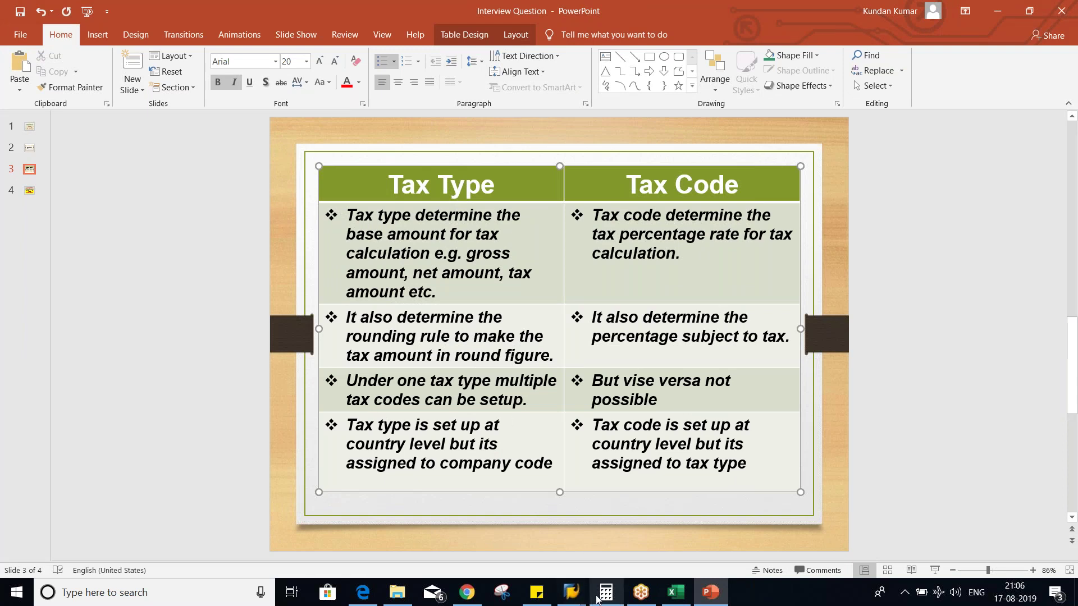
mouse_move(572, 593)
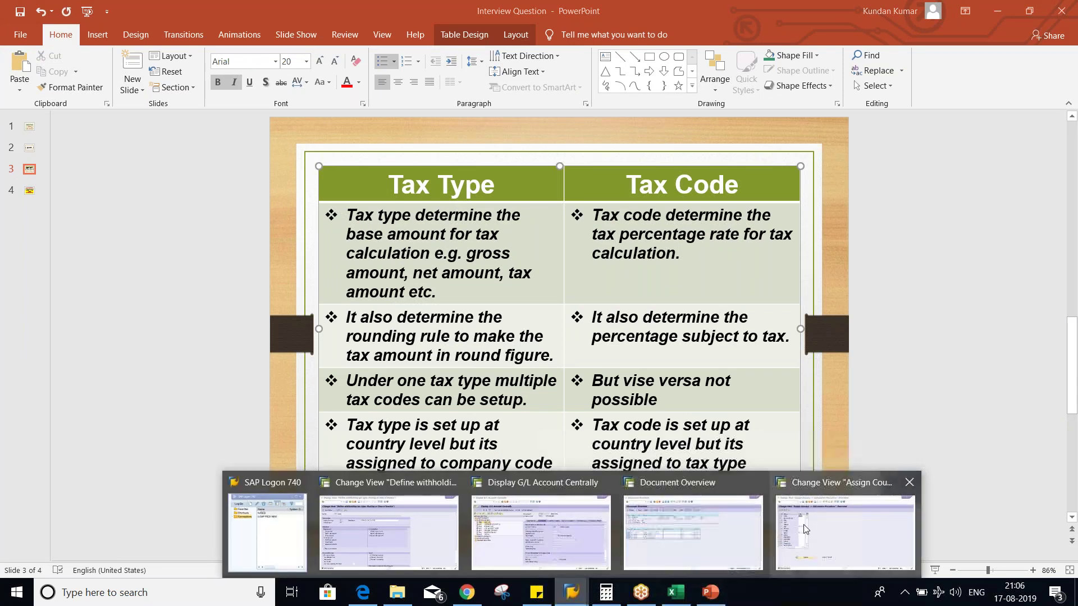
click(845, 539)
click(237, 50)
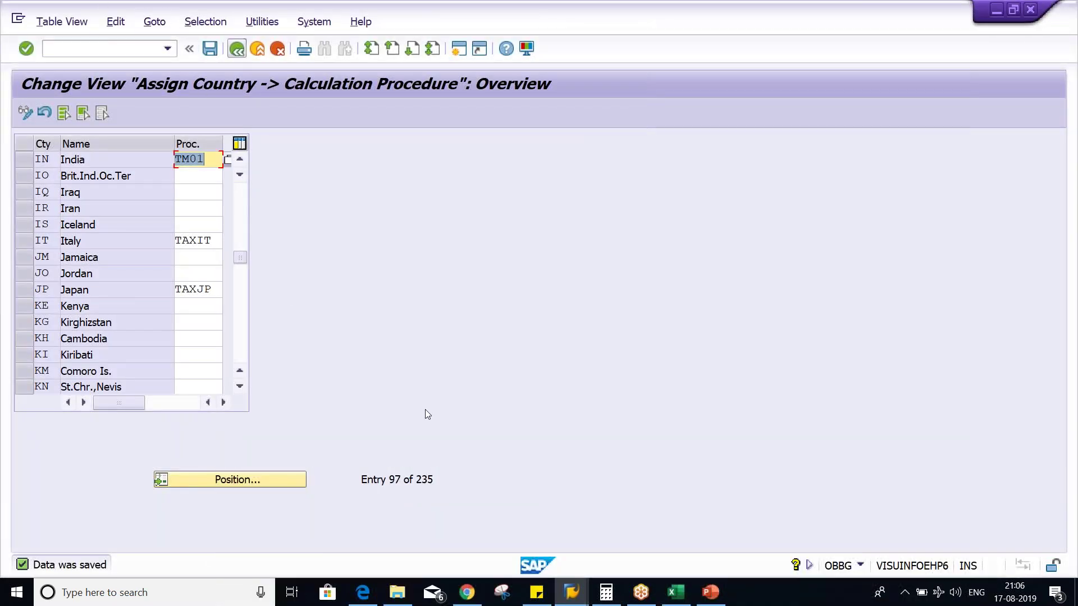
key(alt+Tab)
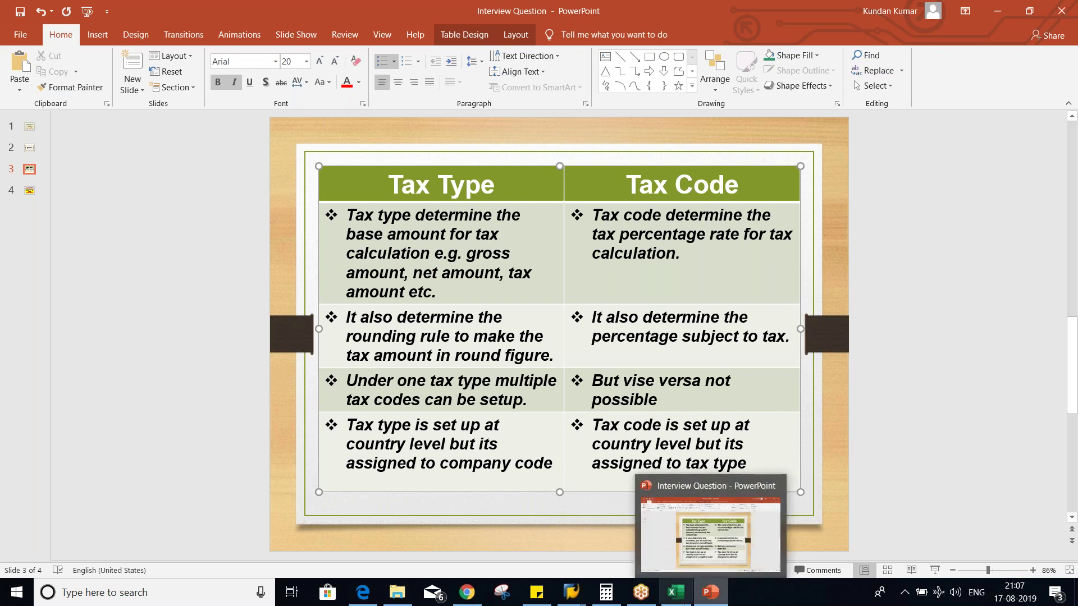
Step: Switch to Excel and clear the CR./DR. labels in J3:J6 and the vendor entry in K3:L3
click(675, 592)
click(622, 367)
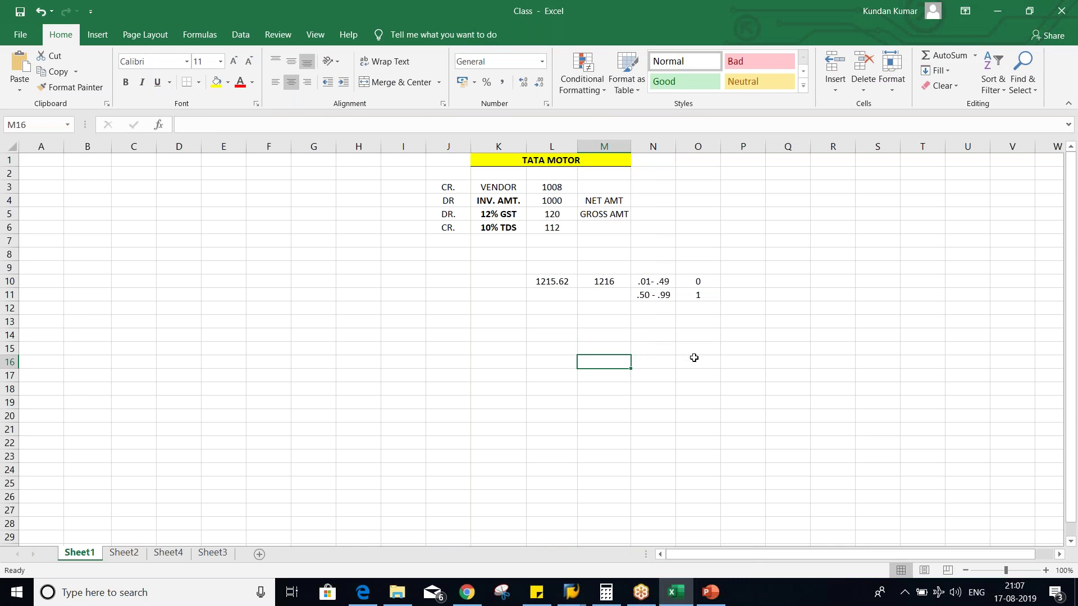
click(478, 227)
drag(446, 187, 447, 228)
key(Delete)
drag(498, 187, 560, 188)
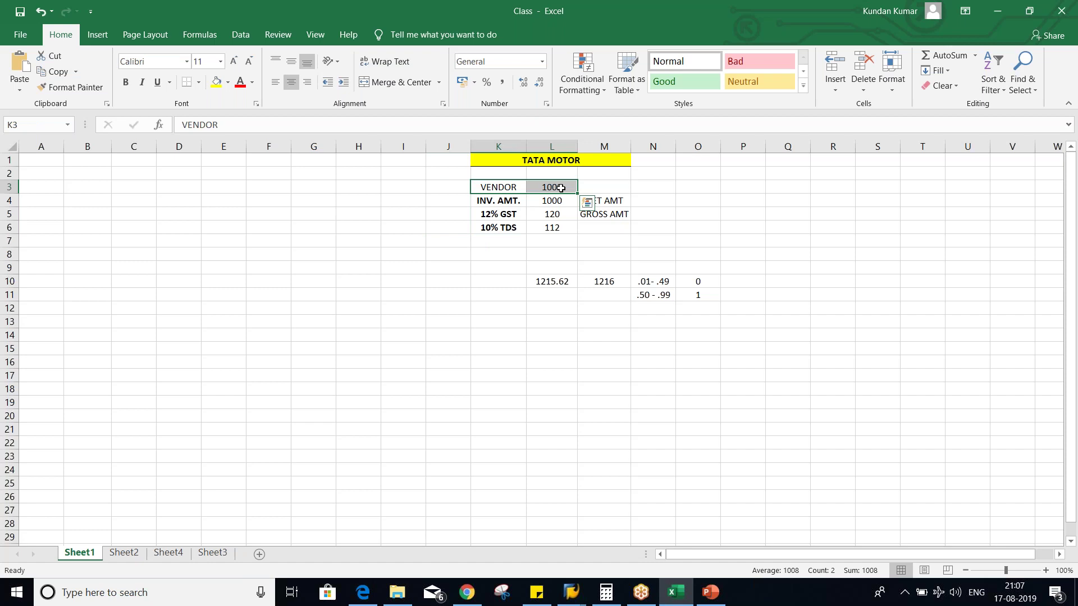
key(Delete)
click(585, 270)
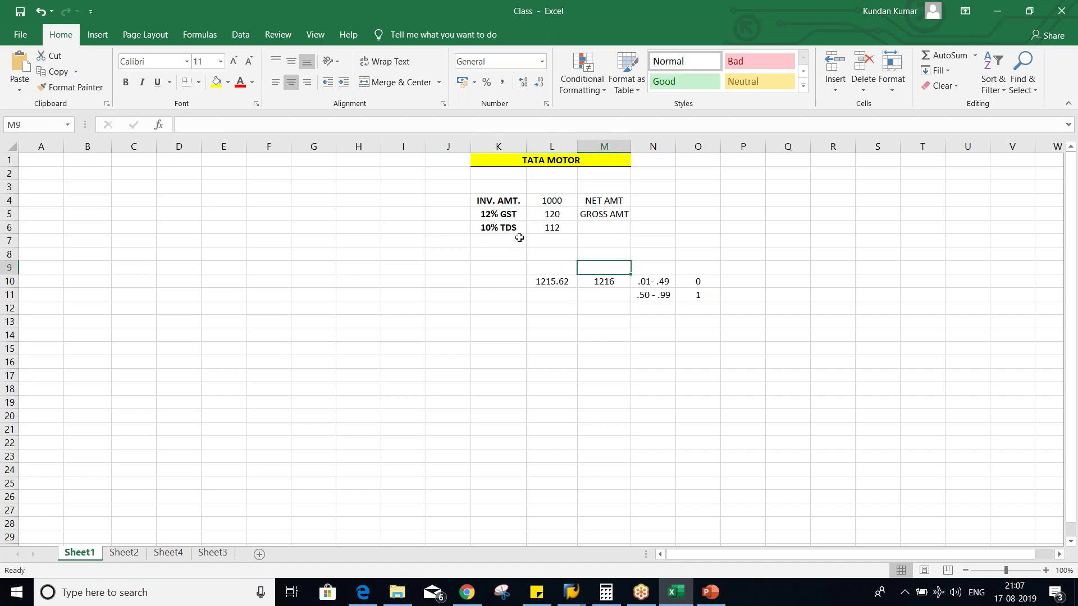
Step: Set the 10% TDS amount in cell L6 to 100
click(542, 232)
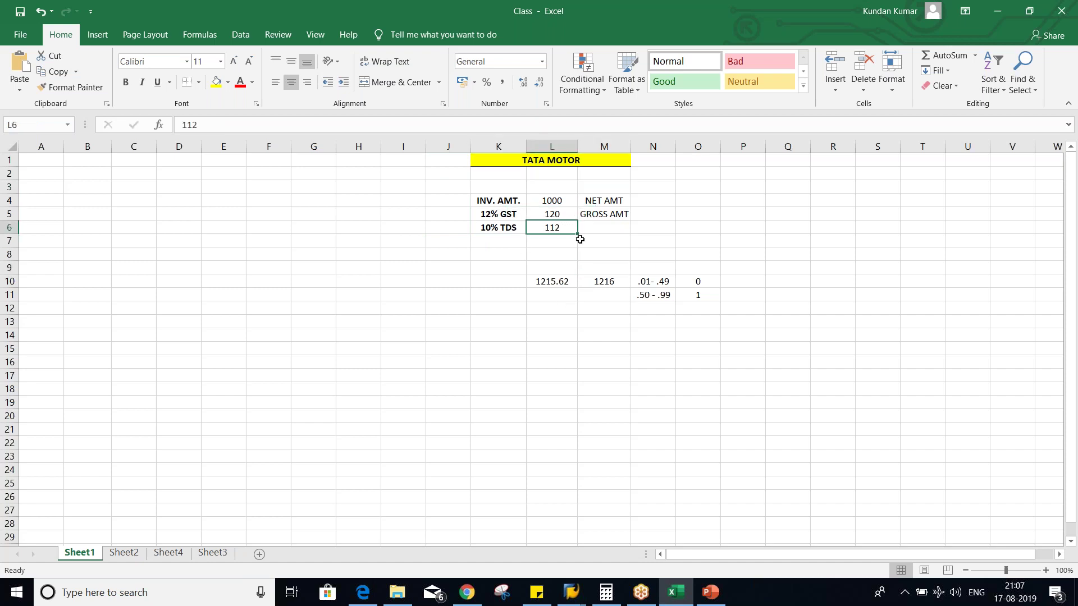
text(100)
key(Return)
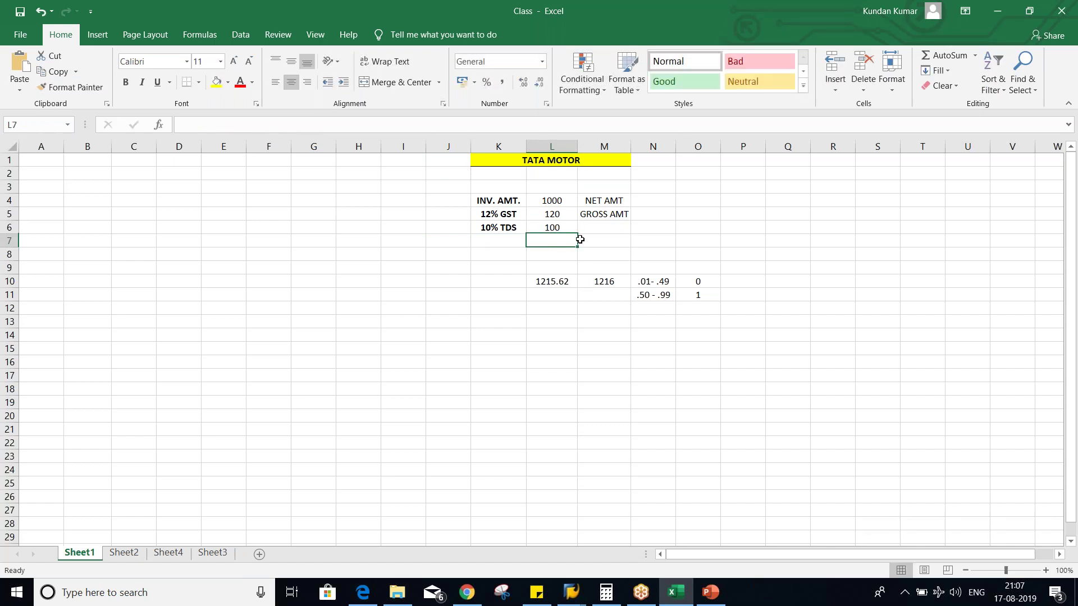
click(616, 240)
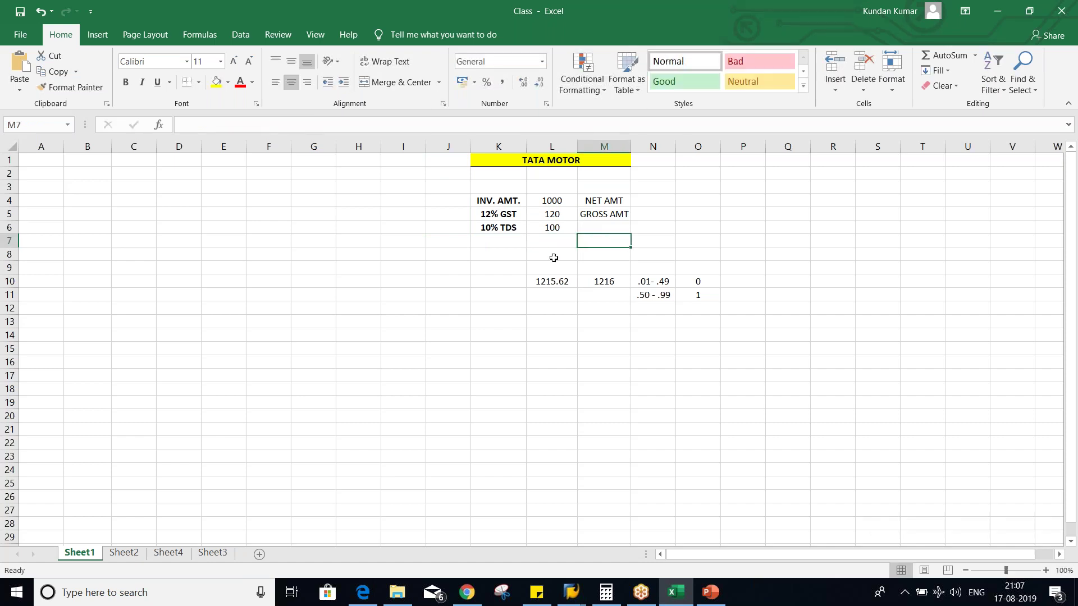
click(551, 231)
click(500, 231)
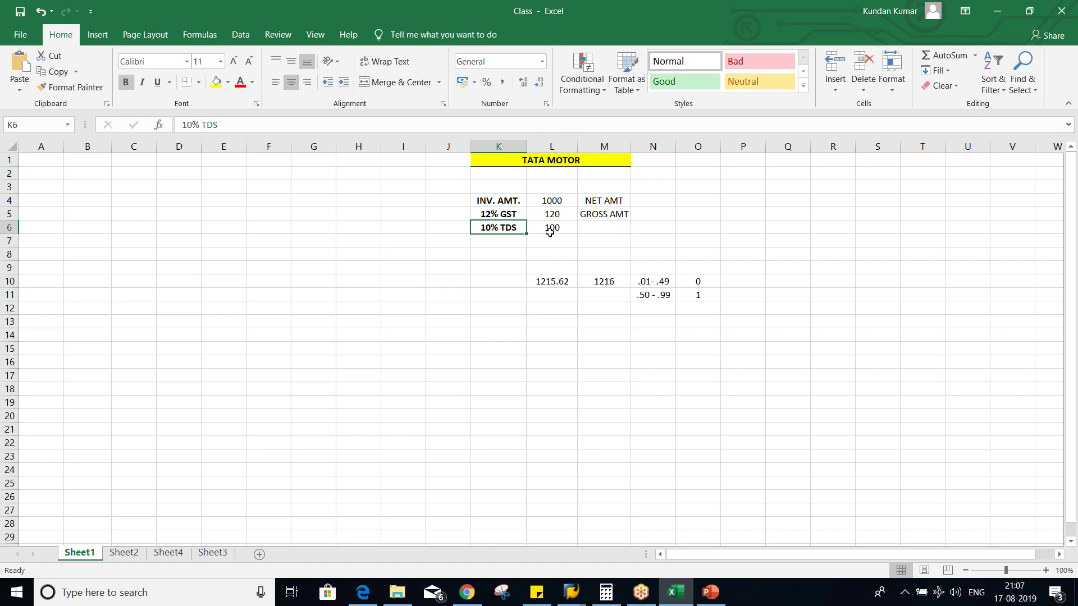
Step: Clear the GROSS AMT label from cell M5 and check the GST and TDS amounts against the net amount
click(594, 218)
key(Delete)
click(580, 271)
click(556, 225)
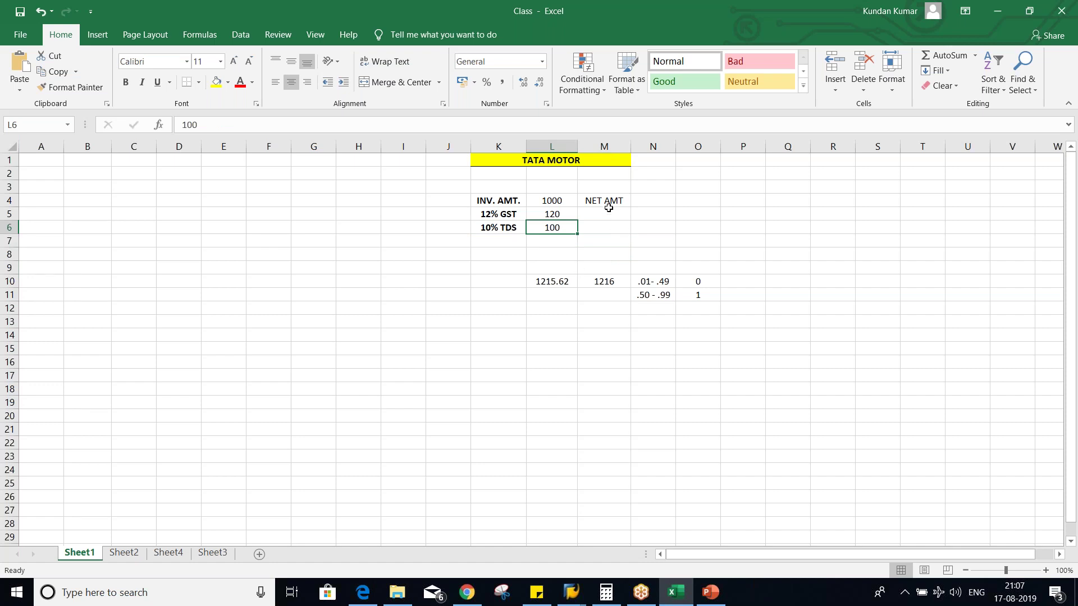
click(561, 209)
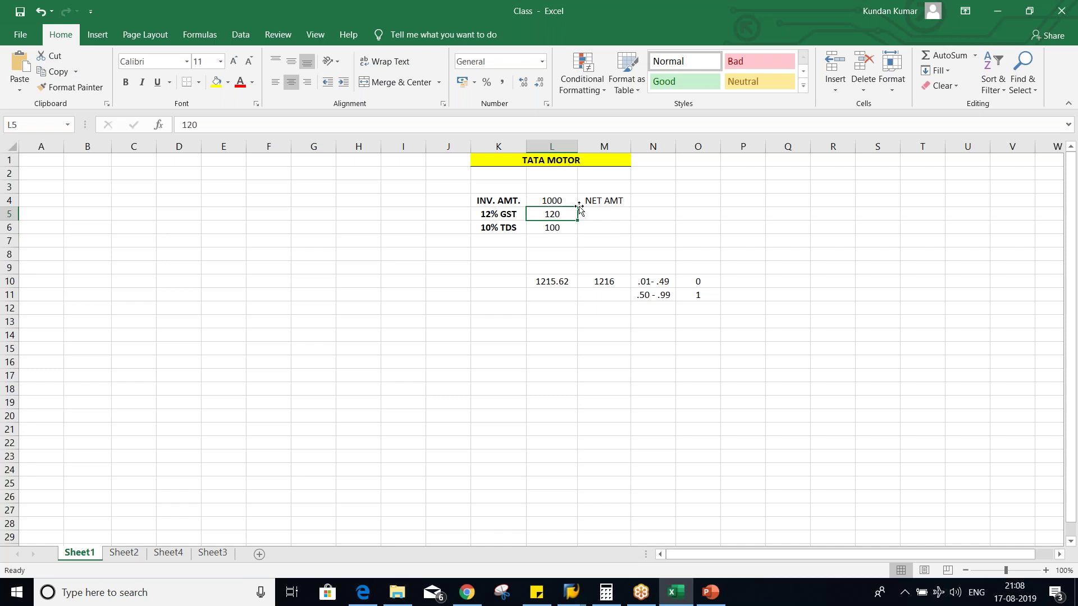
Step: Enter 75% in cell N4 beside the NET AMT label
click(647, 203)
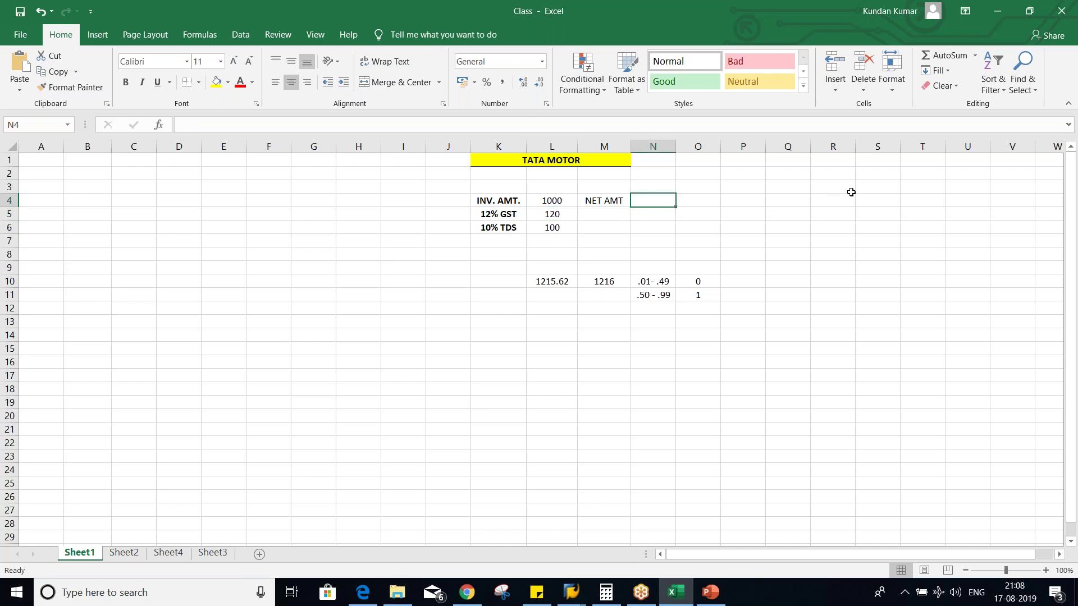
text(7)
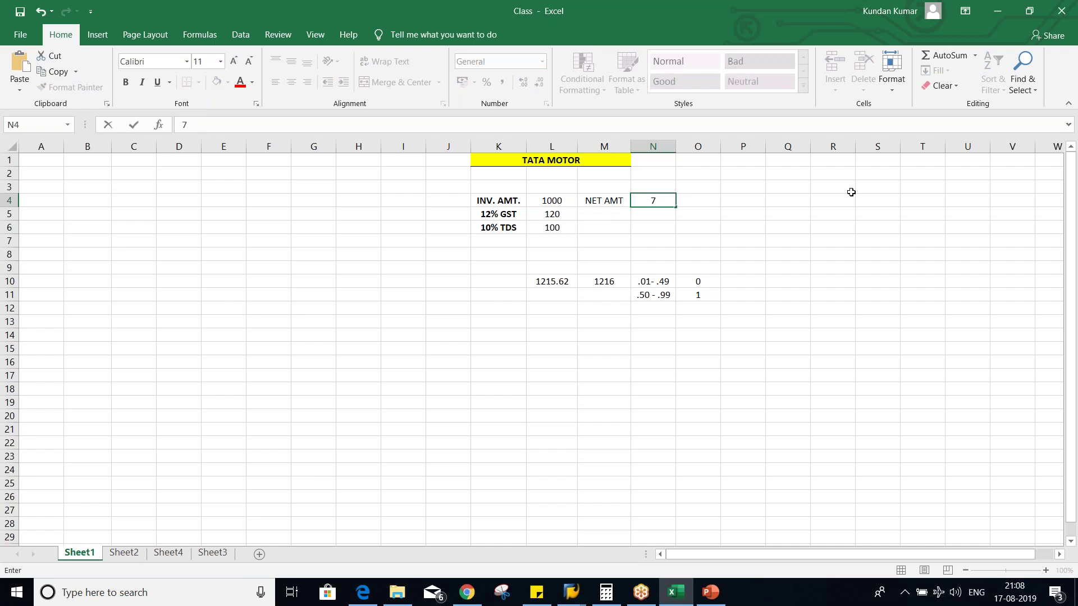
text(5%)
key(Return)
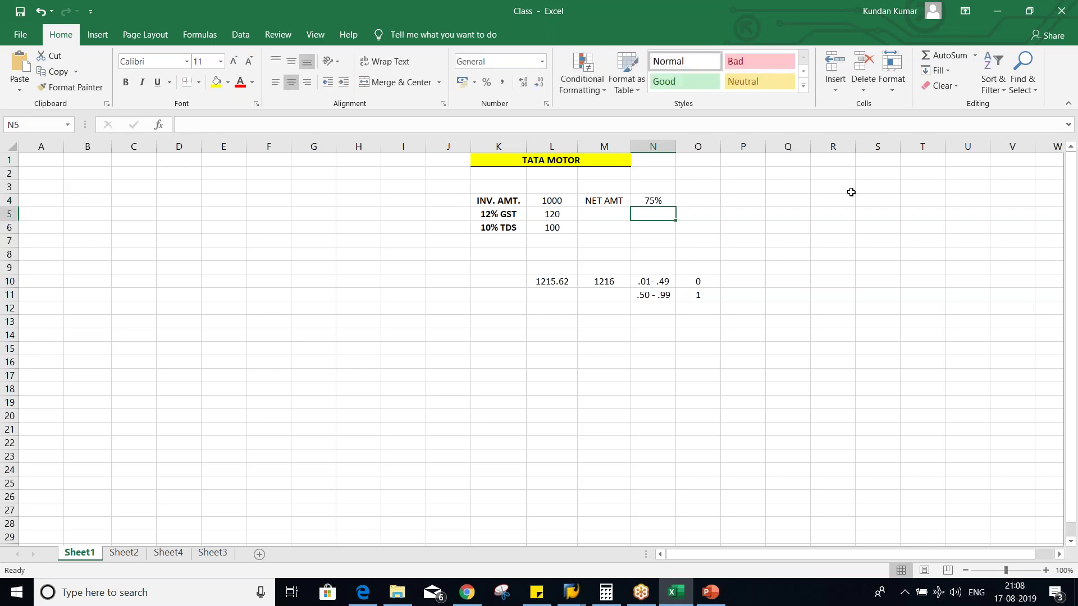
Step: Set the percentage in cell N4 beside the NET AMT label to 50%
key(Up)
key(Up)
key(Down)
text(50)
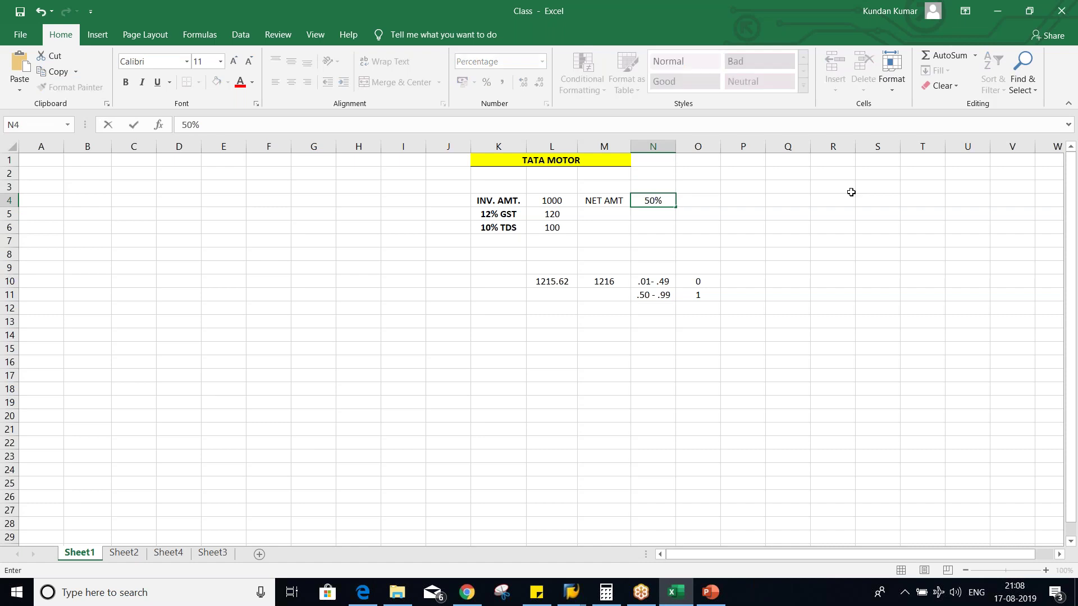
key(Return)
click(543, 198)
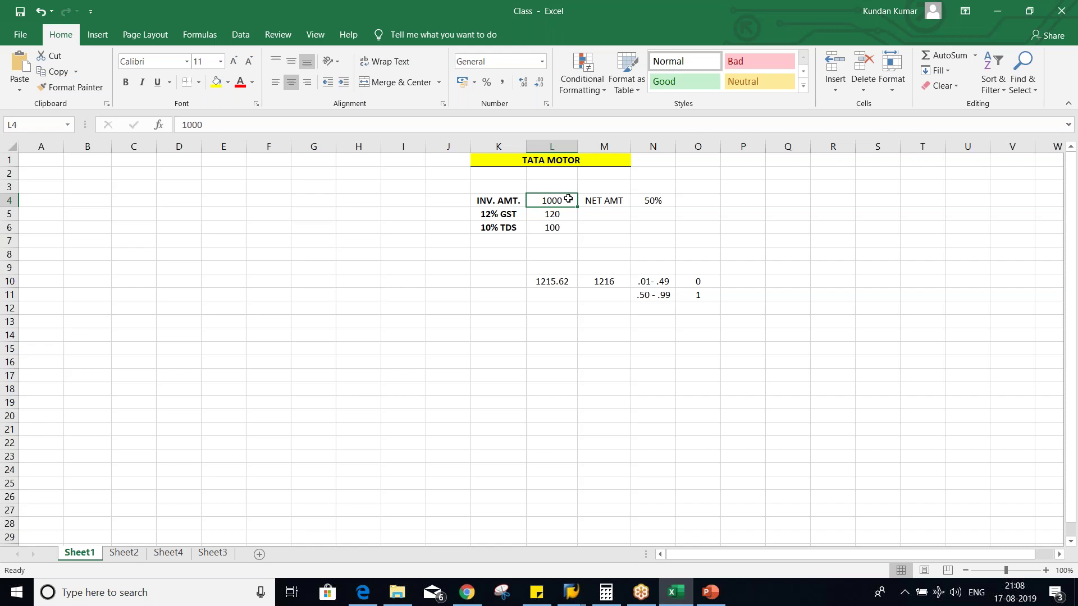
Step: Switch to SAP, set the base amount of withholding tax type T5 to Net amount and save the change
key(alt+Tab)
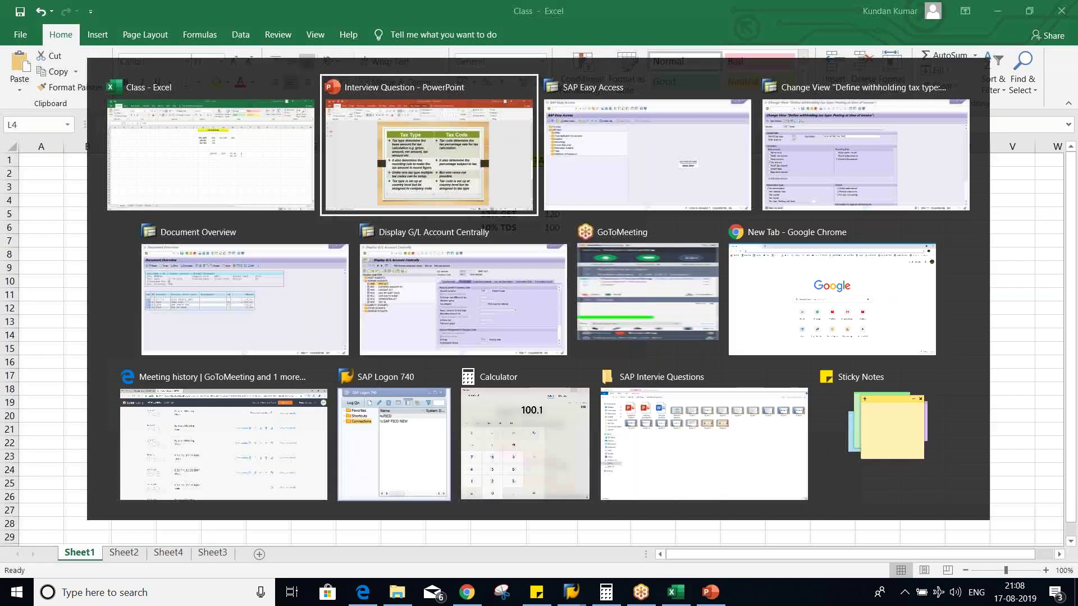
key(alt+Tab)
key(alt+Tab)
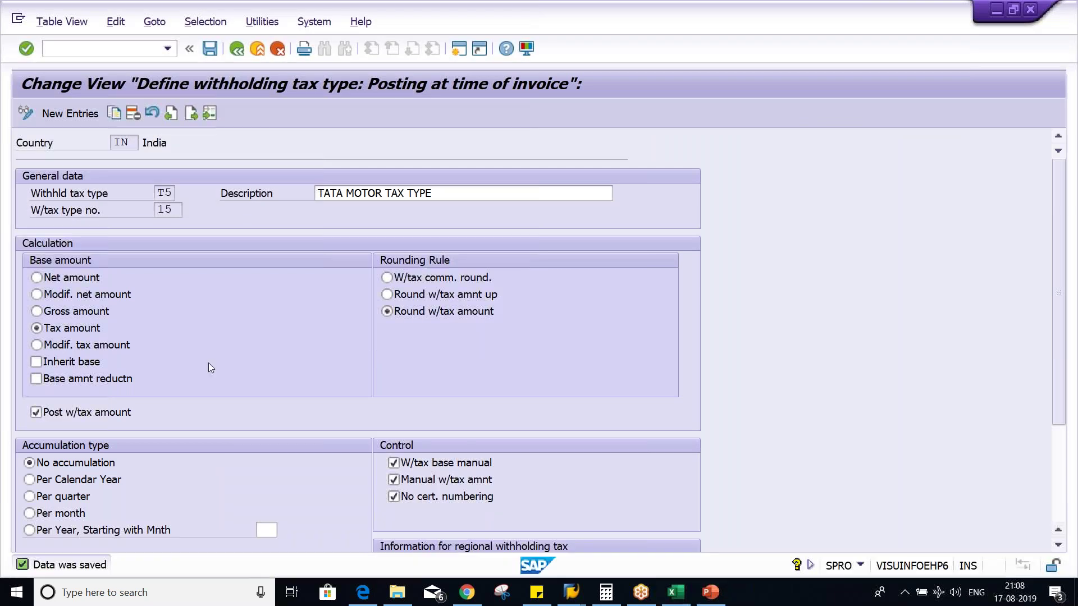
click(79, 278)
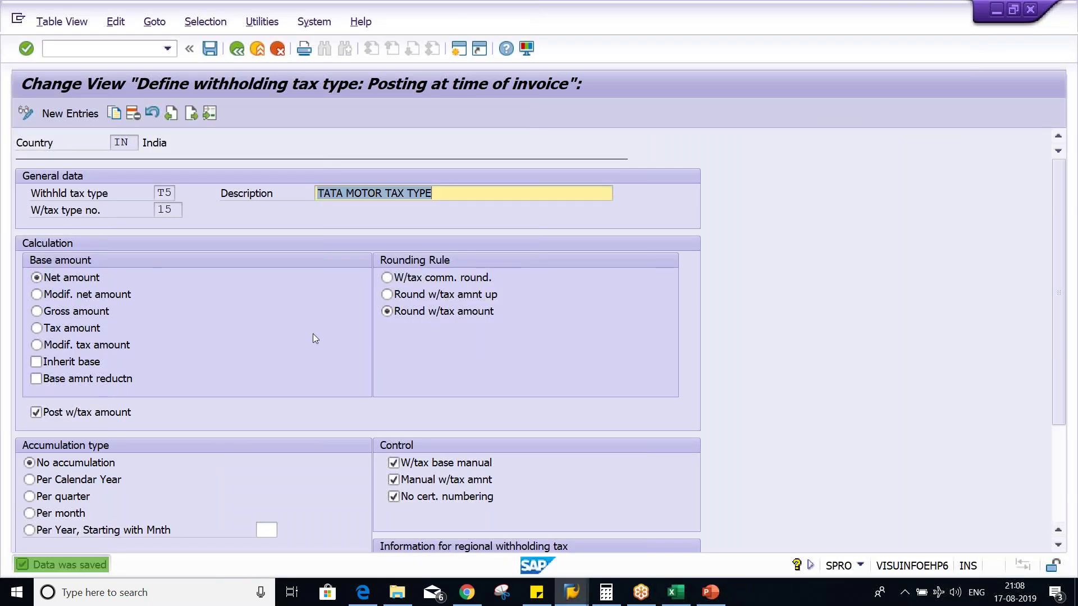
Step: Return to Excel and enter 500 in cell O4 as the taxable part of the invoice amount
key(alt+Tab)
click(587, 359)
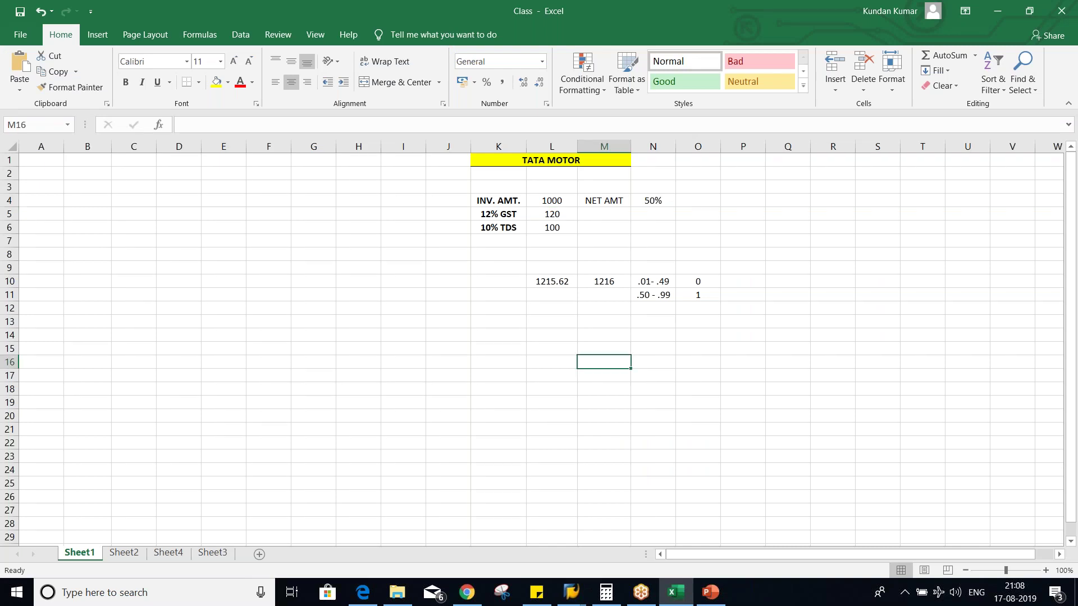
click(556, 228)
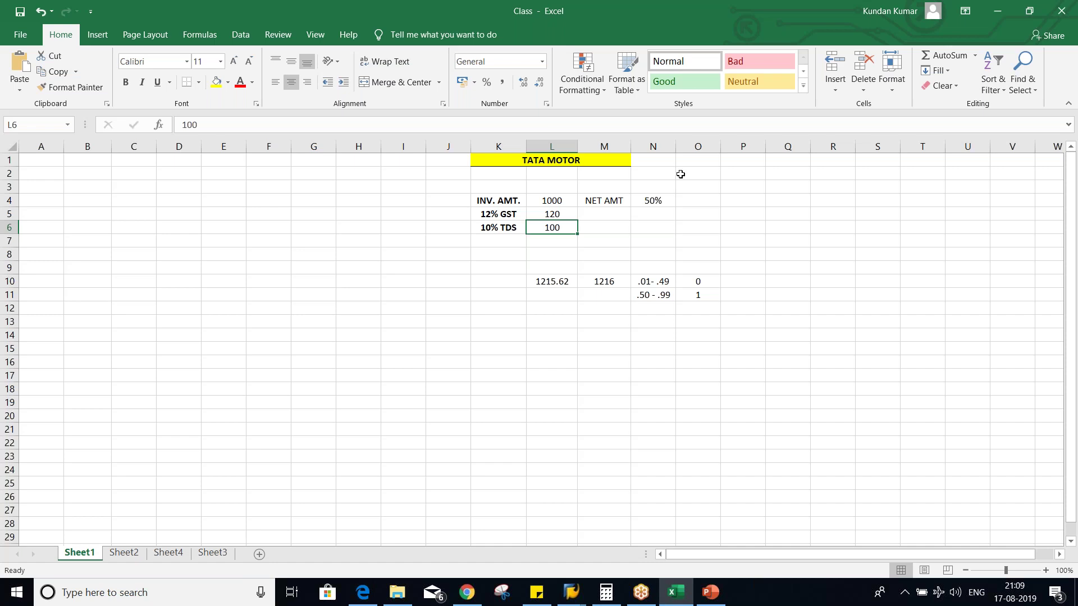
click(647, 199)
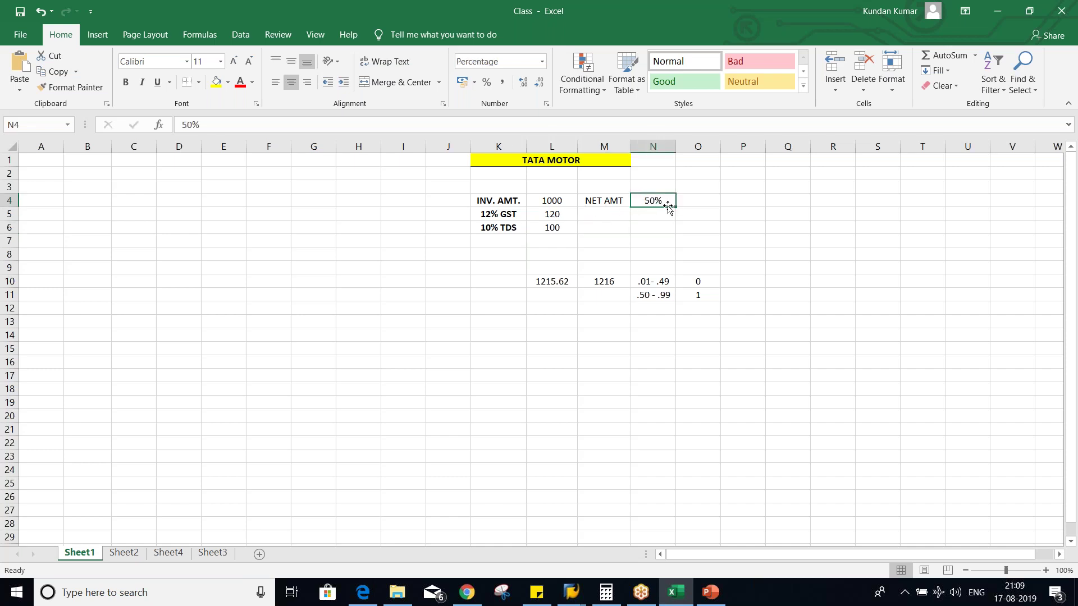
click(560, 202)
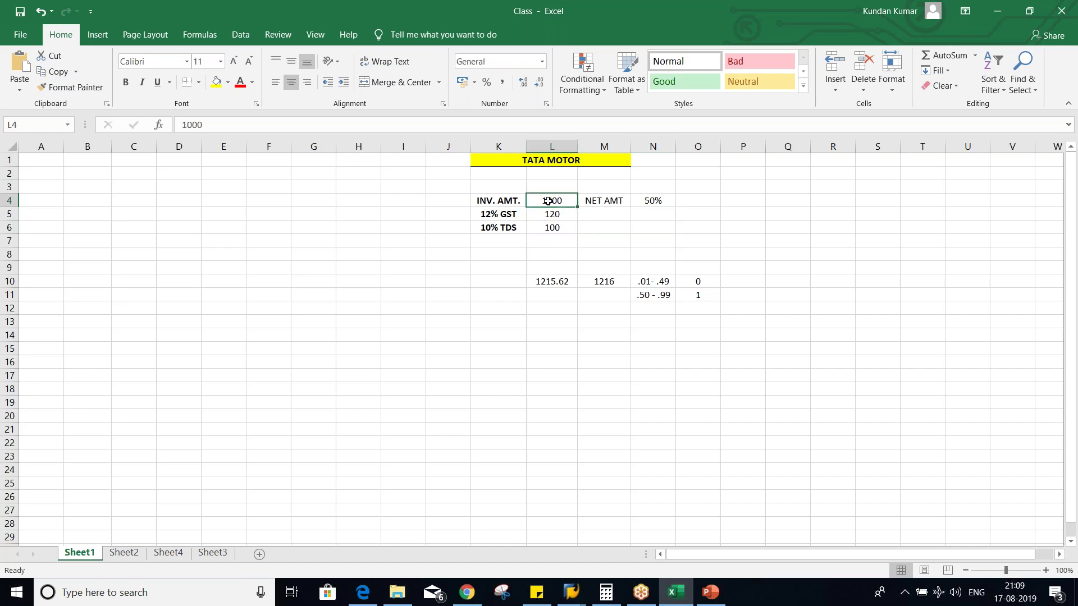
click(715, 200)
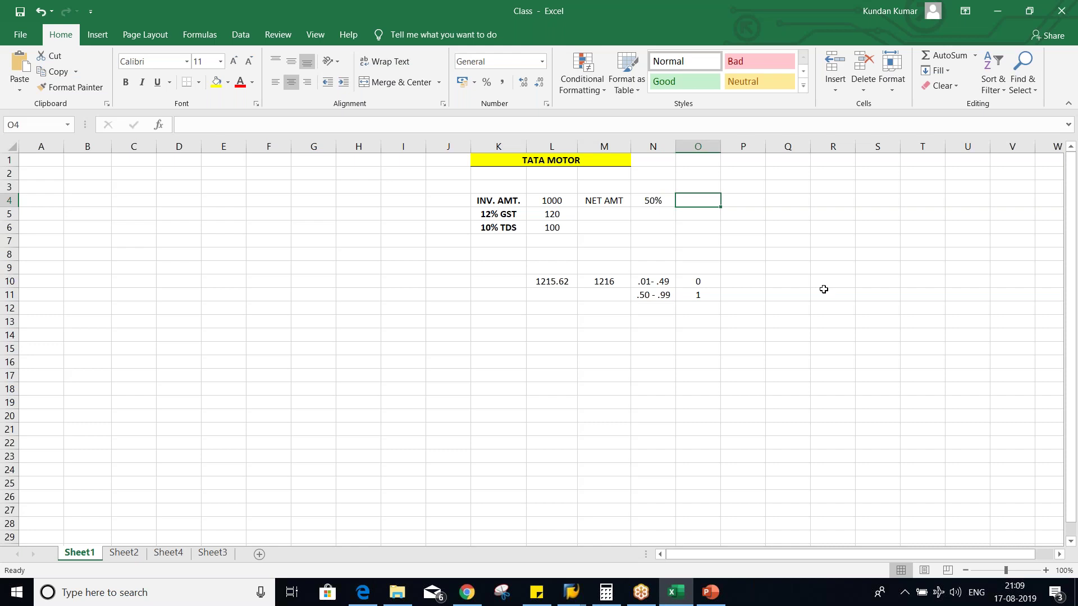
text(500)
key(Return)
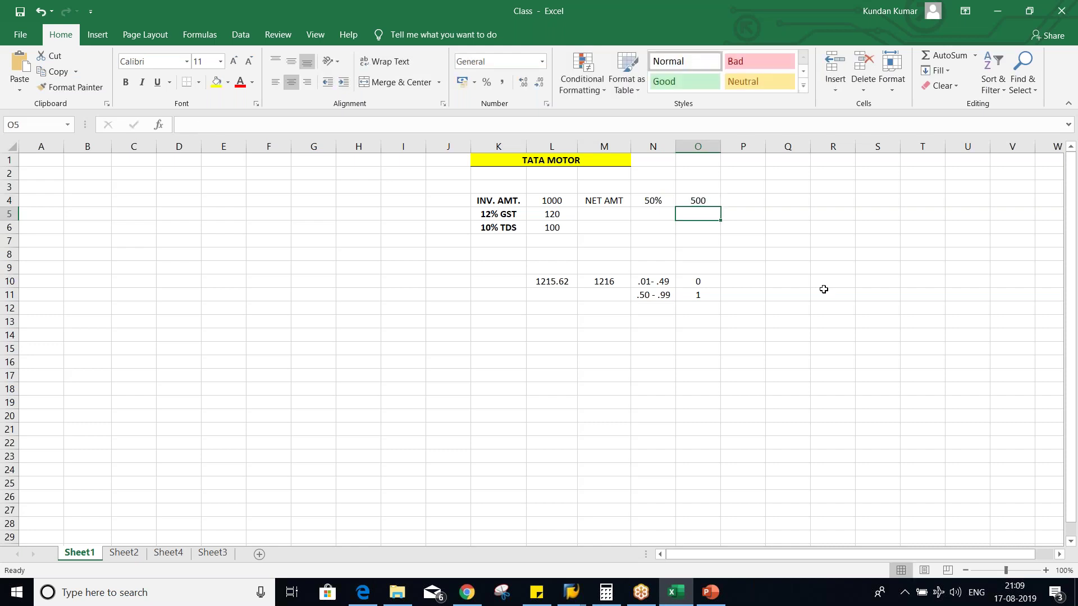
click(698, 197)
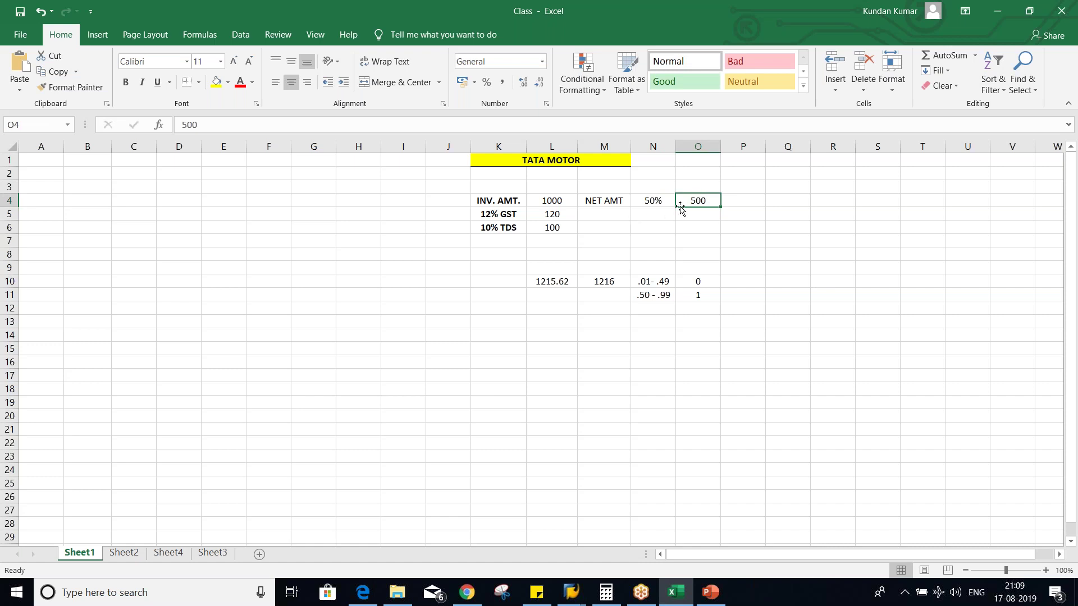
Step: Set the 10% TDS amount in cell L6 to 50, based on the taxable amount in O4
click(492, 230)
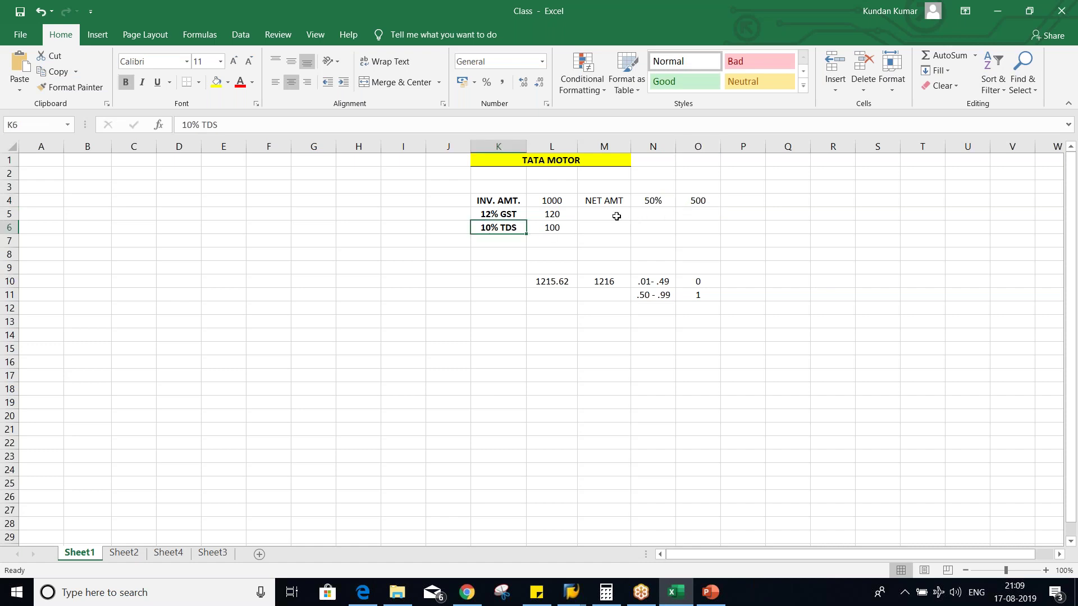
click(691, 203)
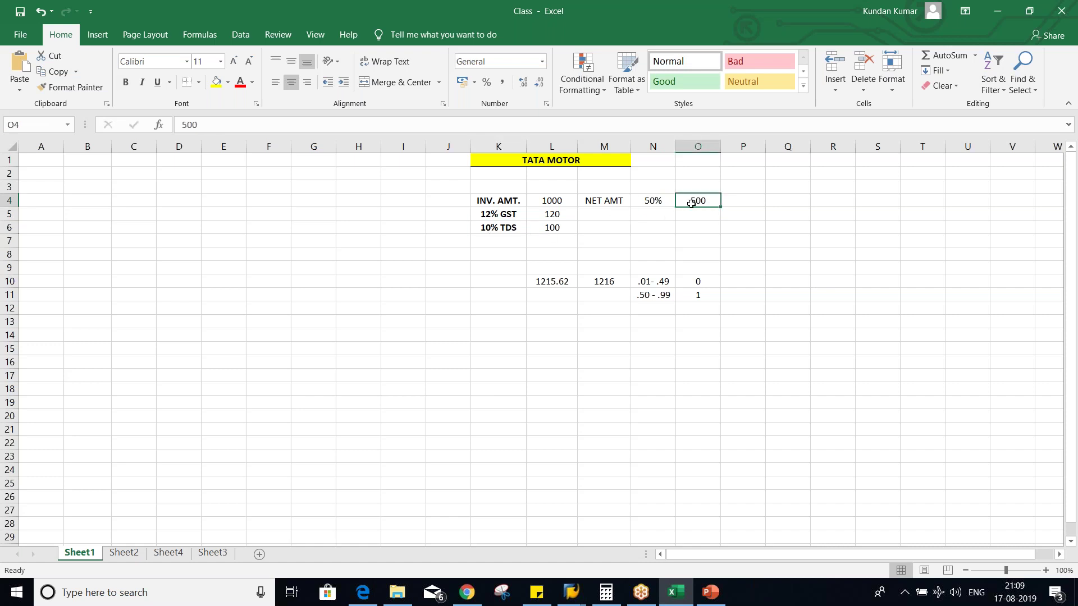
click(553, 226)
text(50)
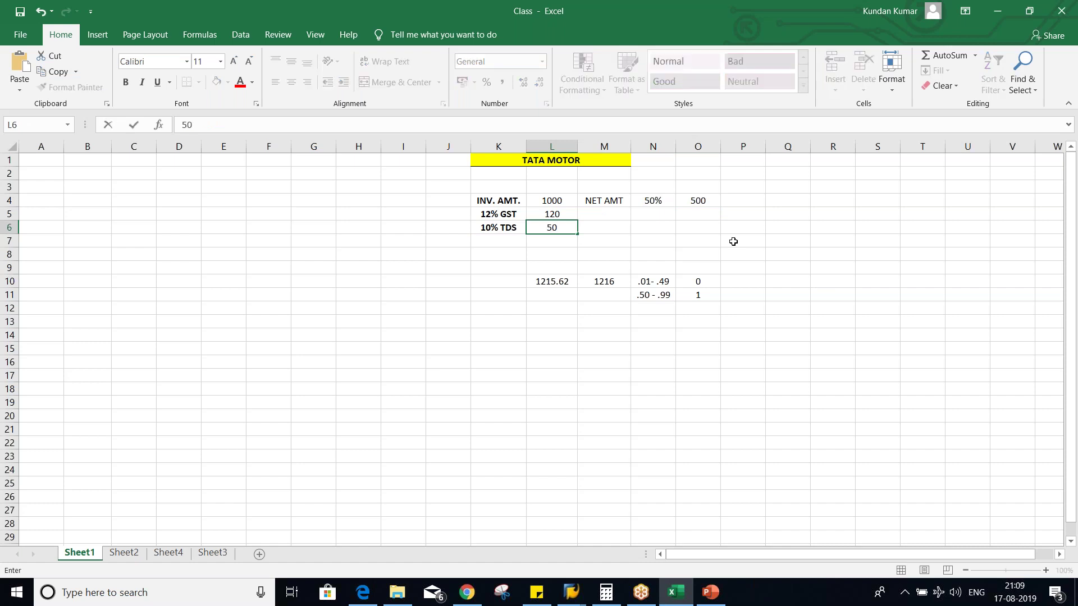
key(Return)
Step: Switch to SAP, review the base amount setting of withholding tax type T5 and return to the IMG structure
key(alt+Tab)
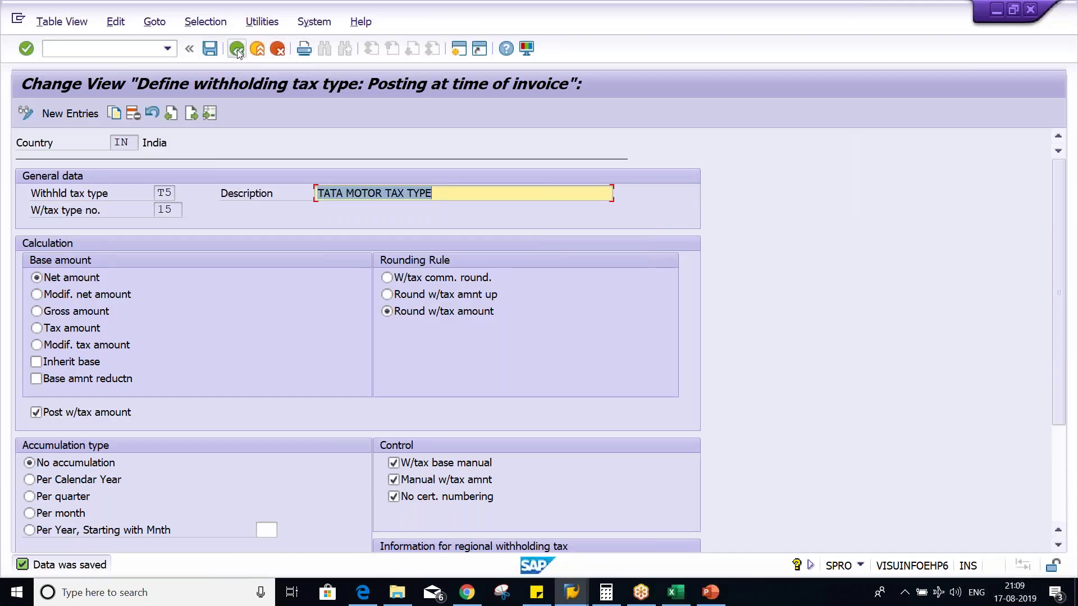
click(237, 49)
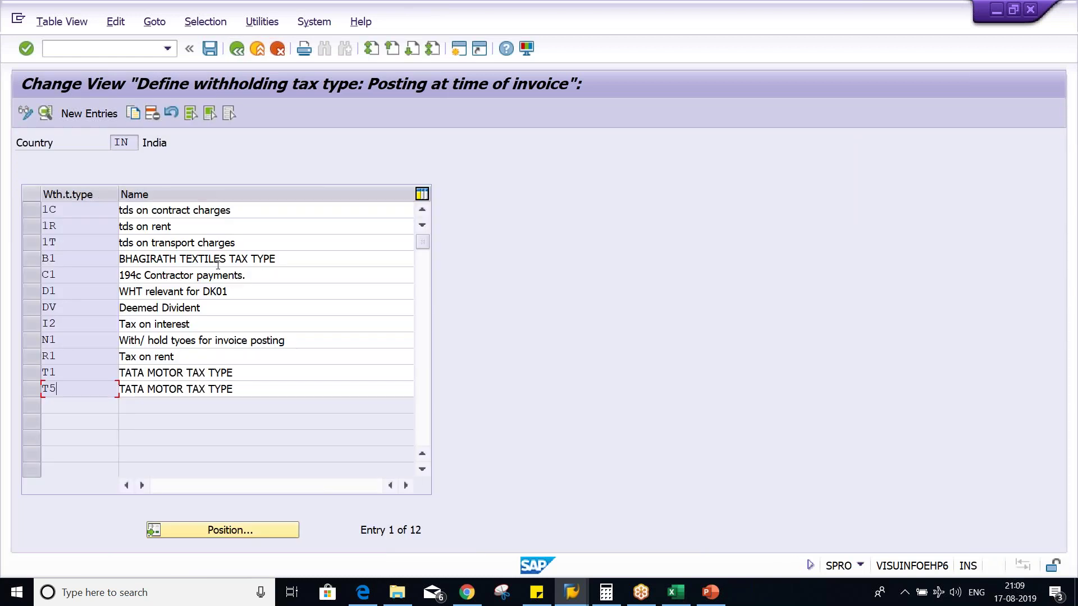
double_click(87, 388)
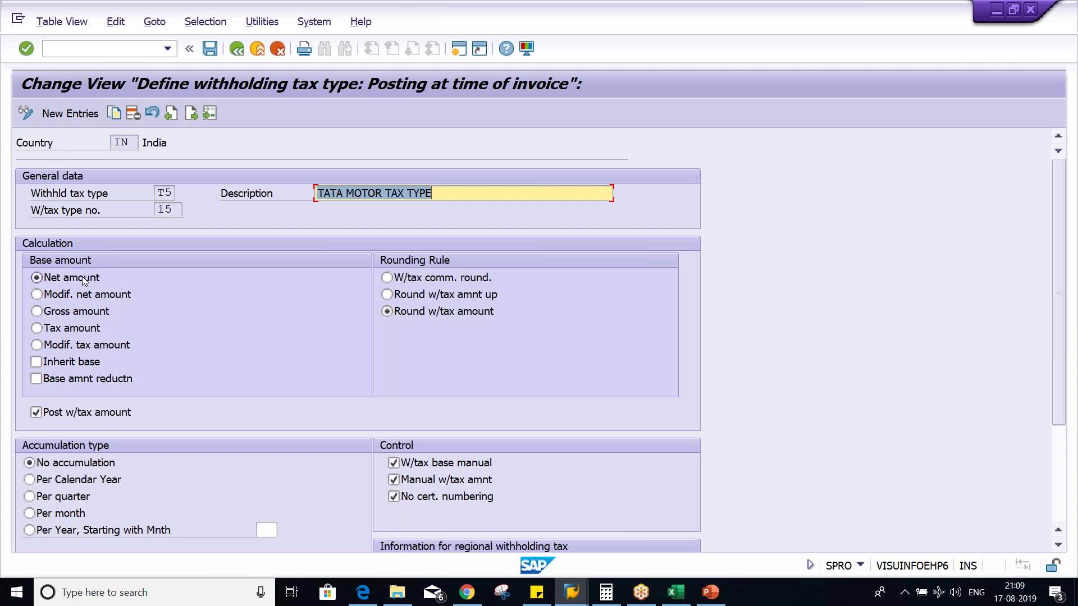
click(237, 49)
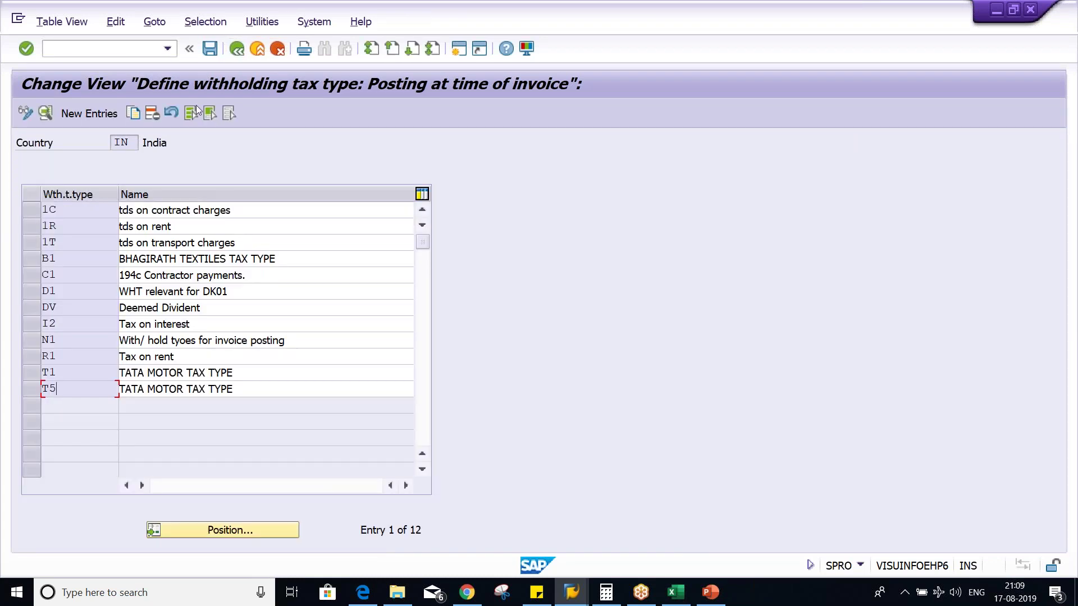
click(235, 50)
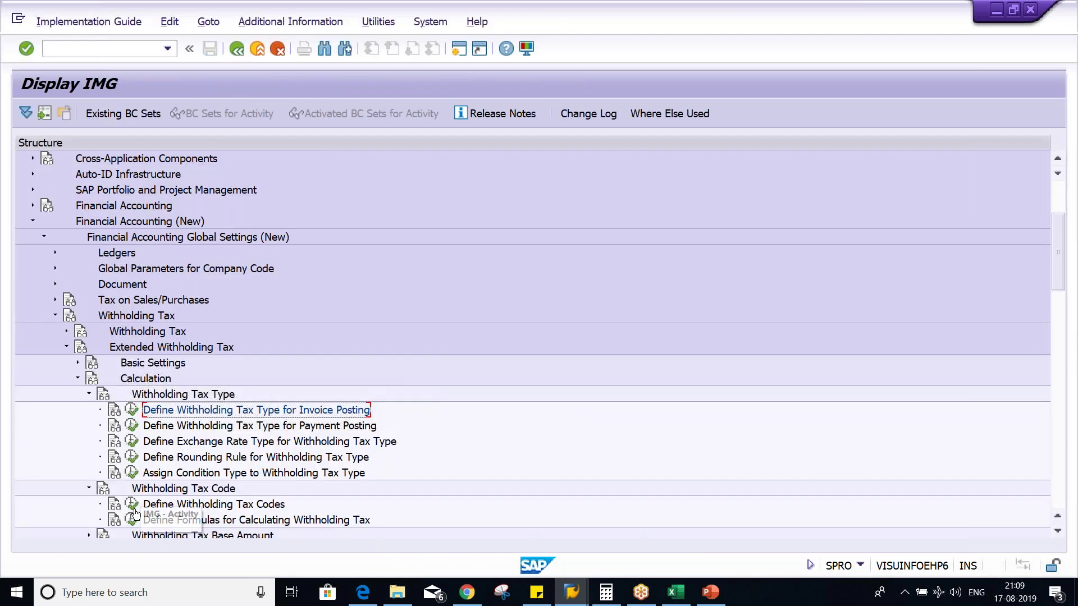
Step: Open the details of withholding tax code T5 for India through Define Withholding Tax Codes
click(132, 505)
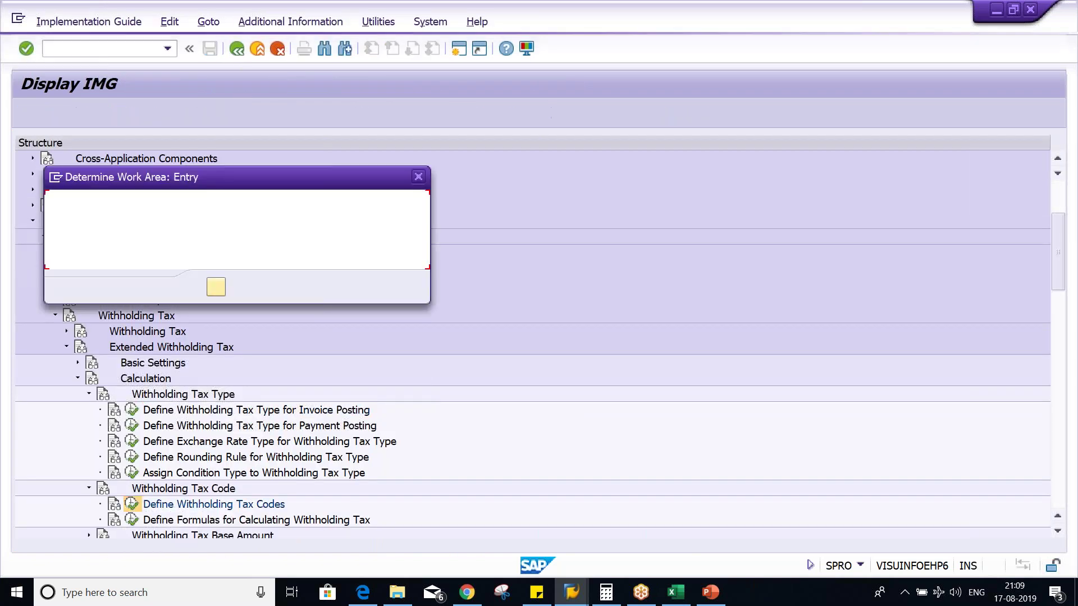
key(Return)
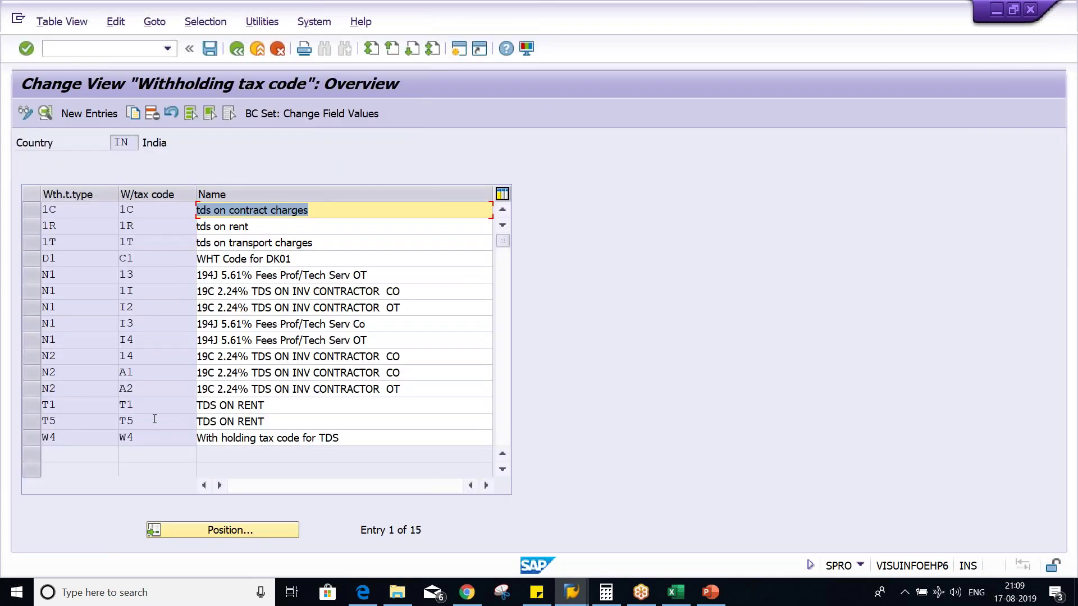
double_click(154, 420)
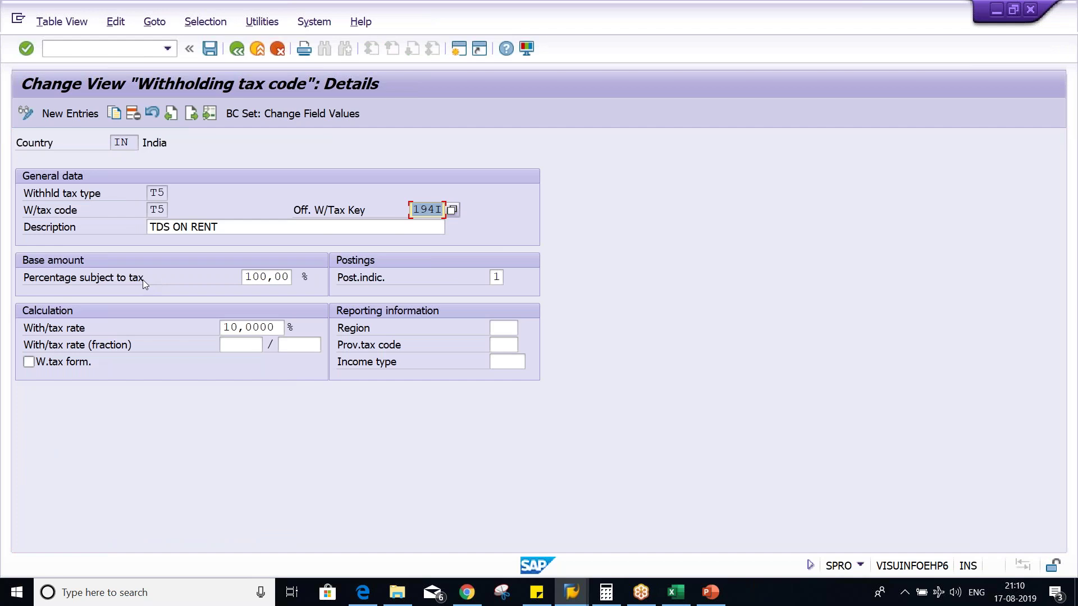
Step: Set the percentage subject to tax of withholding tax code T5 to 50% and save the change
click(247, 275)
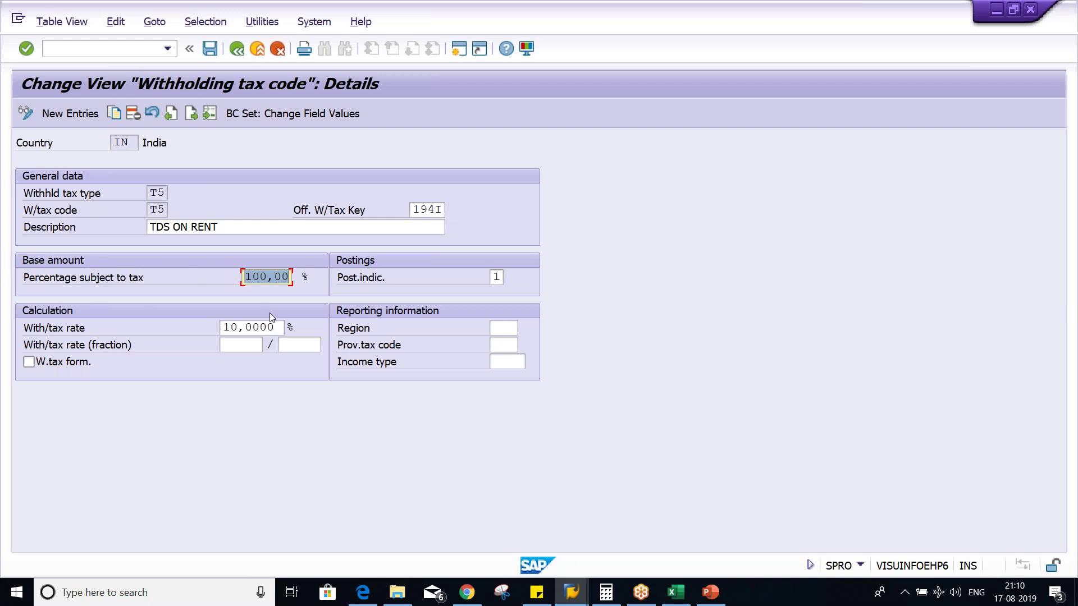
text(50)
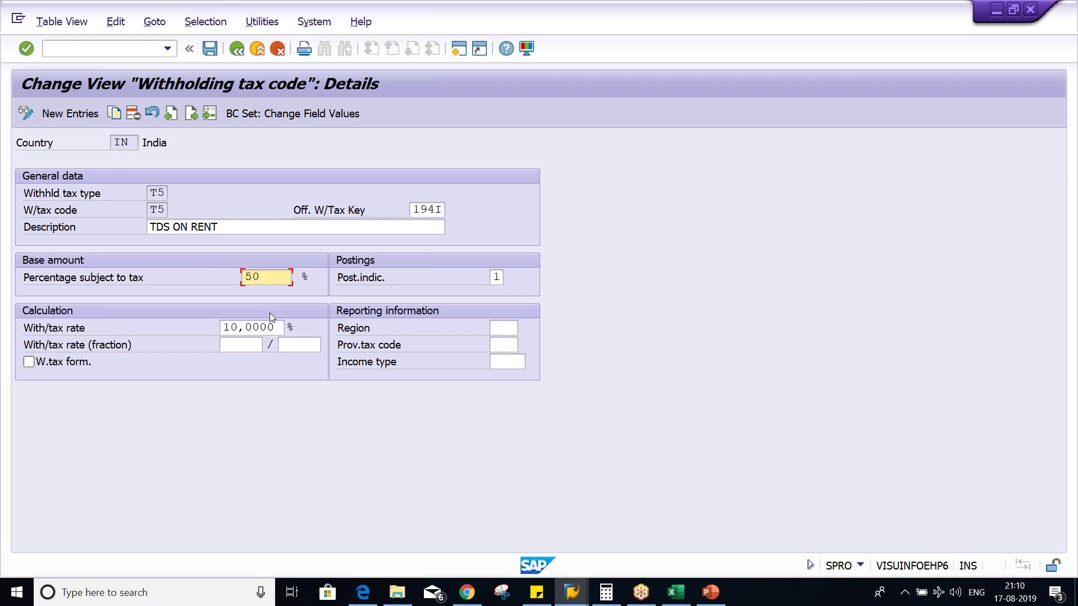
key(ctrl+s)
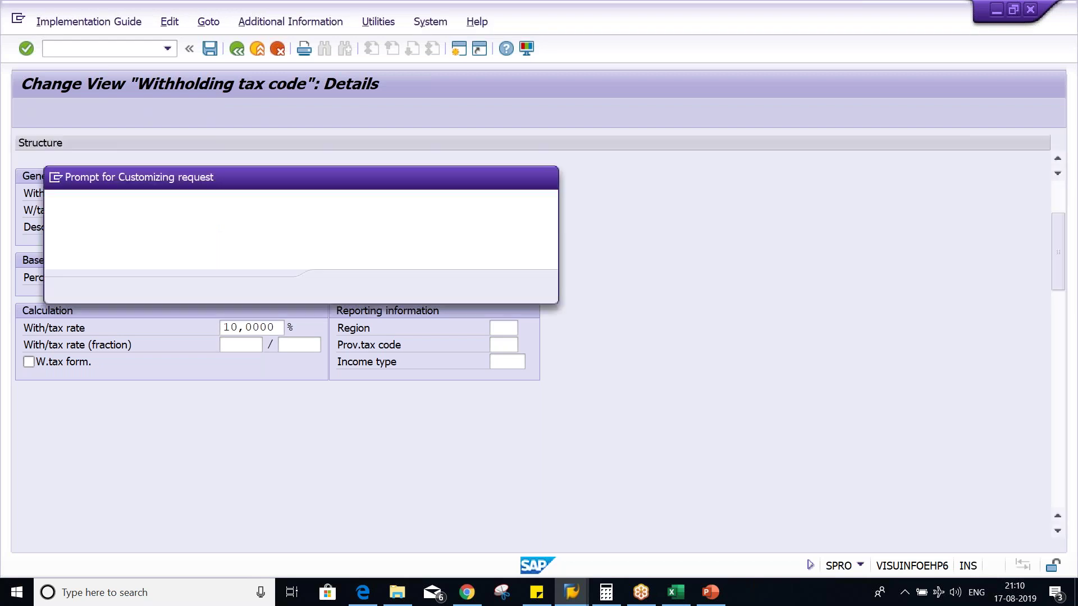
key(Return)
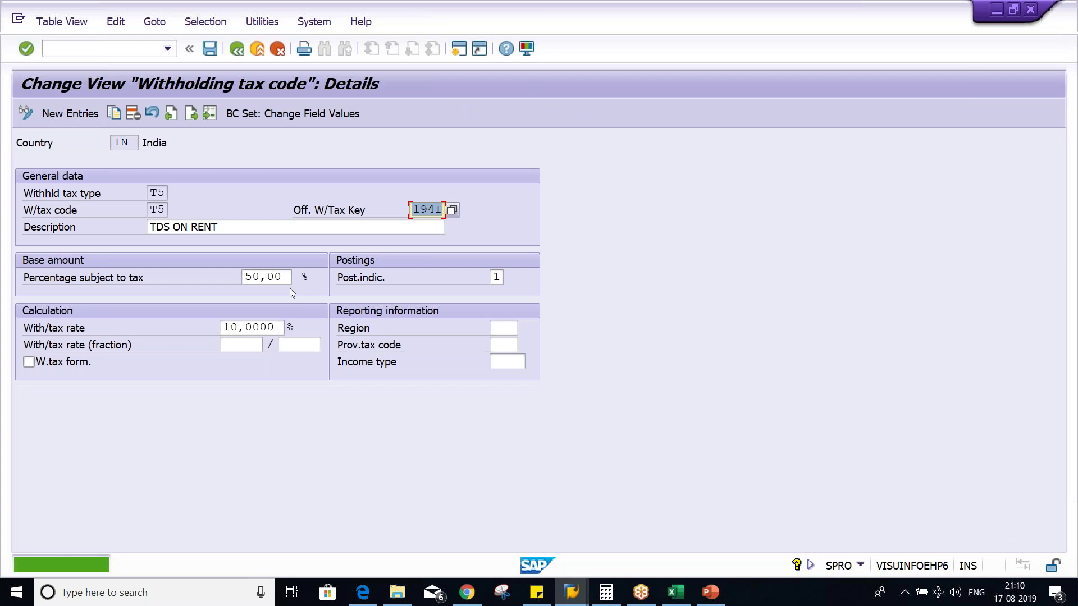
drag(248, 278, 299, 288)
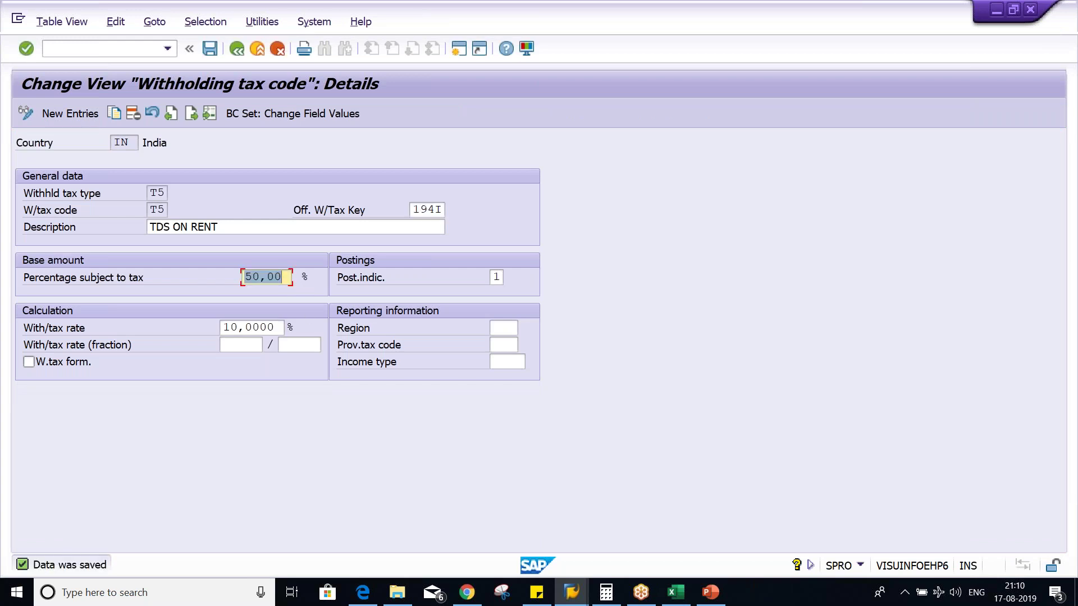
Step: Switch to the Document Overview session and start a new vendor invoice with transaction /NFB60
click(582, 591)
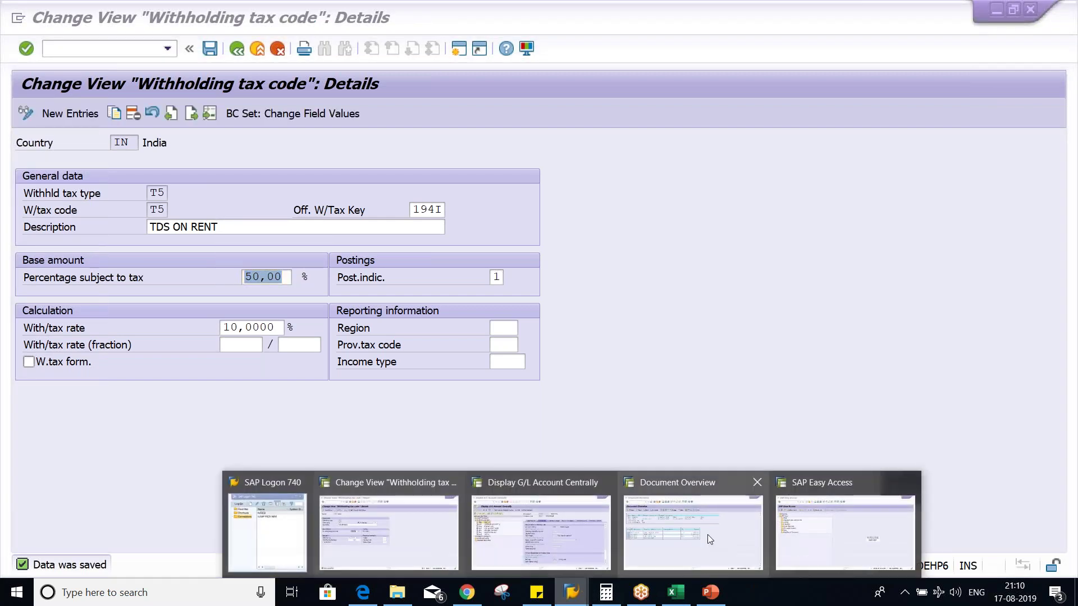
click(696, 534)
click(167, 48)
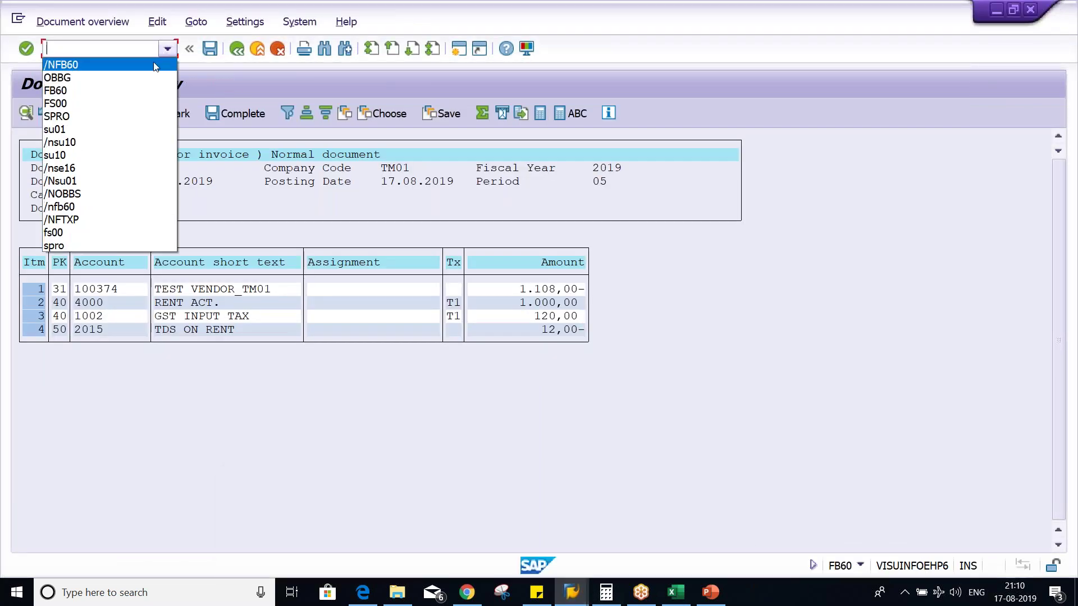
click(152, 64)
key(Return)
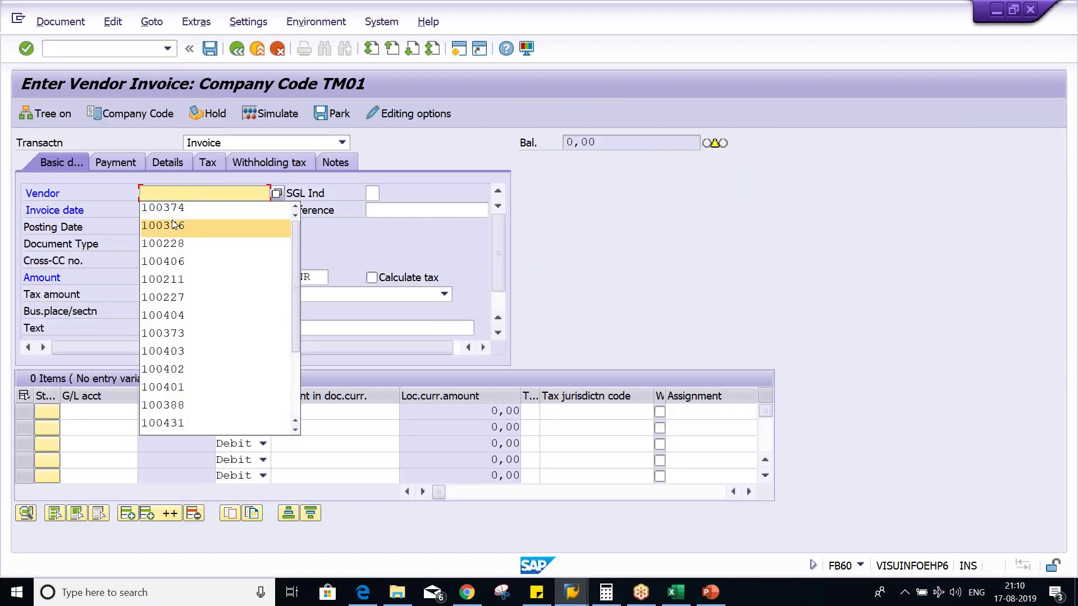
Step: Fill in the invoice header with the number of TEST VENDOR_TM01, invoice date 17.08.2019 and an amount of 1120 INR
click(175, 222)
double_click(205, 196)
key(BackSpace)
click(160, 207)
click(152, 210)
click(156, 242)
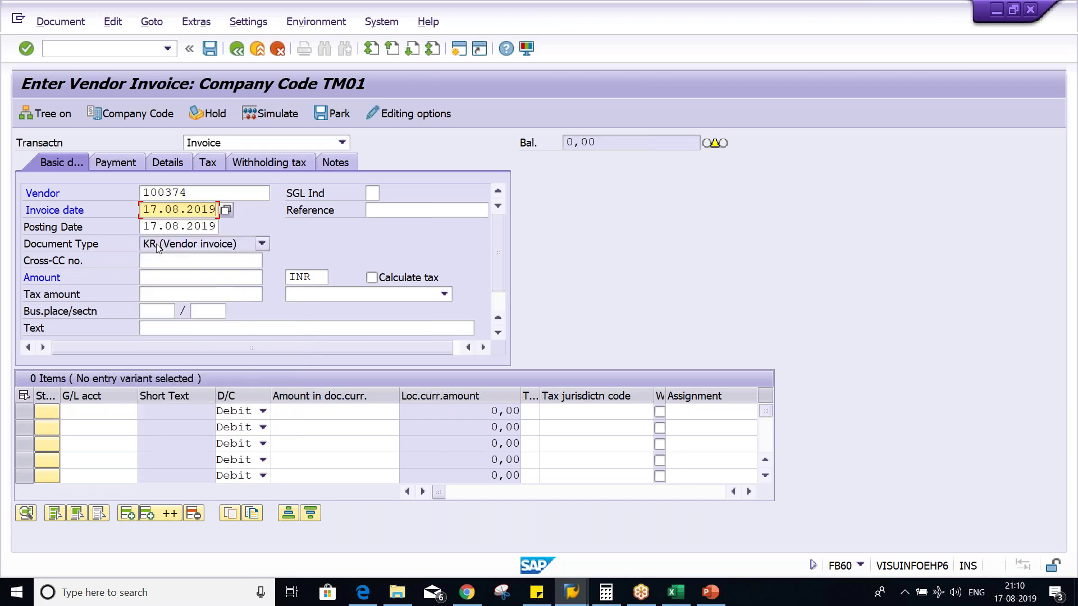
click(163, 277)
click(166, 292)
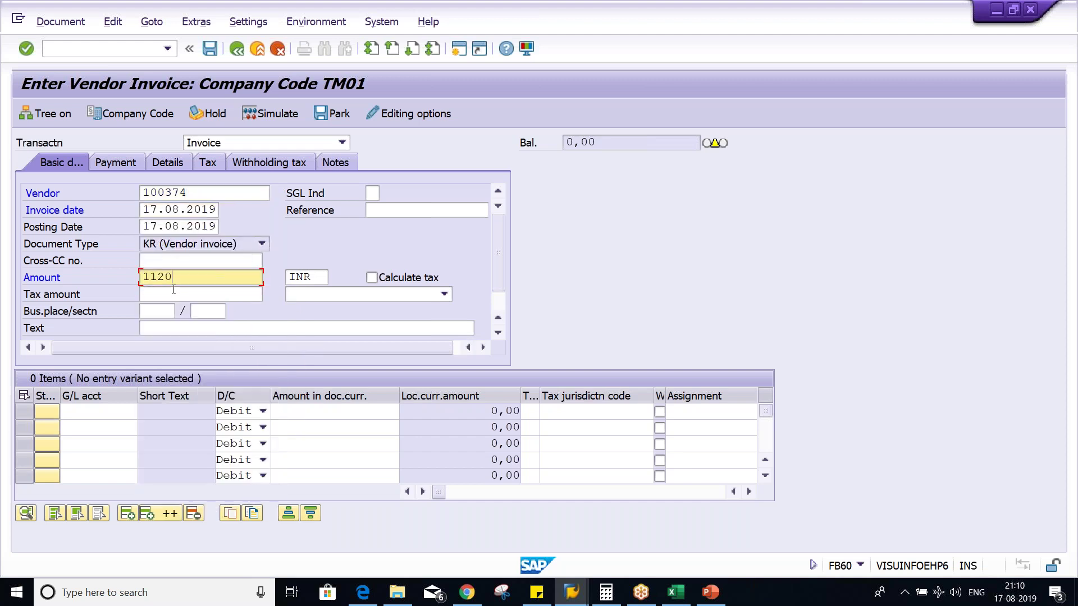
drag(193, 279, 66, 283)
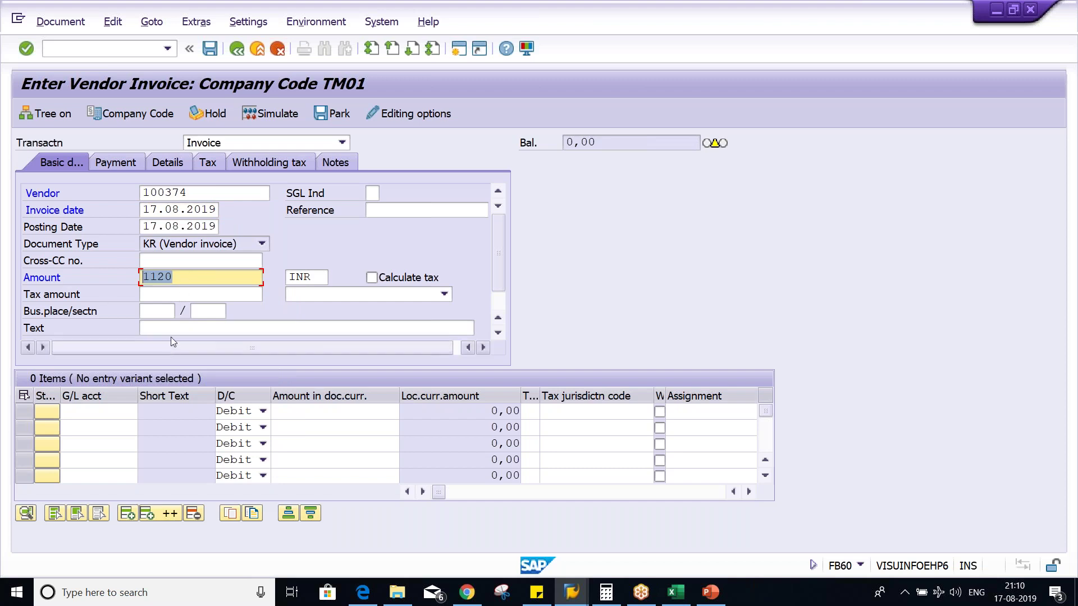
click(193, 278)
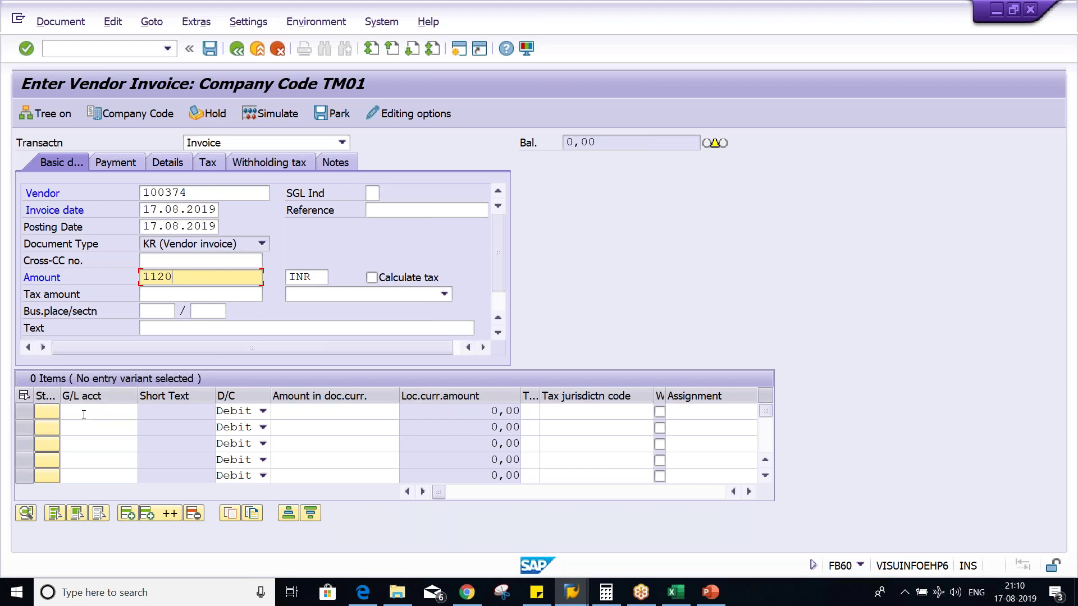
Step: Enter the first line item with G/L account 4000, a debit amount of 1000 and tax code T1
click(84, 415)
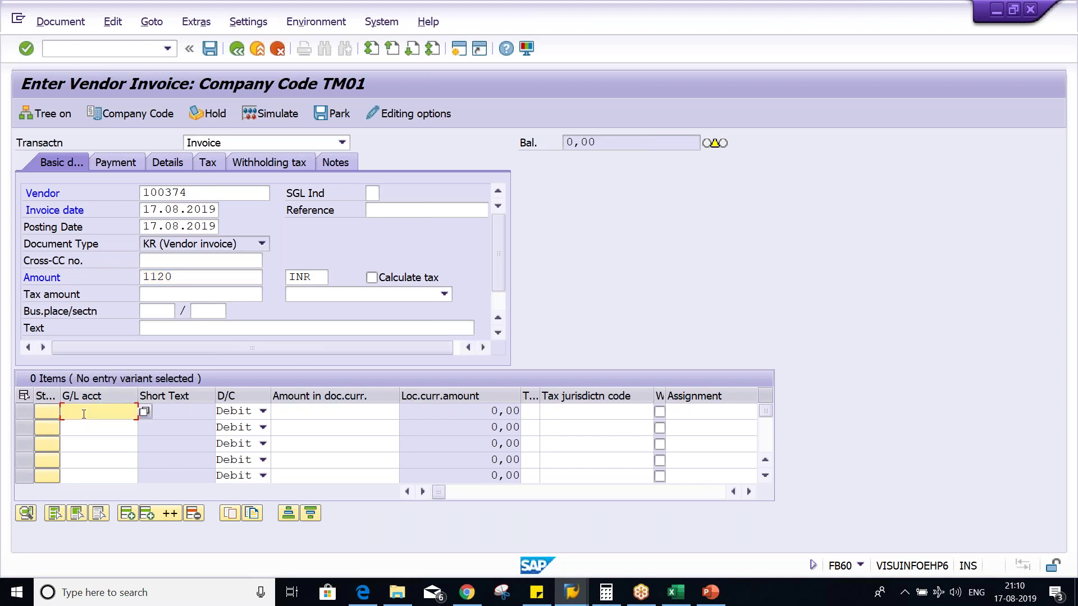
click(84, 414)
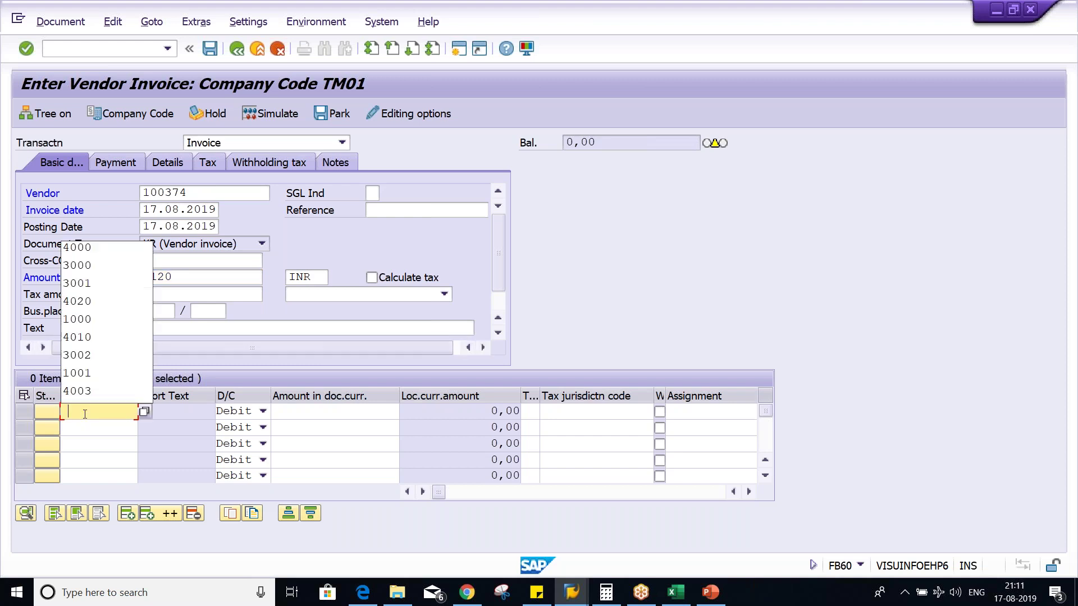
click(113, 247)
click(311, 411)
click(331, 411)
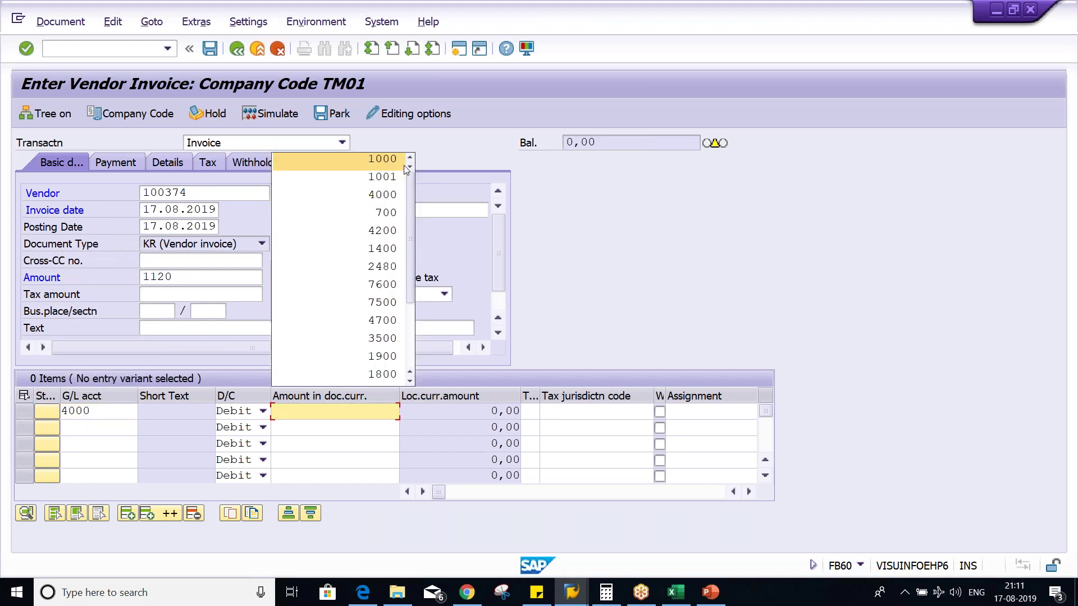
click(397, 157)
key(Tab)
text(T1)
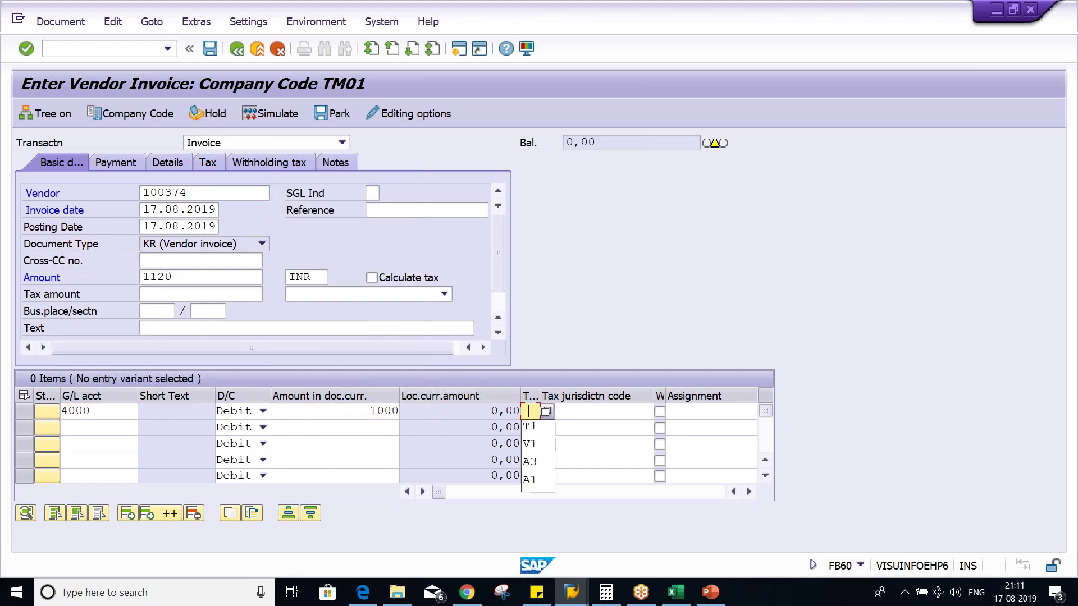
Step: Turn on Calculate tax for the invoice and validate the entered data
click(376, 277)
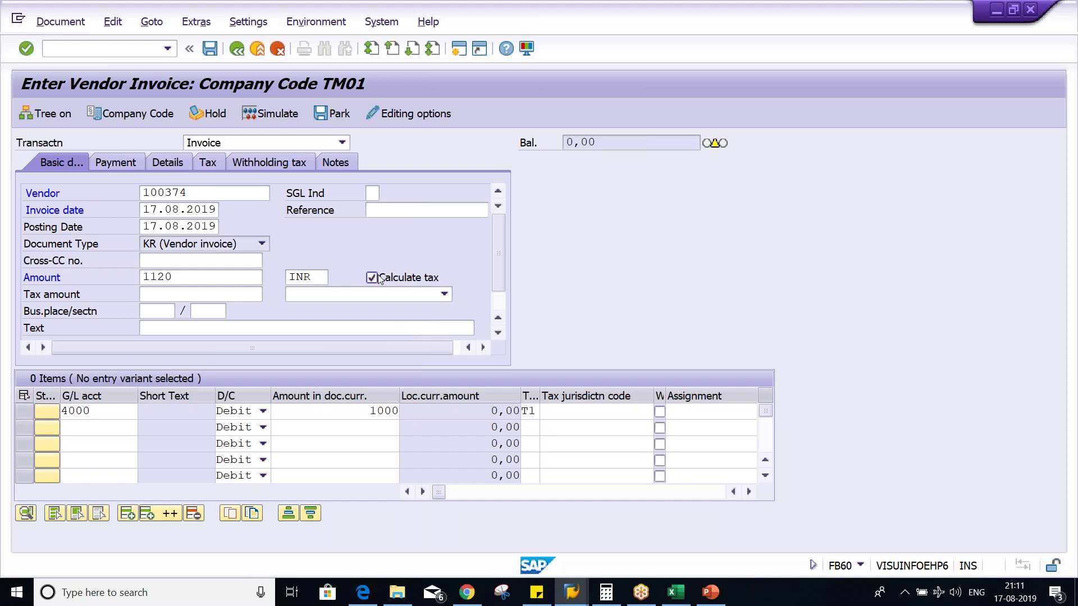
key(Return)
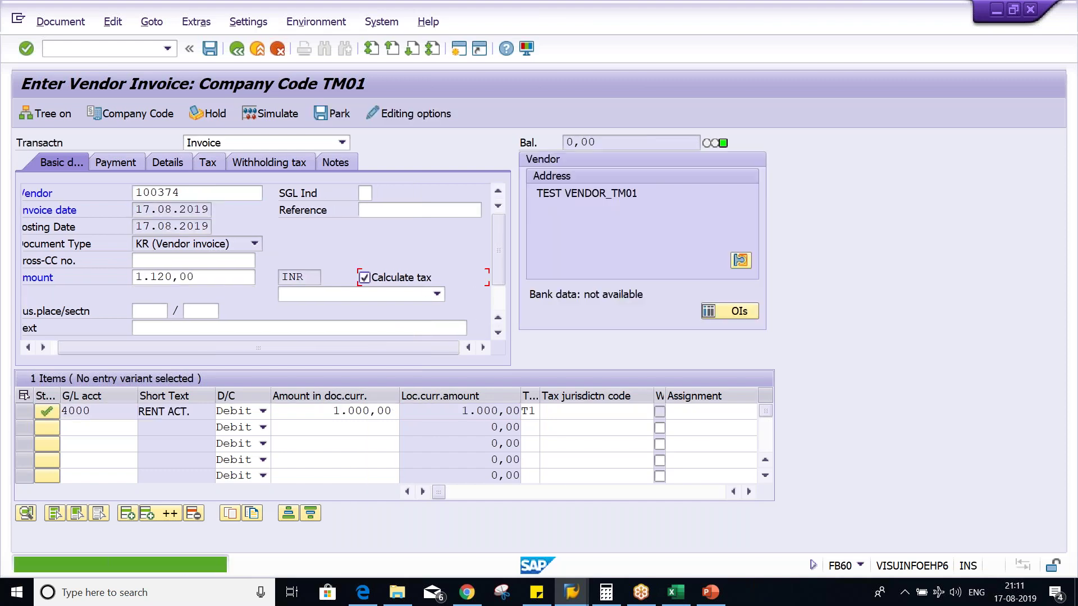
click(1033, 530)
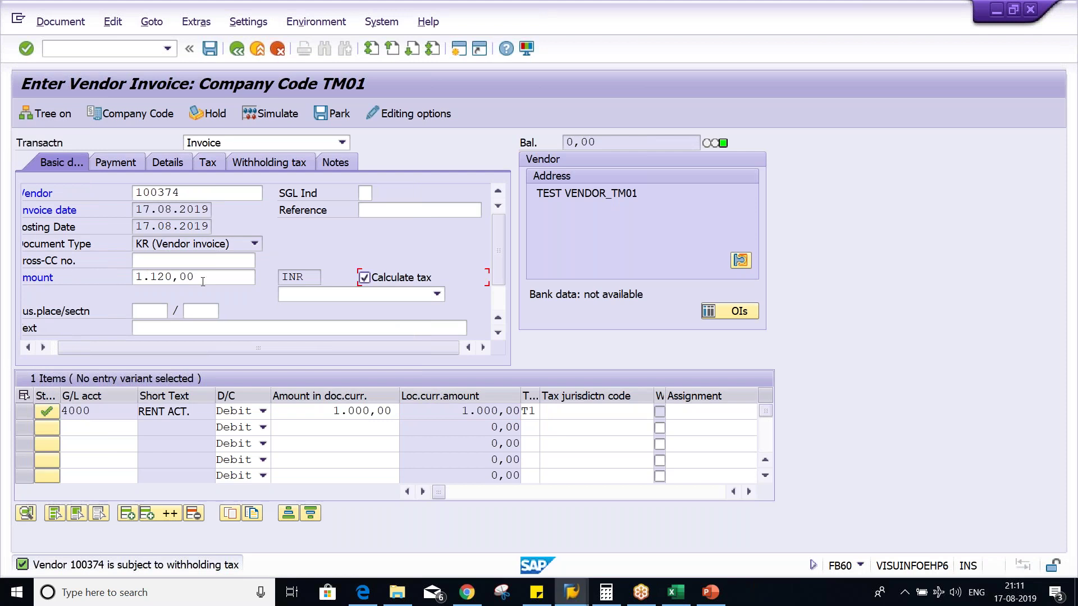
Step: Compare the invoice's line item amount with the taxable amount in Excel cell O4 and the withholding tax rate of code T5 in SAP
drag(330, 412, 394, 414)
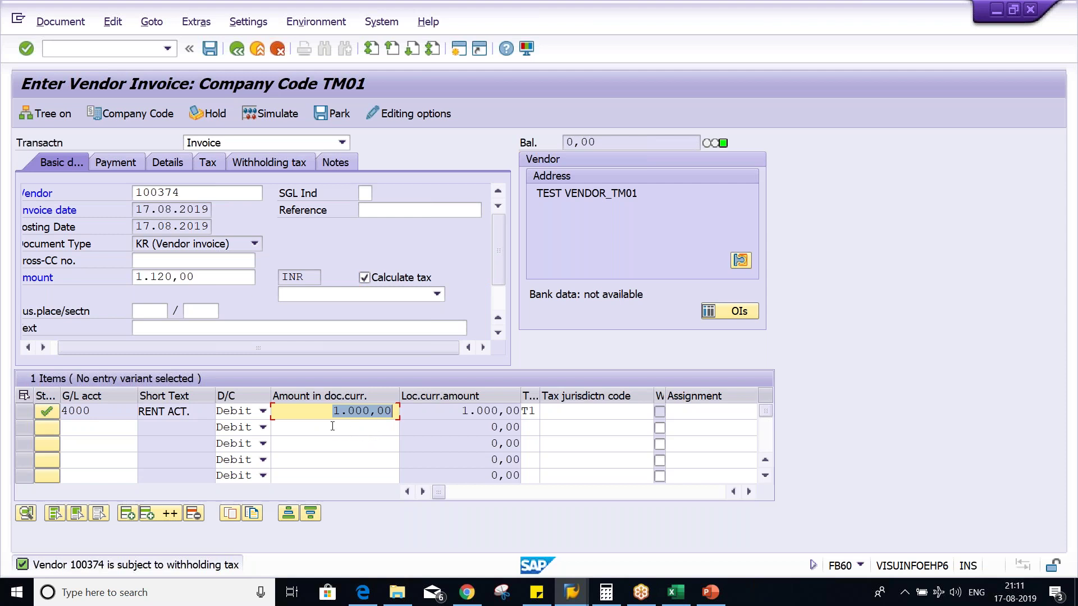
key(alt+Tab)
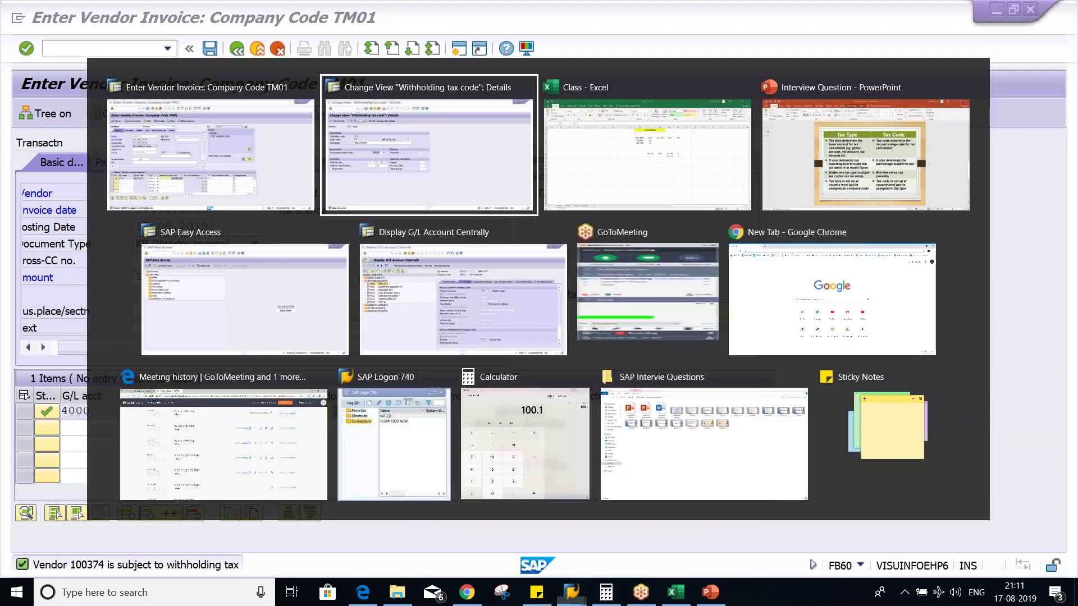
key(alt+Tab)
click(709, 201)
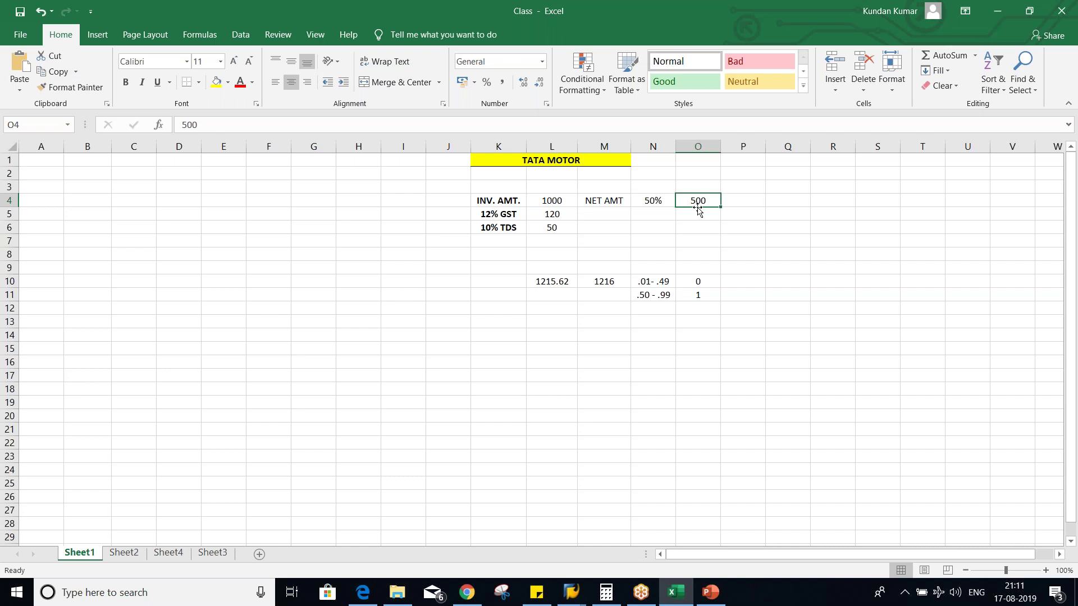
key(alt+Tab)
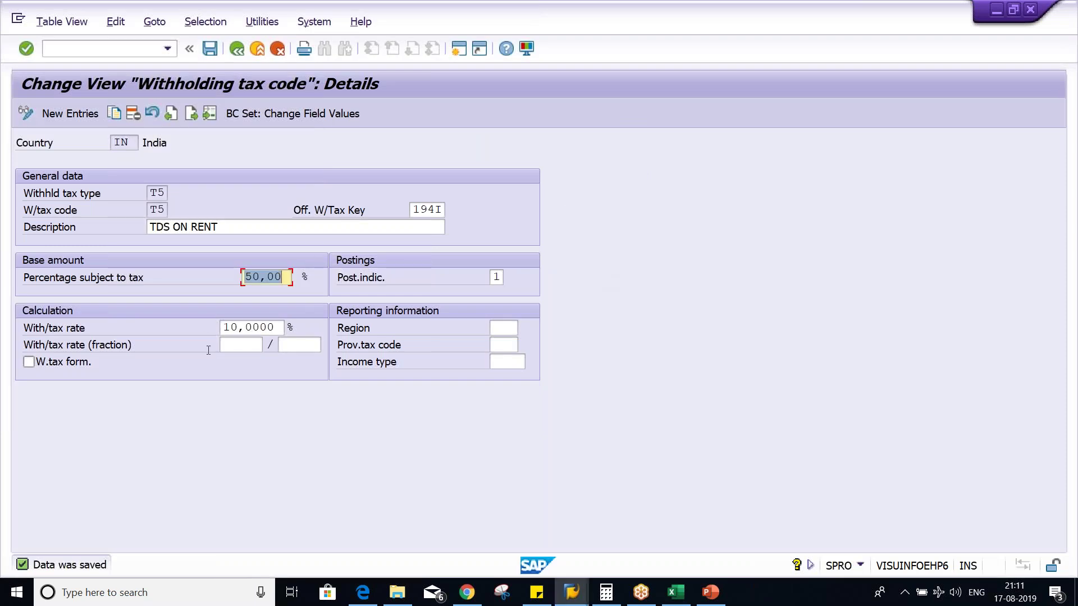
click(226, 327)
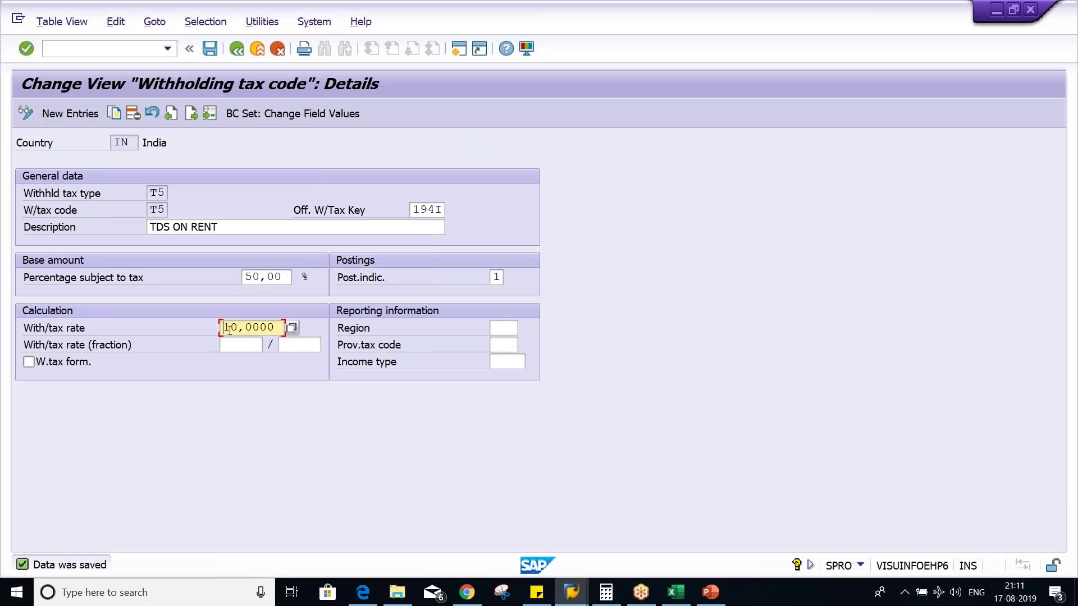
Step: Check the TDS amount in Excel cell L6 and return to the vendor invoice in SAP
key(alt+Tab)
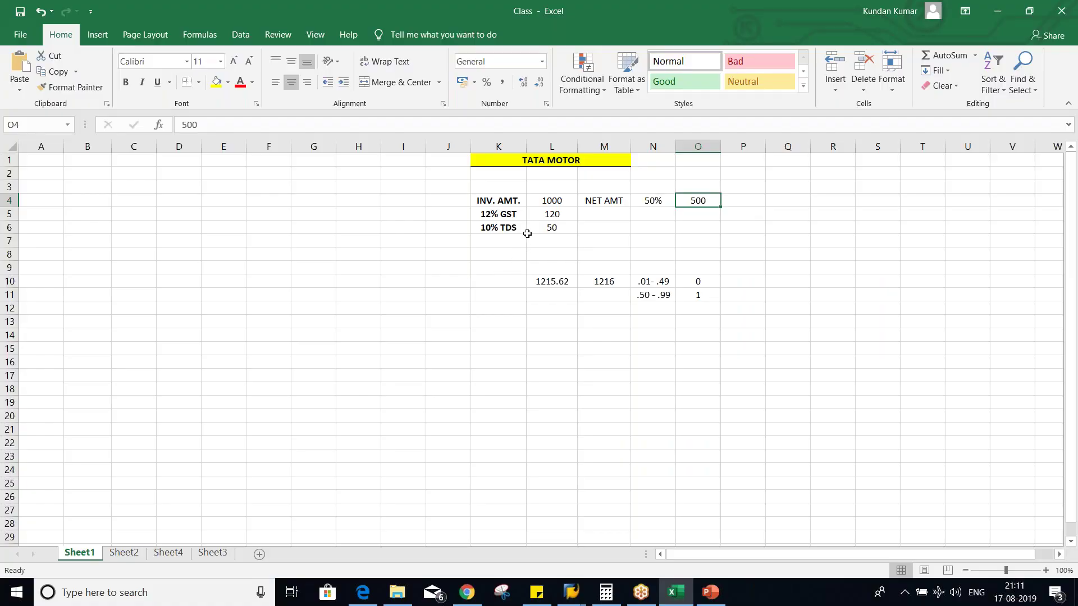
click(547, 229)
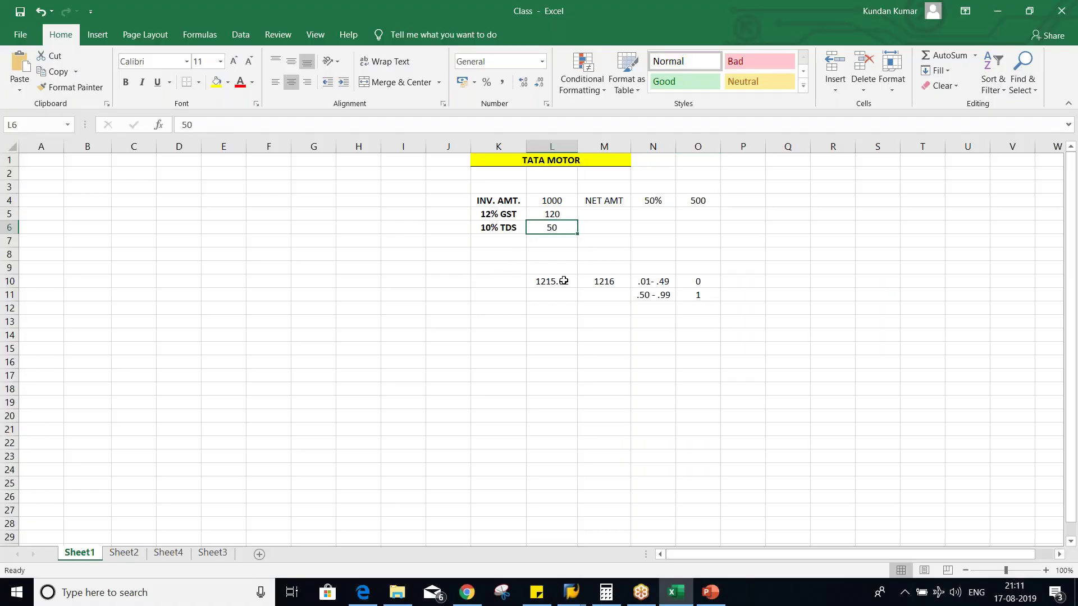
key(alt+Tab)
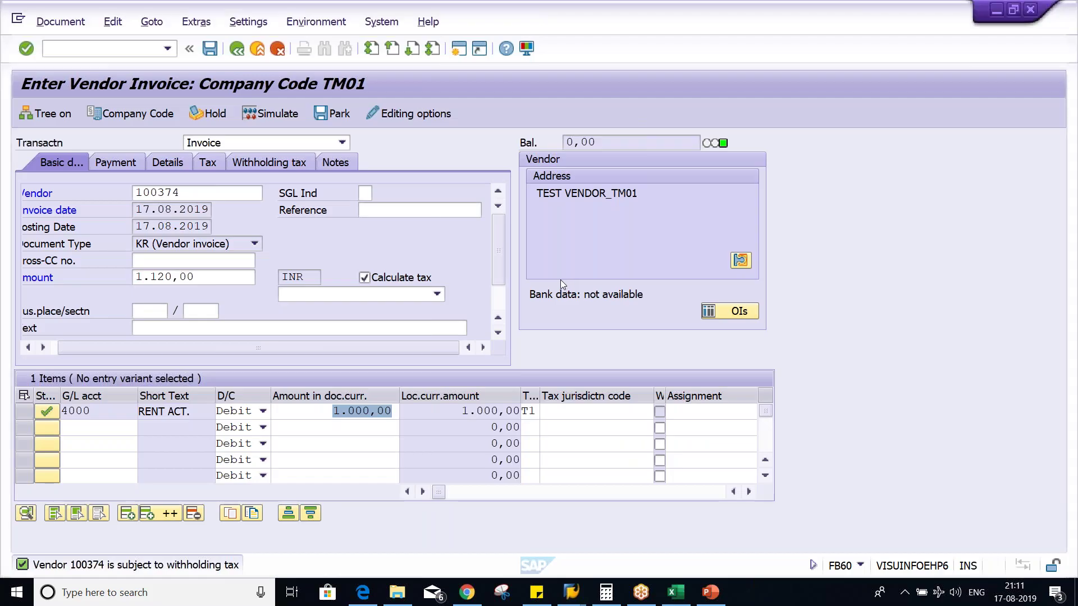
Step: Simulate the vendor invoice posting and examine the rent and TDS line amounts in the document overview
click(262, 114)
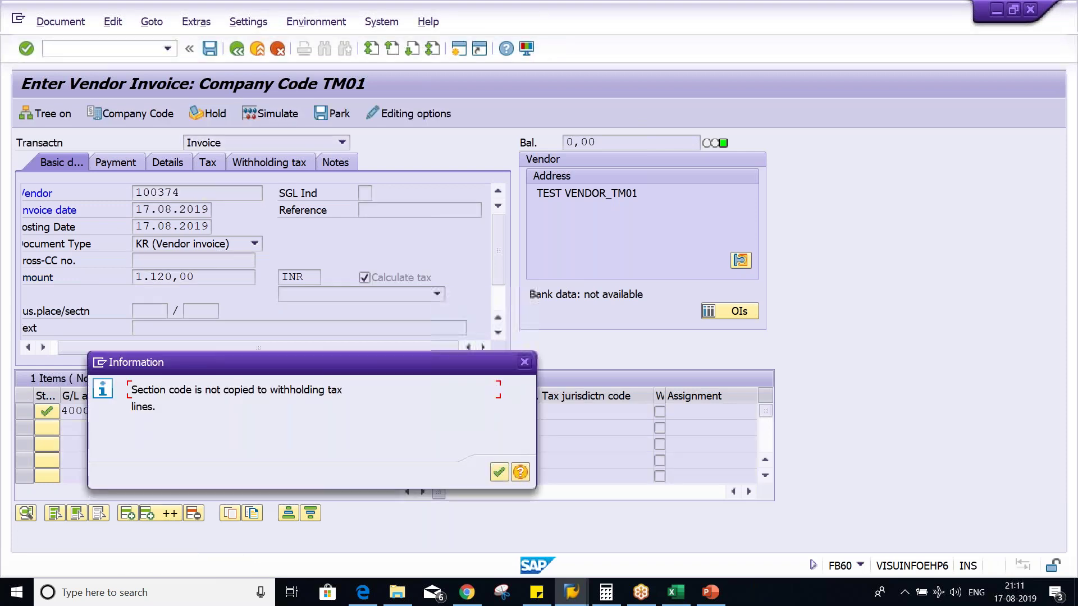
key(Return)
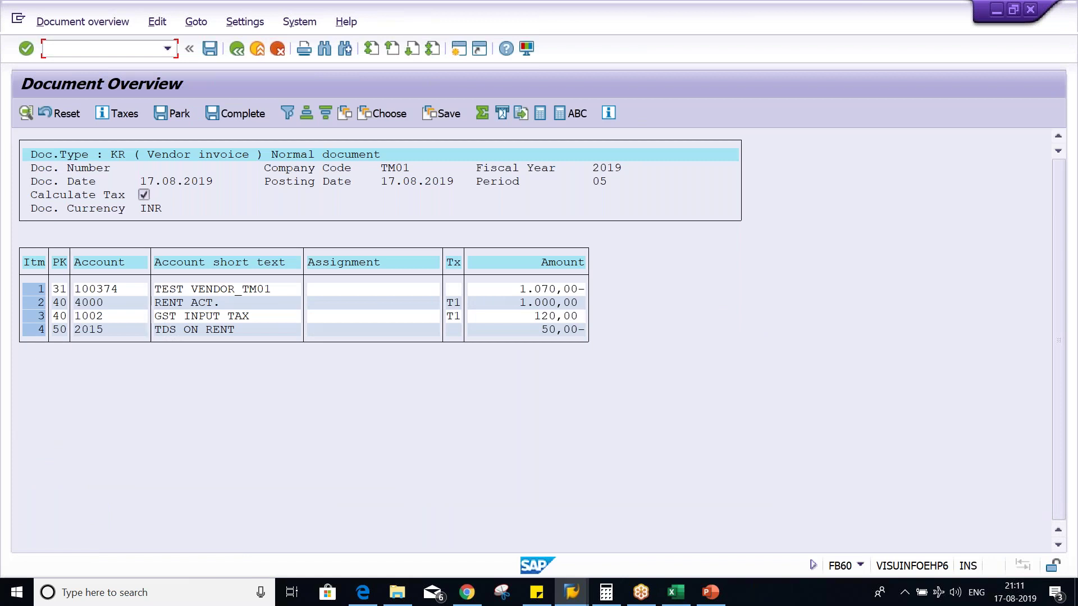
click(538, 328)
click(514, 304)
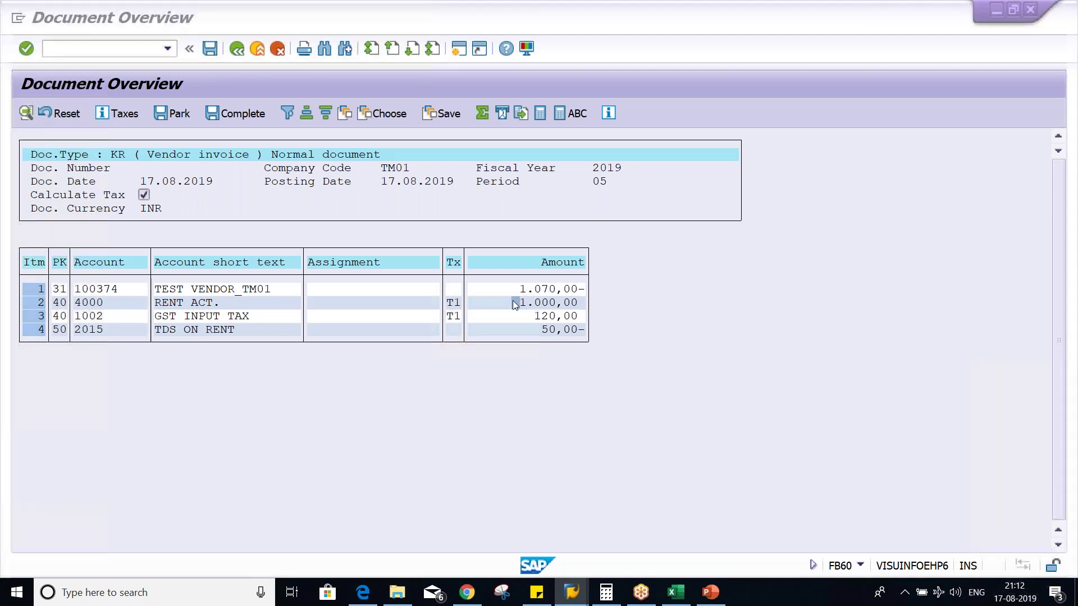
Step: Switch to PowerPoint and review the slide comparing Tax Type and Tax Code
key(alt+Tab)
key(alt+Tab)
key(alt+Tab)
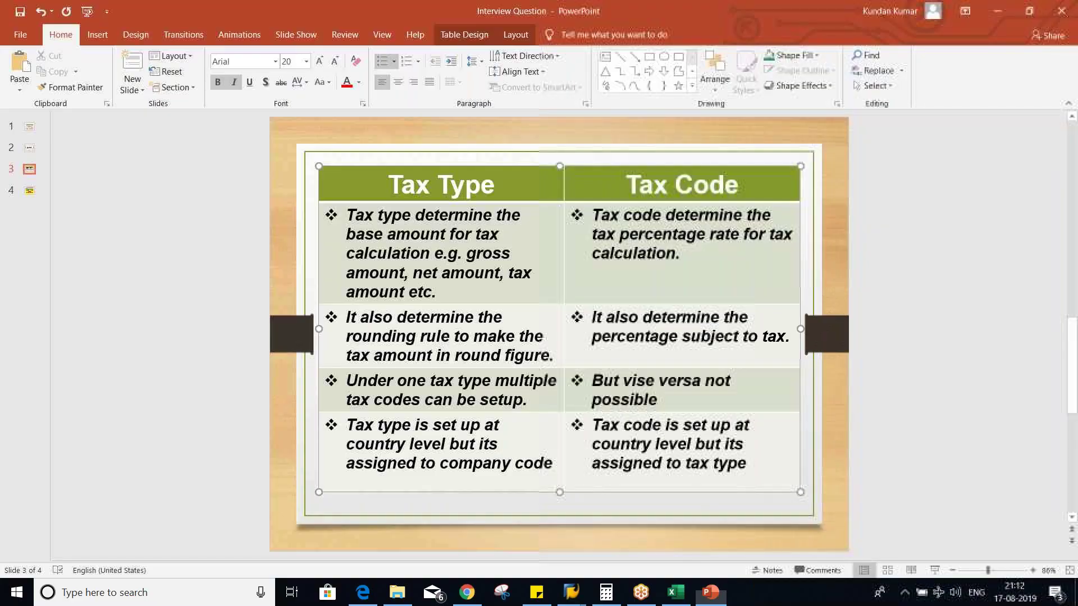
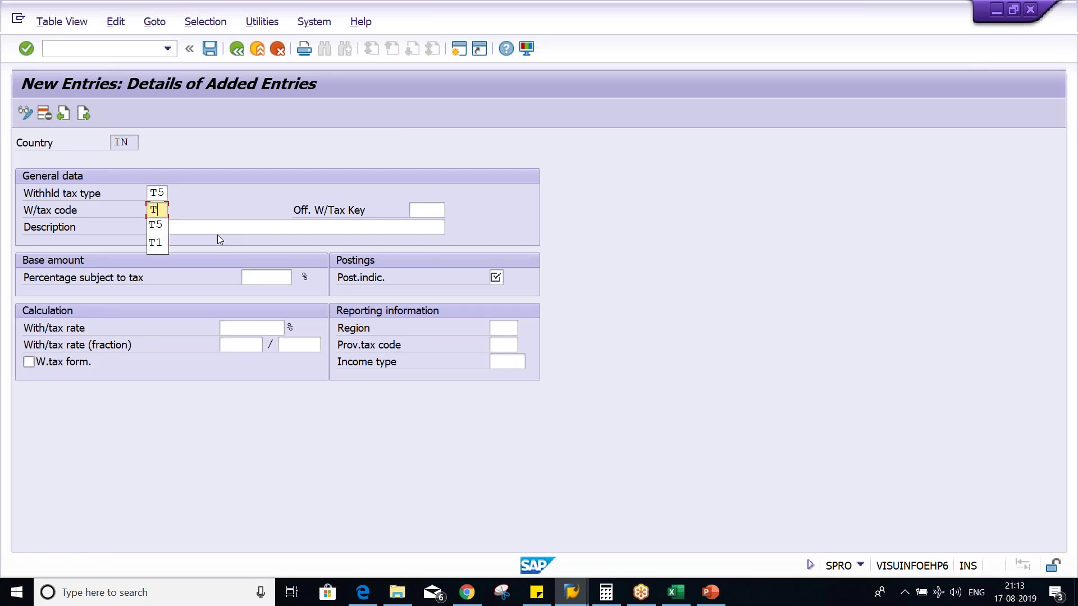
Step: Enter withholding tax code T6 for tax type T5 with official key 194I and description TDS ON RENT
text(6)
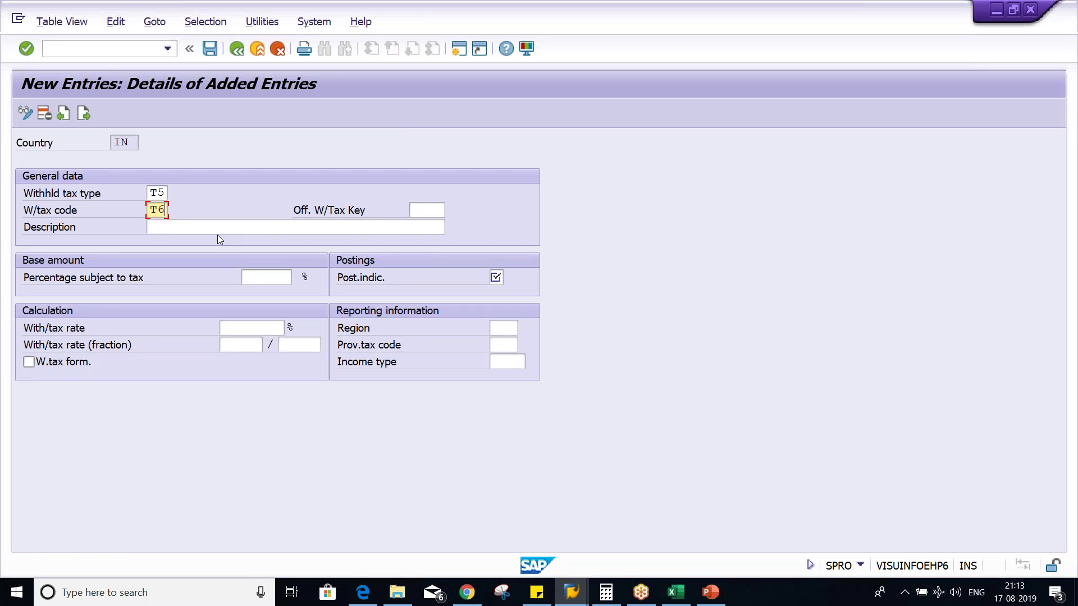
key(Tab)
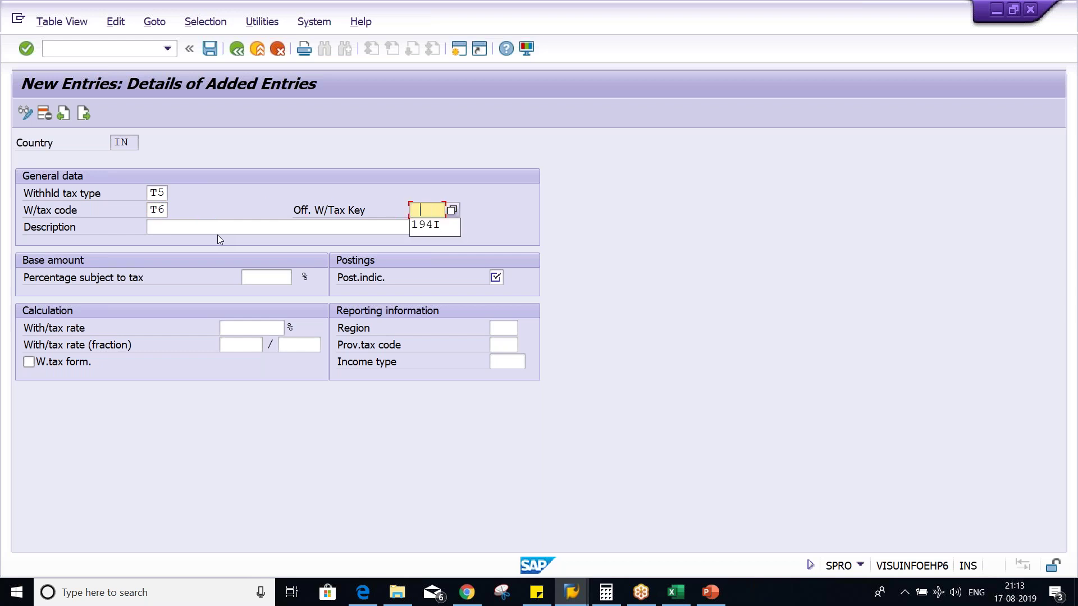
key(Down)
key(Tab)
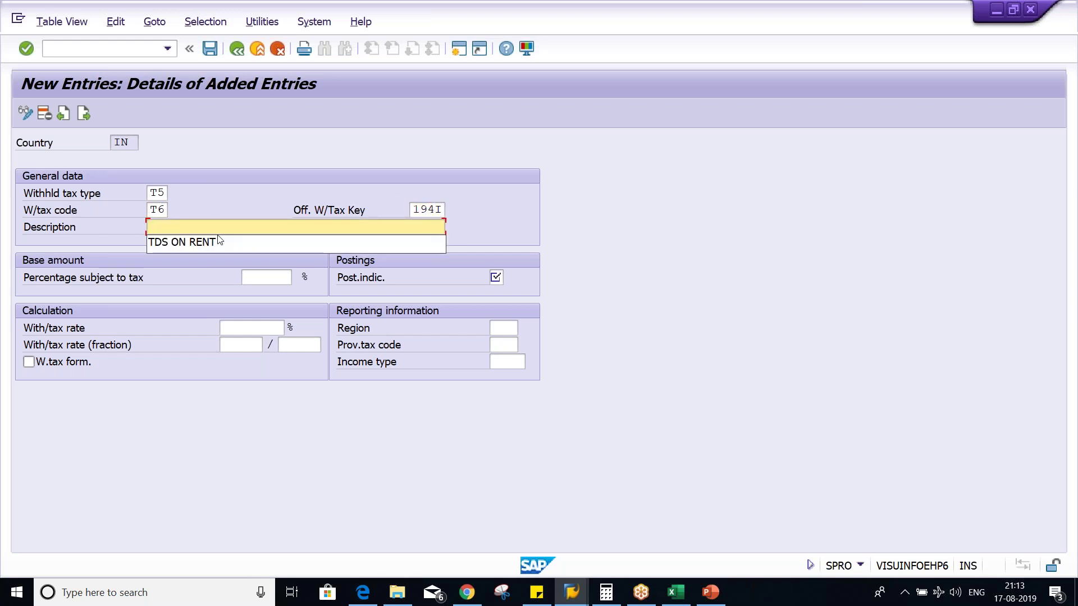
key(Down)
key(Tab)
Step: Set code T6 to 100% subject to tax, posting indicator 1 and a 5% withholding tax rate, and save the entry
key(Down)
key(Down)
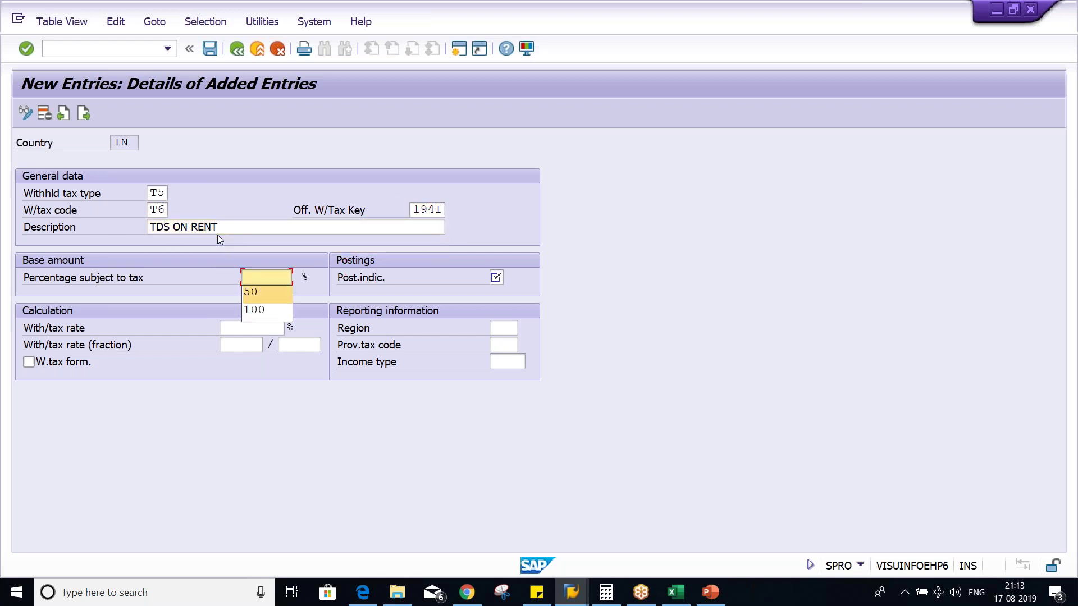
key(Tab)
key(Down)
key(Tab)
key(Tab)
key(shift+Tab)
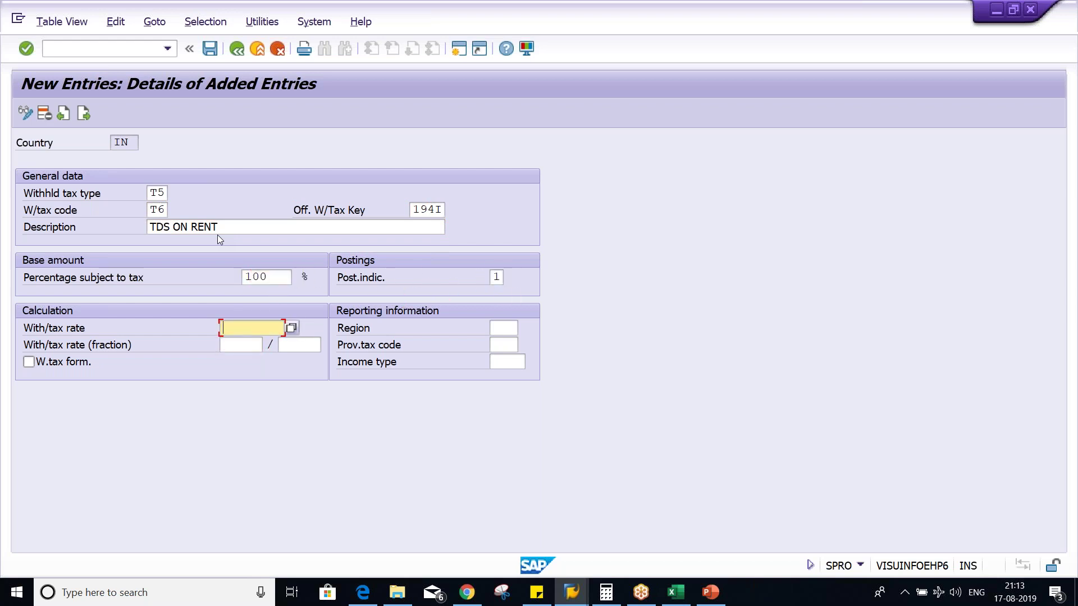
text(5)
key(Return)
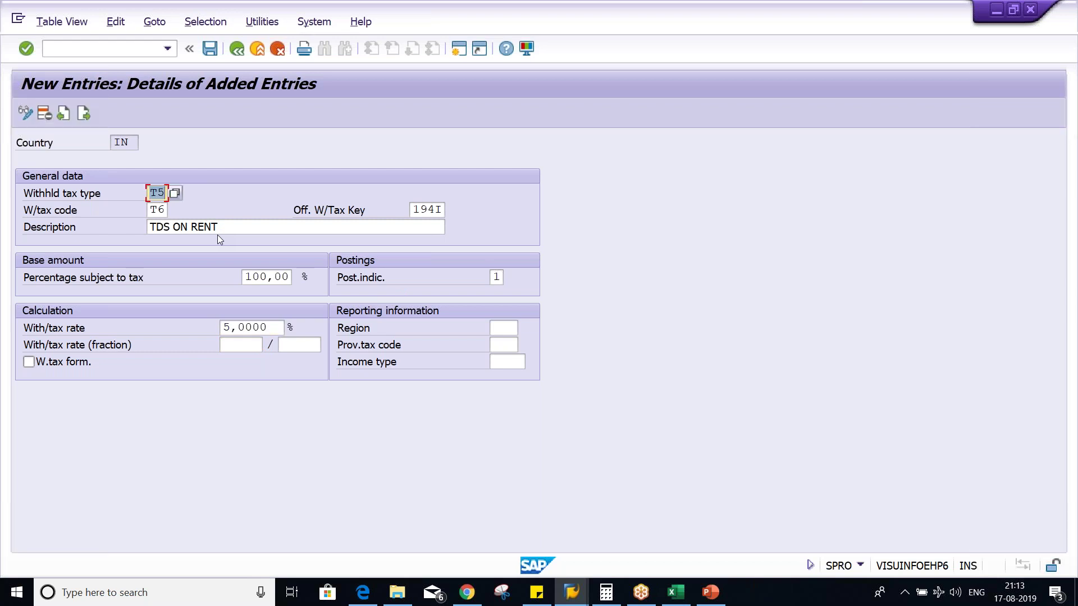
key(ctrl+s)
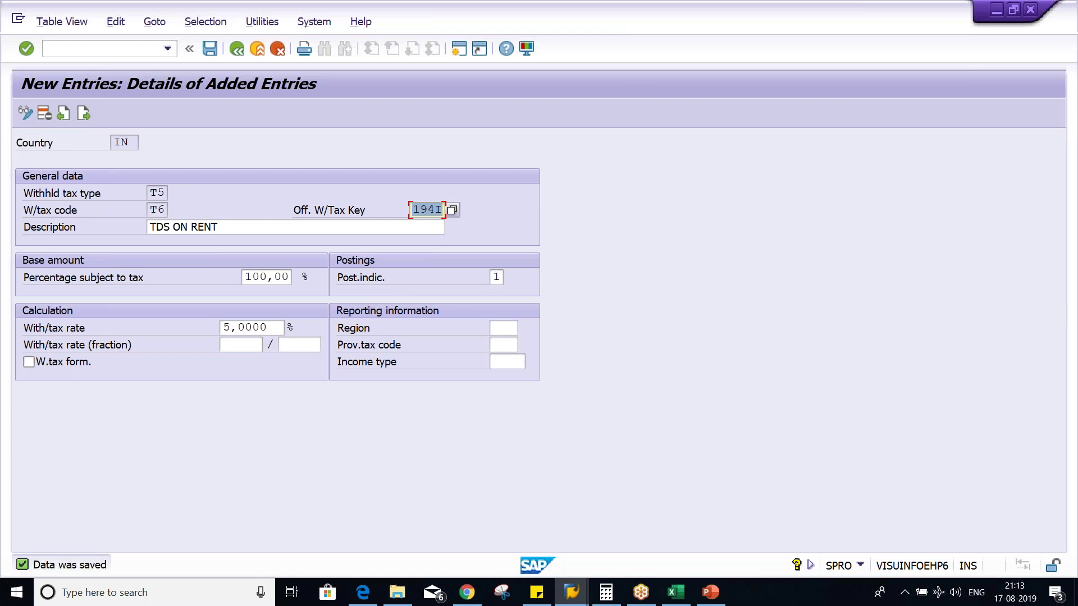
click(152, 193)
click(153, 212)
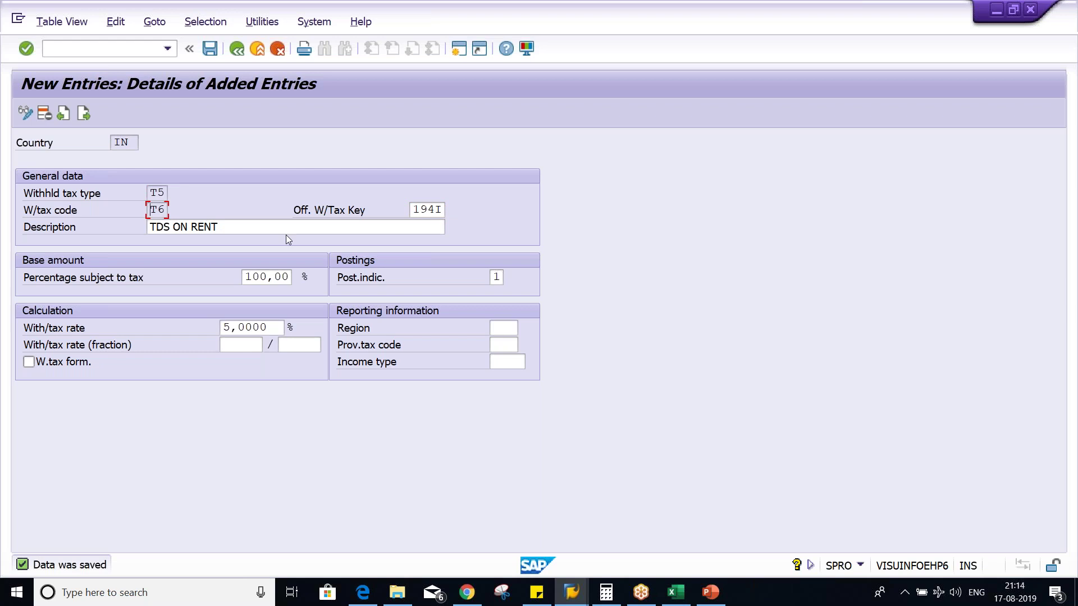
Step: Switch to the Excel workbook and enter tax type T5 in cell D5
key(alt+Tab)
key(Tab)
key(Tab)
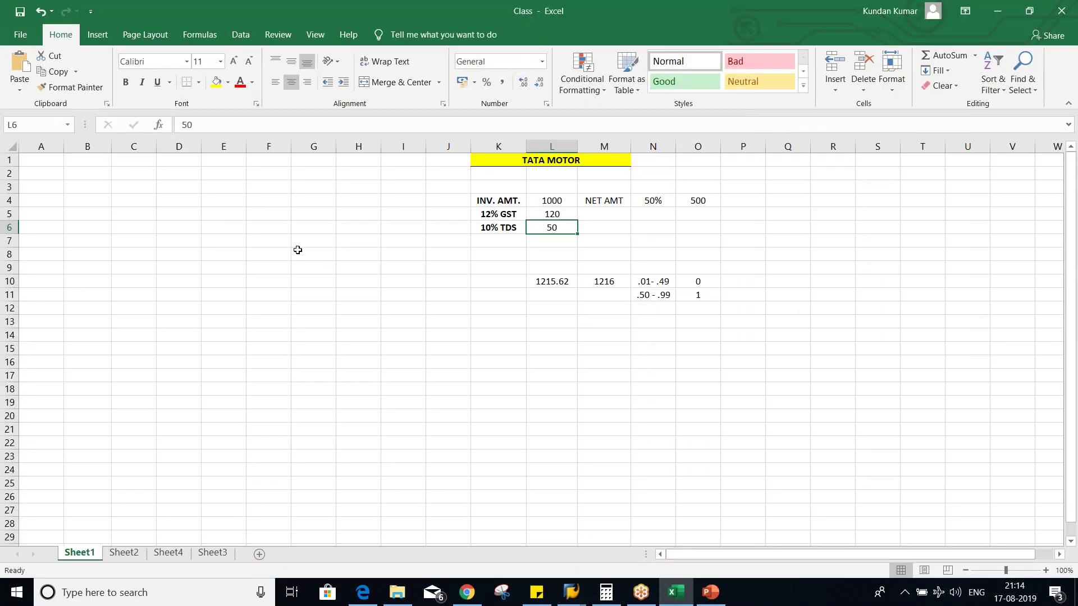
click(182, 213)
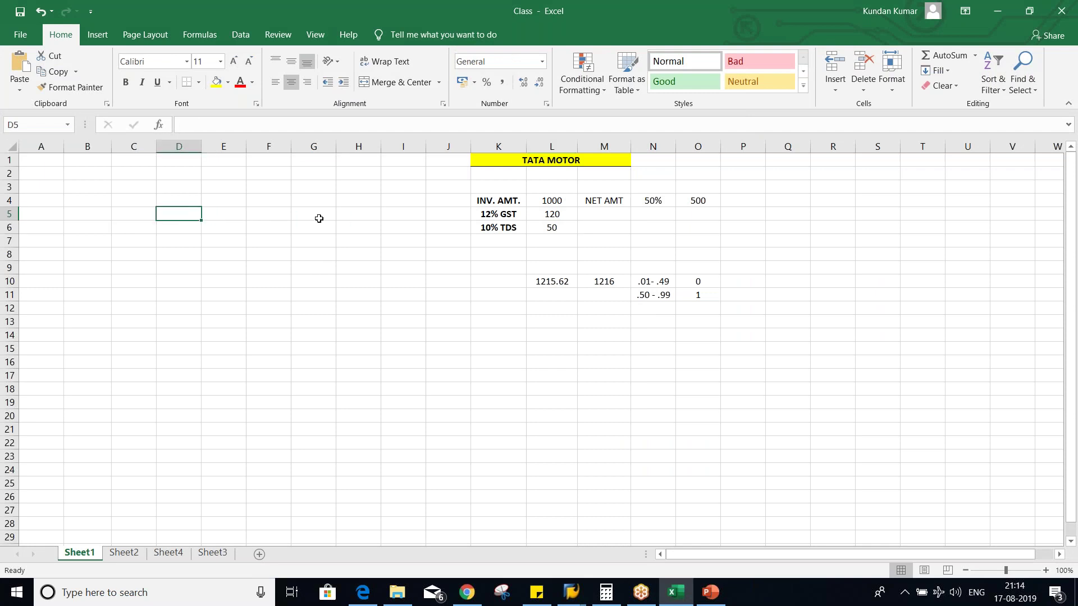
text(T5)
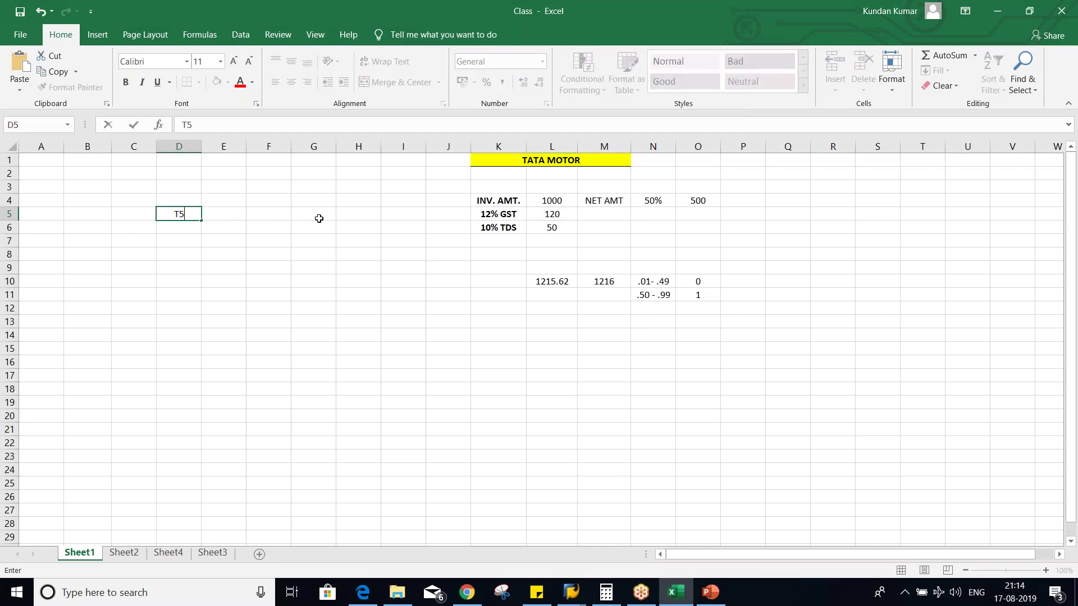
key(Return)
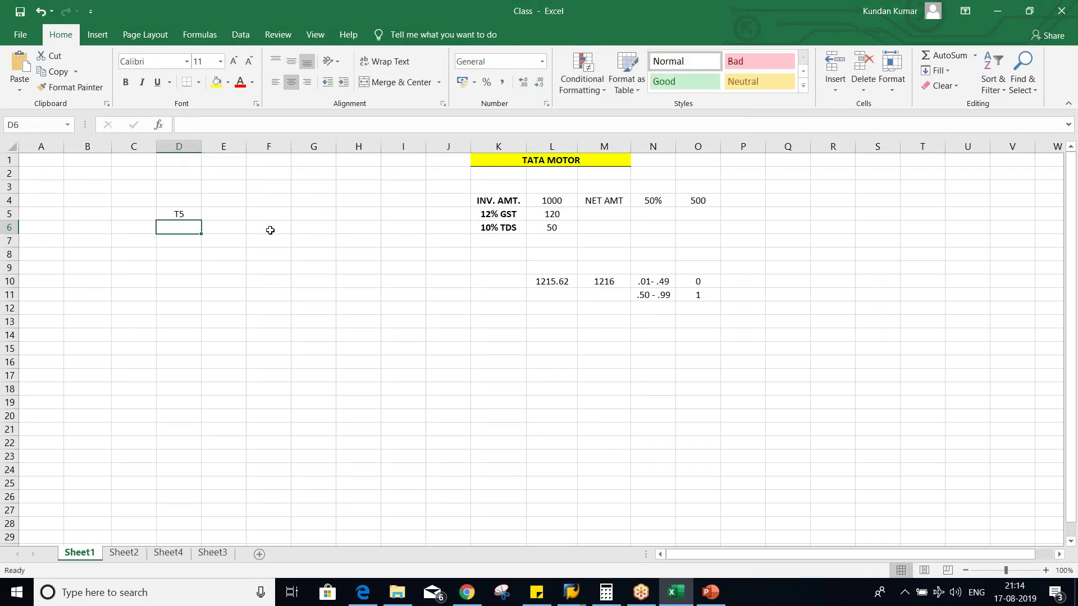
Step: List the tax codes T5, T6, T7 and T8 in cells E5 to E8
click(234, 214)
text(T)
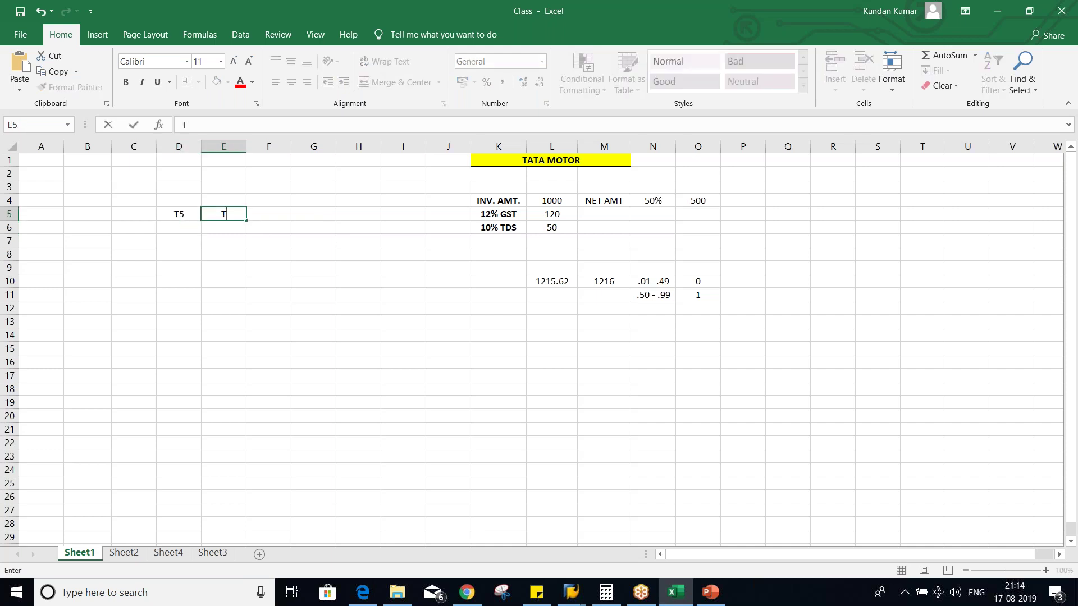
text(5)
key(Return)
text(T6)
key(Return)
text(T7)
key(Return)
text(T)
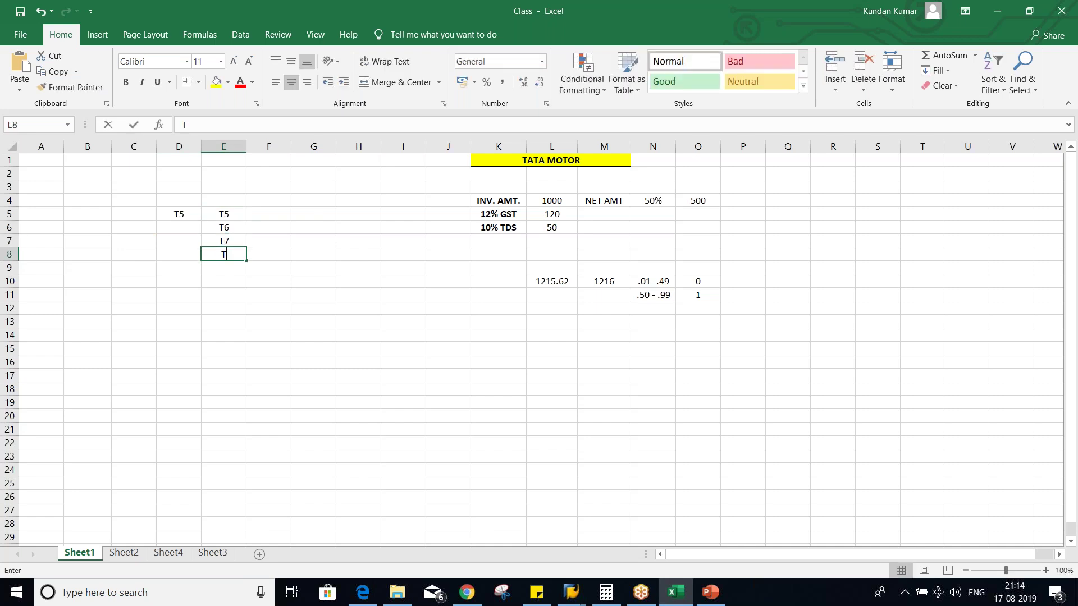
text(8)
key(Return)
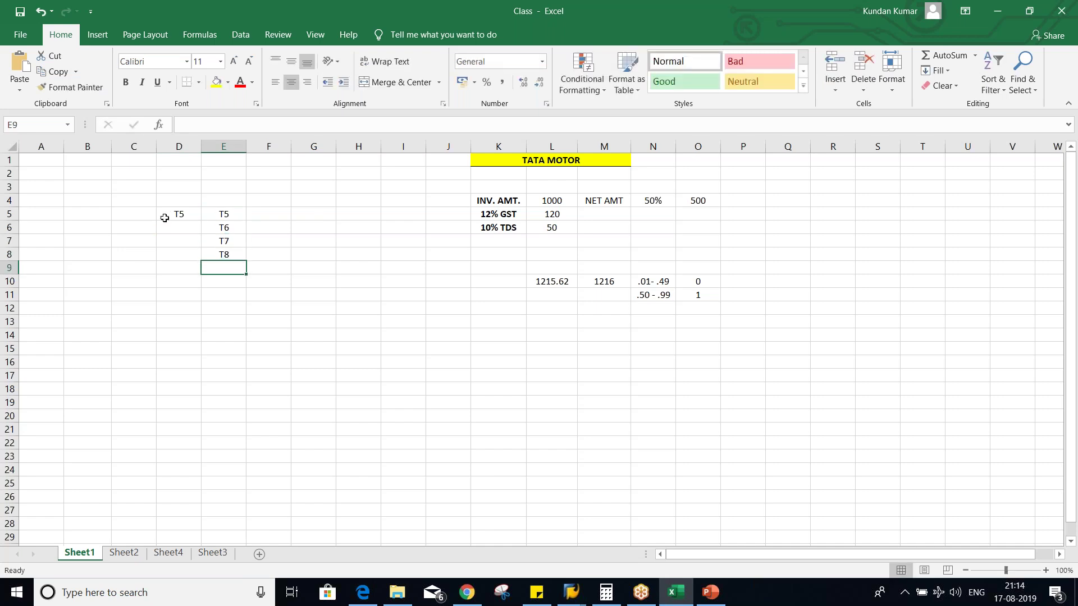
Step: Add the headings TAX TYP in cell D4 and TAX CD in cell E4
click(180, 202)
text(TA)
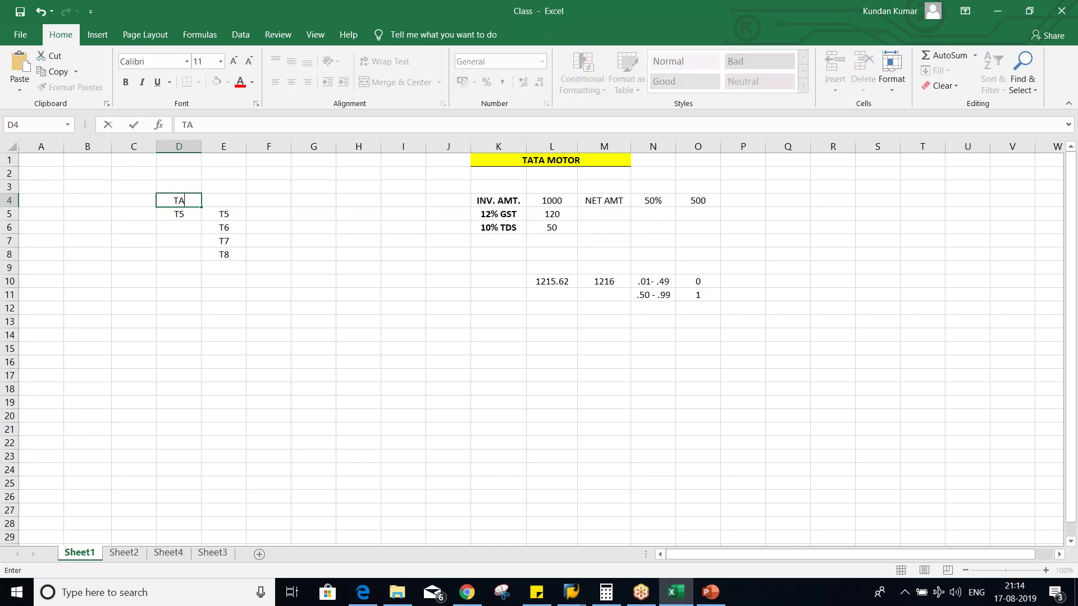
text(X TYP)
key(Tab)
text(TAX CD)
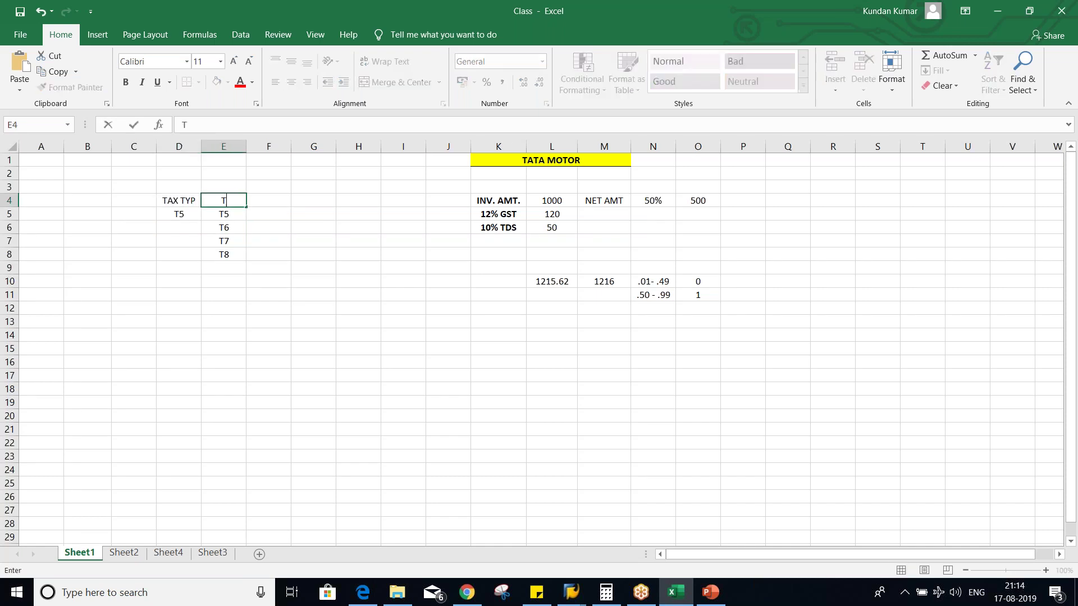
click(178, 214)
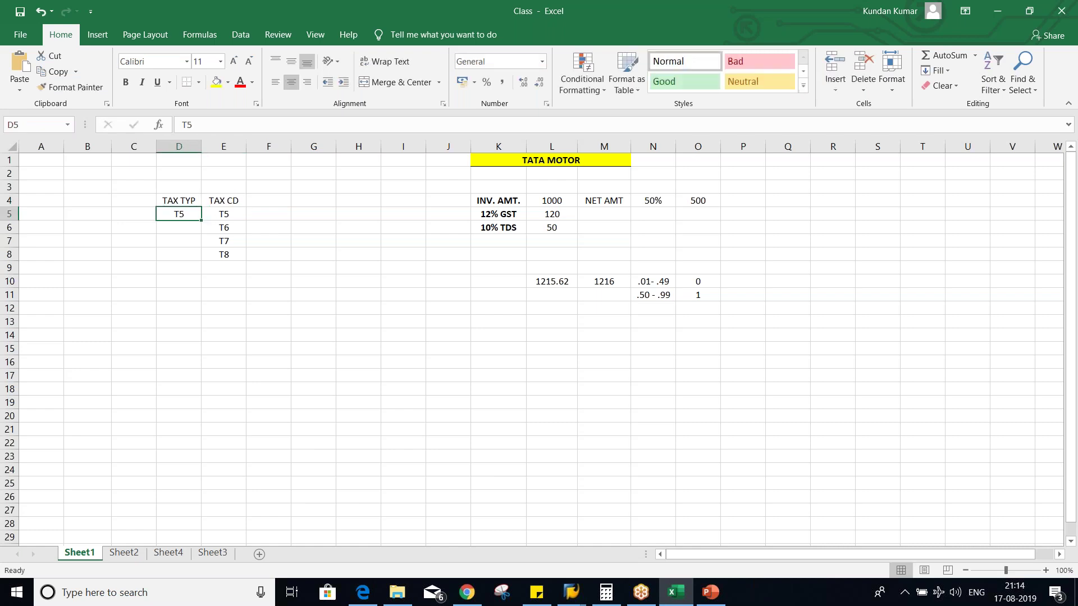
Step: Format the headings in D4:E4 as bold with a bottom border
drag(174, 198, 222, 199)
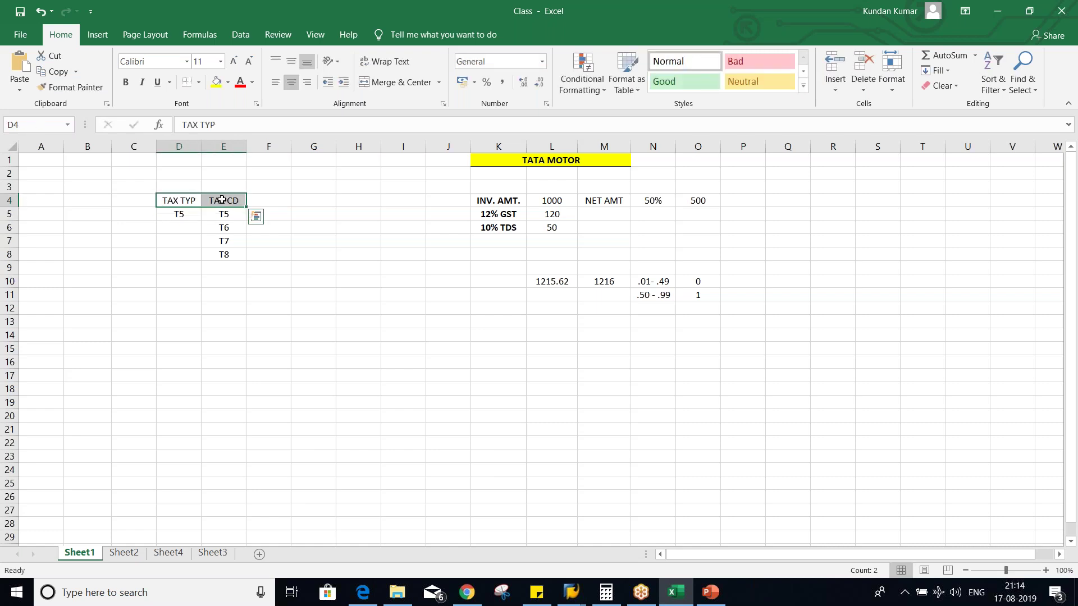
key(ctrl+b)
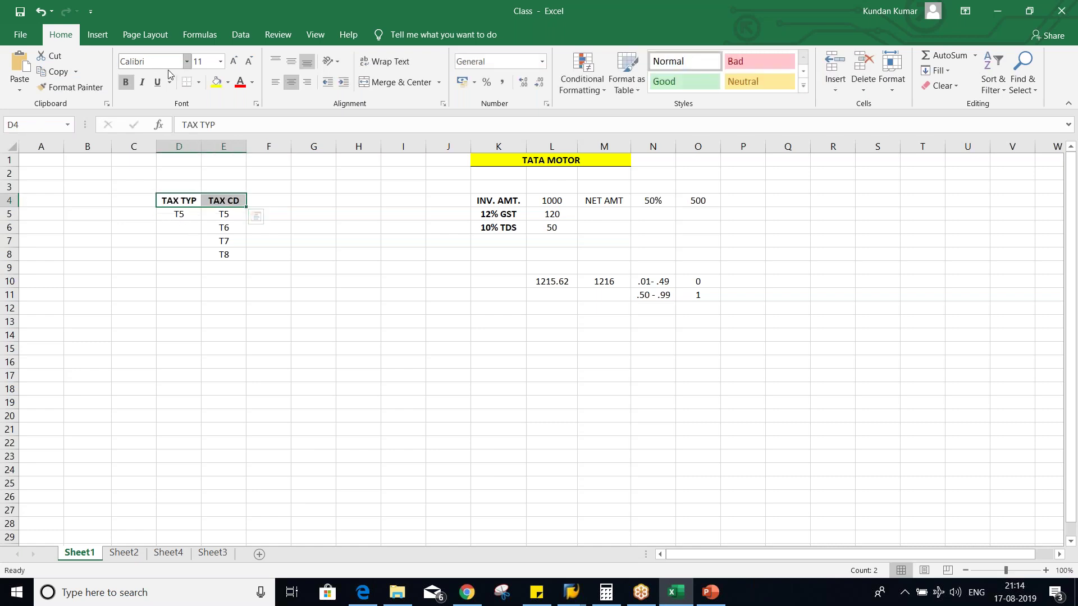
click(168, 281)
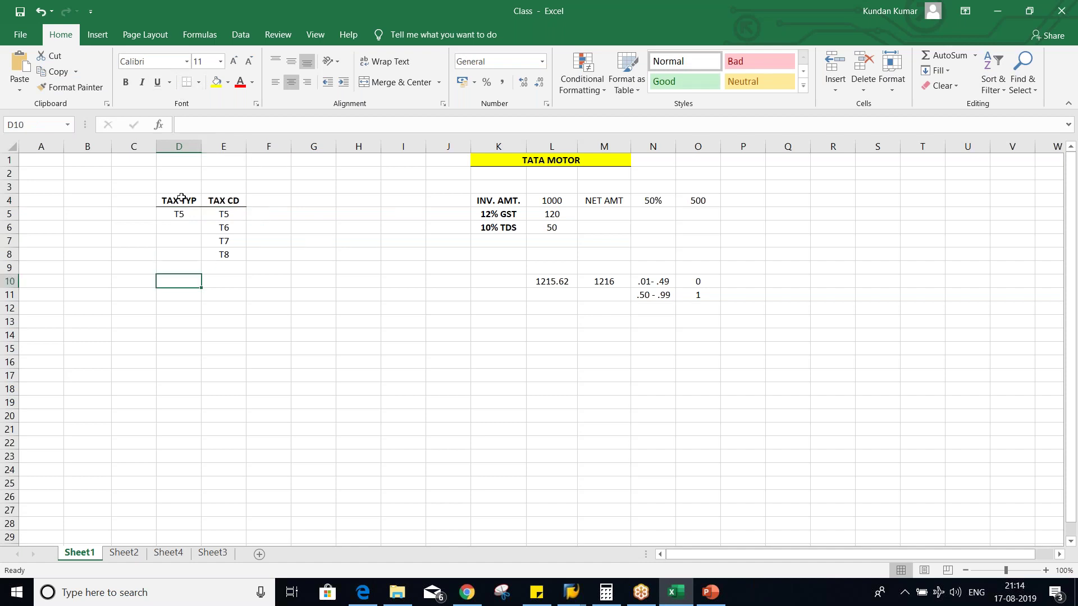
Step: Merge and center cells D5:D8 and middle-align the T5 tax type beside its list of tax codes
click(175, 211)
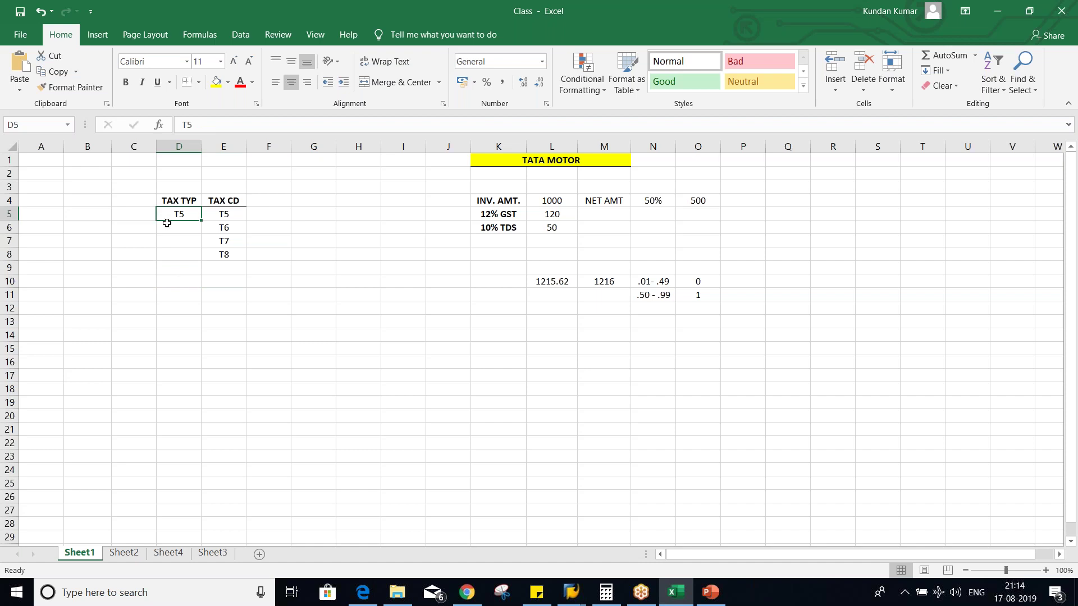
drag(231, 213, 227, 250)
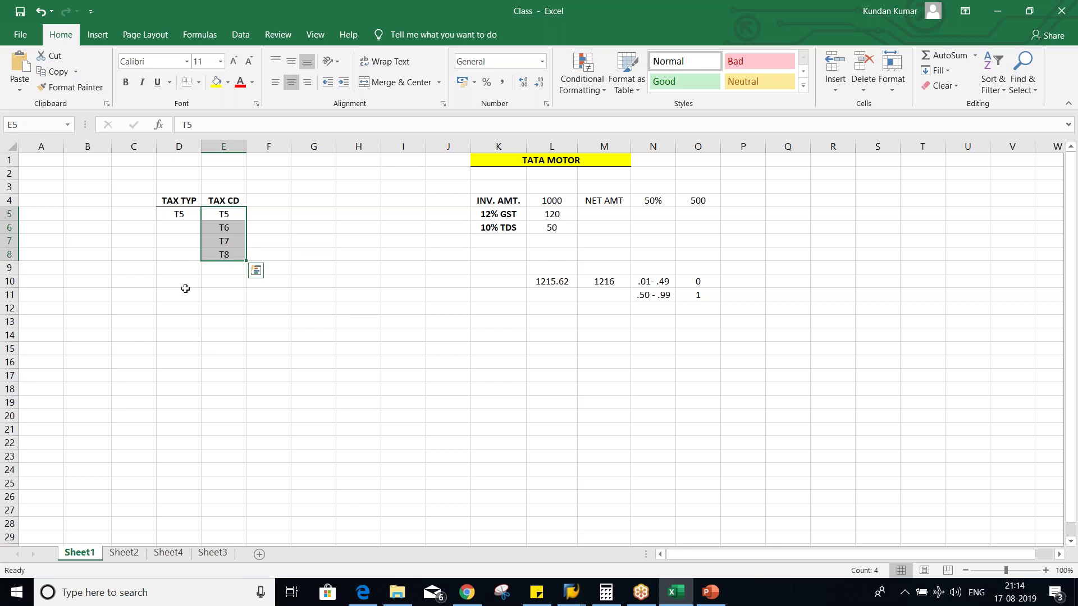
drag(179, 215, 186, 257)
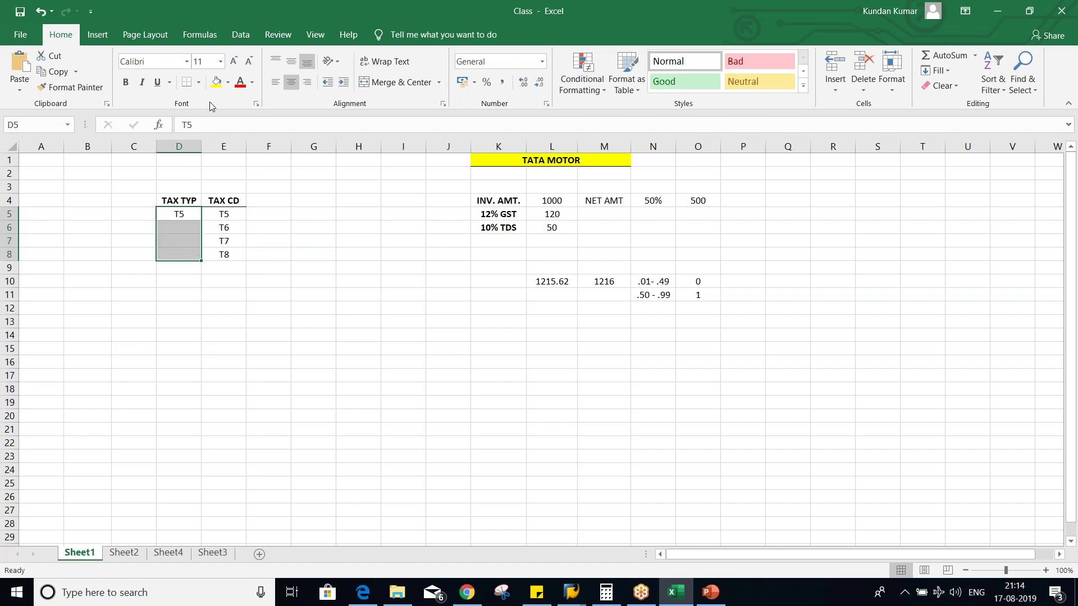
click(400, 85)
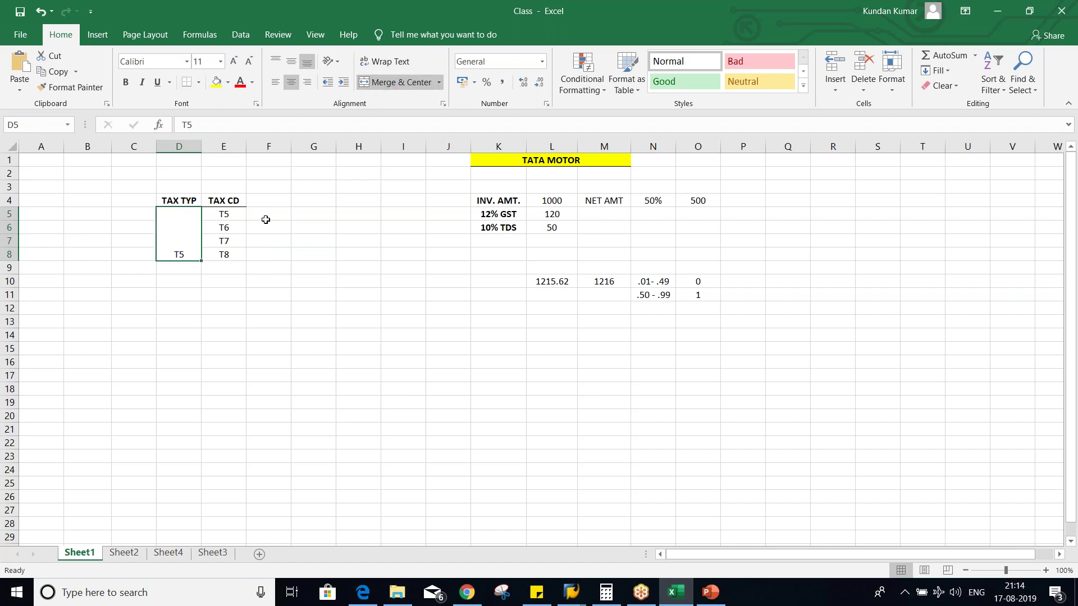
click(290, 60)
click(268, 266)
drag(223, 214, 229, 264)
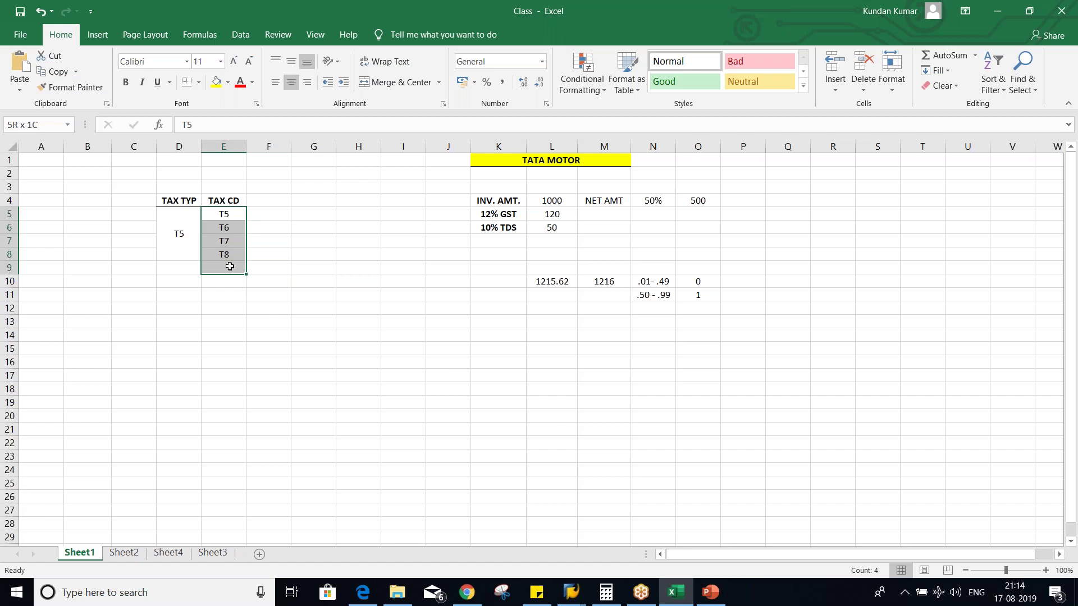
click(169, 247)
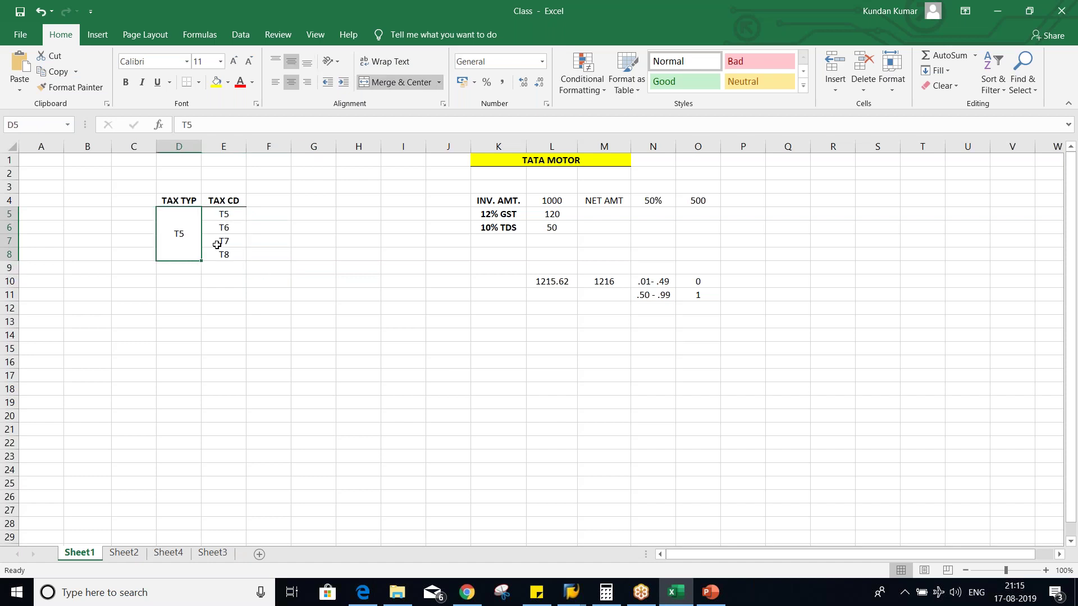
Step: Enter 10% in cell F5 as the rate for tax code T5
drag(220, 216, 224, 258)
click(188, 243)
click(272, 213)
text(10)
key(Return)
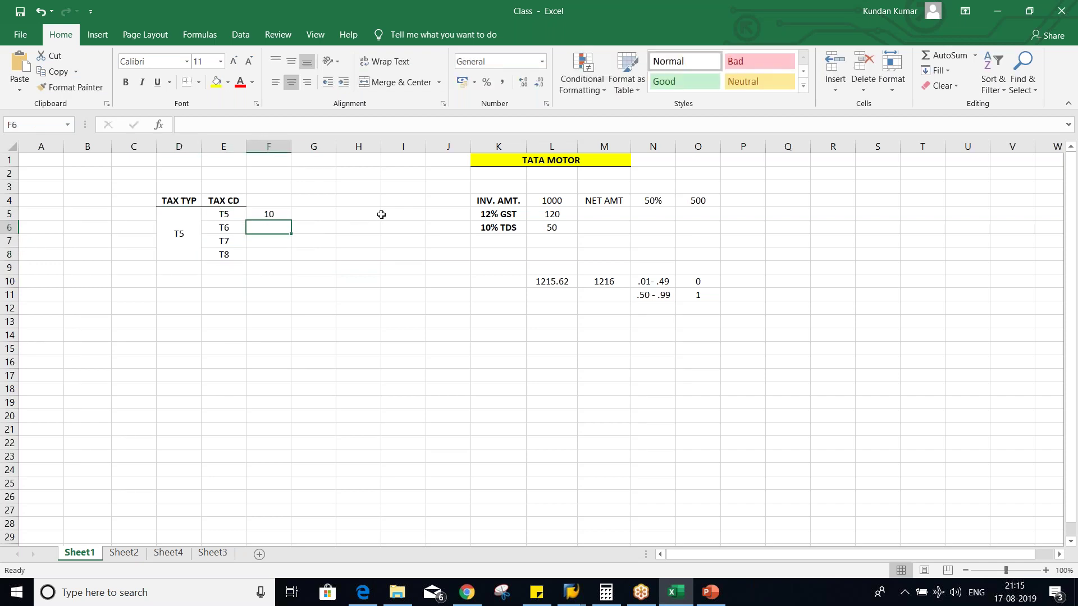
click(271, 214)
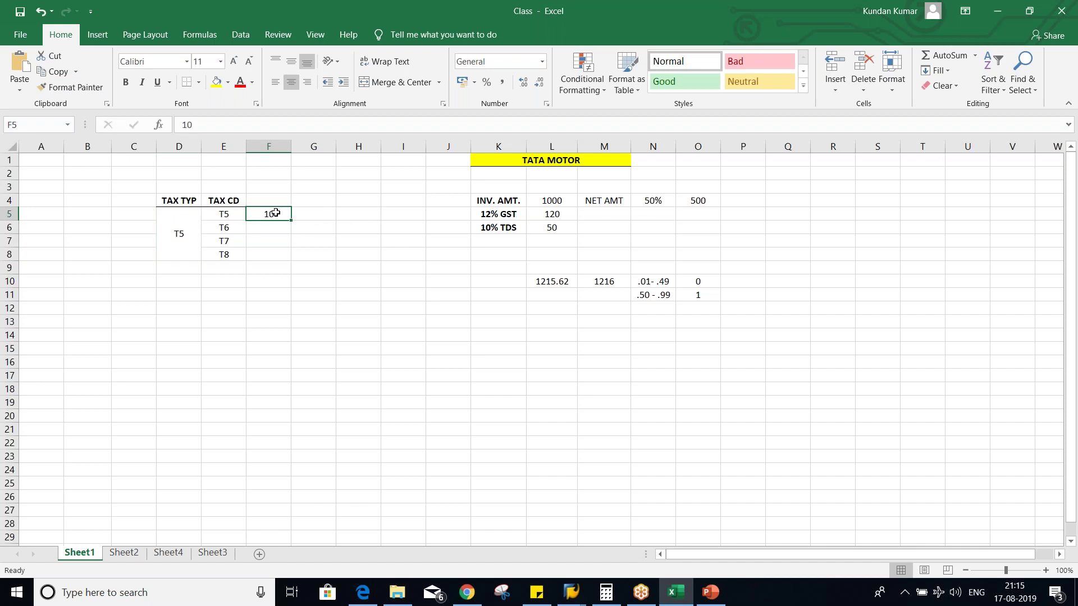
text(10%)
key(Return)
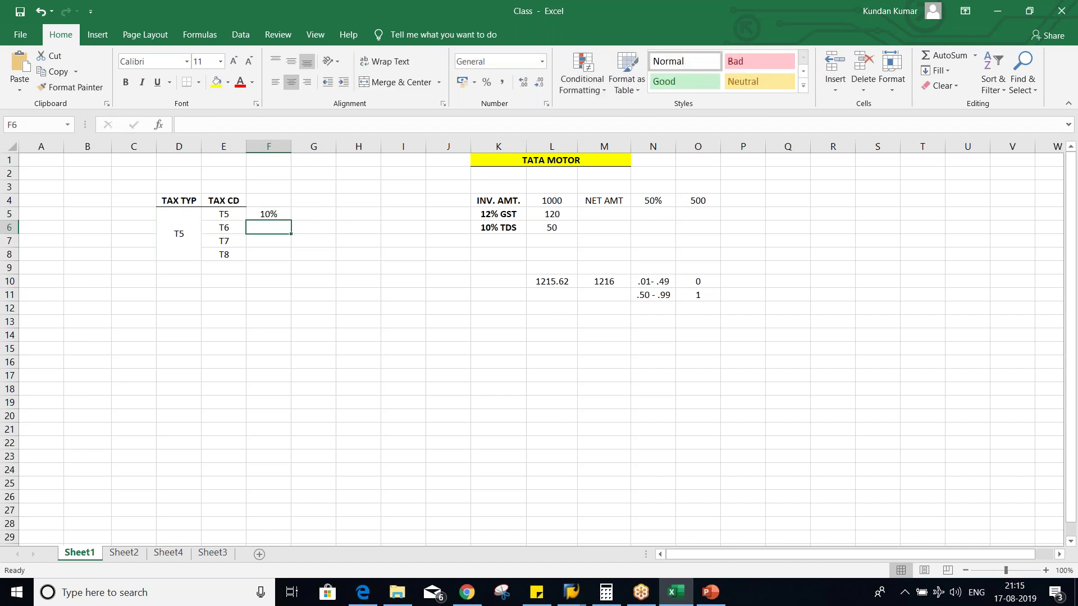
Step: Enter the rates 5%, 2% and 8% in cells F6 to F8 for tax codes T6, T7 and T8
text(5%)
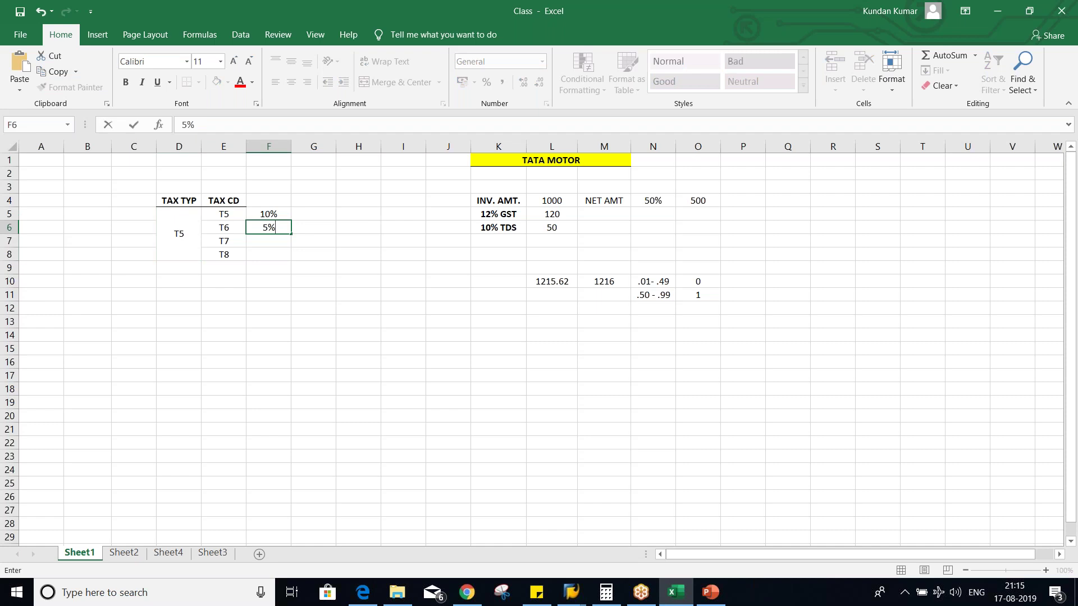
key(Return)
text(2%)
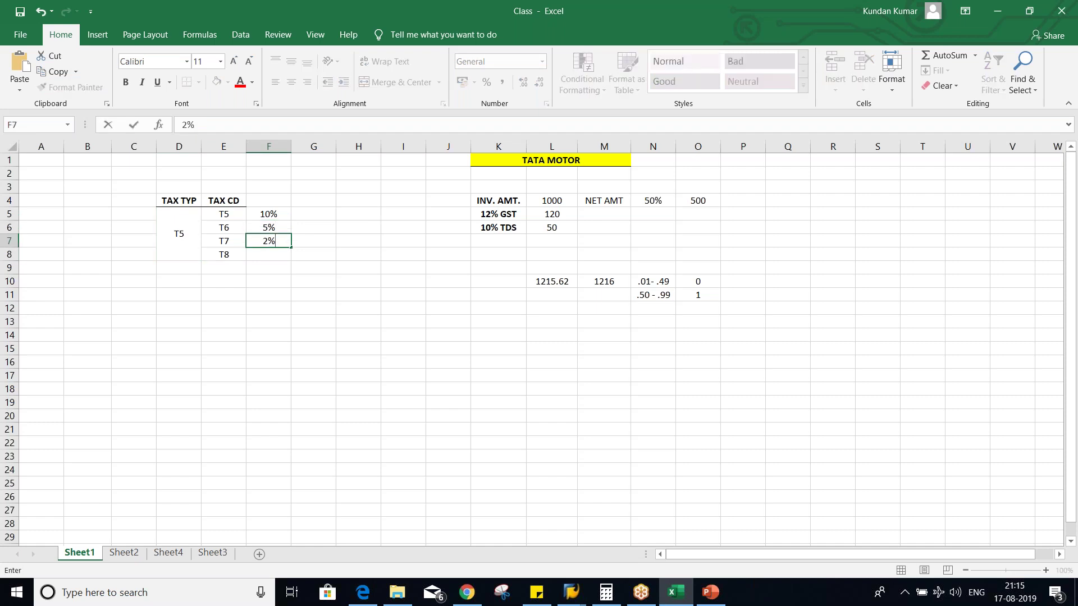
key(Return)
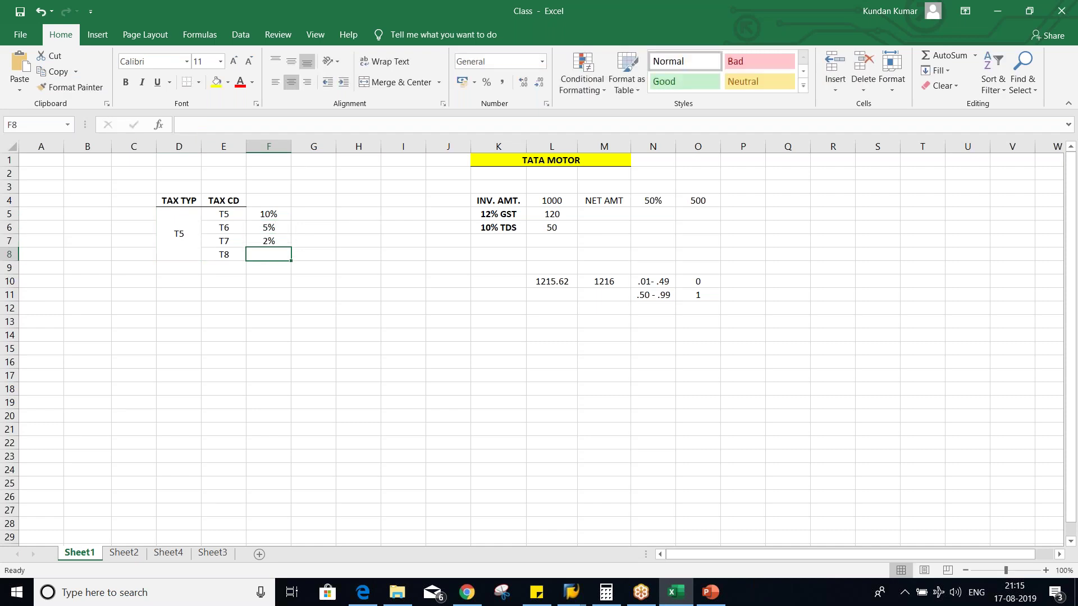
text(8%)
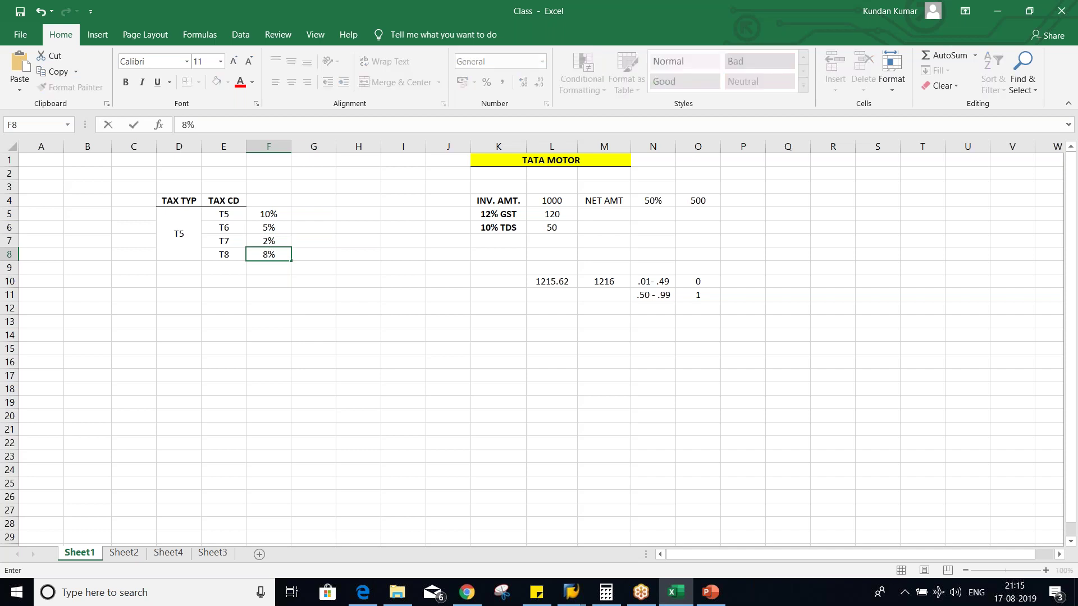
key(Return)
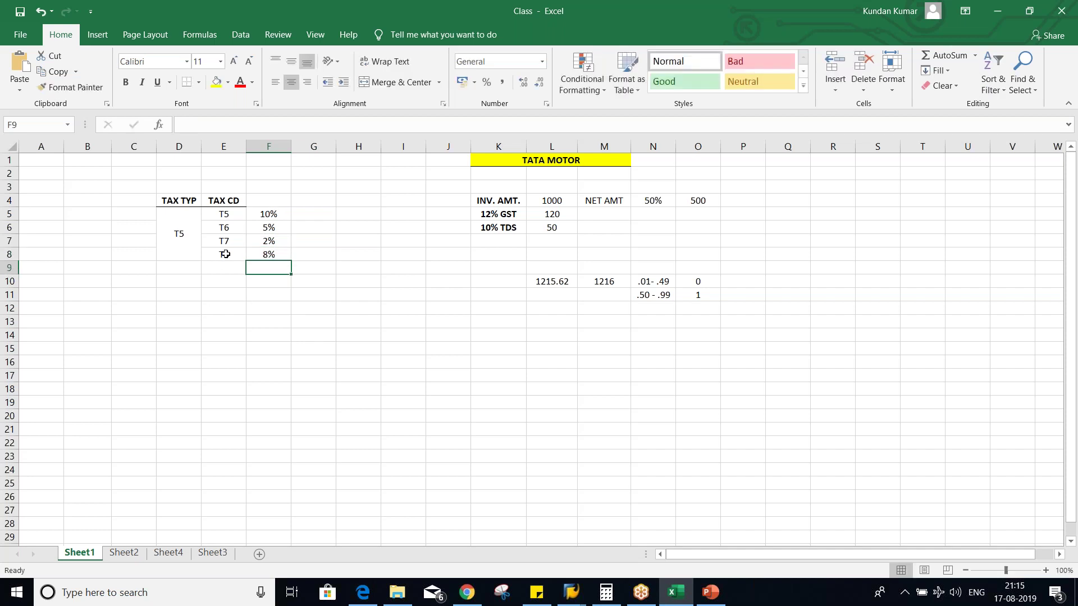
Step: Review each tax code from T5 to T8 with its rate and the shared tax type T5 beside them
click(232, 216)
click(227, 227)
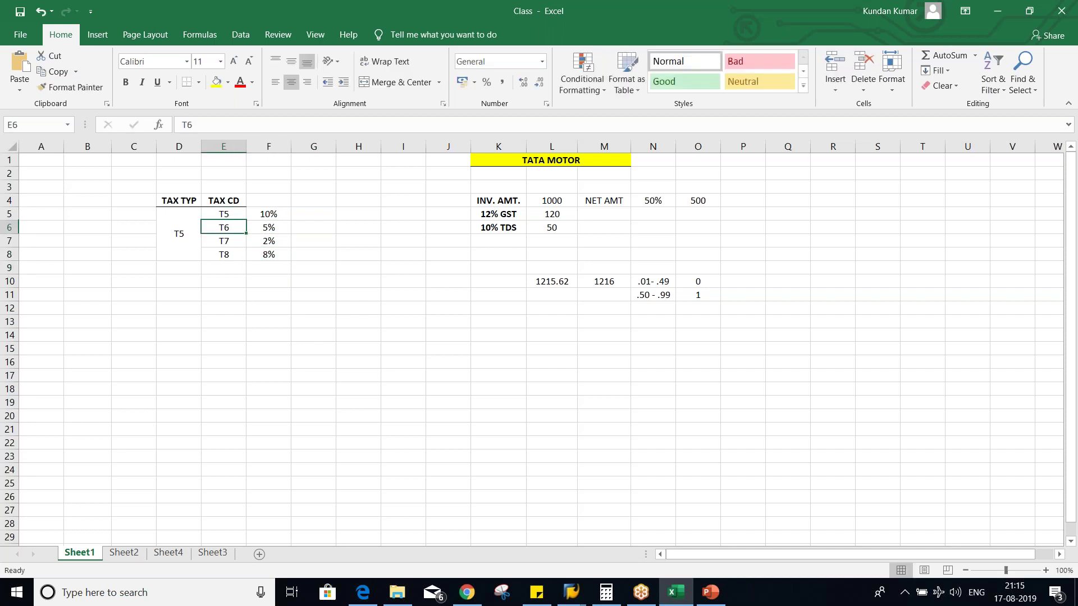
click(227, 240)
click(223, 254)
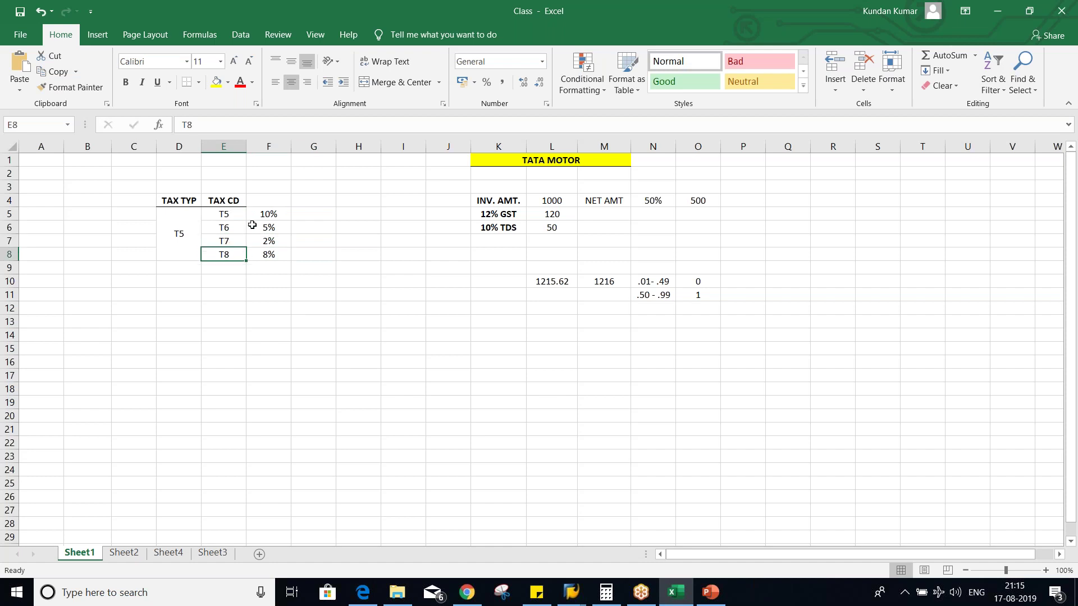
drag(253, 212, 263, 259)
drag(224, 213, 228, 250)
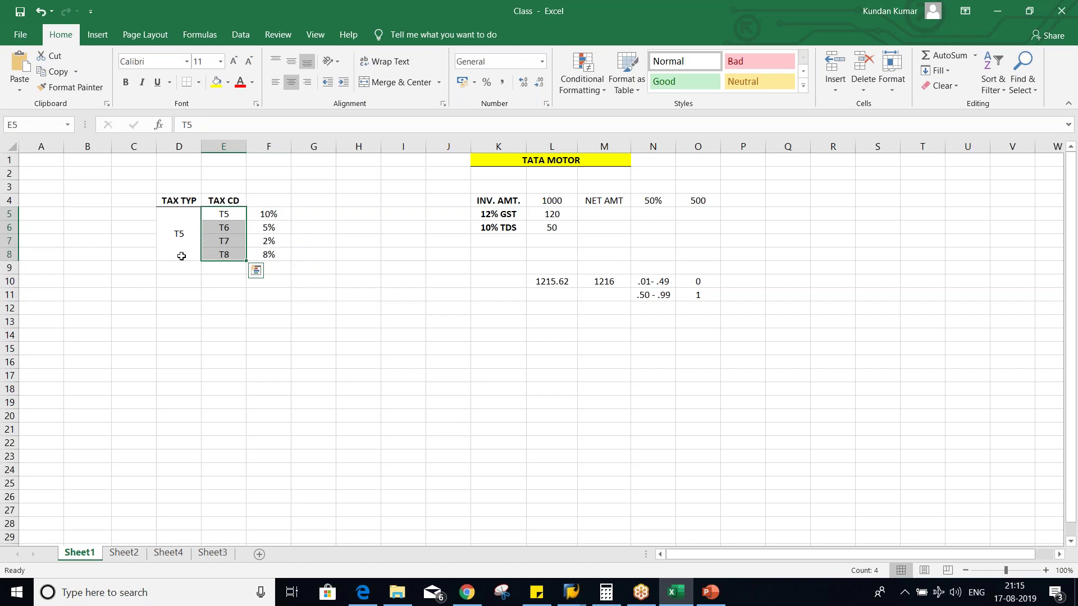
click(176, 249)
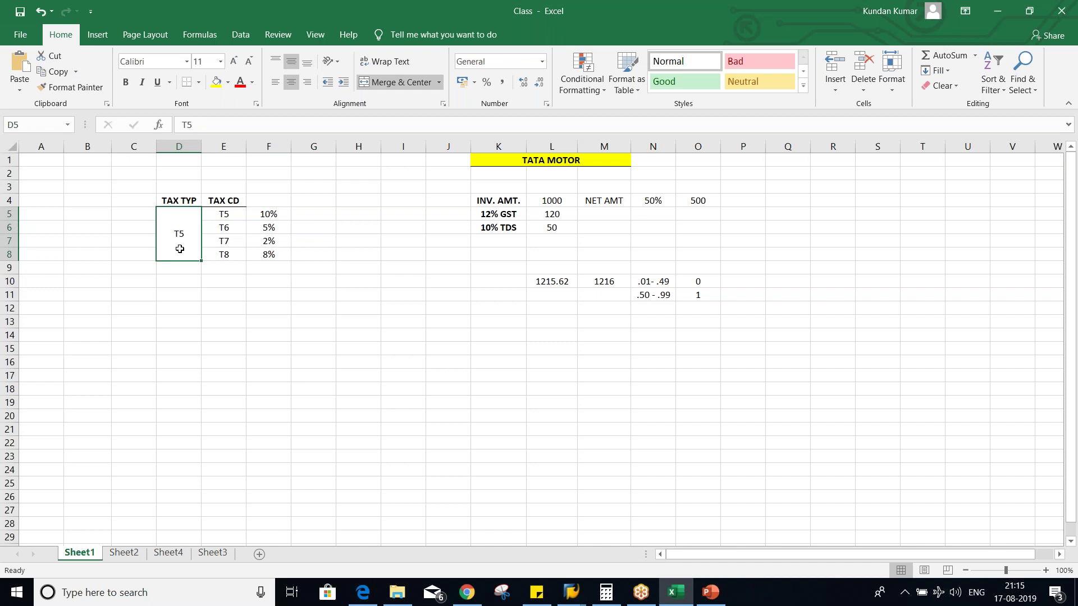
Step: Compare the SAP entry for tax code T6 with the Excel list under tax type T5, and switch to the PowerPoint slide
key(alt+Tab)
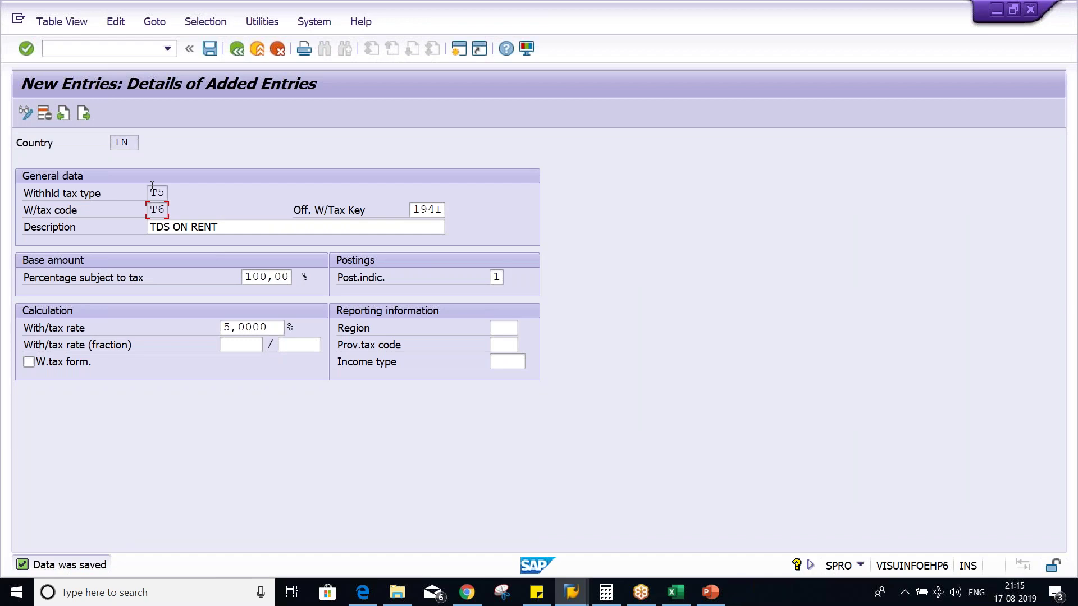
key(alt+Tab)
drag(243, 213, 229, 254)
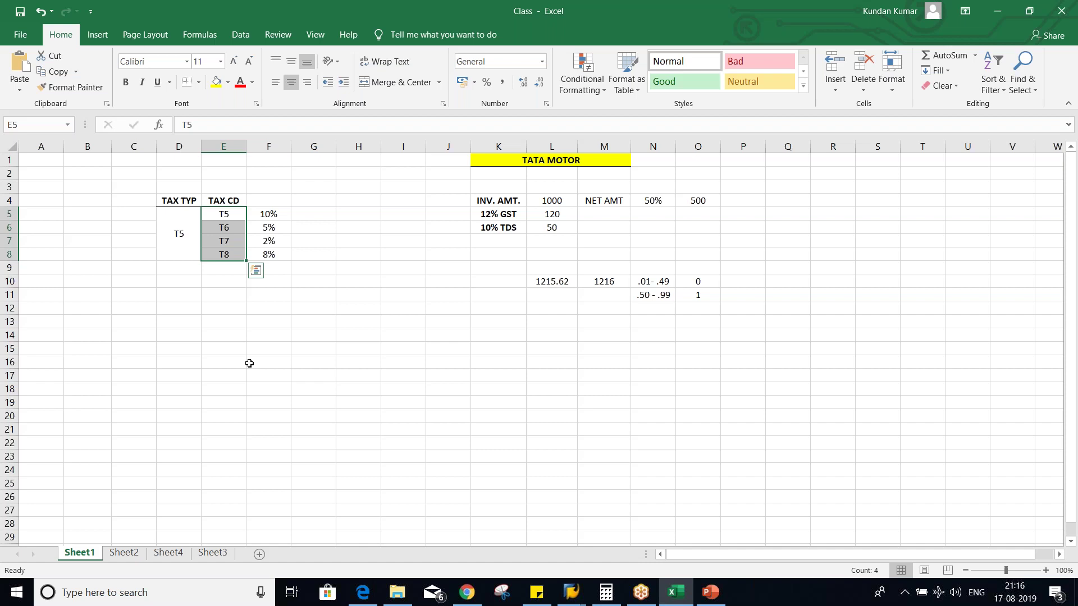
drag(230, 215, 227, 252)
click(184, 231)
key(alt+Tab)
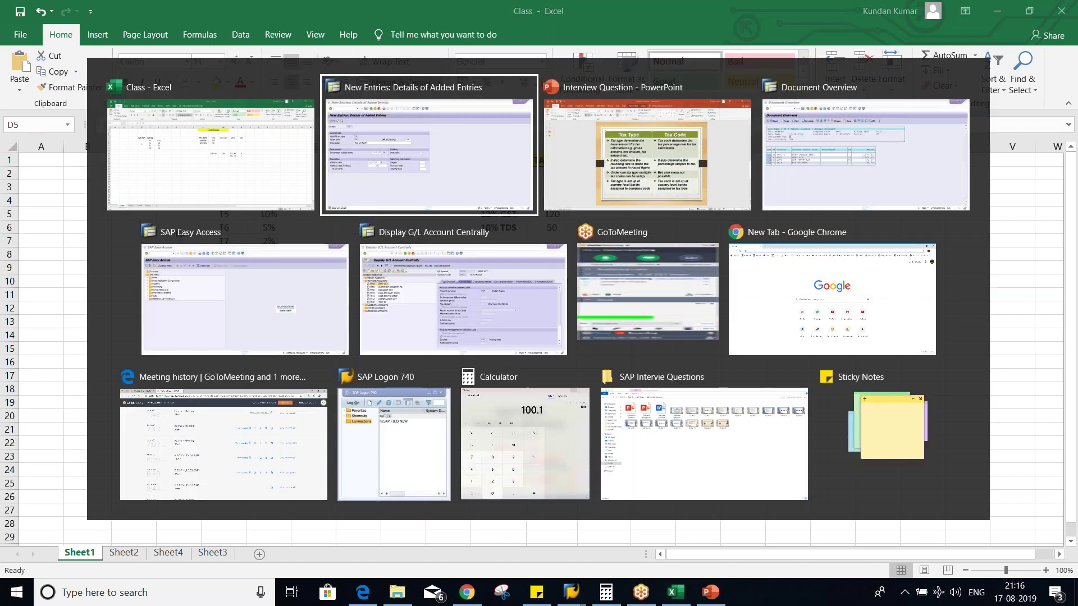
key(alt+Tab)
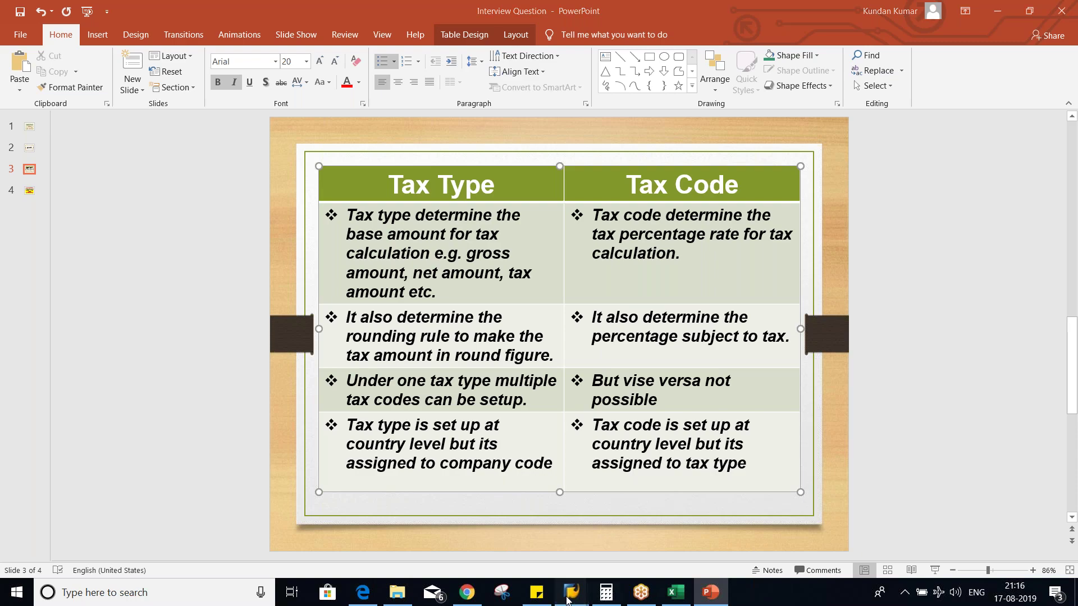
Step: Switch to SAP and view the withholding tax types for invoice posting defined for country IN
mouse_move(567, 599)
click(396, 534)
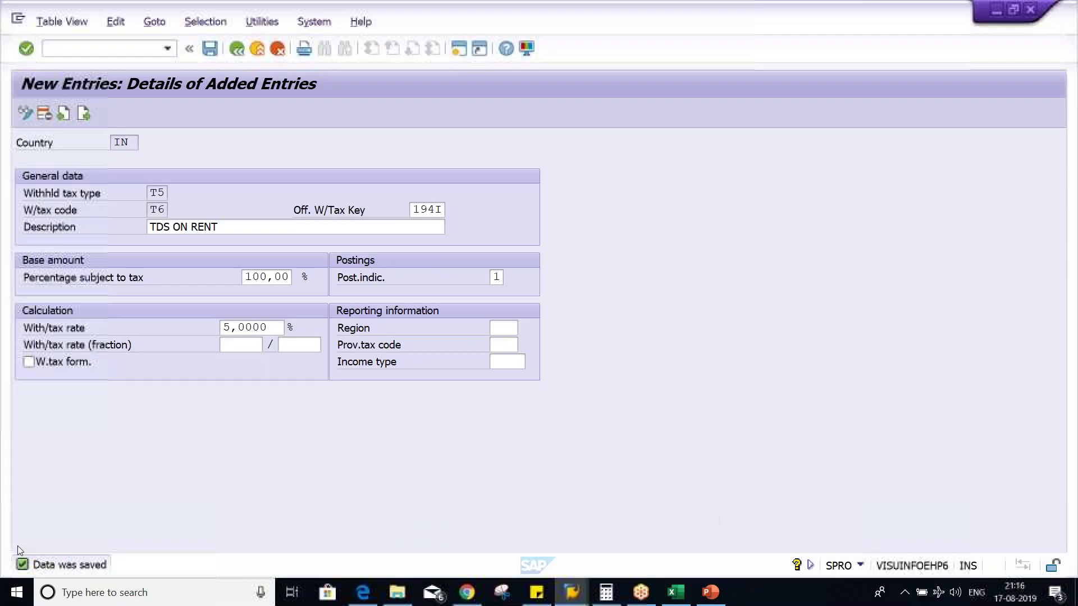
click(237, 49)
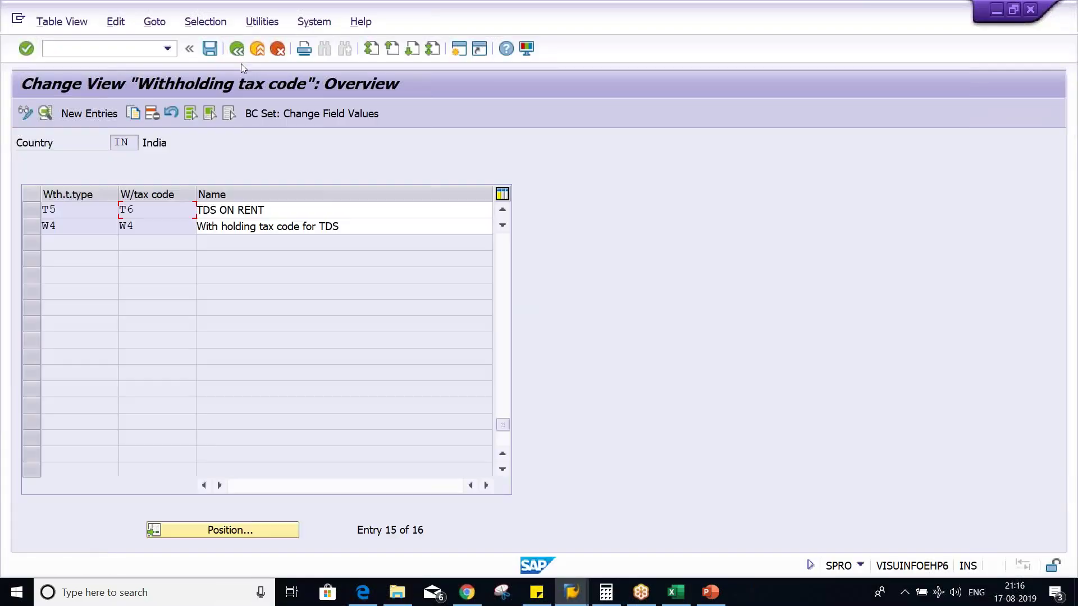
click(237, 49)
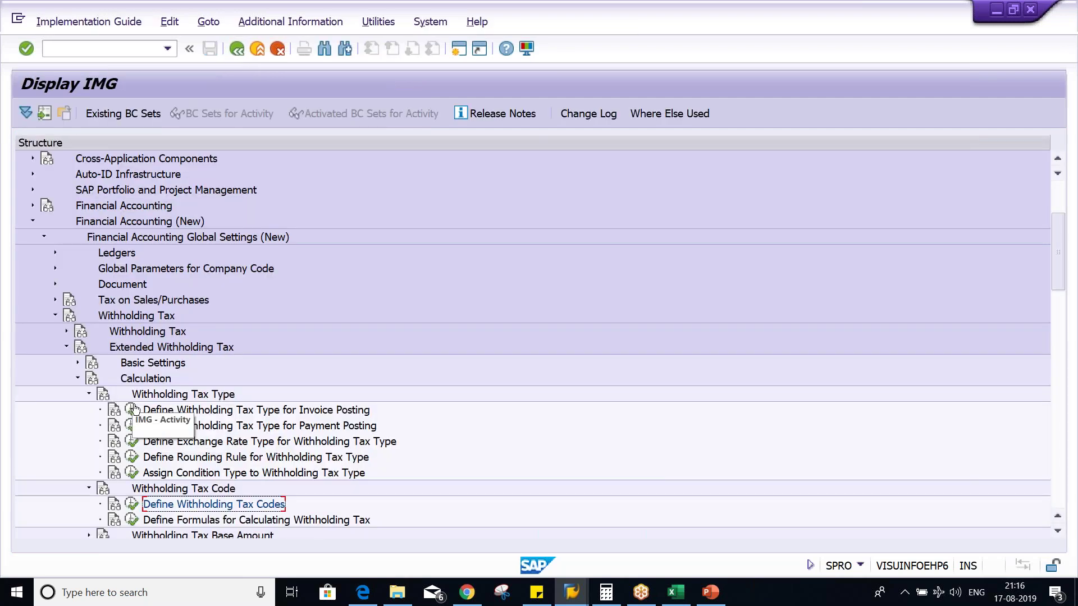
click(131, 410)
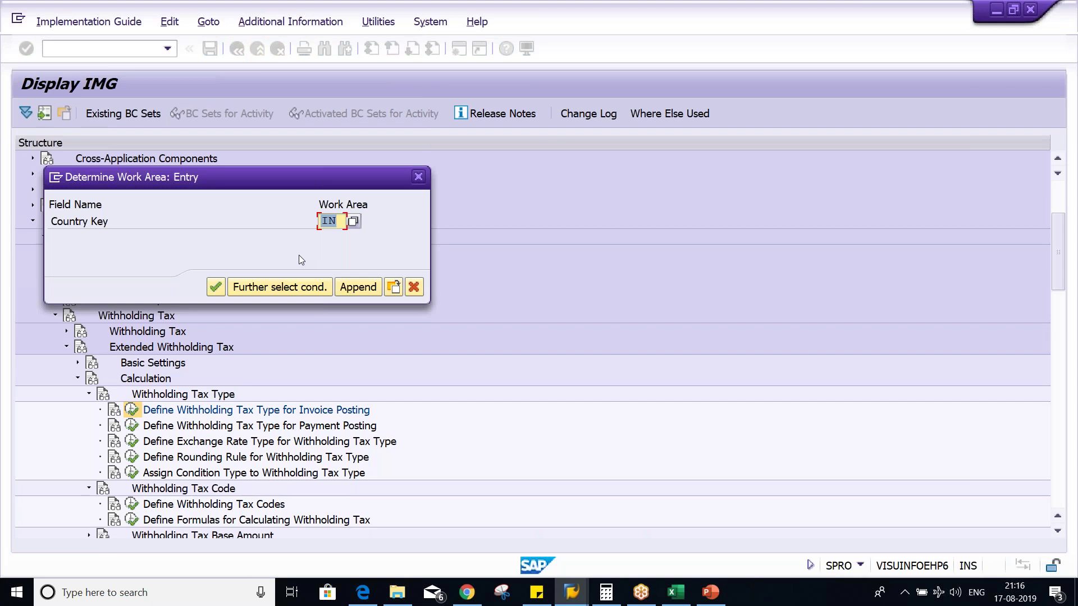
key(Return)
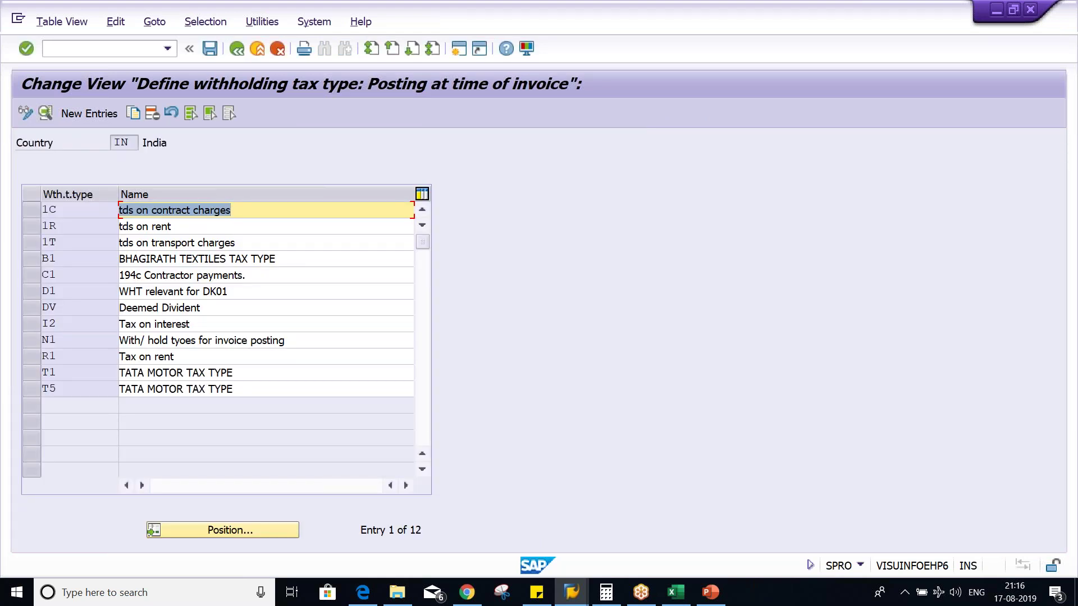
click(236, 49)
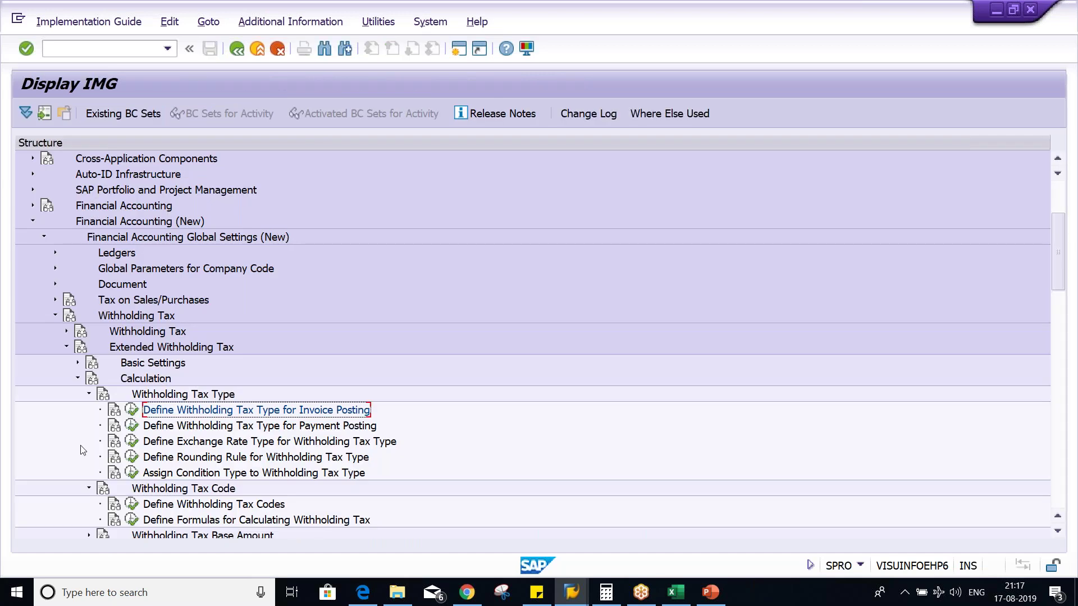
Step: Locate the activity Assign Withholding Tax Types to Company Codes under Company Code in the Extended Withholding Tax settings
scroll(83, 449, down, 5)
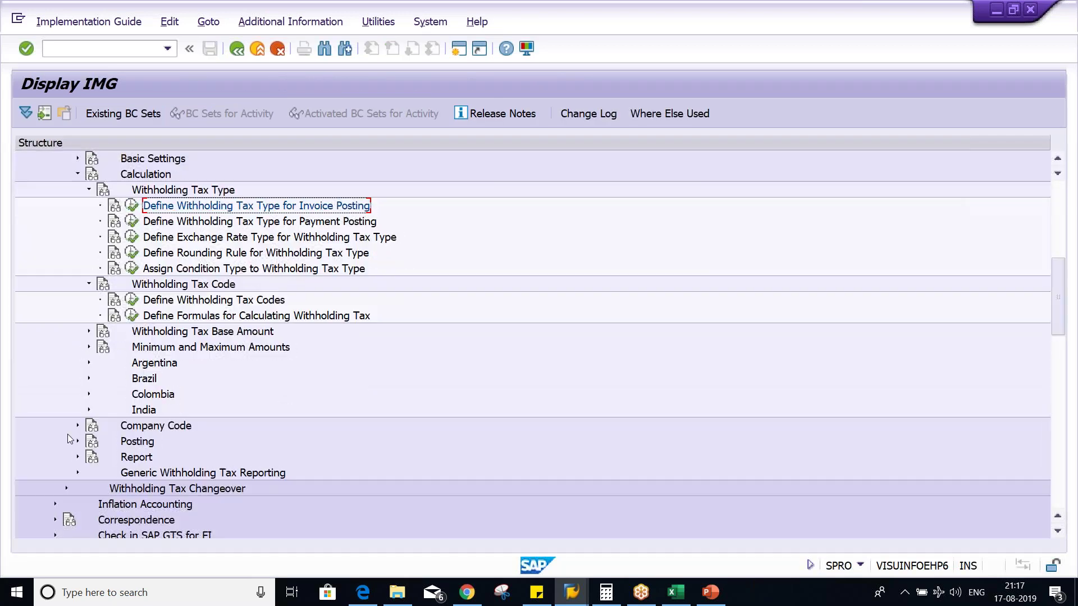
click(77, 426)
click(222, 441)
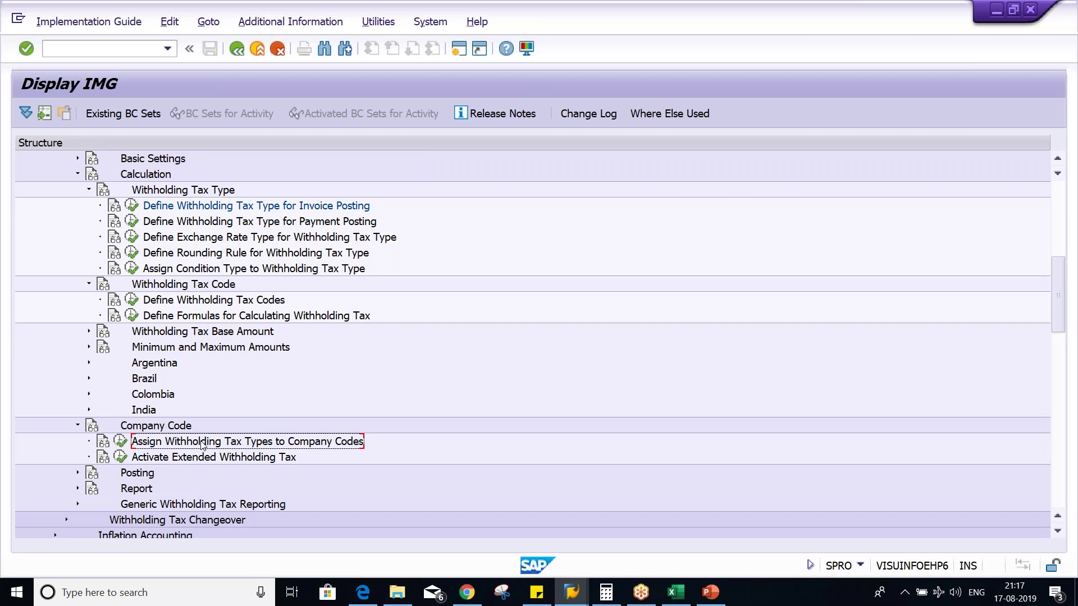
Step: Switch to the Excel workbook and add the bold heading COM. CD. in cell C4 beside TAX TYP
key(alt+Tab)
key(alt+Tab)
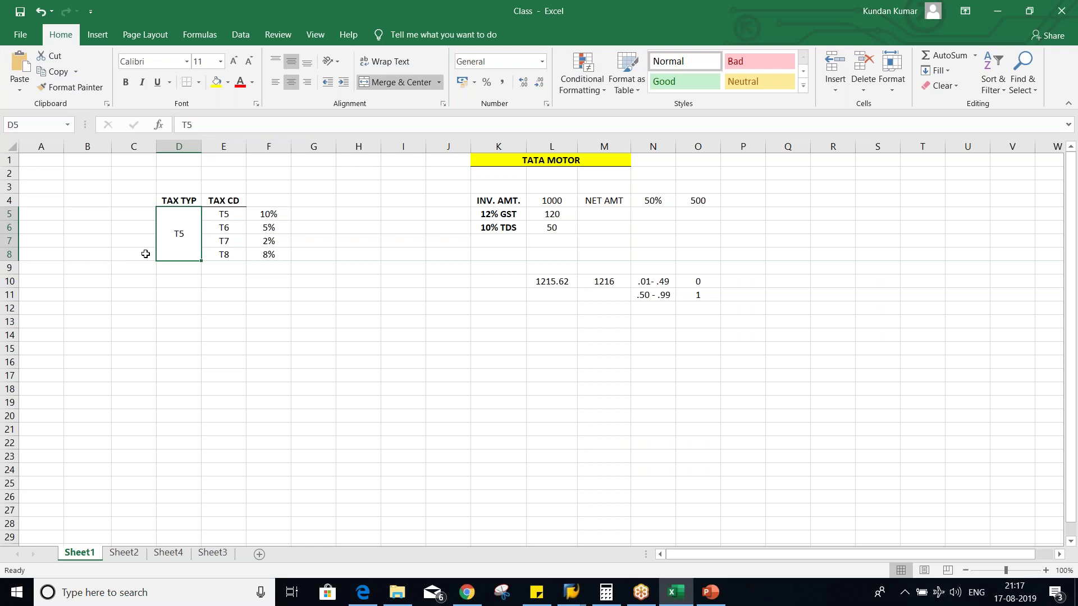
click(135, 204)
click(137, 214)
click(133, 201)
text(COM.)
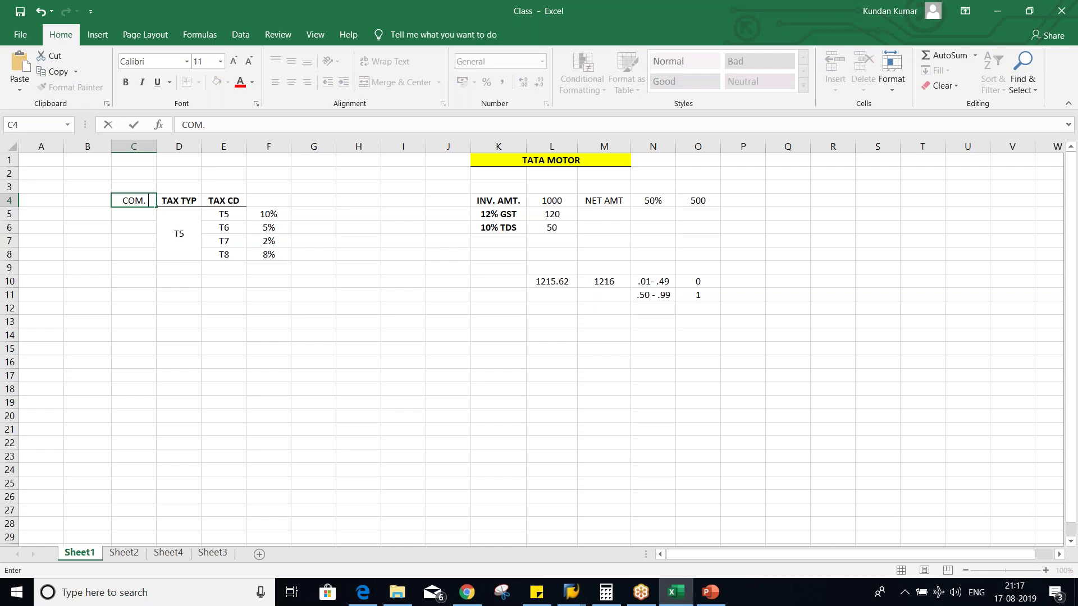
text( CD.)
key(Return)
click(137, 203)
text(SHAS150)
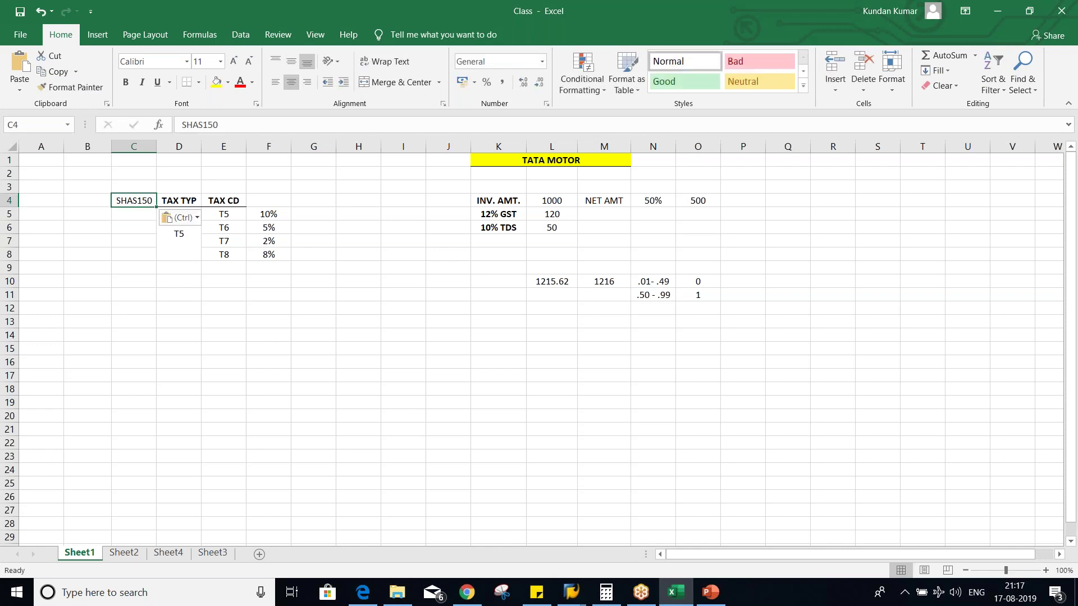
key(ctrl+z)
key(ctrl+b)
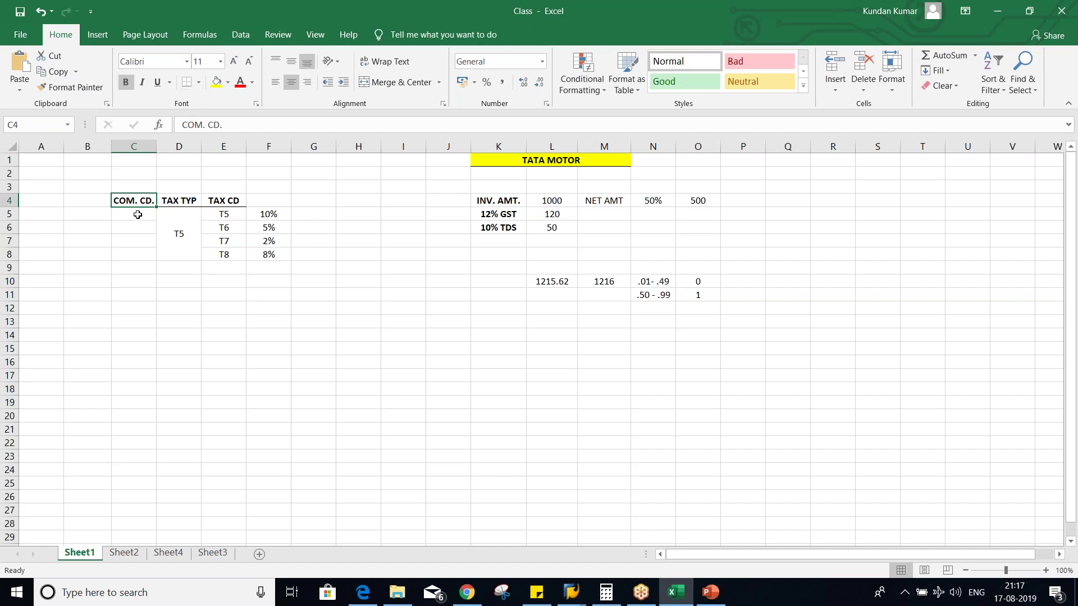
Step: Merge and center cells C5:C8, enter the company code TM01 and middle-align it
drag(137, 214, 134, 260)
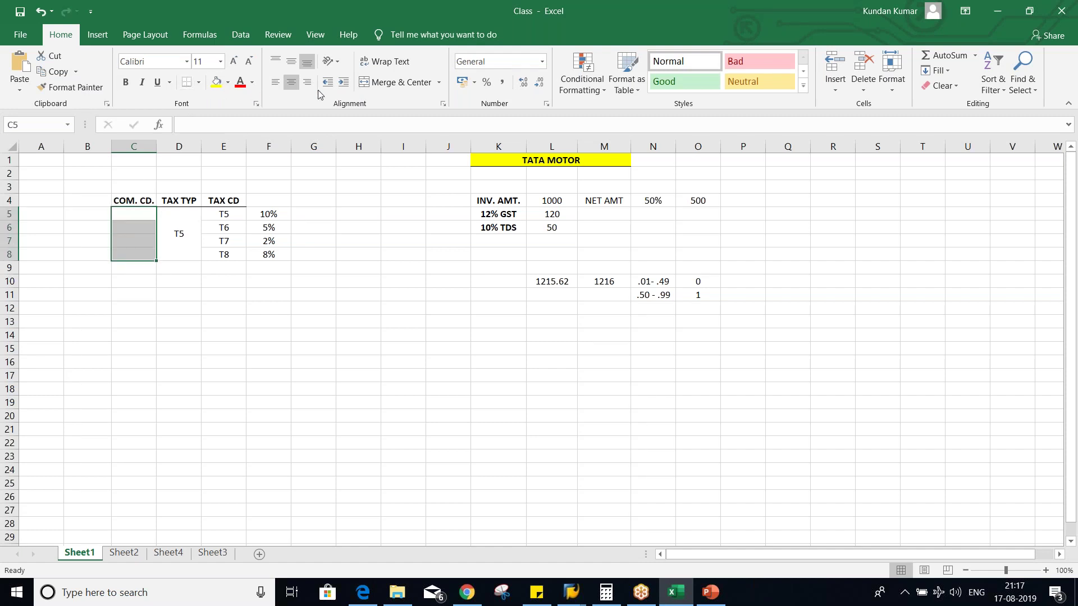
click(396, 82)
text(TM)
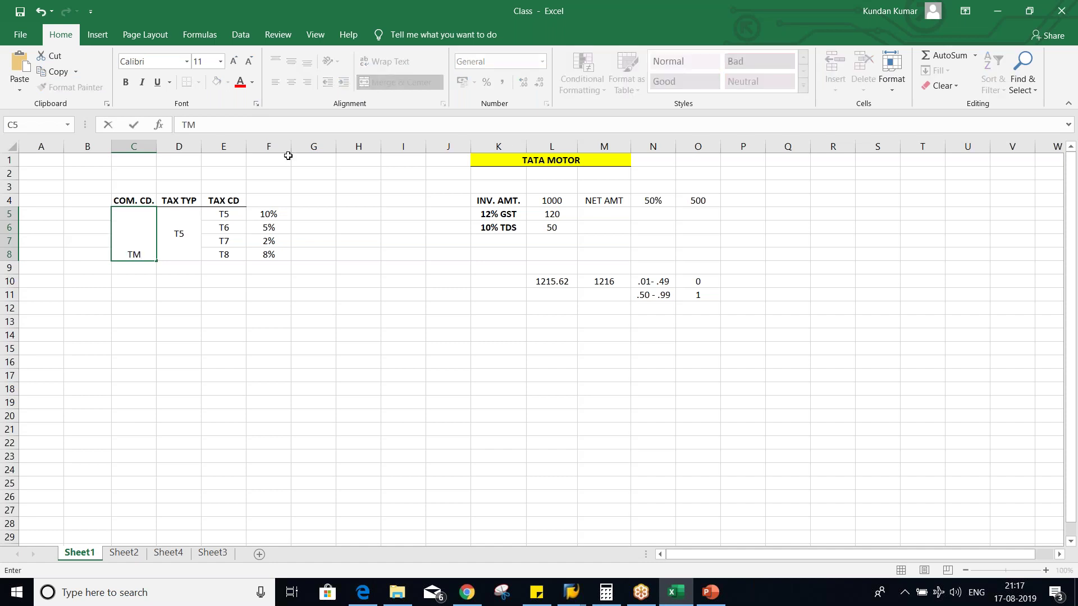
text(01)
key(Return)
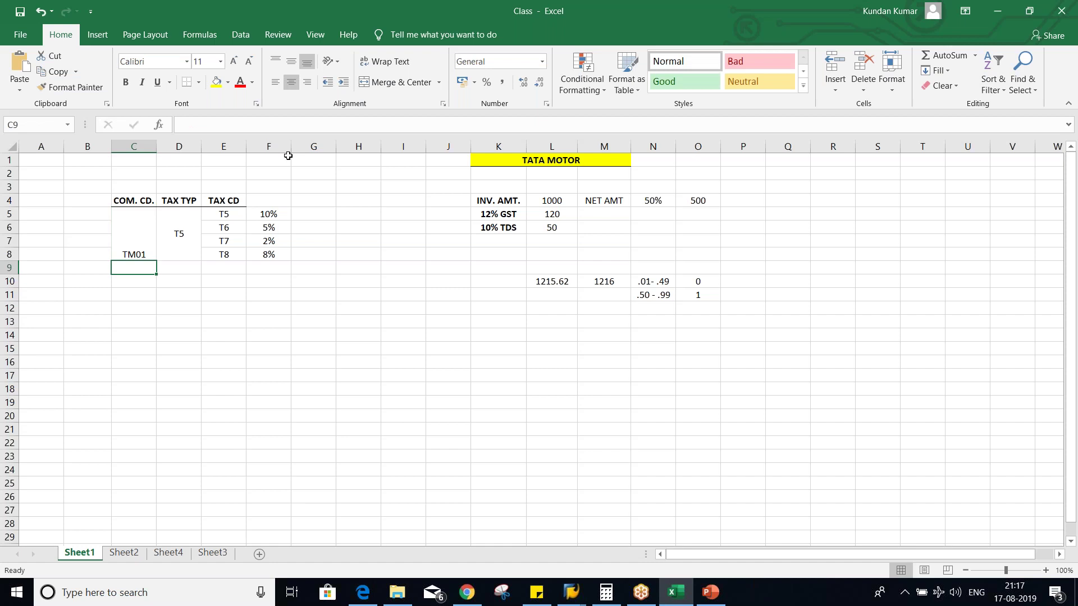
click(142, 242)
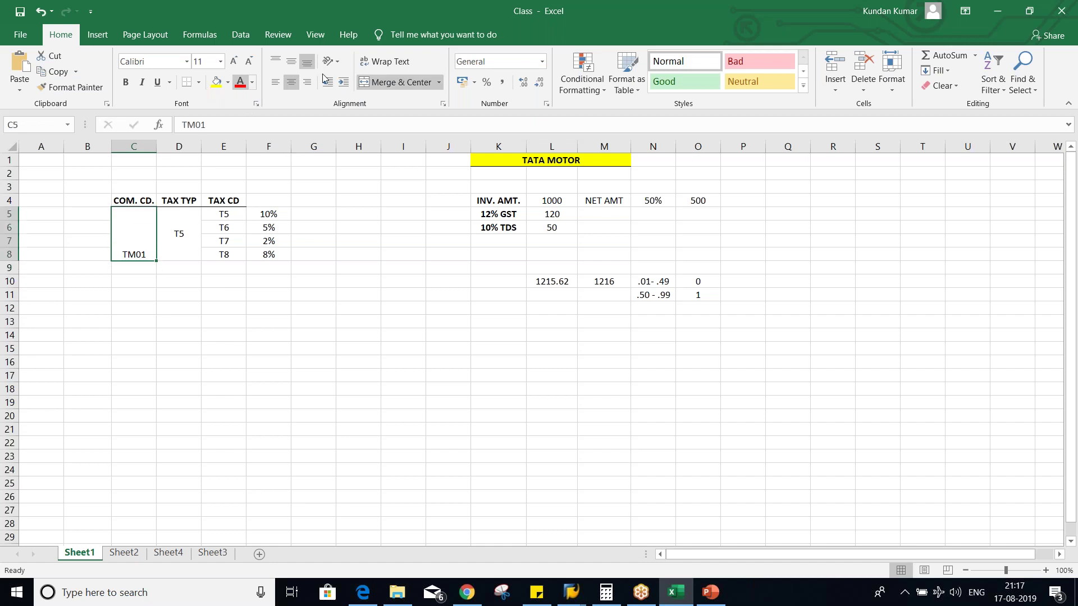
click(294, 61)
Step: Point out tax type T5 in the table and switch to the PowerPoint slide comparing tax type and tax code
click(168, 231)
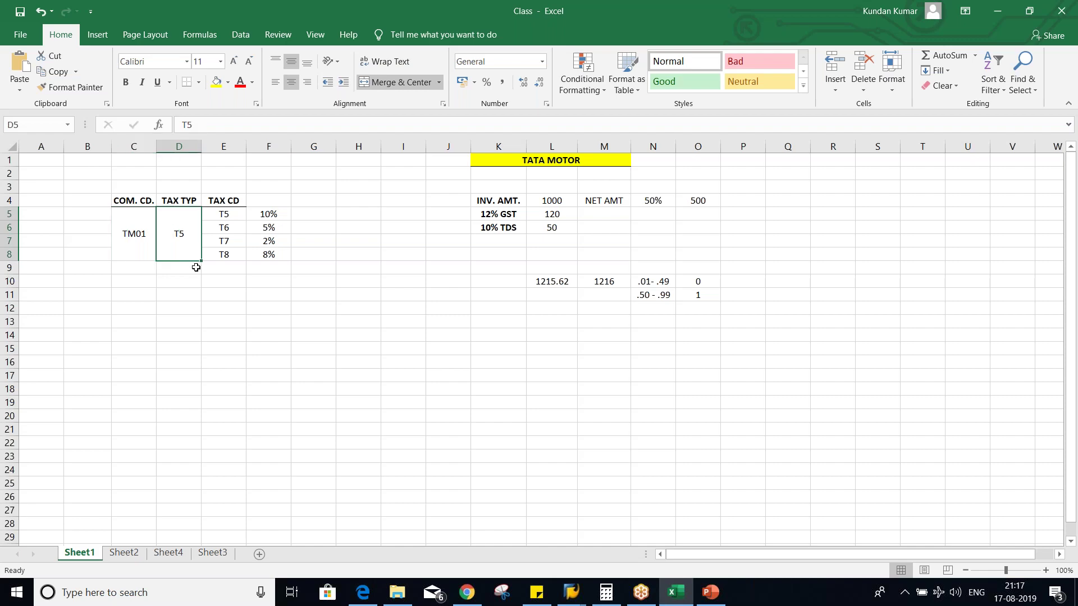
key(alt+Tab)
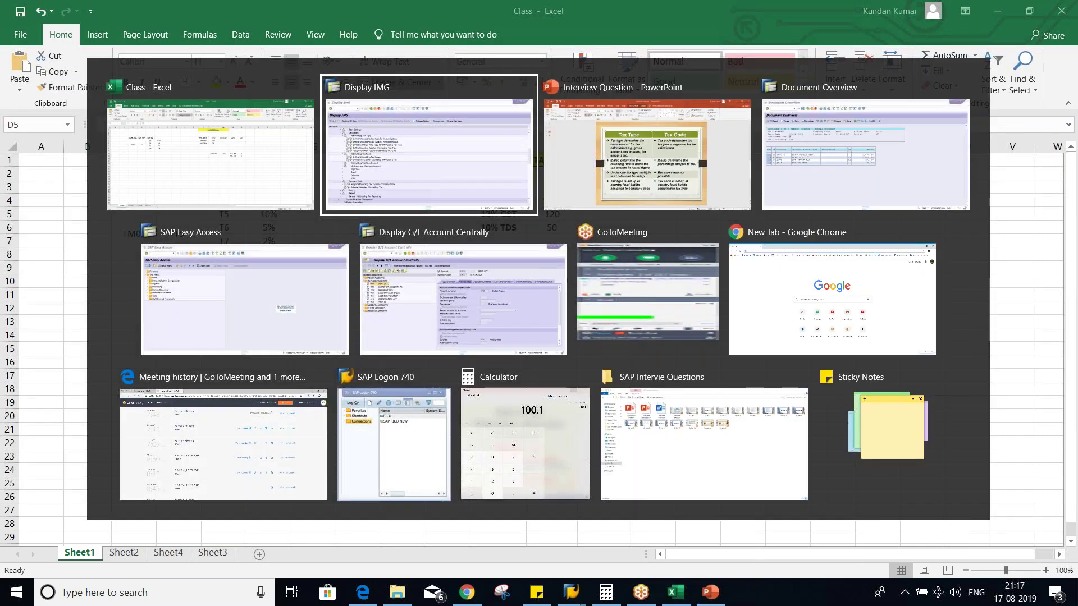
key(alt+Tab)
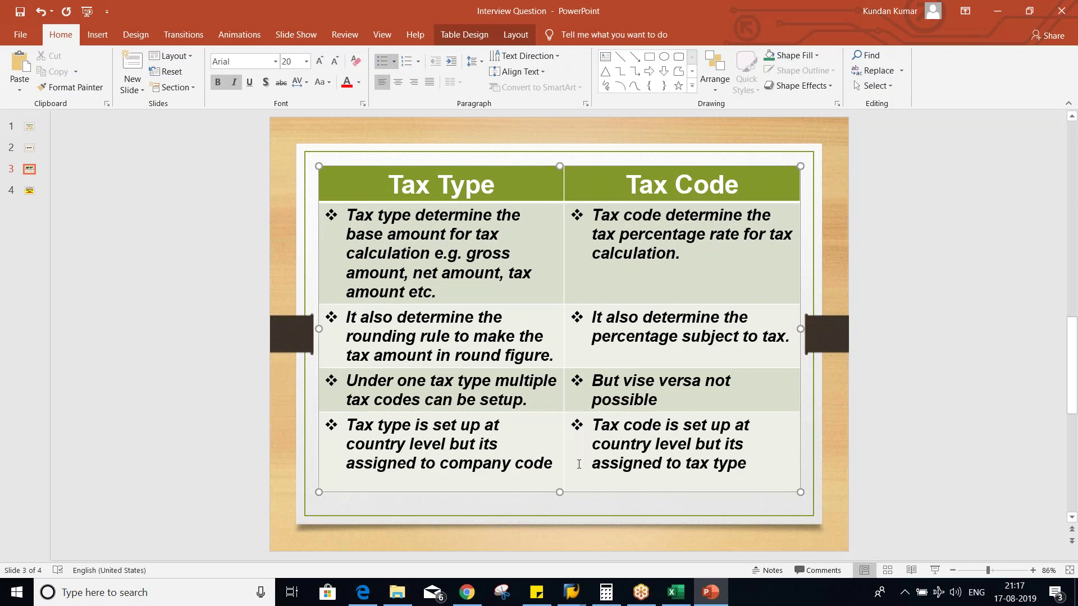
Step: Switch to SAP and open the Define Withholding Tax Codes activity for country key IN
key(alt+Tab)
key(alt+Tab)
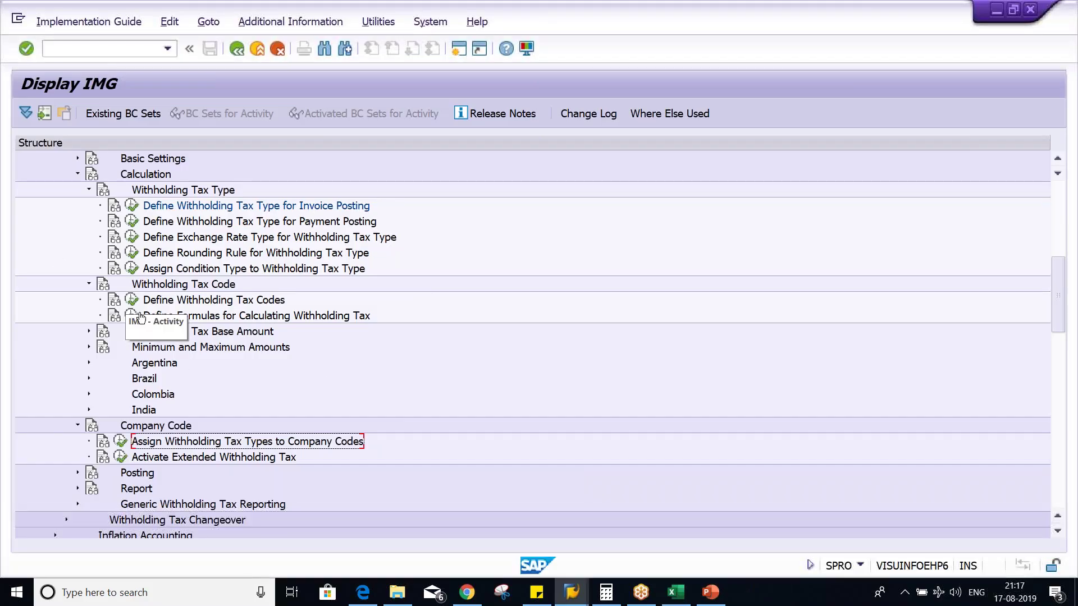
click(130, 298)
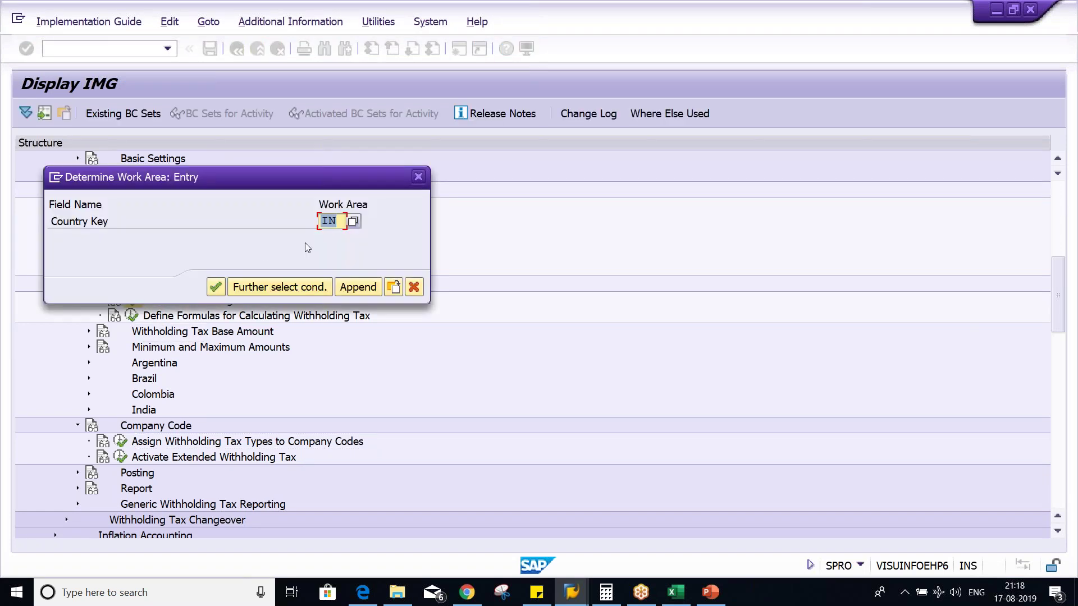
key(Return)
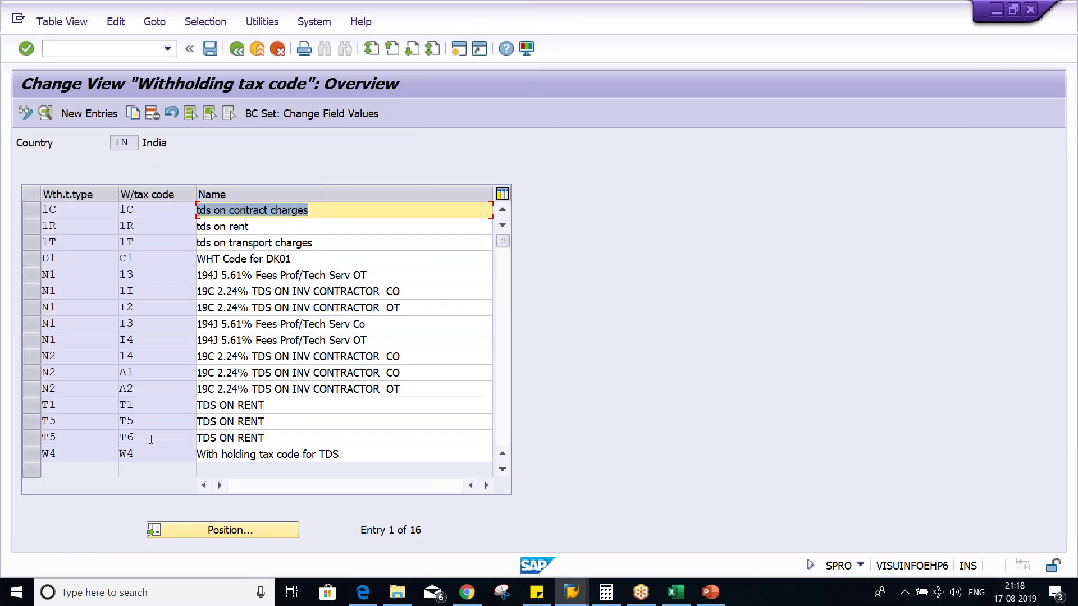
Step: Check the withholding tax type in the details of tax code T5, and return to the PowerPoint comparison slide
double_click(150, 426)
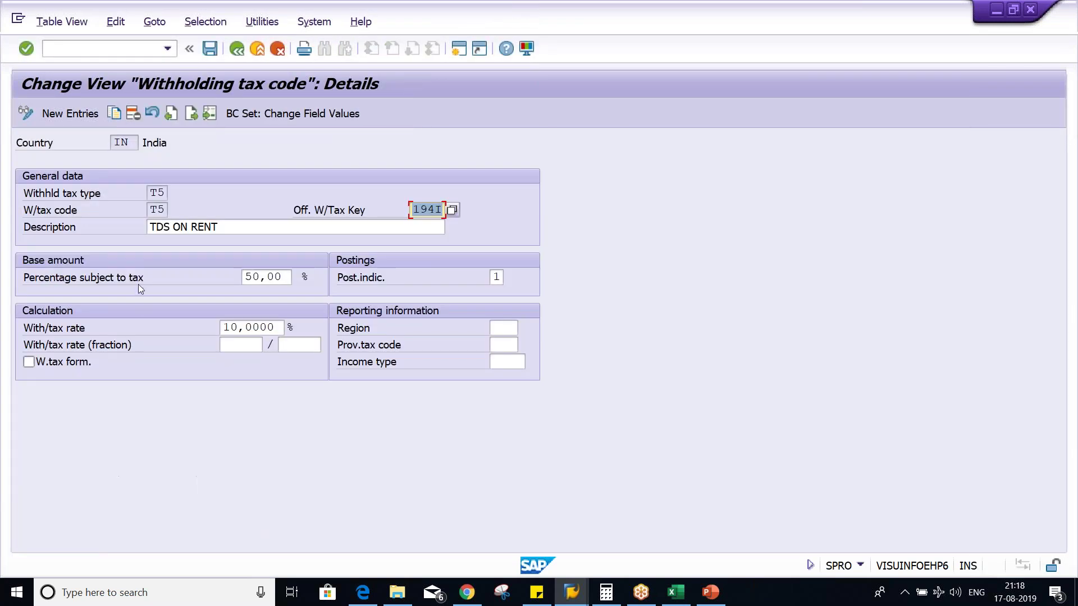
click(151, 193)
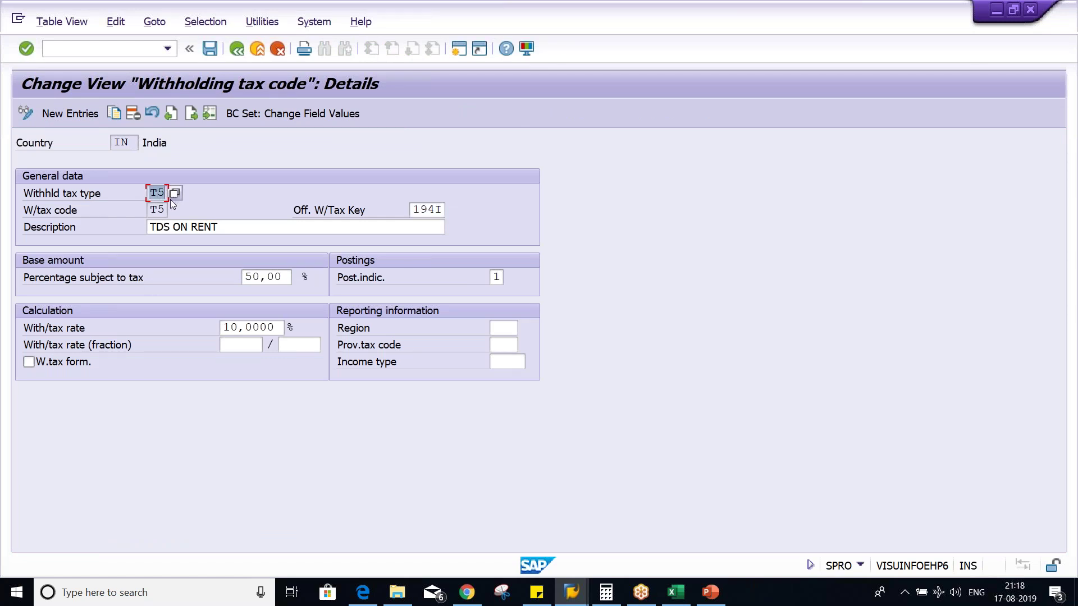
key(alt+Tab)
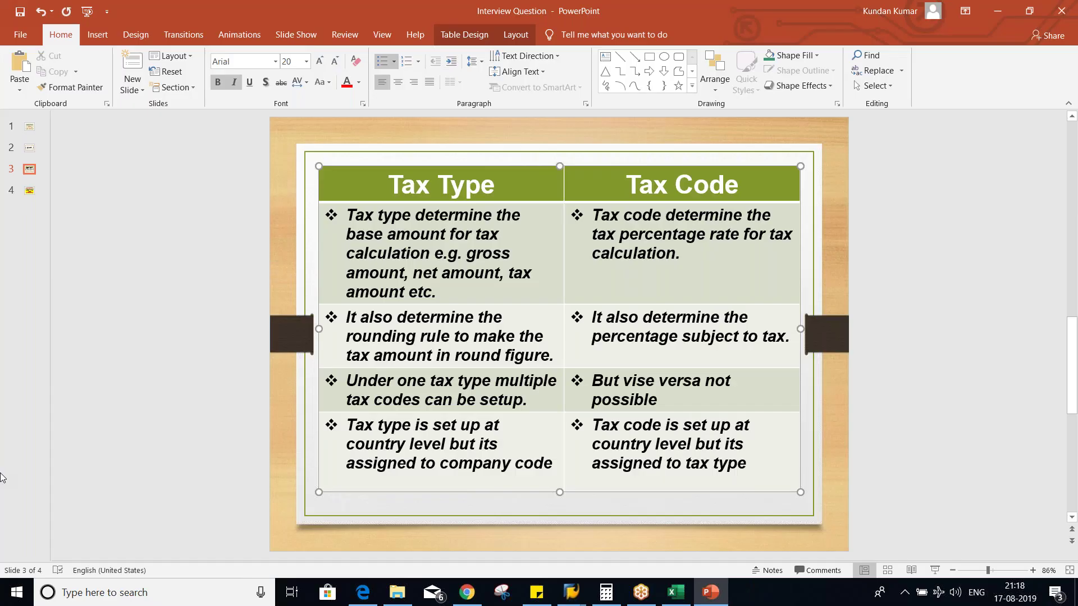